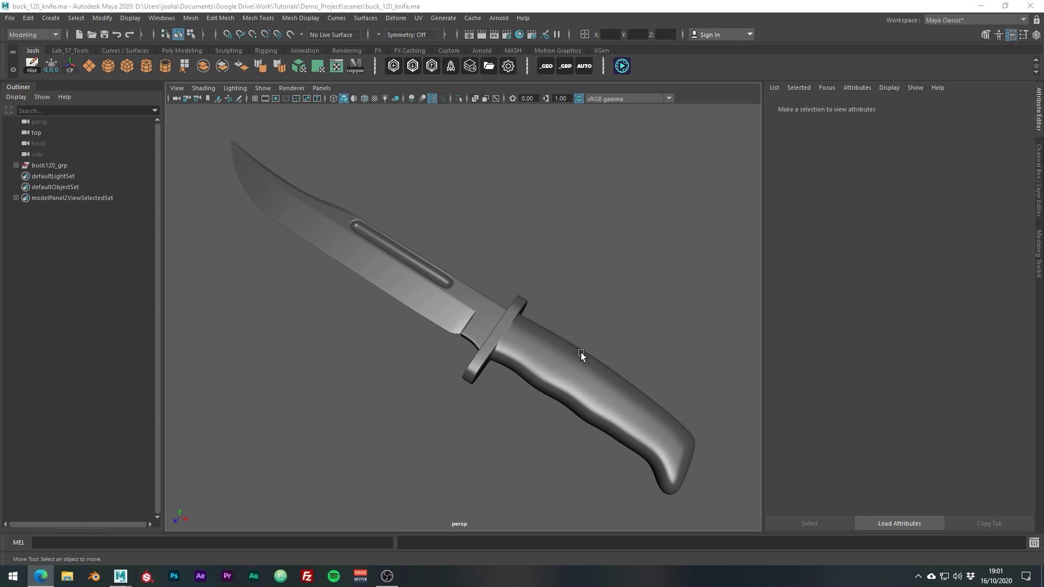
Look over the finished knife's parts, and hide the whole buck120_grp group.
mouse_move(507, 387)
alt+mouse_down()
mouse_move(525, 406)
mouse_move(508, 387)
mouse_move(541, 388)
mouse_move(513, 387)
mouse_move(522, 410)
mouse_move(518, 389)
alt+mouse_up()
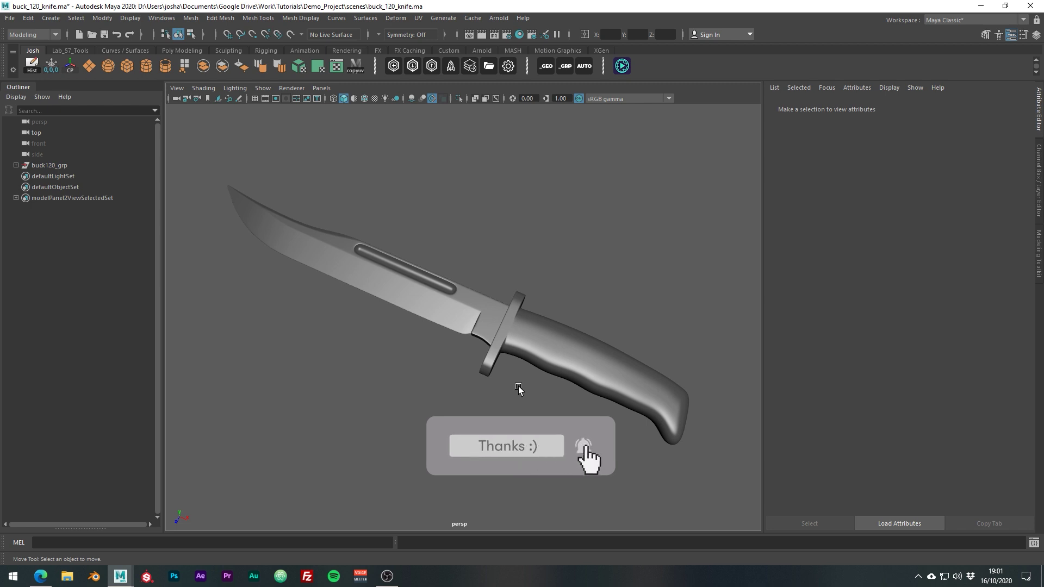
alt+drag(513, 422, 546, 423)
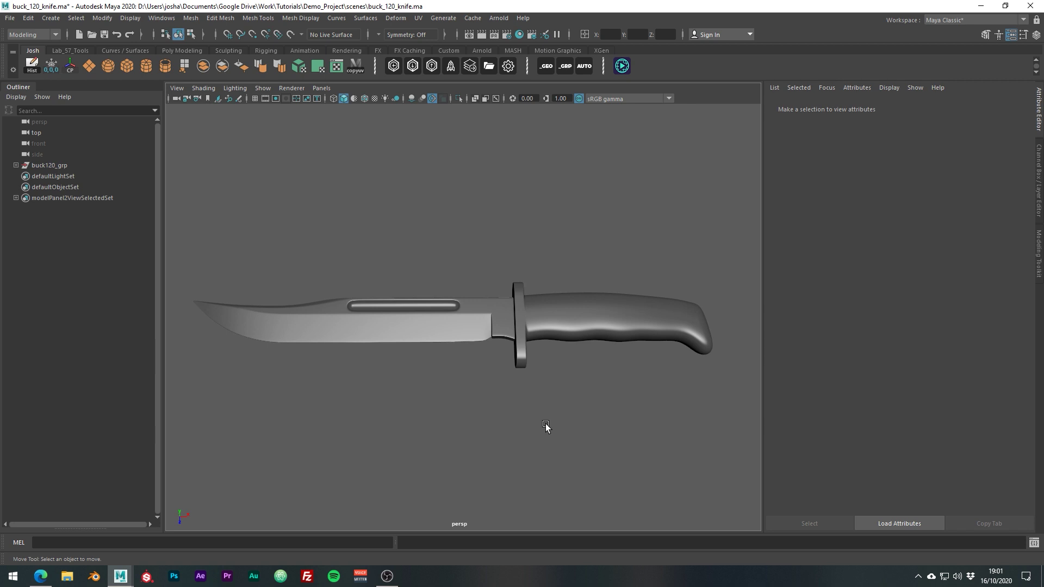
drag(422, 198, 433, 436)
drag(663, 218, 645, 363)
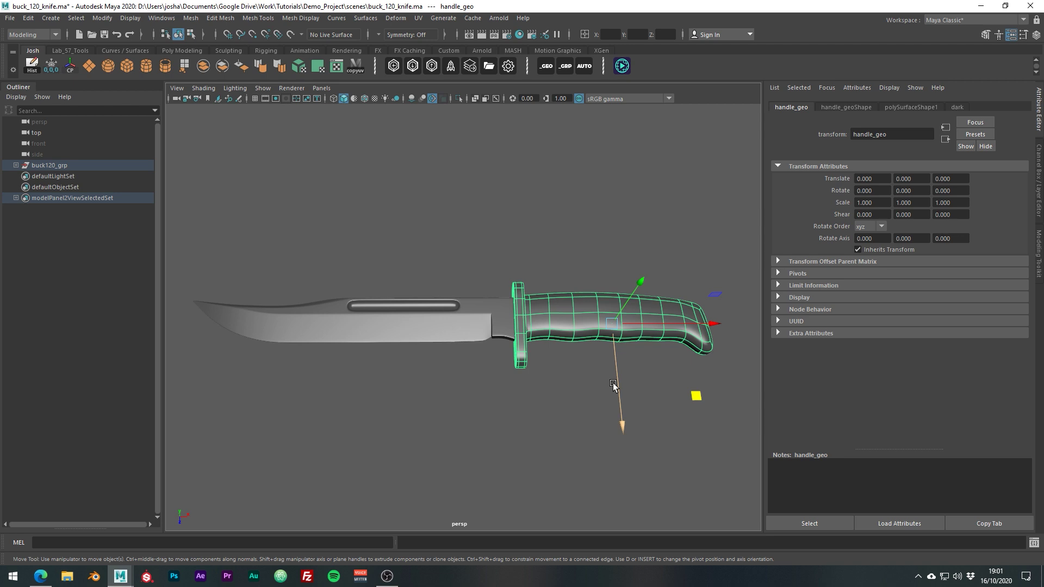
click(110, 164)
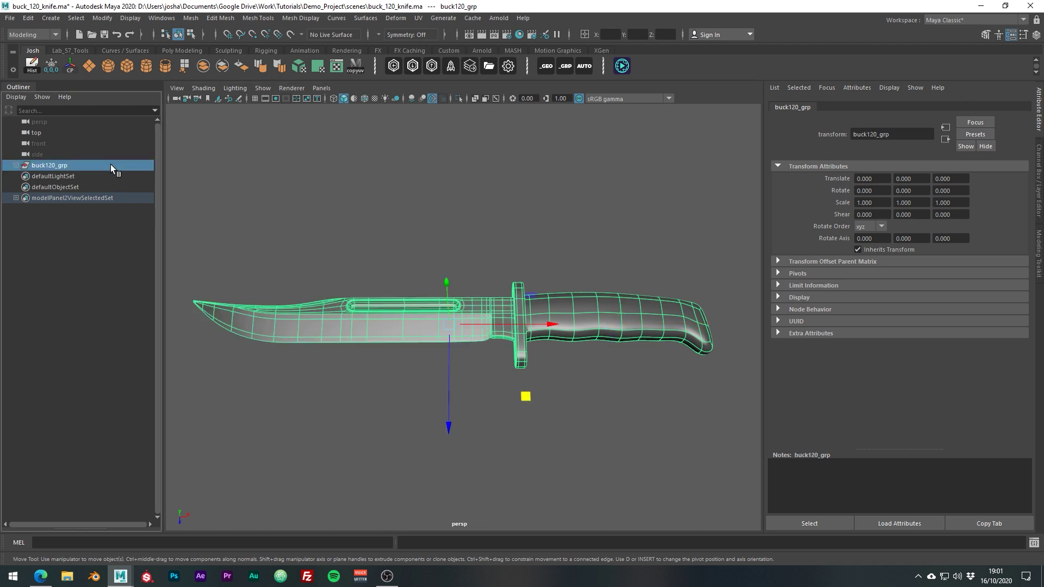
key(ctrl+h)
click(257, 238)
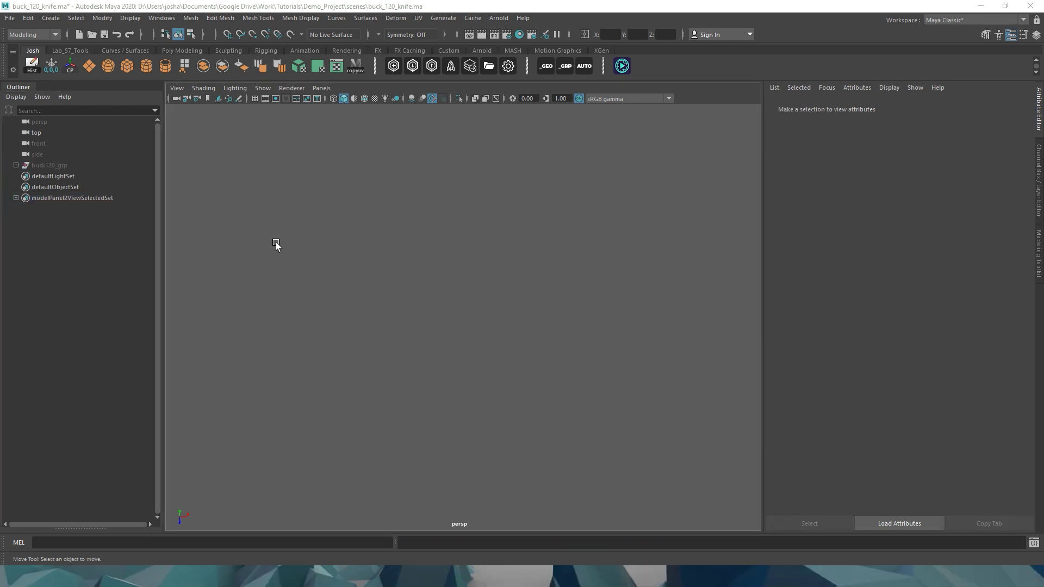
Switch to the top view and import buck-ref.jpg as an image plane.
key(space)
key(space)
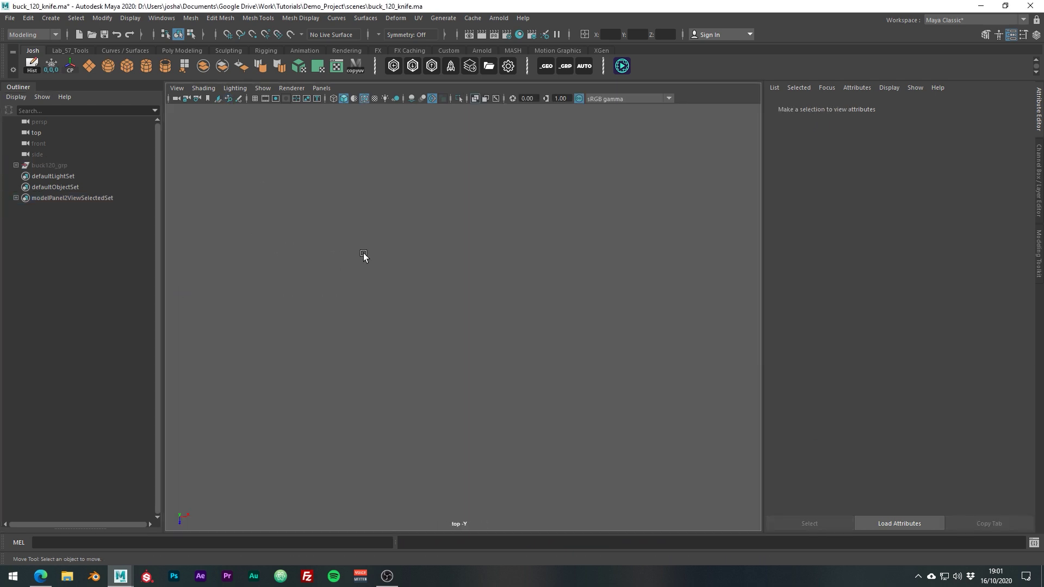
click(177, 87)
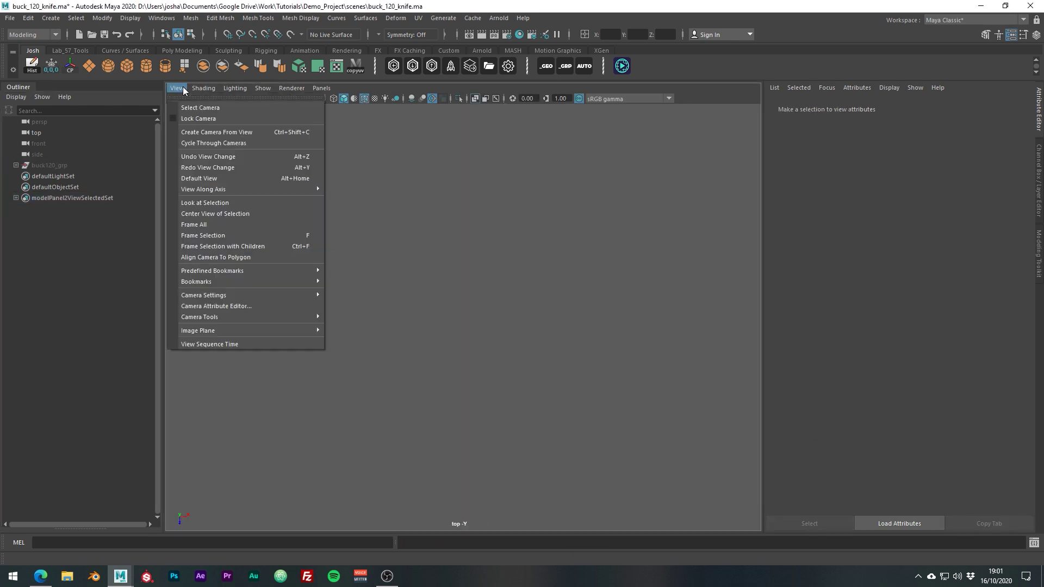
mouse_move(213, 331)
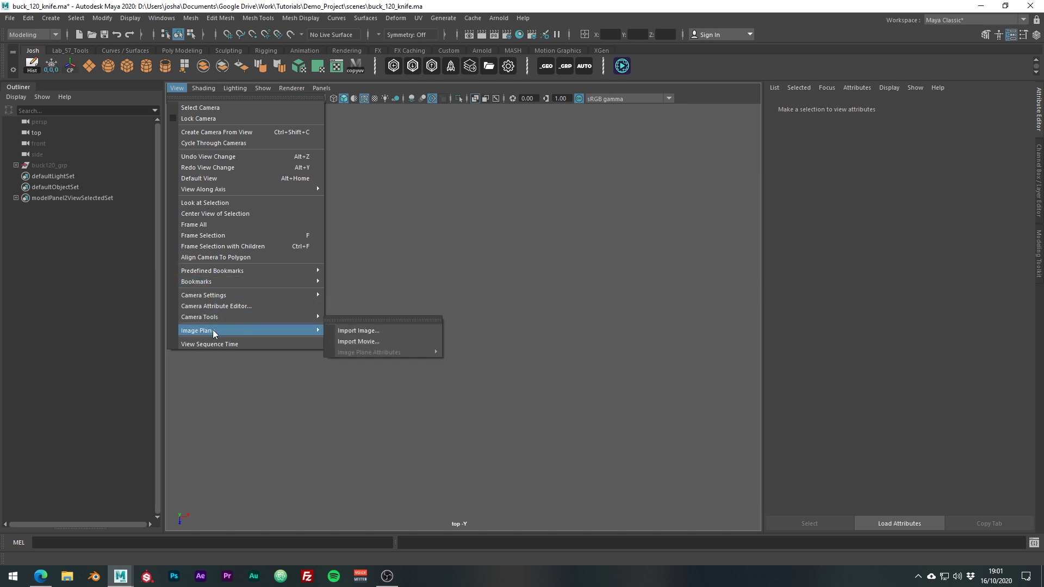
click(359, 331)
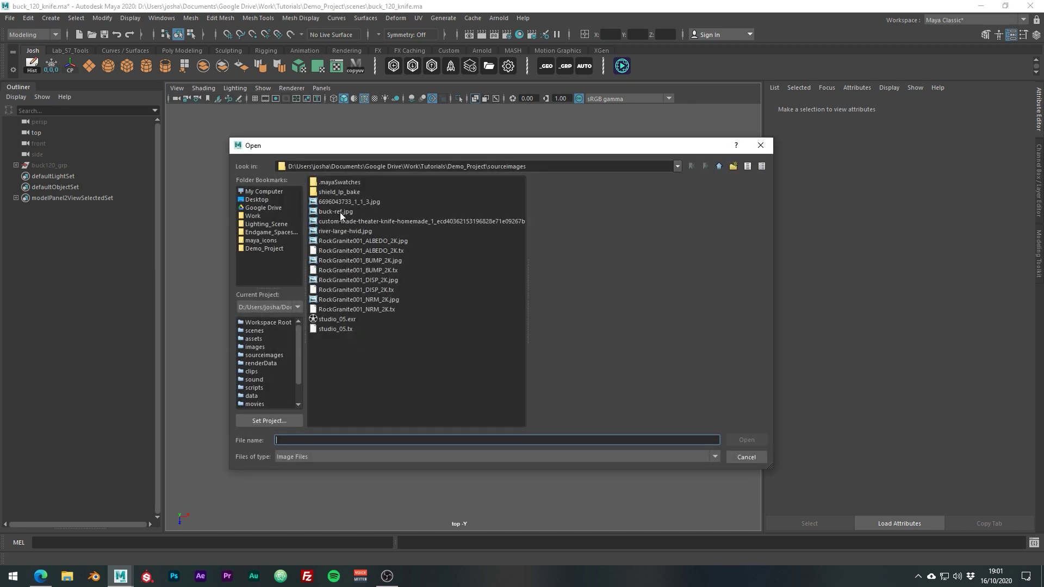
double_click(341, 212)
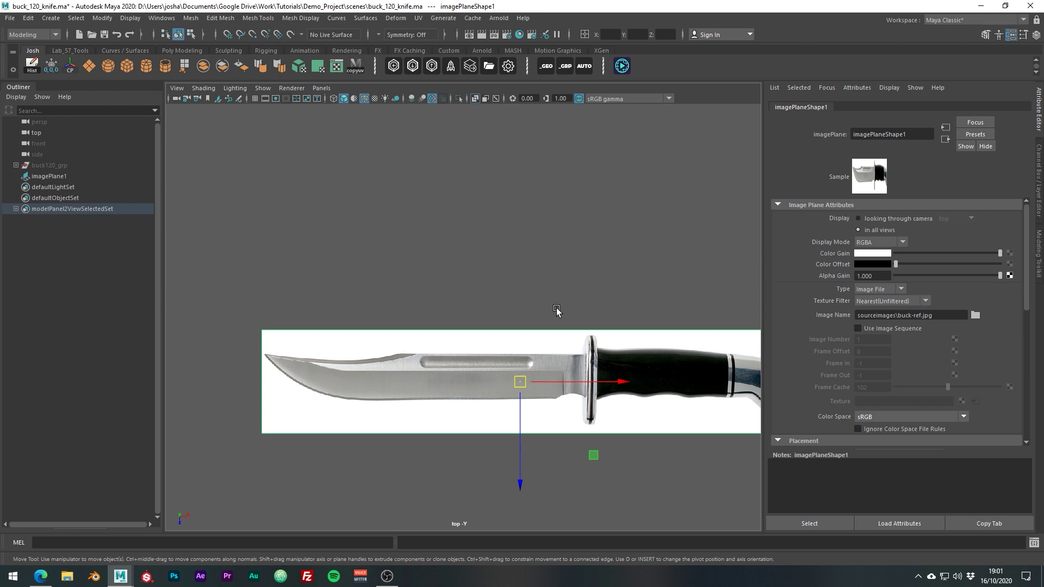
alt+middle_drag(556, 309, 496, 247)
alt+right_drag(496, 248, 536, 258)
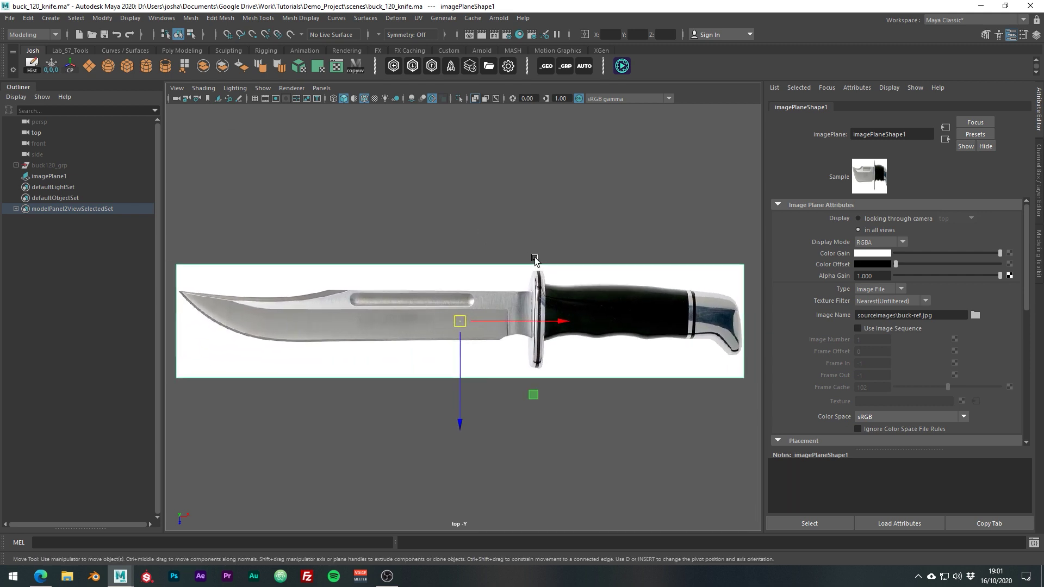
Scale up the knife reference image uniformly and display it only when looking through the top camera.
key(r)
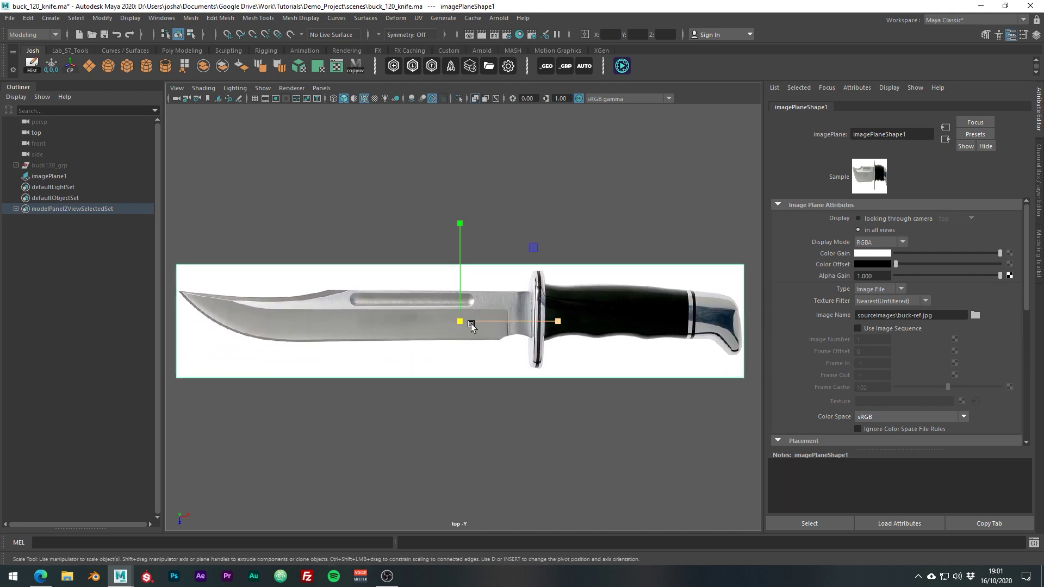
drag(462, 320, 497, 328)
alt+right_drag(615, 335, 579, 325)
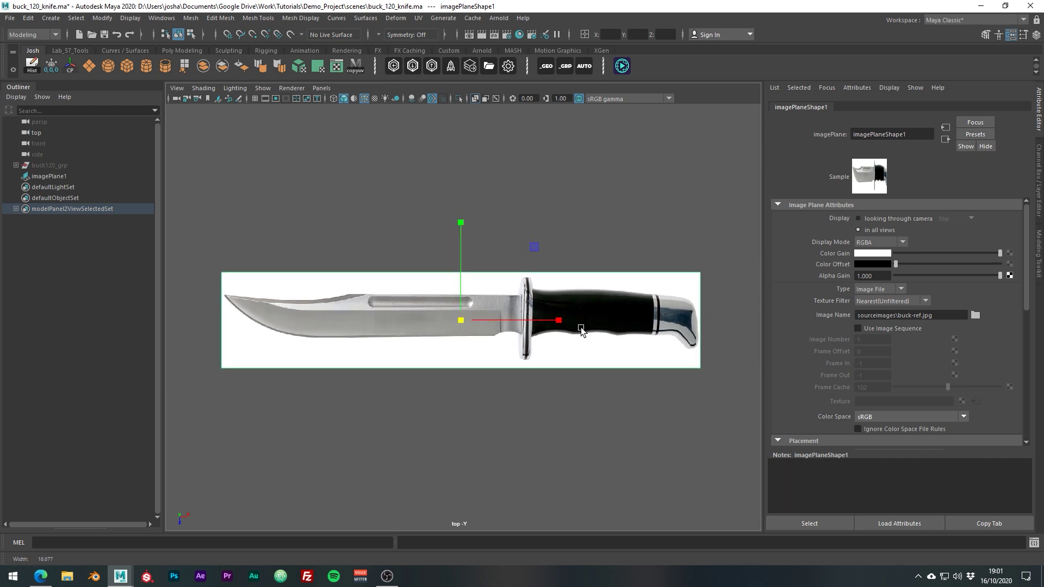
click(918, 217)
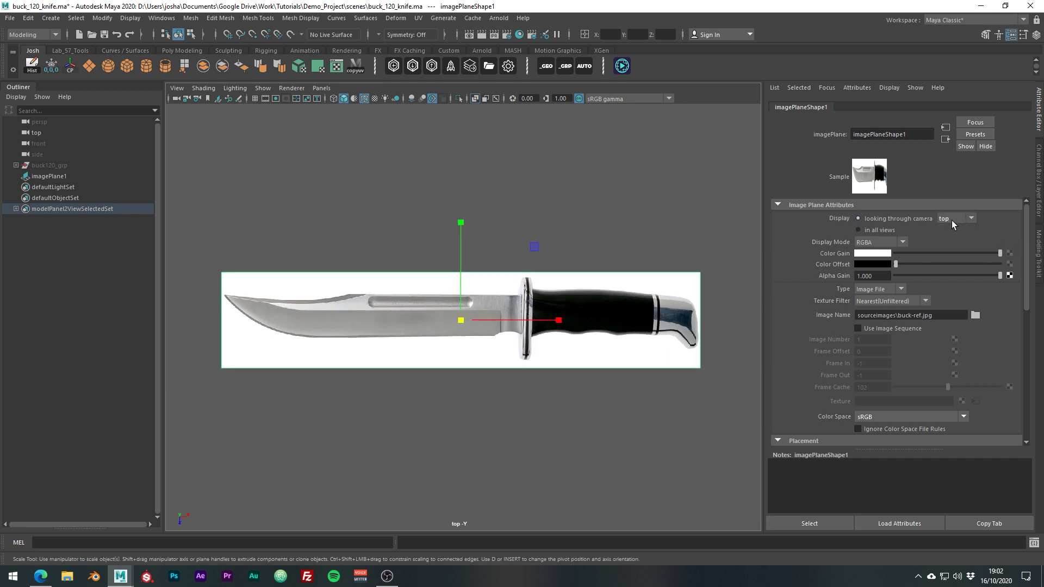
click(609, 232)
Create a polygon plane covering the blade in the reference, from the guard to the blade tip.
scroll(484, 249, up, 1)
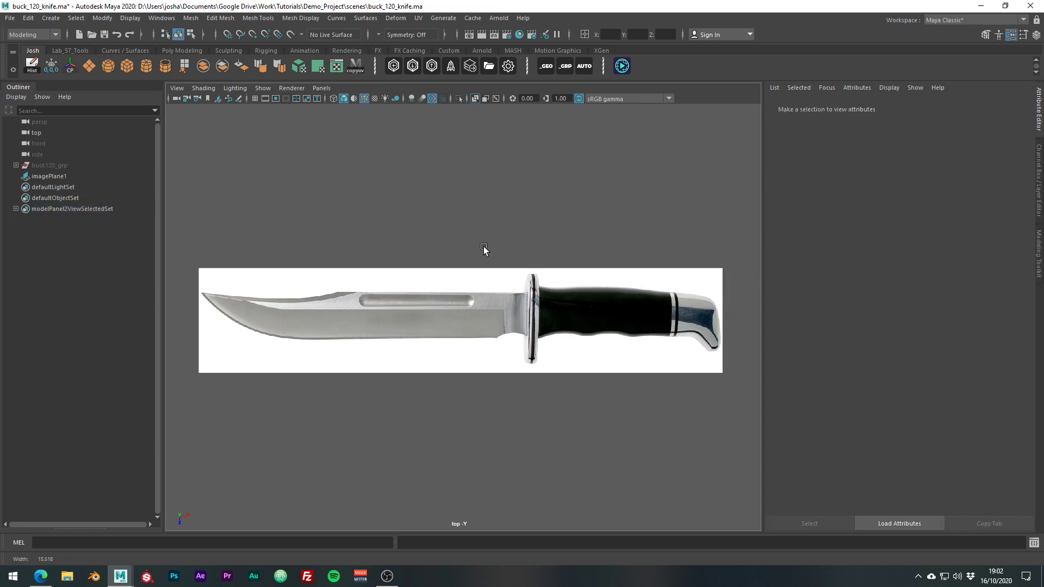
scroll(484, 249, up, 1)
key(r)
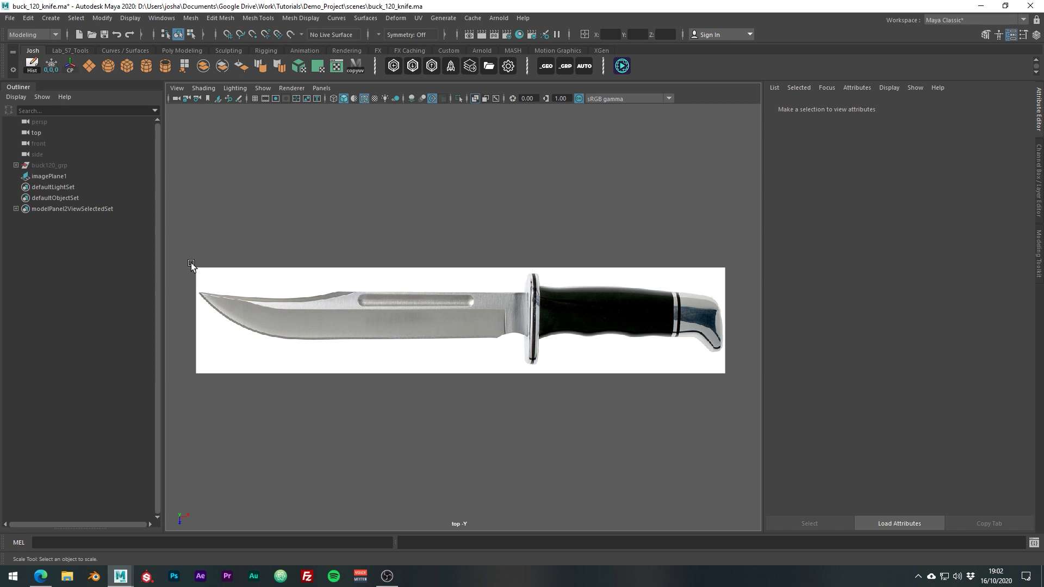
click(89, 66)
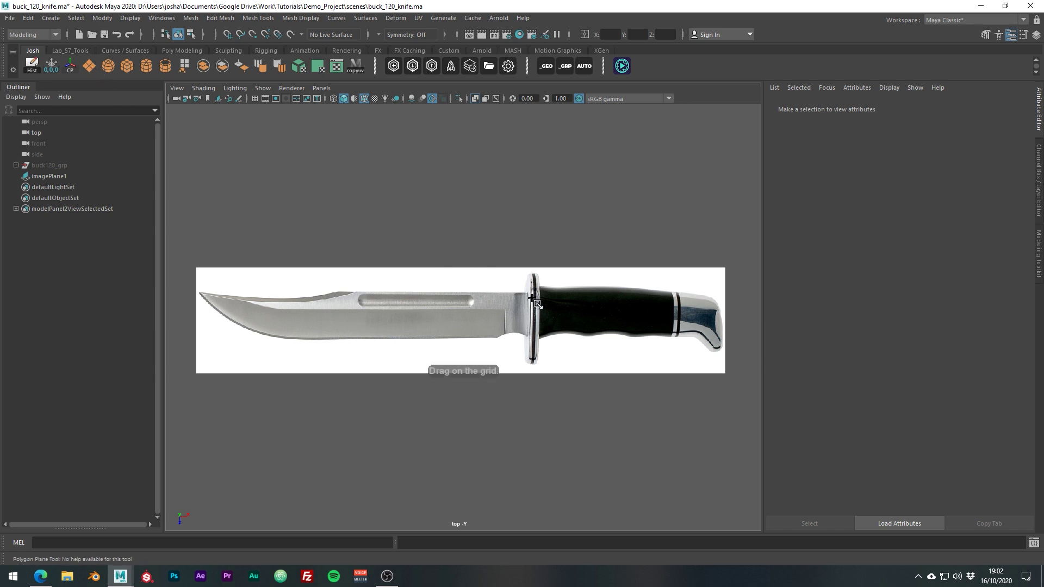
drag(530, 293, 201, 338)
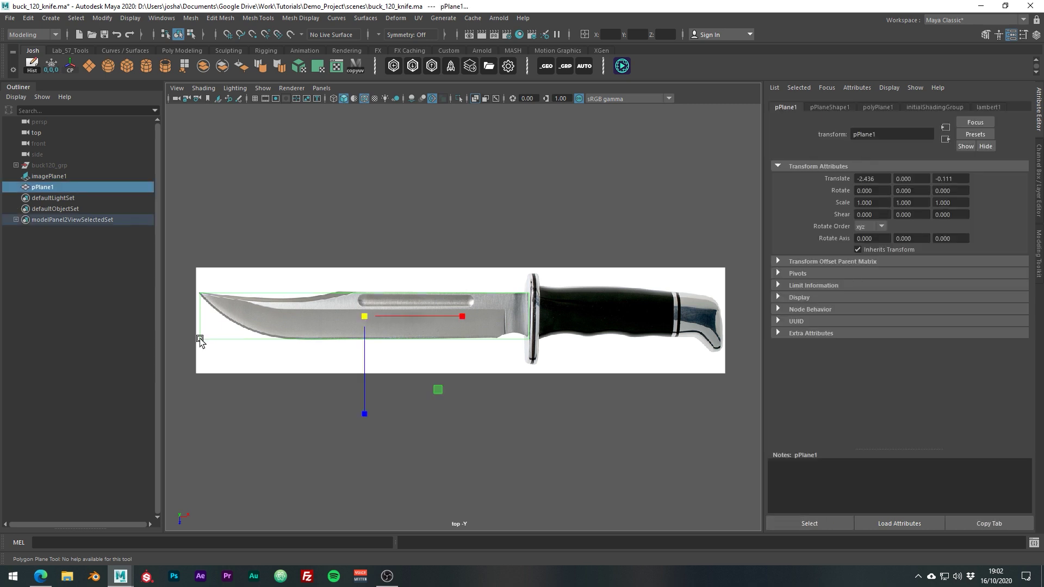
Insert seven edge loops across the blade plane with Multi-Cut, at the tip curve, the spine's bend and along the straight section.
right_drag(525, 293, 459, 302)
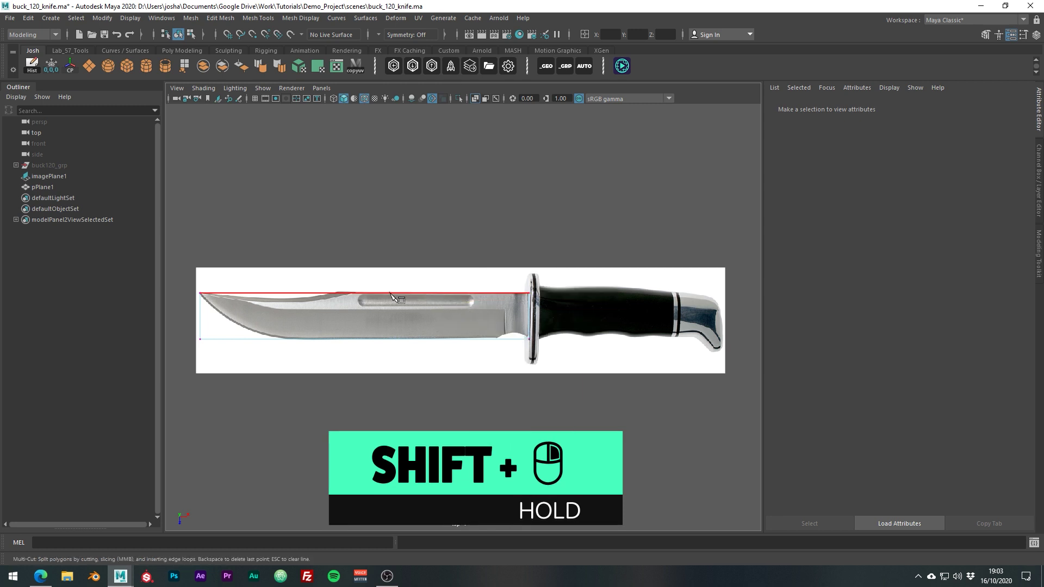
ctrl+click(337, 297)
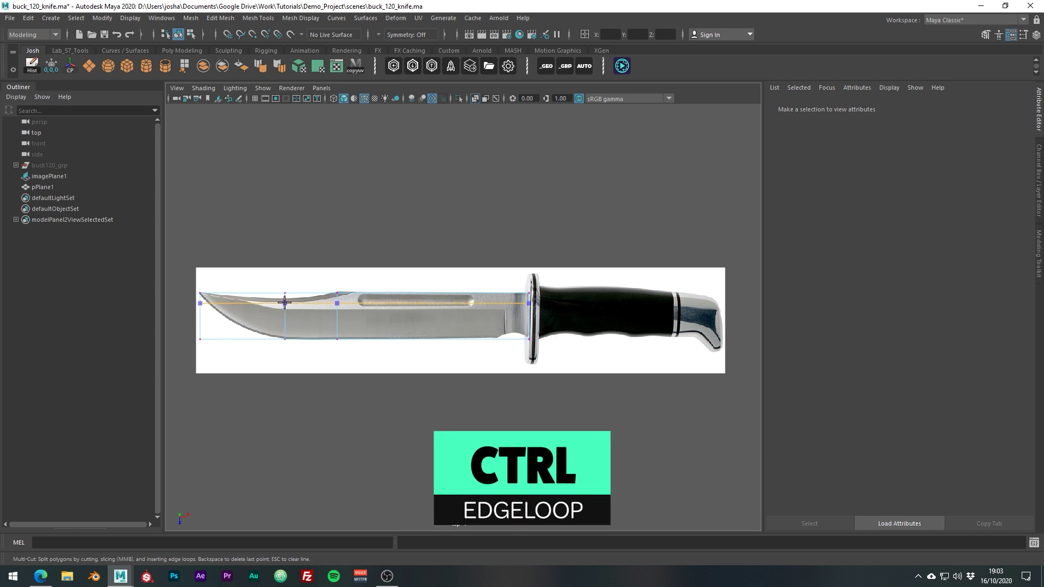
ctrl+click(285, 302)
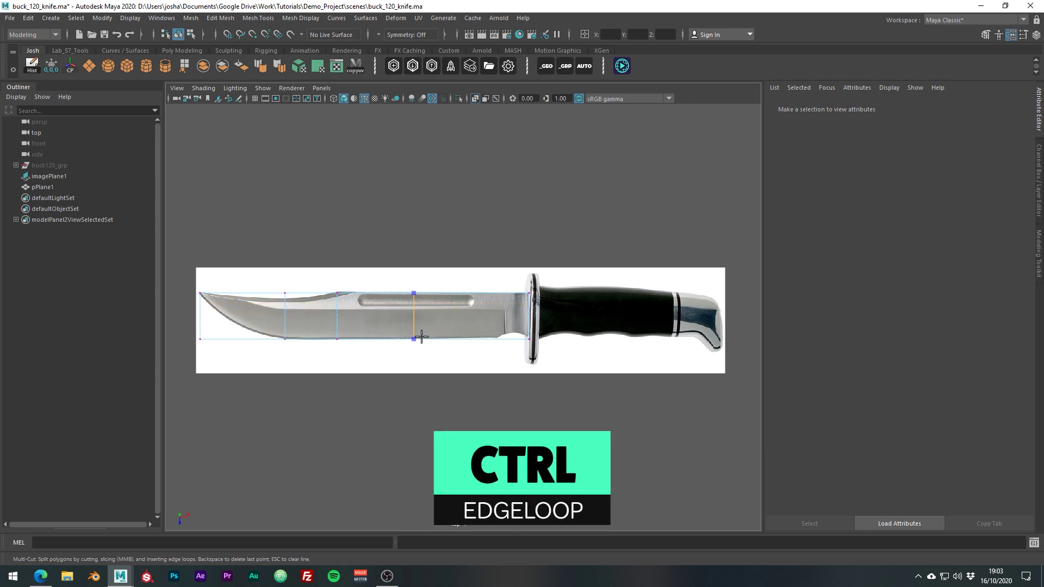
ctrl+click(496, 334)
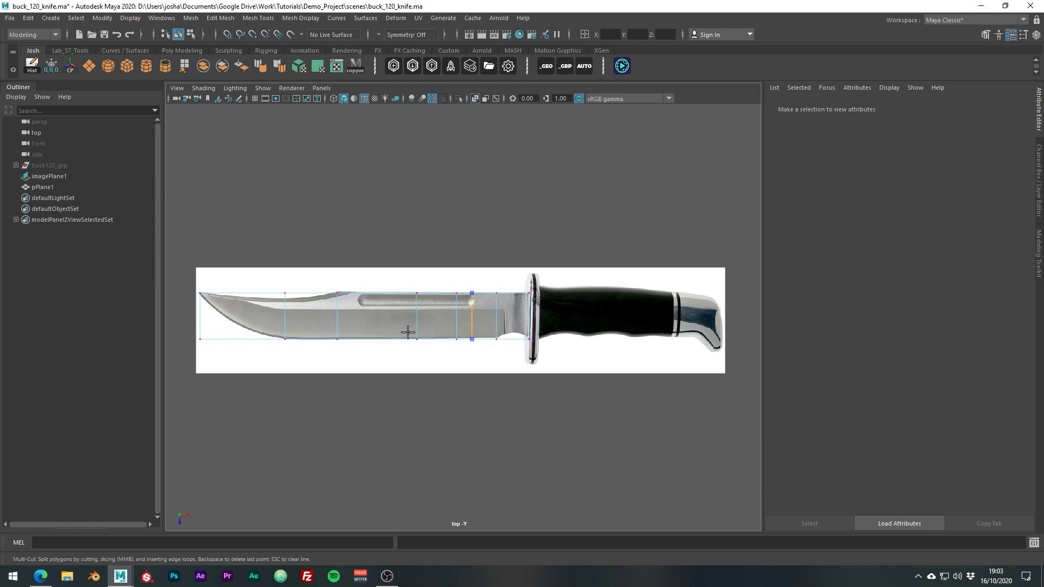
ctrl+click(377, 329)
ctrl+click(243, 326)
Lower the two upper vertices between the tip and the spine's bend onto the blade's concave spine.
key(w)
click(284, 294)
scroll(275, 310, up, 3)
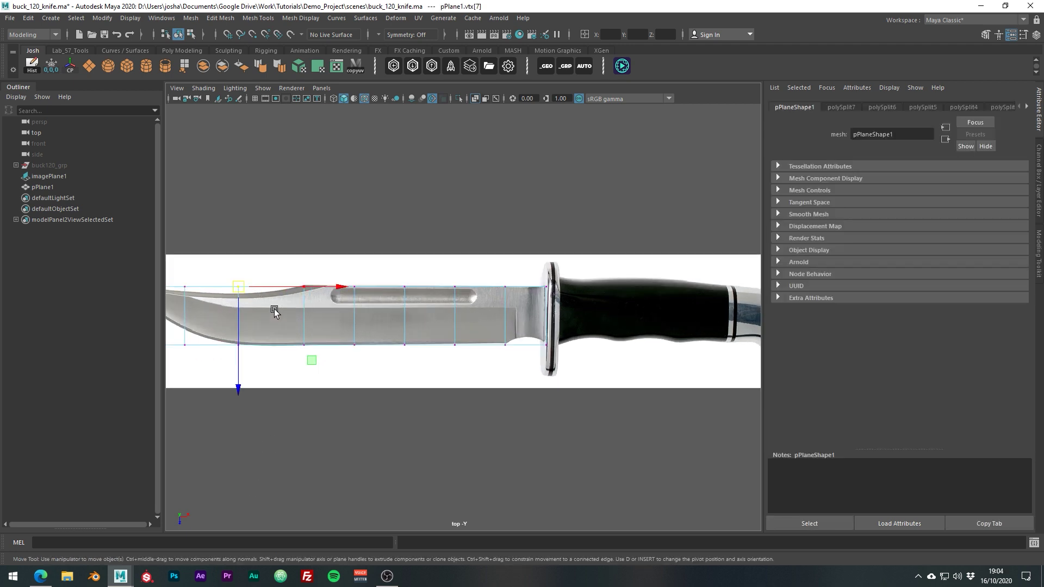
alt+middle_drag(260, 320, 415, 298)
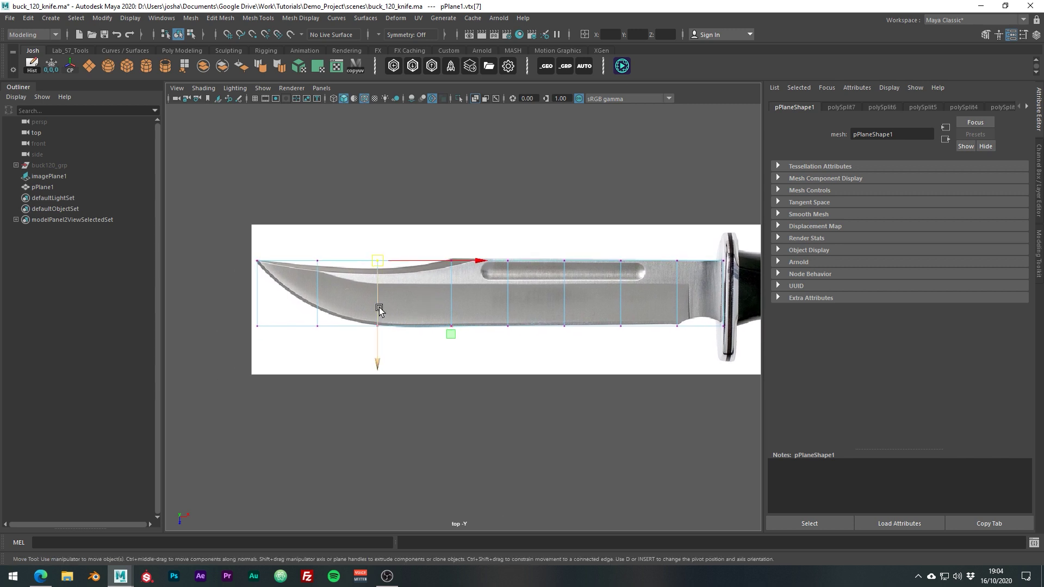
drag(377, 305, 377, 314)
drag(329, 247, 319, 299)
Pull the plane's lower end corner up to the blade tip and fit the neighbouring lower vertices to the curved cutting edge.
click(257, 326)
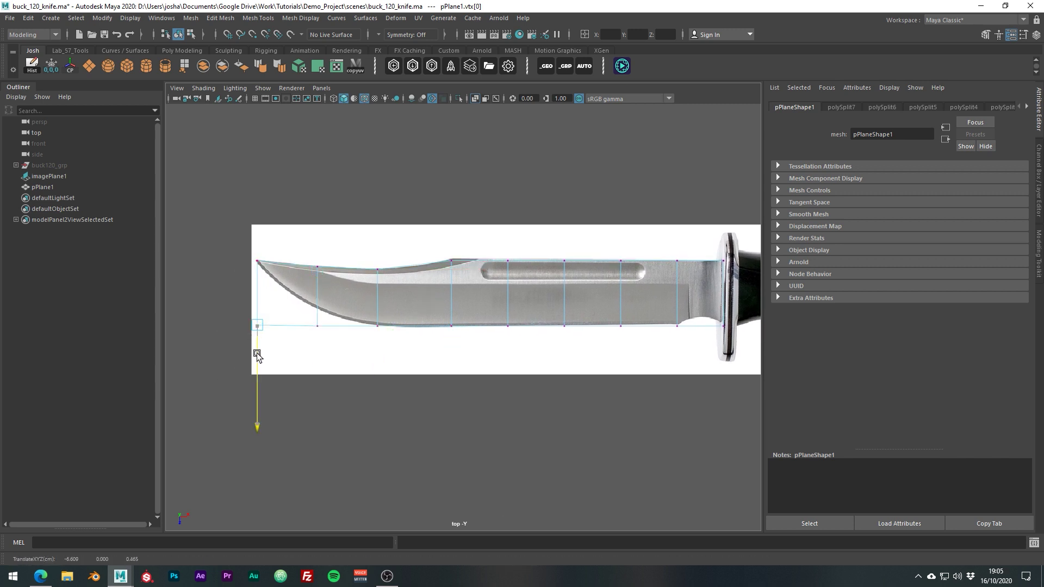
drag(259, 354, 263, 292)
alt+middle_drag(498, 298, 574, 300)
scroll(571, 300, up, 2)
drag(329, 224, 295, 302)
click(374, 331)
drag(374, 373, 376, 354)
Raise the upper vertices from the spine's bend to the guard slightly to match the blade's straight spine.
alt+middle_drag(603, 349, 353, 344)
drag(273, 222, 673, 287)
drag(469, 312, 469, 309)
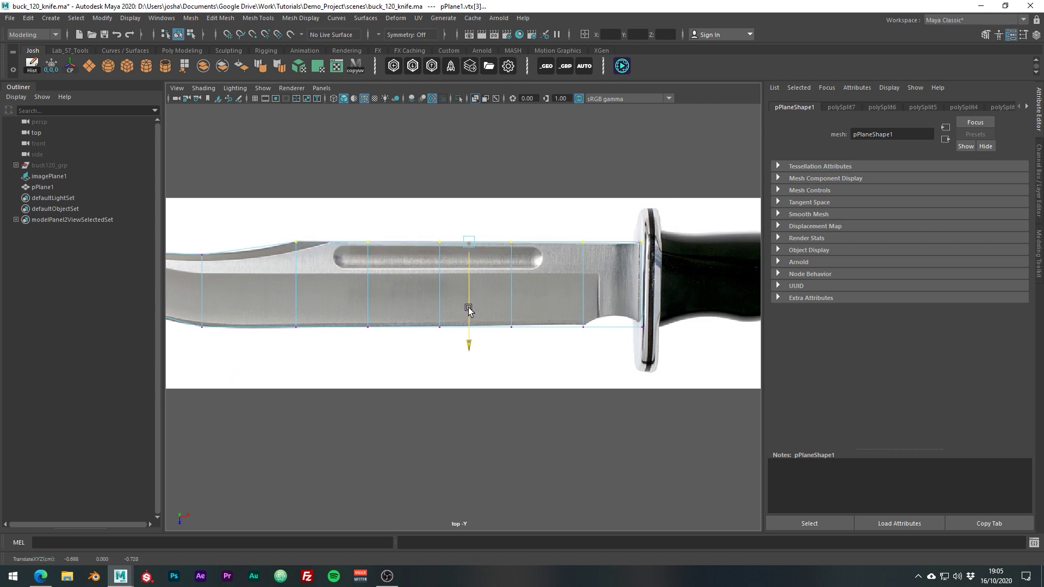
Shift the edge loop nearest the guard slightly toward it, to where the cutting edge ends at the notch.
drag(607, 218, 556, 340)
click(613, 293)
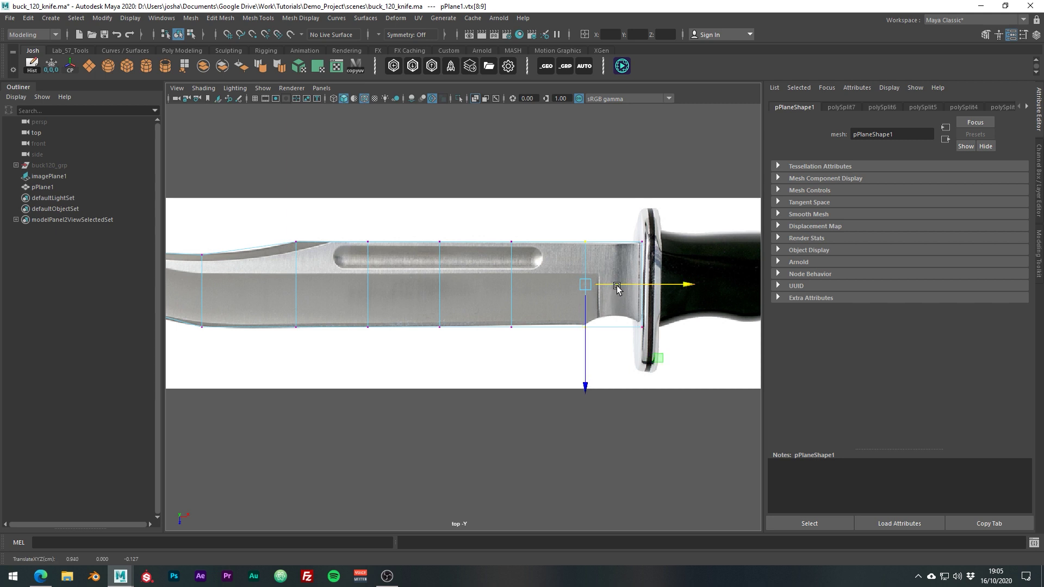
scroll(567, 356, down, 3)
scroll(562, 327, up, 2)
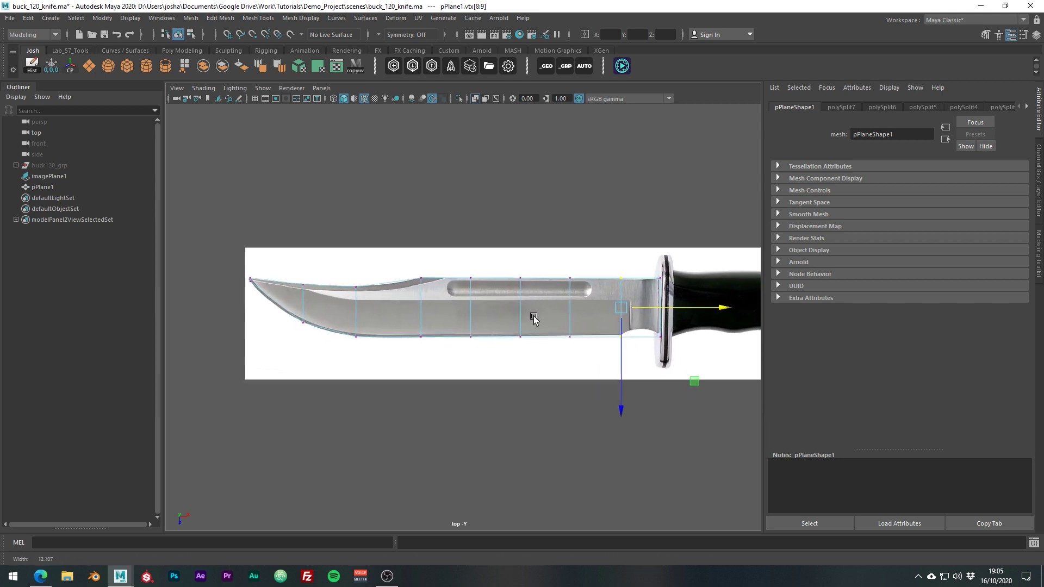
Insert two more edge loops with Multi-Cut across the notched section between the cutting edge and the guard.
scroll(576, 309, up, 3)
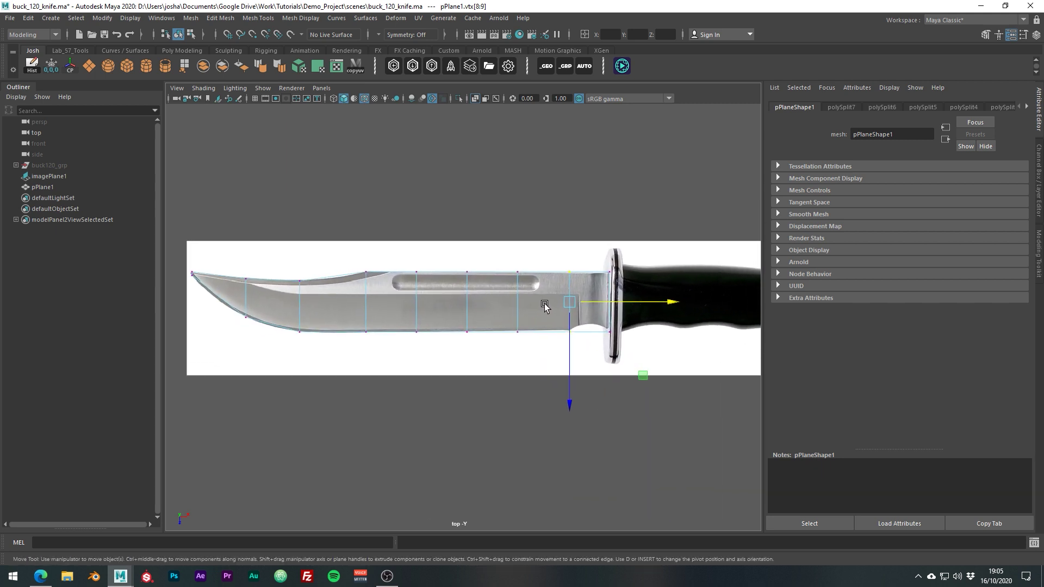
shift+right_click(634, 325)
shift+right_drag(633, 325, 576, 324)
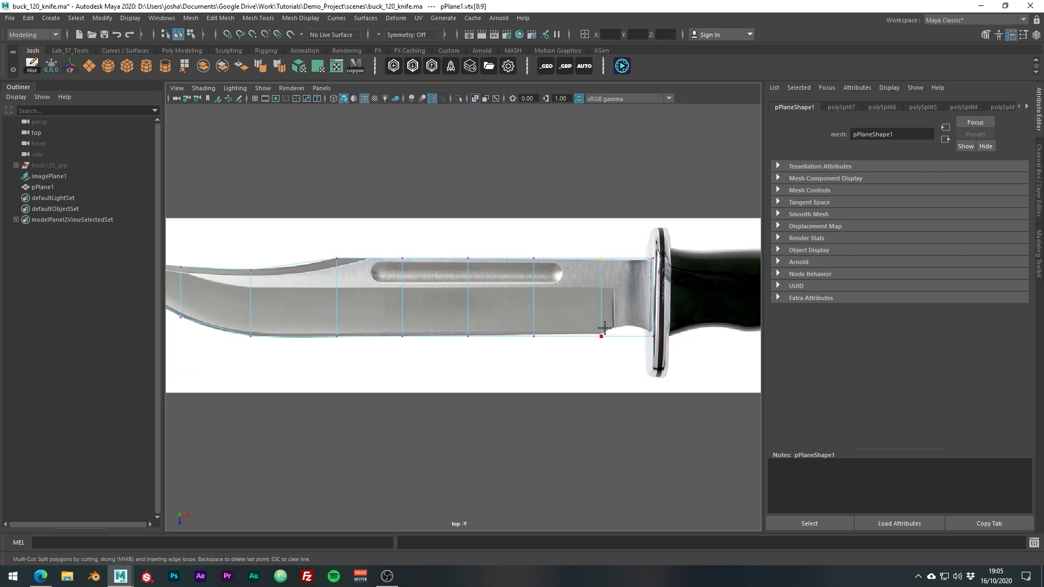
ctrl+click(613, 333)
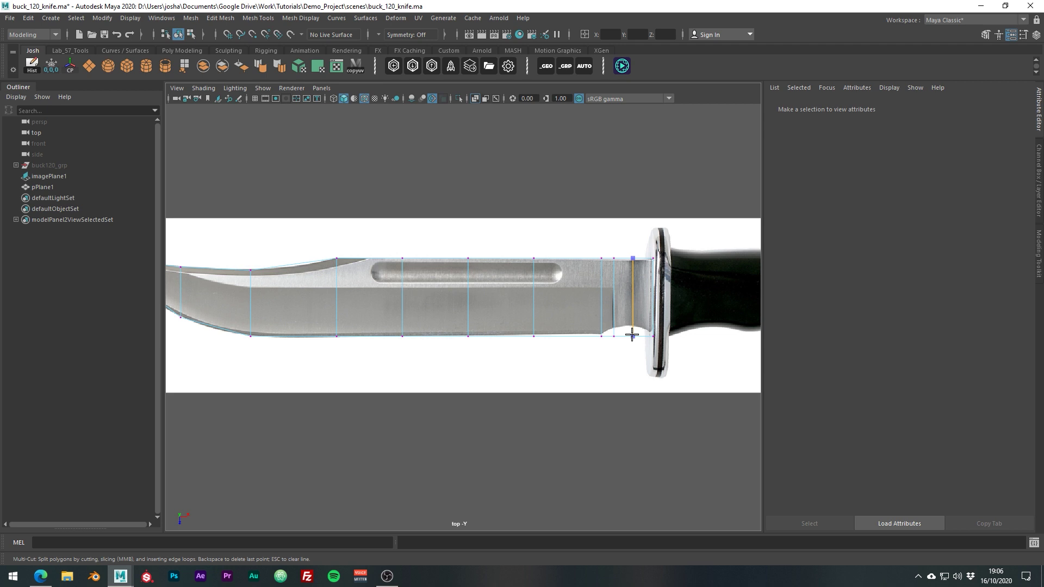
ctrl+click(633, 335)
Move the lower vertices beside the guard up onto the curved notch and fit the adjacent ones to the cutting edge.
right_drag(631, 321, 580, 298)
key(w)
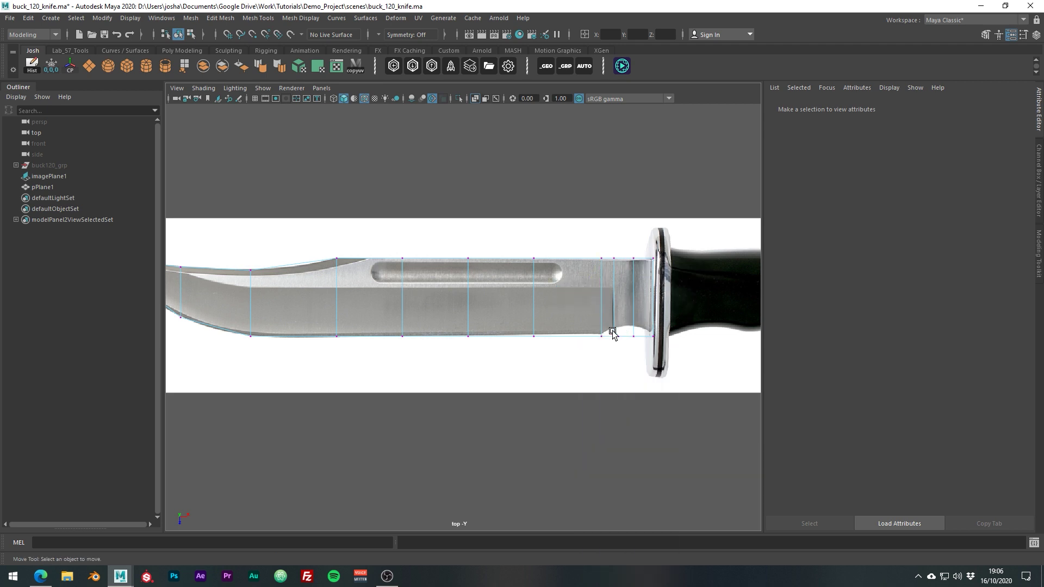
mouse_move(633, 347)
mouse_down()
mouse_move(642, 351)
mouse_move(624, 359)
mouse_move(630, 322)
mouse_move(633, 352)
mouse_up()
click(603, 350)
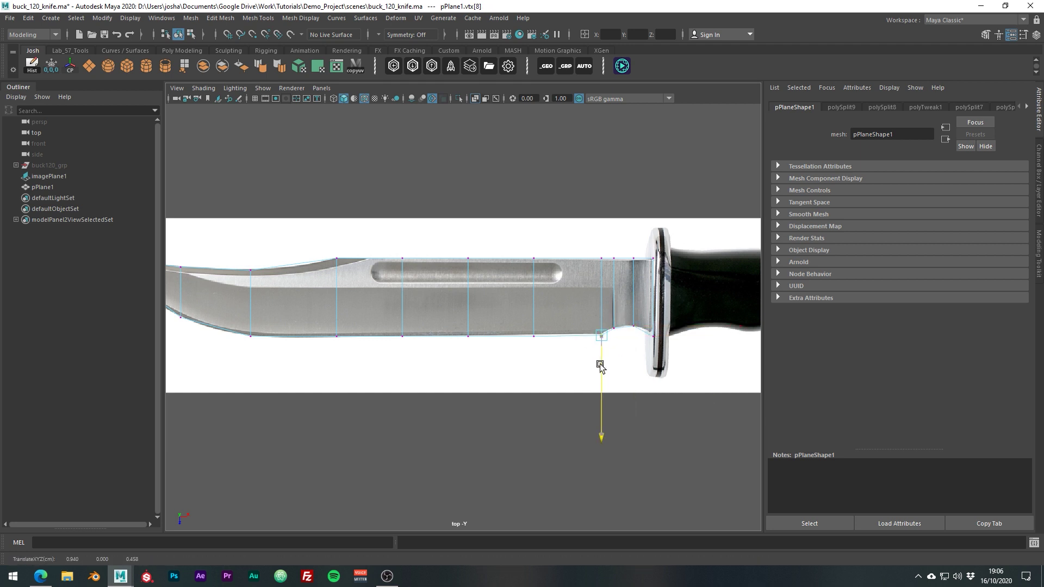
click(519, 353)
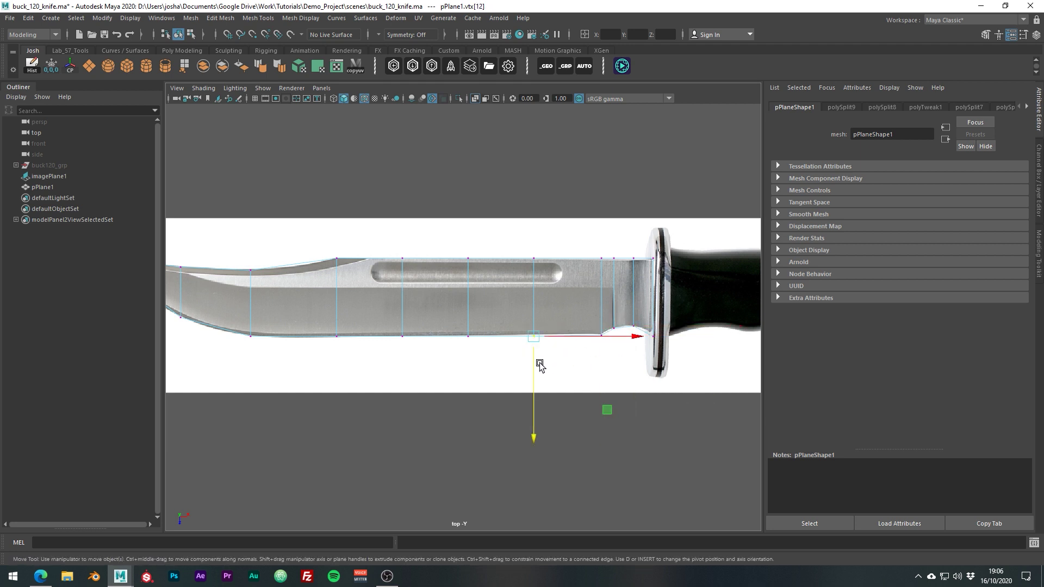
click(614, 328)
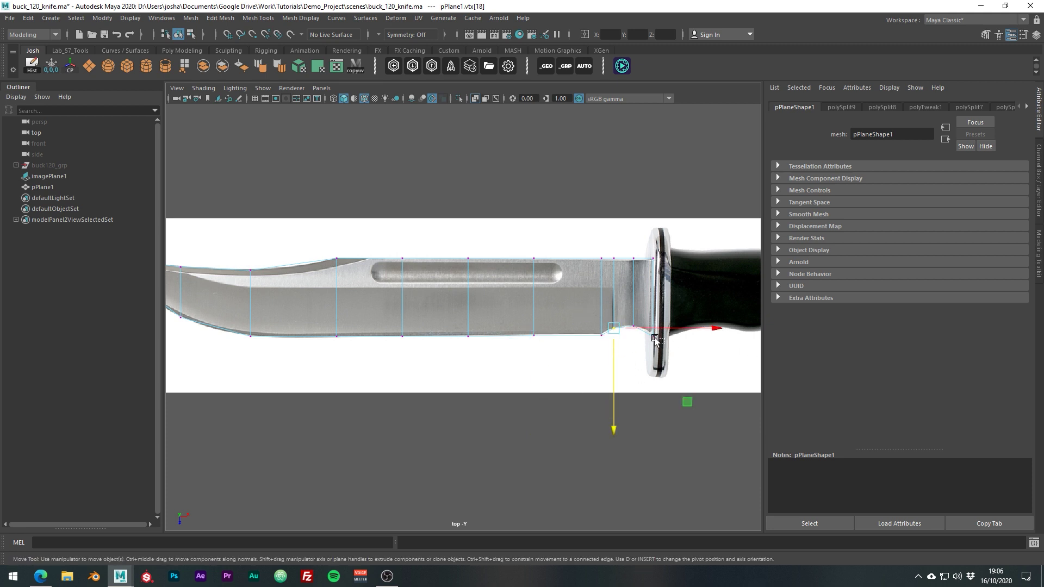
Raise the blade's lower corner vertex at the guard slightly to fit the notch's outline.
click(666, 376)
drag(654, 372, 655, 369)
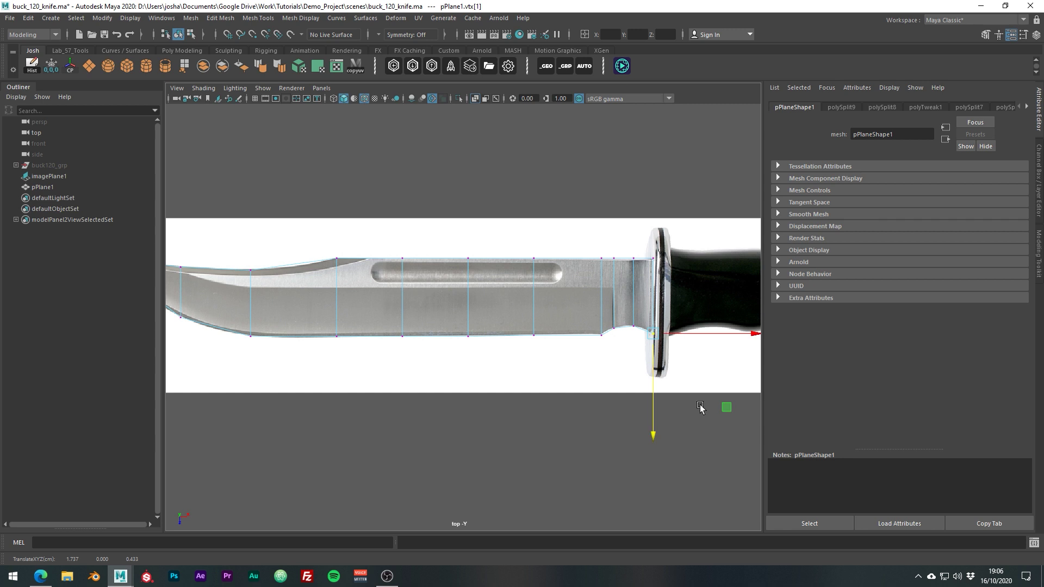
scroll(620, 368, down, 2)
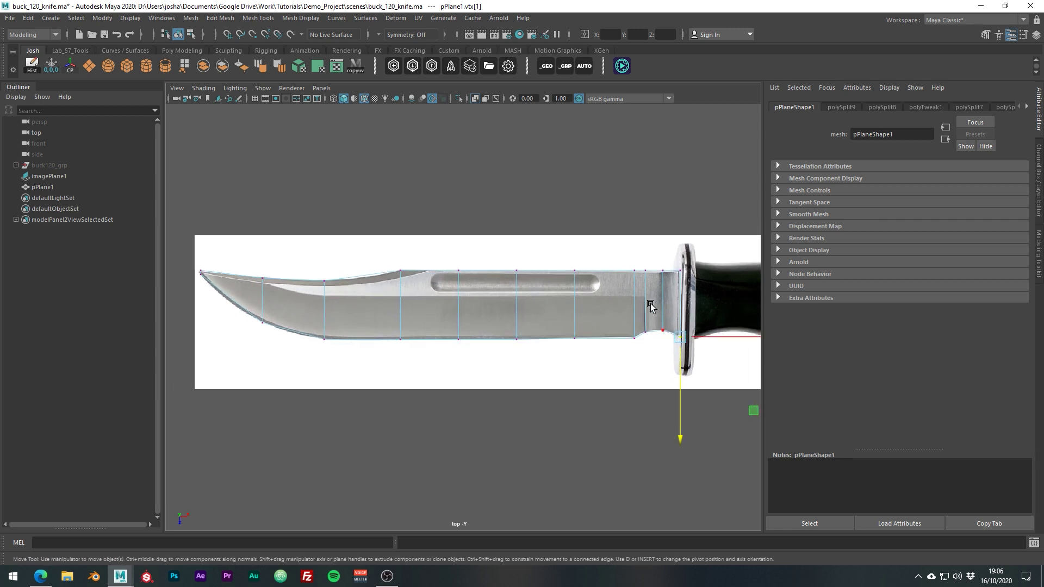
Insert a lengthwise edge loop with Multi-Cut and flatten its vertices onto the bevel line from the guard to the spine's bend.
shift+right_drag(660, 299, 598, 299)
ctrl+click(633, 297)
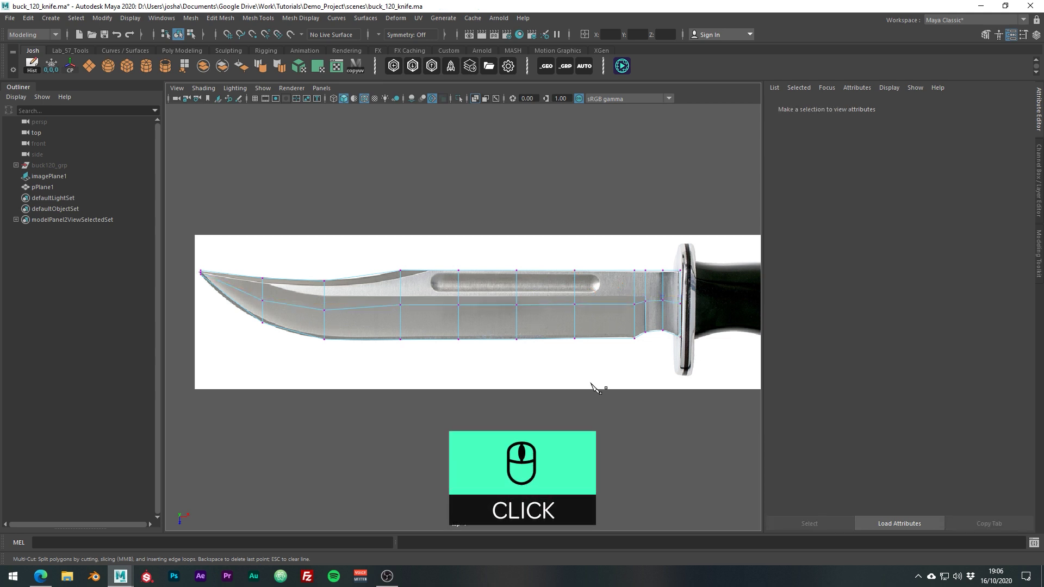
key(w)
drag(702, 295, 387, 314)
key(r)
drag(540, 399, 537, 368)
key(w)
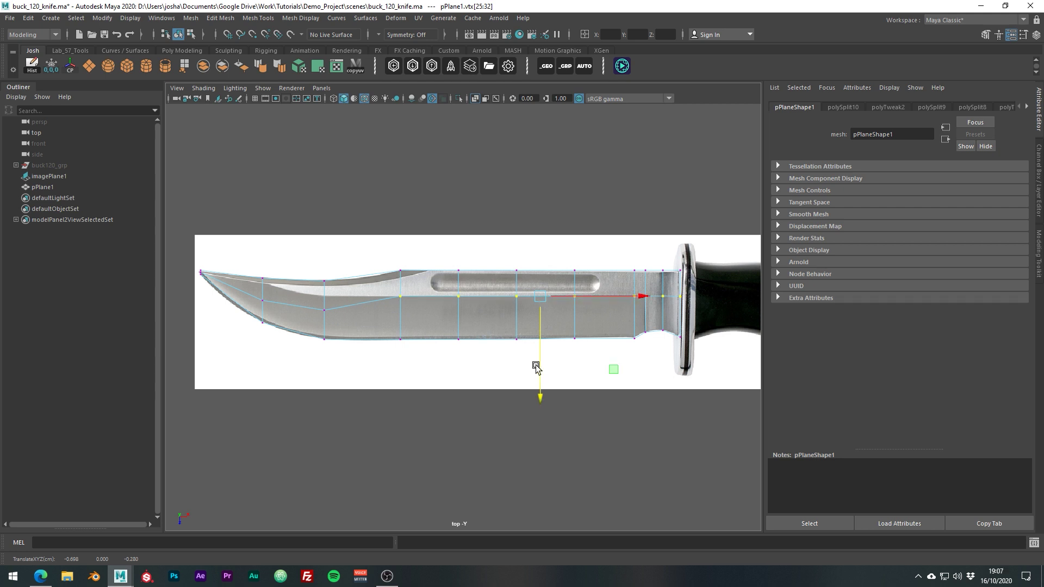
Raise the two remaining inner vertices of the lengthwise loop near the tip onto the curved bevel line.
alt+middle_drag(322, 315, 466, 339)
scroll(466, 339, up, 4)
click(467, 339)
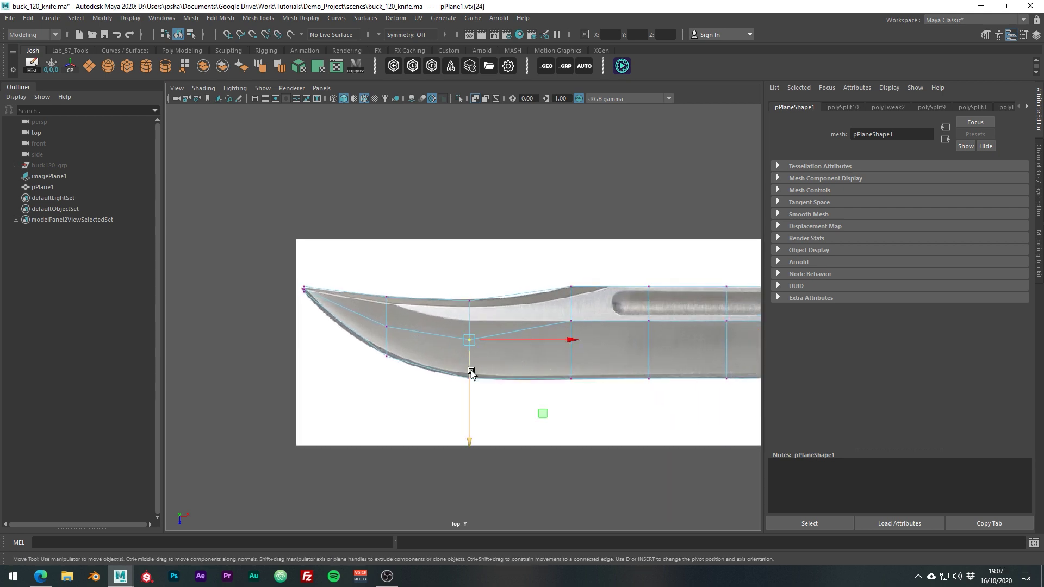
drag(471, 373, 470, 356)
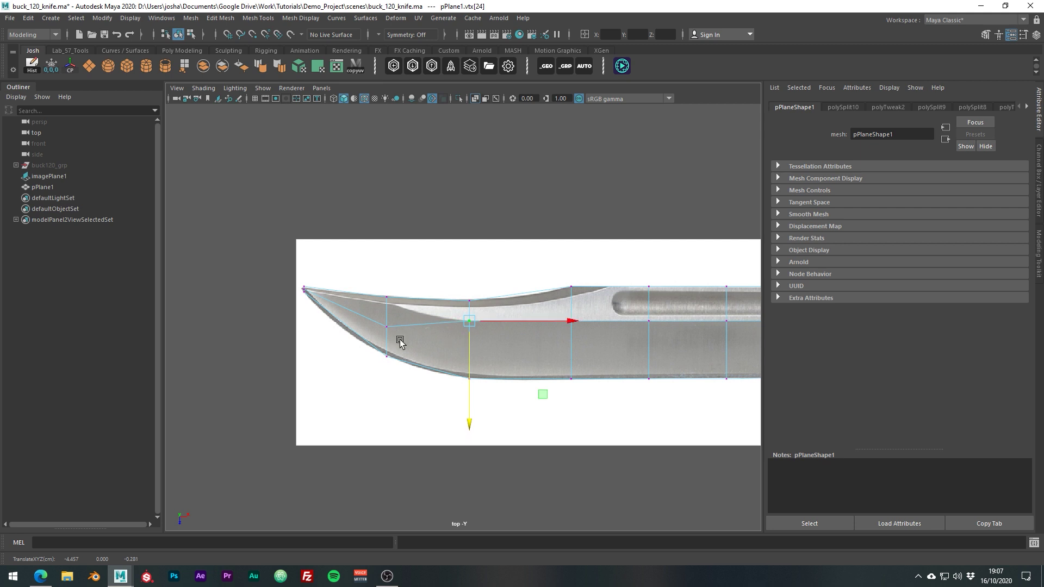
click(384, 327)
drag(386, 351, 392, 329)
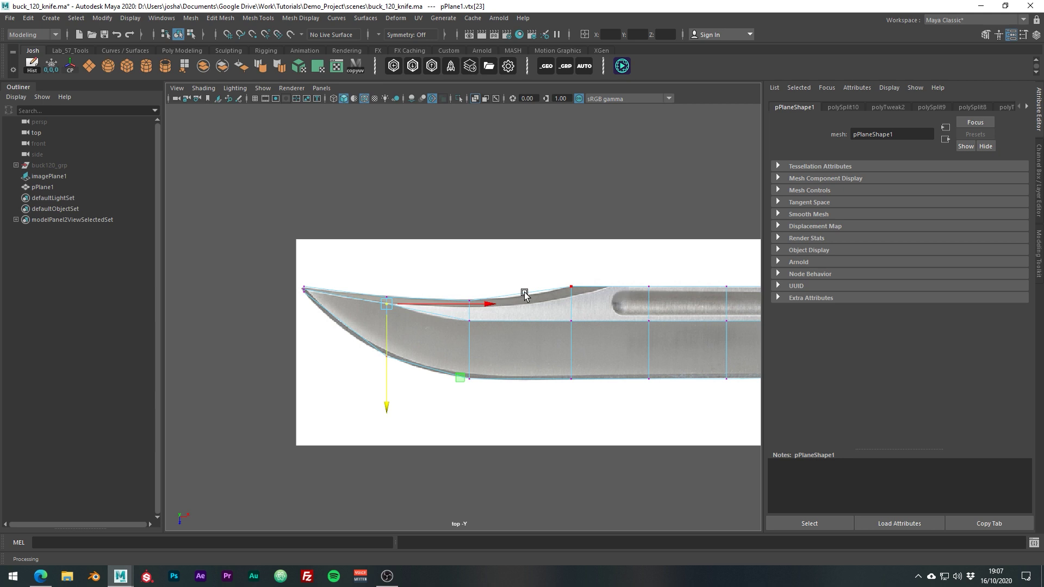
Insert three more crosswise edge loops with Multi-Cut between the spine's bend and the blade's tip.
shift+right_drag(526, 297, 465, 291)
ctrl+click(522, 310)
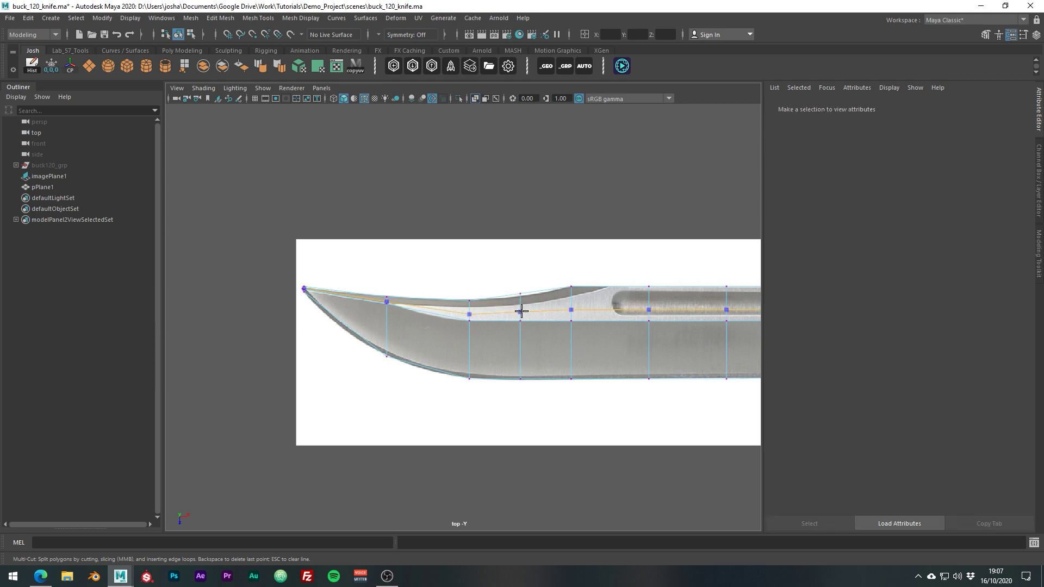
ctrl+click(428, 313)
ctrl+click(347, 309)
key(q)
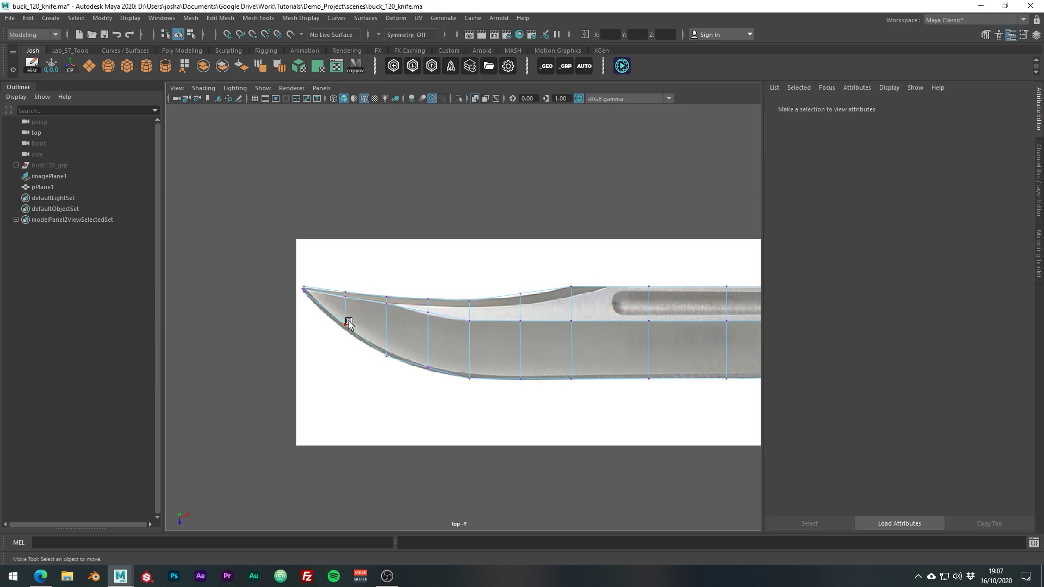
Lower the new loops' bottom vertices slightly to follow the curve of the cutting edge.
click(347, 325)
key(w)
drag(344, 357, 345, 363)
click(428, 368)
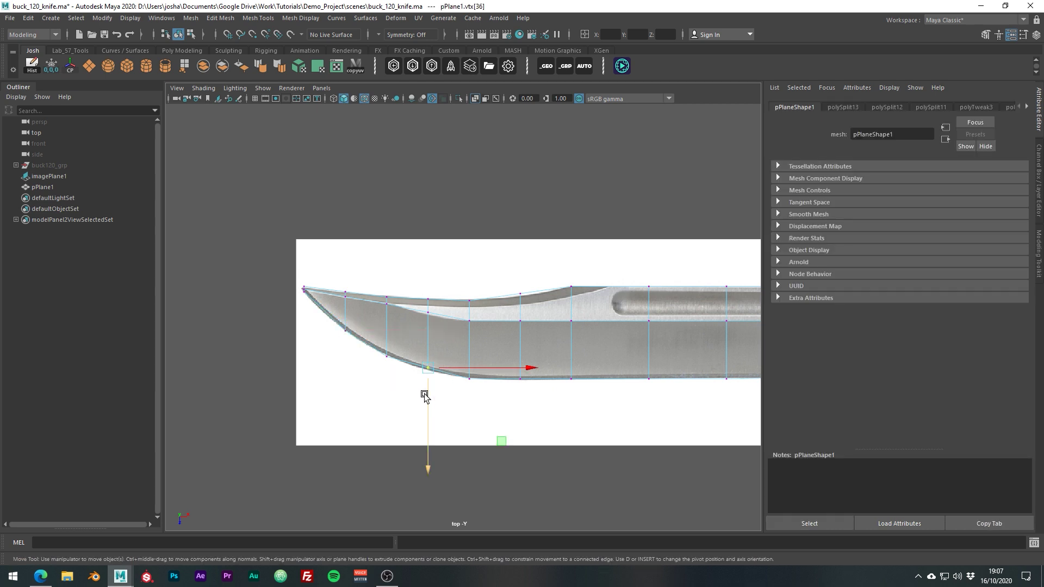
drag(426, 396, 425, 403)
click(520, 379)
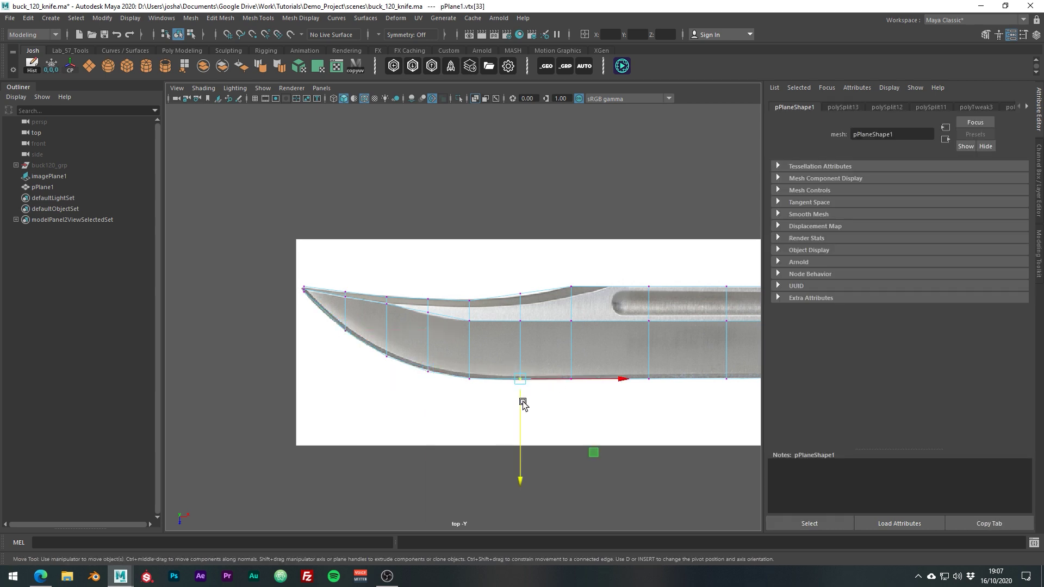
drag(518, 402, 517, 403)
Lower the new vertex on the spine's dip and the new inner vertex near the tip onto their reference curves.
drag(536, 297, 508, 303)
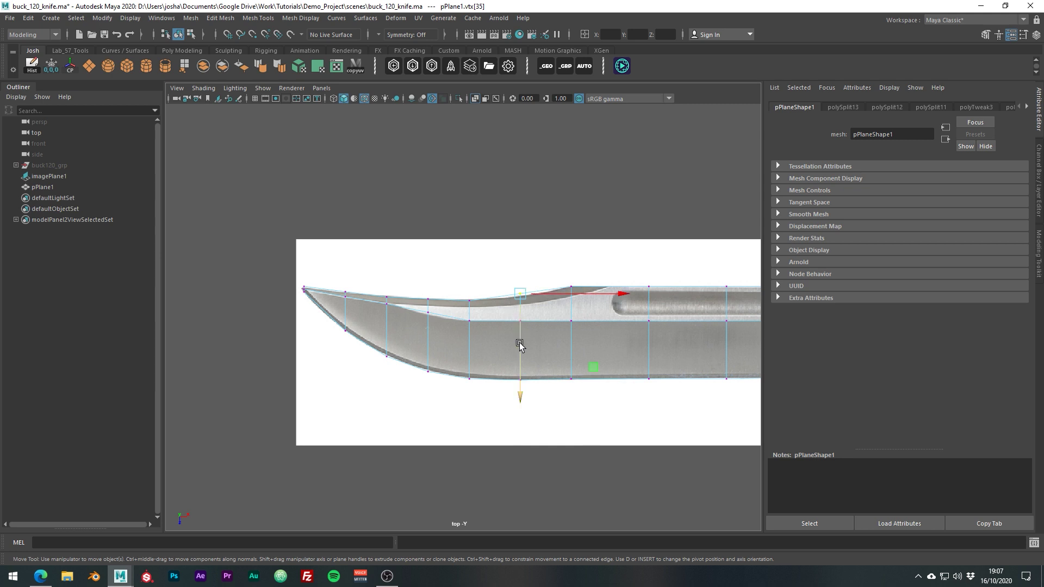
drag(518, 344, 519, 348)
scroll(522, 350, up, 1)
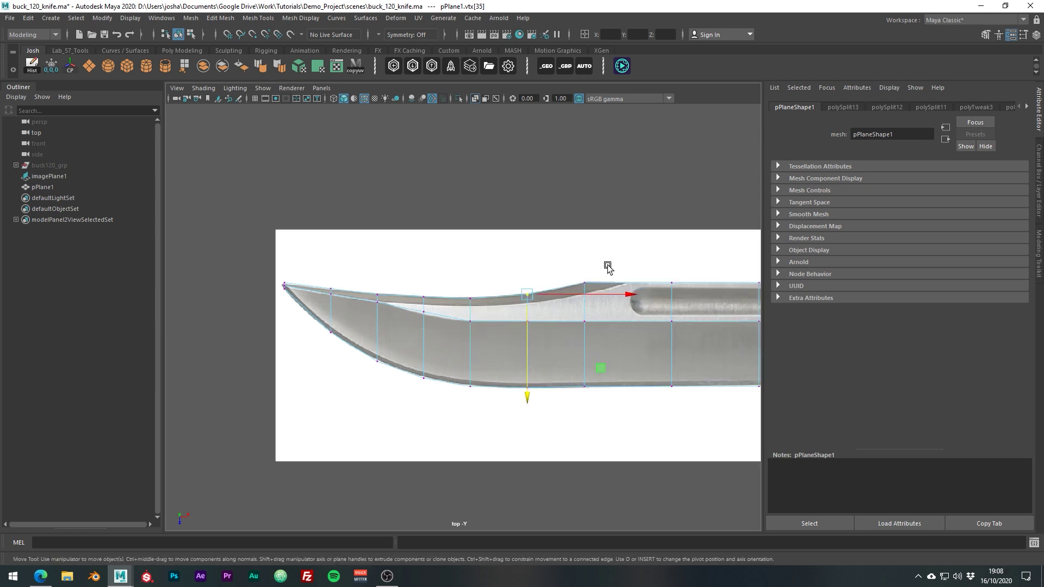
click(420, 314)
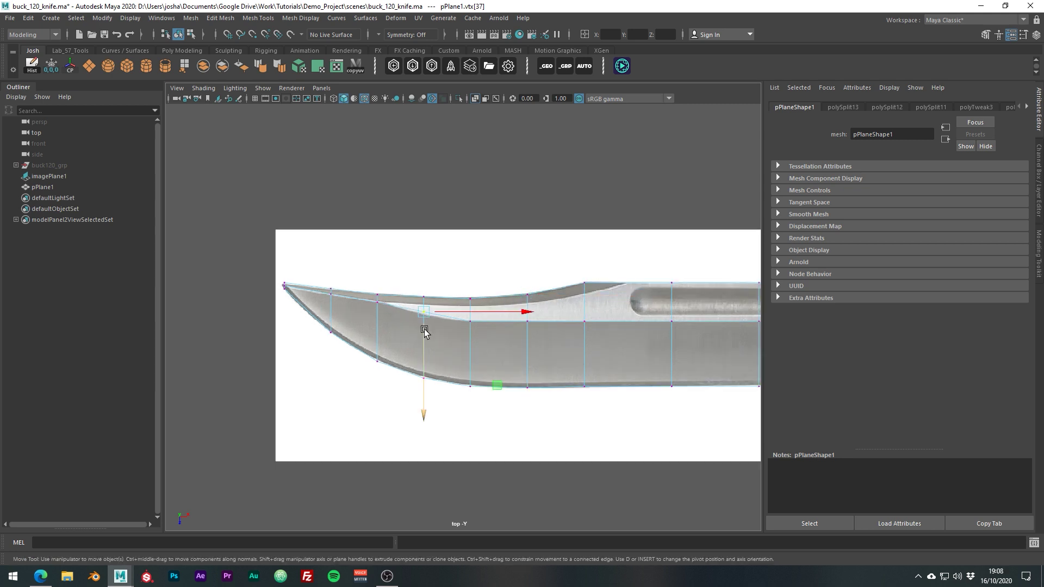
drag(424, 332, 425, 344)
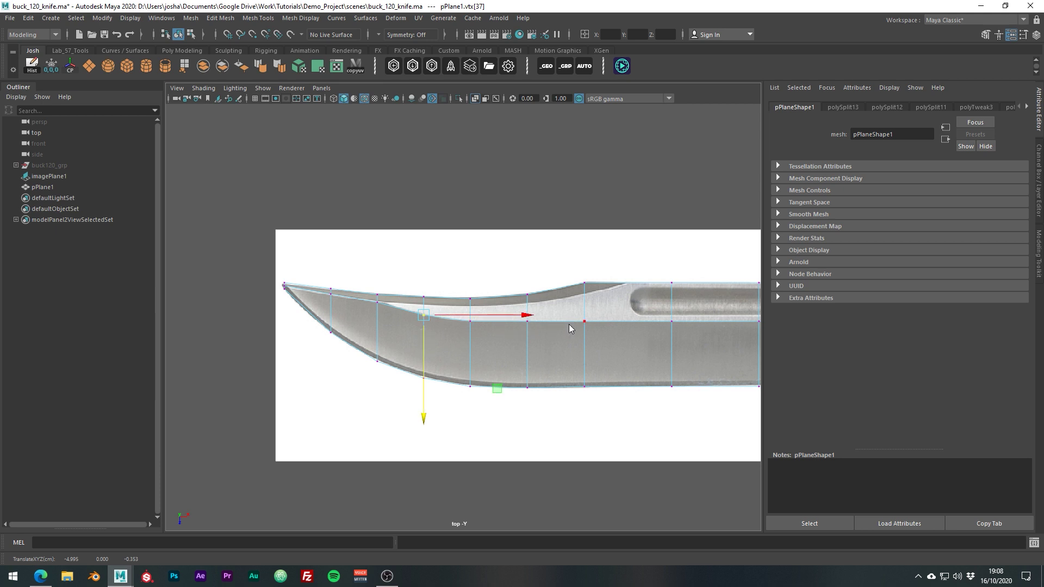
Cut an edge with Multi-Cut along the false edge below the spine's dip up to the spine, continuing straight down to the cutting edge.
shift+right_drag(508, 327, 506, 325)
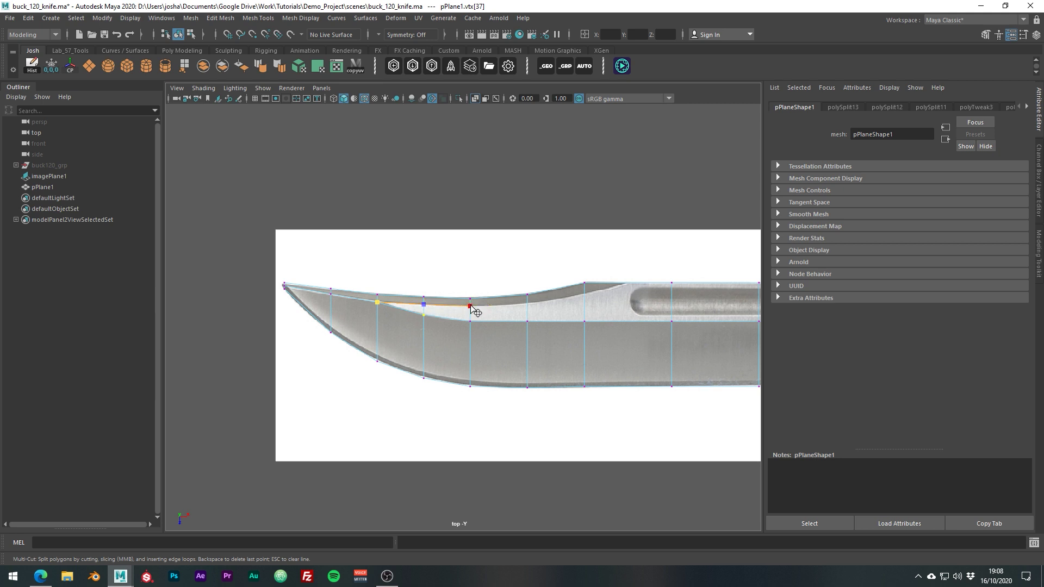
click(470, 306)
click(527, 303)
click(584, 294)
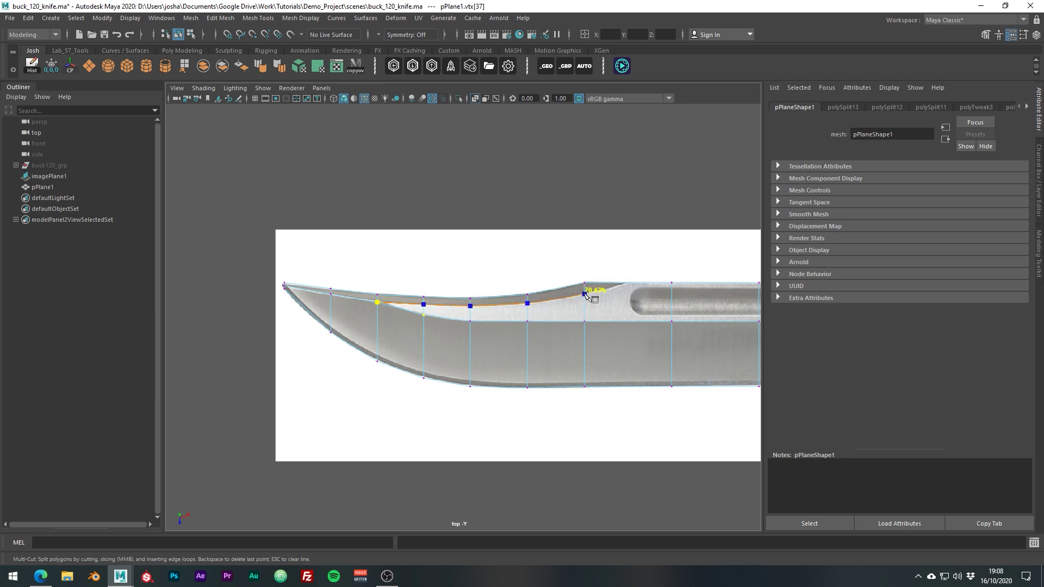
click(628, 282)
click(625, 387)
right_click(626, 387)
Move the three vertices at the blade's tip closer together onto the point in the reference image.
alt+right_drag(629, 391, 662, 363)
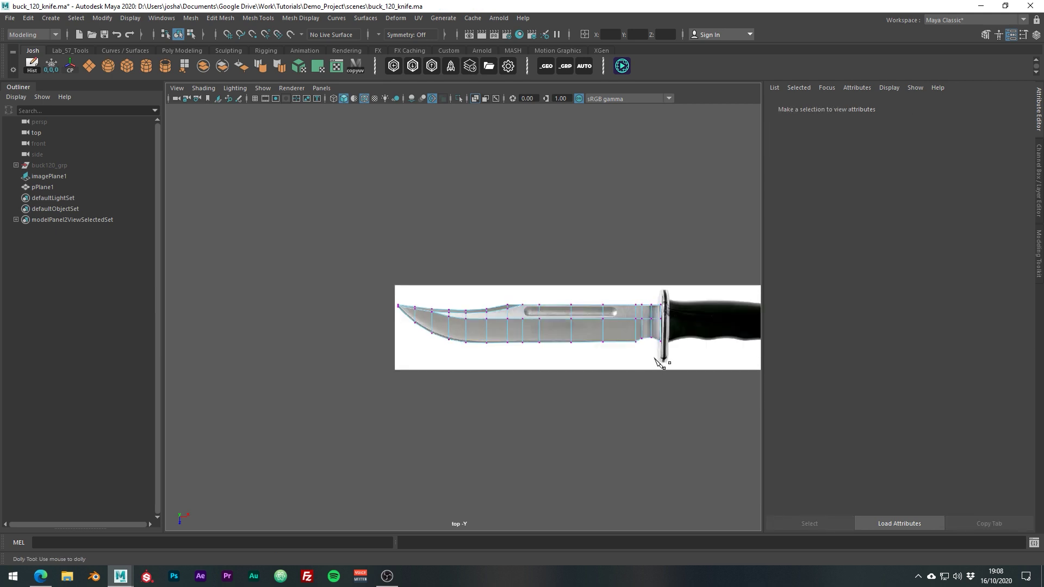
alt+middle_drag(552, 322, 501, 334)
scroll(506, 339, up, 2)
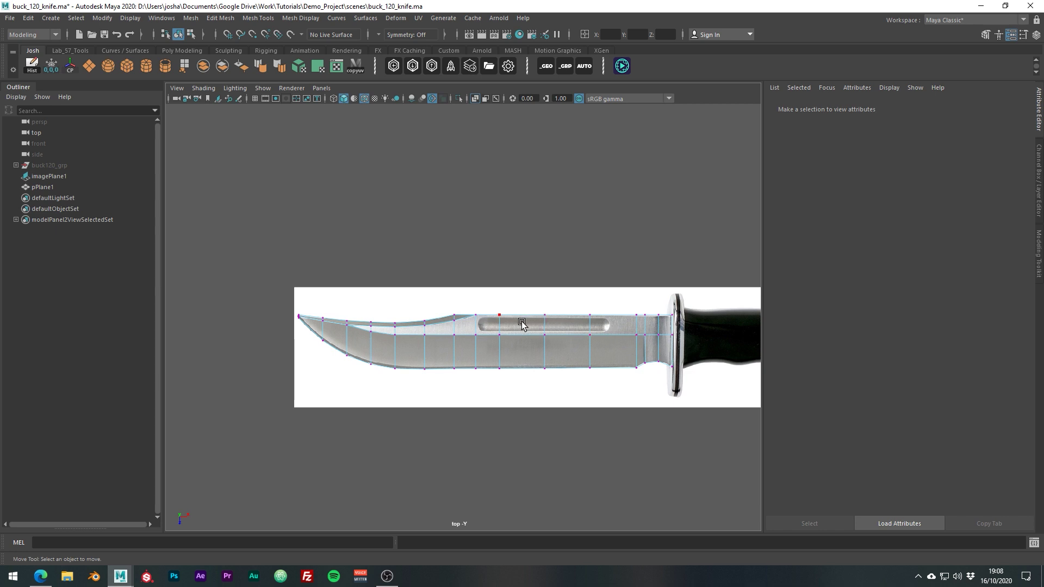
alt+middle_drag(306, 325, 406, 336)
alt+right_drag(406, 321, 817, 384)
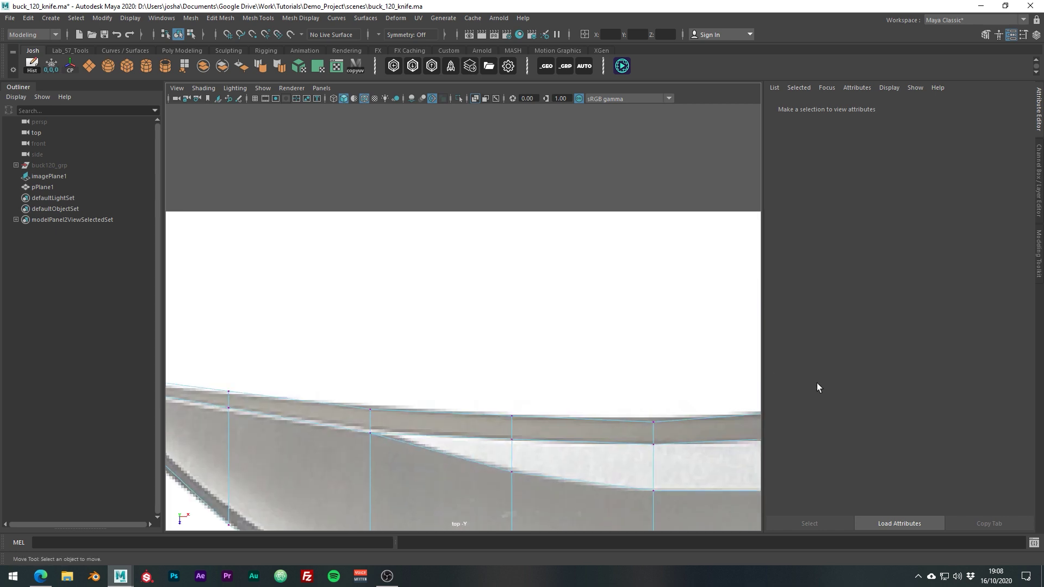
alt+middle_drag(349, 358, 652, 333)
alt+right_drag(523, 331, 590, 364)
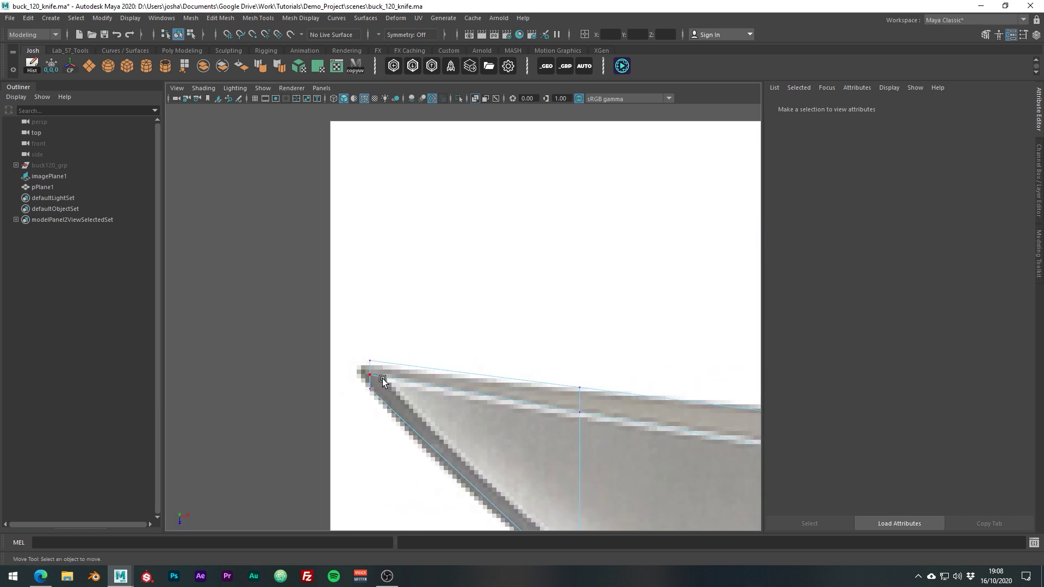
click(370, 376)
mouse_move(441, 450)
middle_down()
mouse_move(427, 425)
mouse_move(438, 436)
middle_up()
click(373, 362)
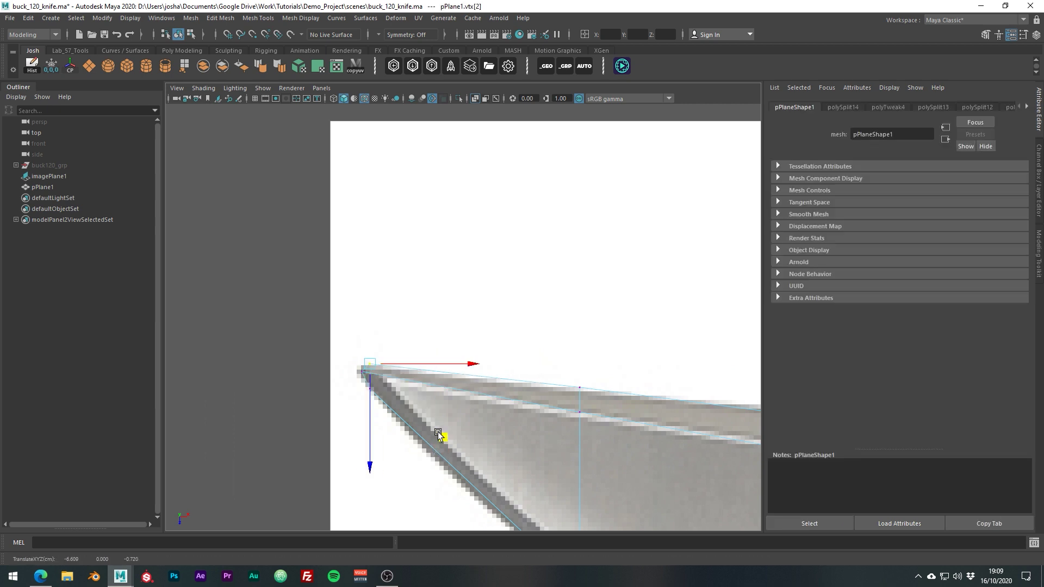
click(374, 392)
middle_drag(446, 479, 433, 454)
drag(434, 453, 433, 453)
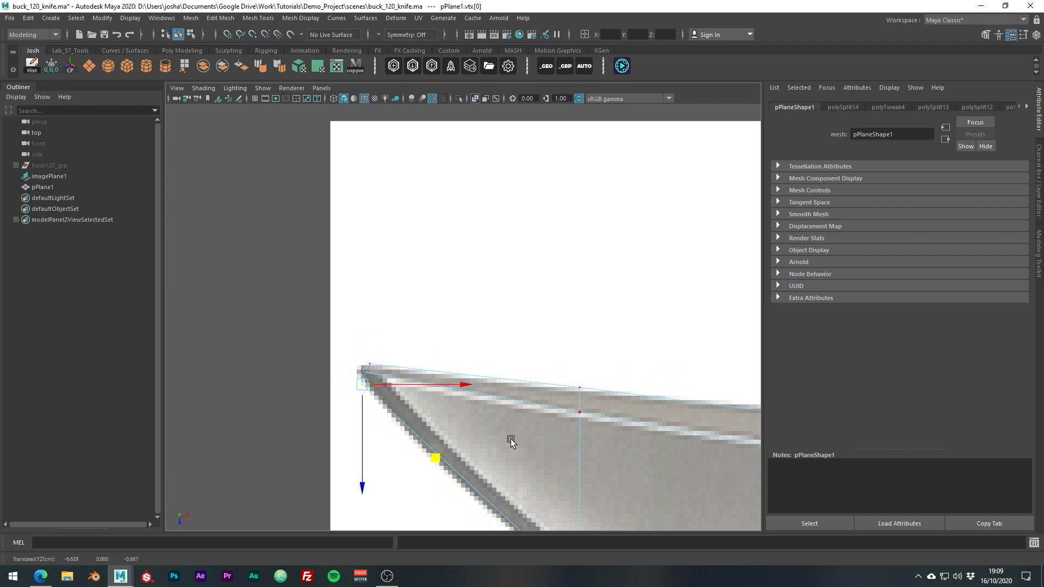
Save the scene with the finished blade outline.
scroll(512, 438, down, 10)
alt+middle_drag(662, 390, 498, 407)
alt+right_drag(499, 409, 579, 423)
key(ctrl+s)
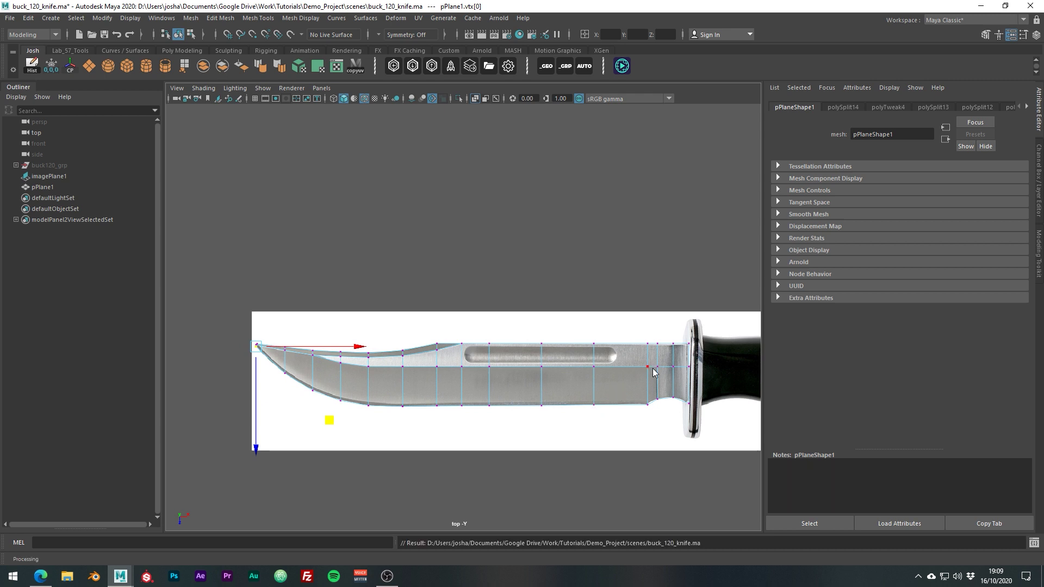
Extrude the faces between the false edge and bevel line and those beside the guard upward by about 0.109 in local Z.
right_drag(653, 372, 655, 320)
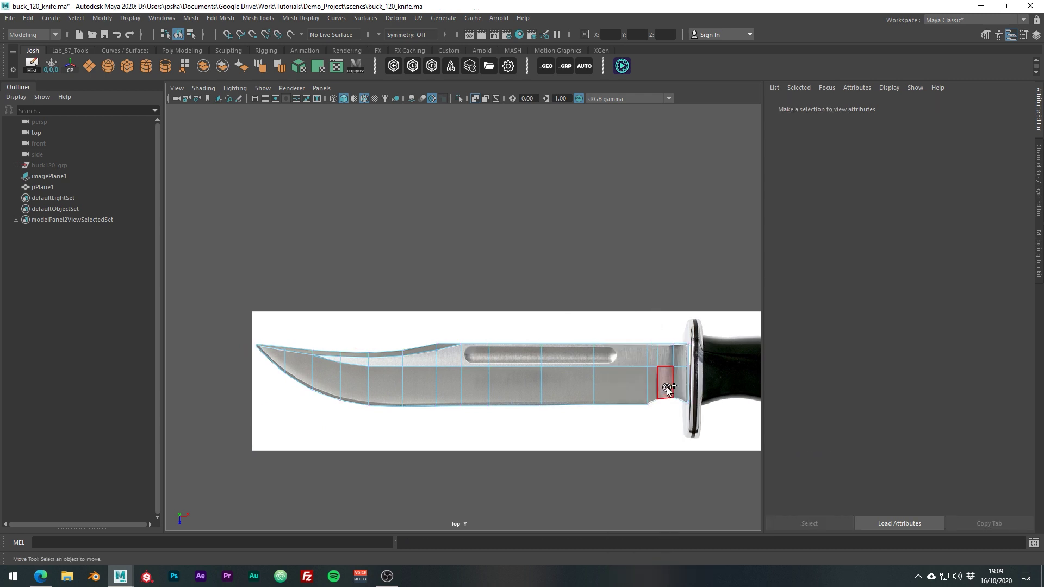
key(Tab)
mouse_move(670, 390)
mouse_down()
mouse_move(677, 380)
mouse_move(647, 354)
mouse_move(457, 358)
mouse_up()
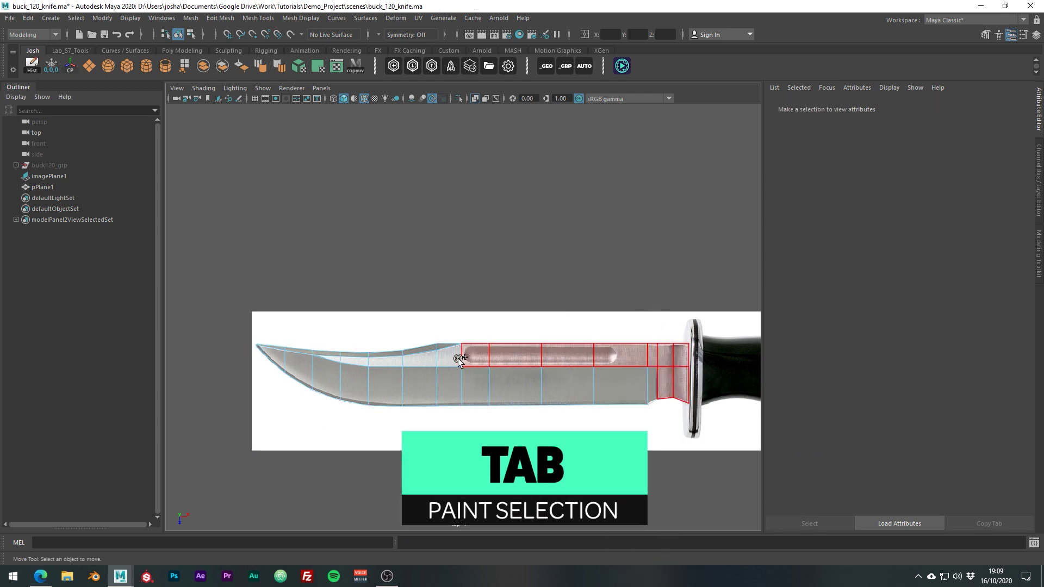
drag(366, 365, 320, 359)
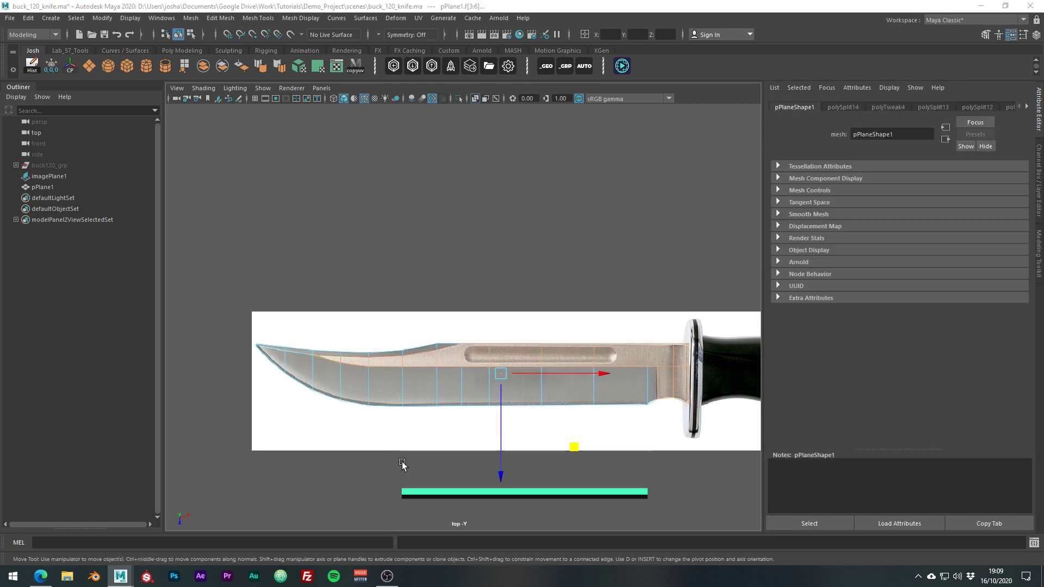
key(space)
key(space)
alt+drag(454, 351, 512, 335)
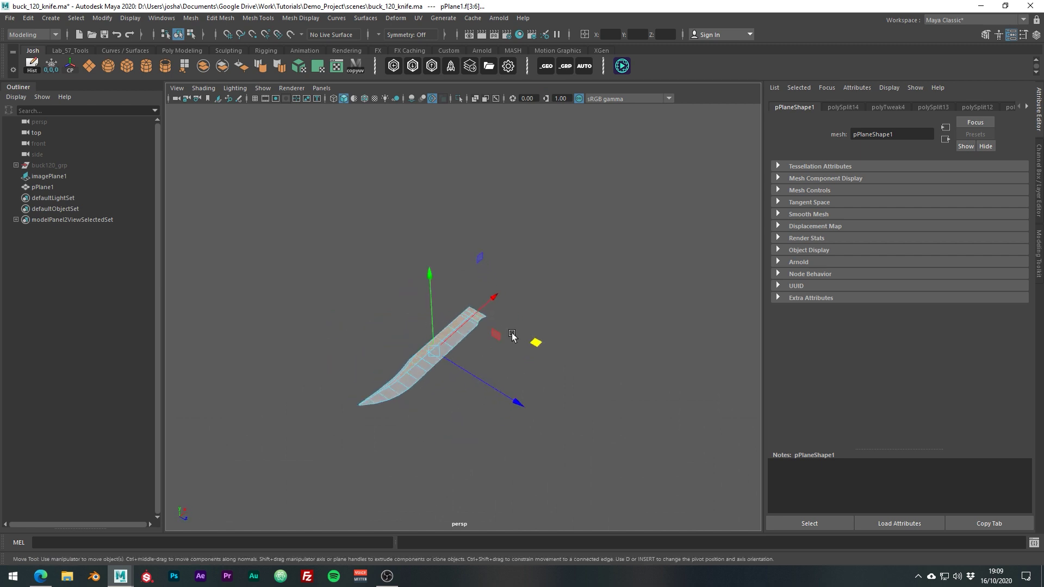
alt+middle_drag(511, 335, 573, 280)
alt+right_drag(502, 282, 580, 300)
key(f)
alt+drag(580, 303, 554, 284)
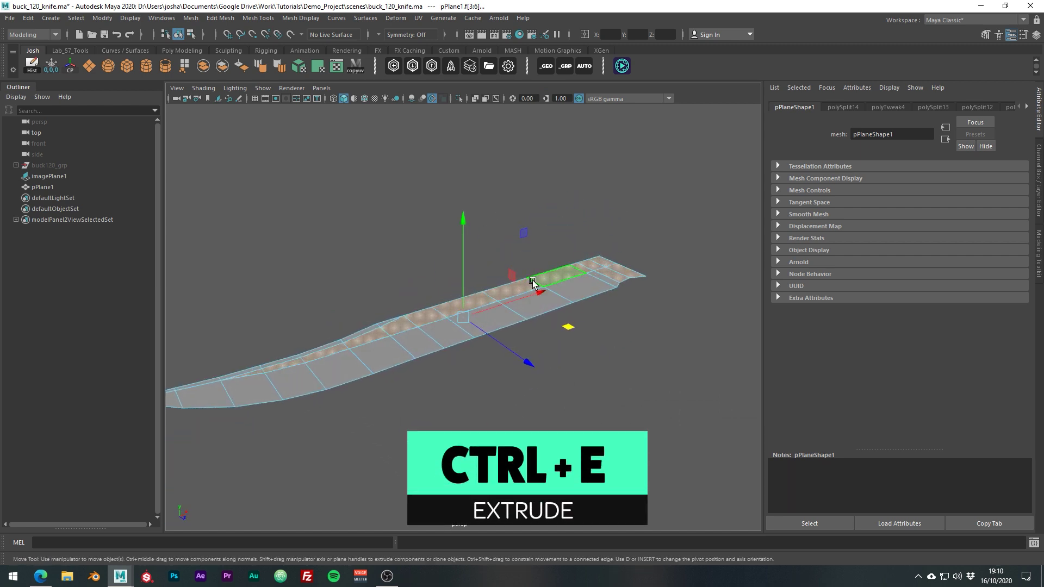
key(ctrl+e)
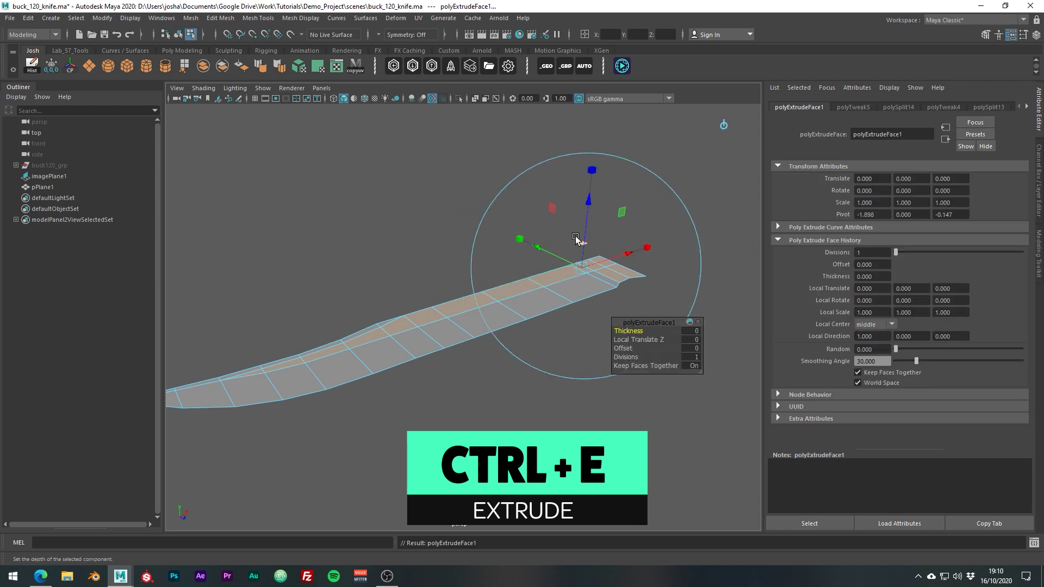
drag(578, 240, 523, 263)
Weld the lower bevel-line vertices nearest the guard onto the extruded vertices directly above them with Target Weld.
alt+middle_drag(288, 289, 471, 296)
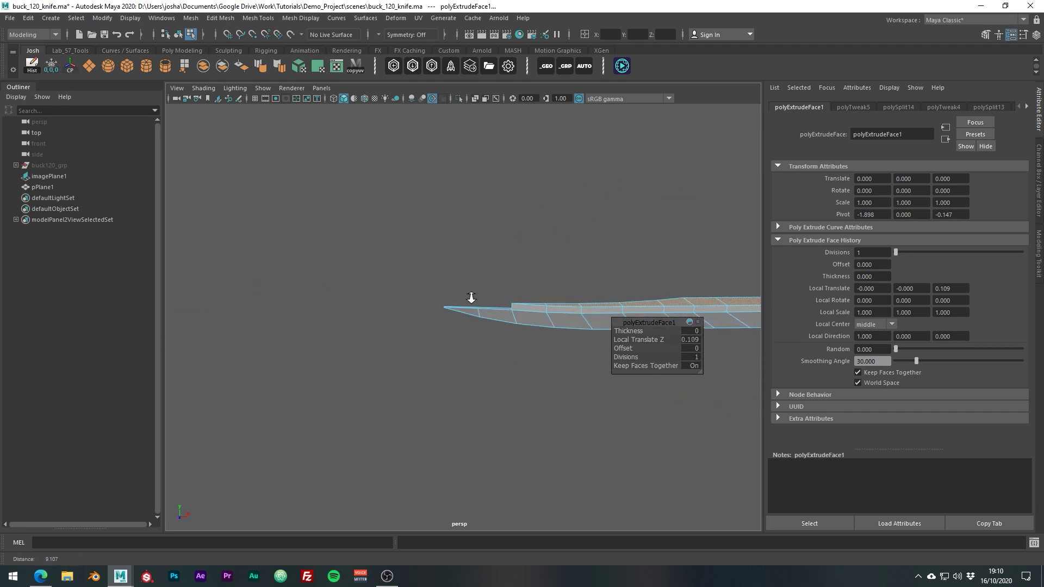
alt+right_drag(471, 295, 576, 288)
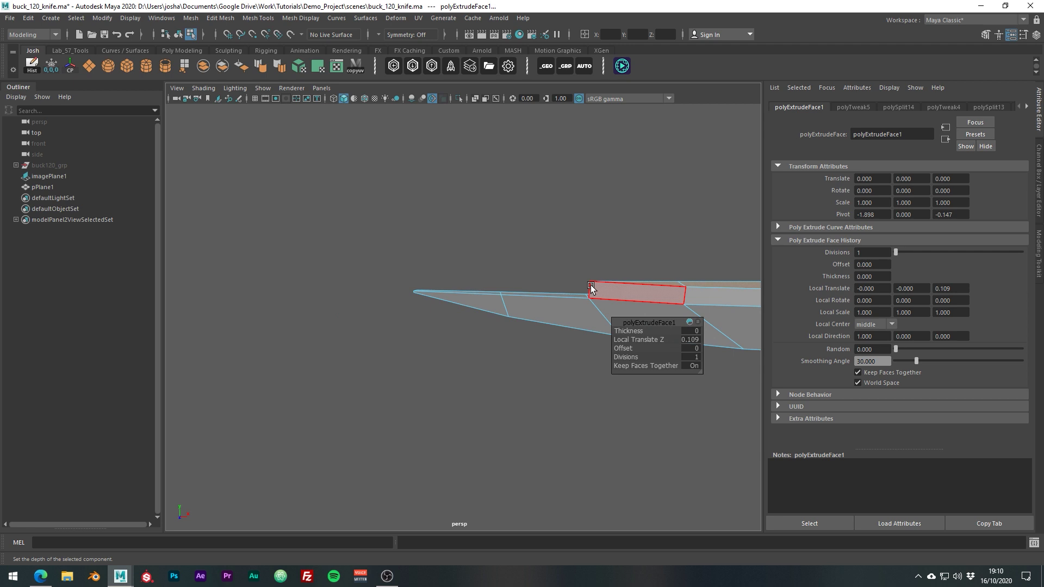
alt+drag(695, 247, 500, 277)
click(530, 279)
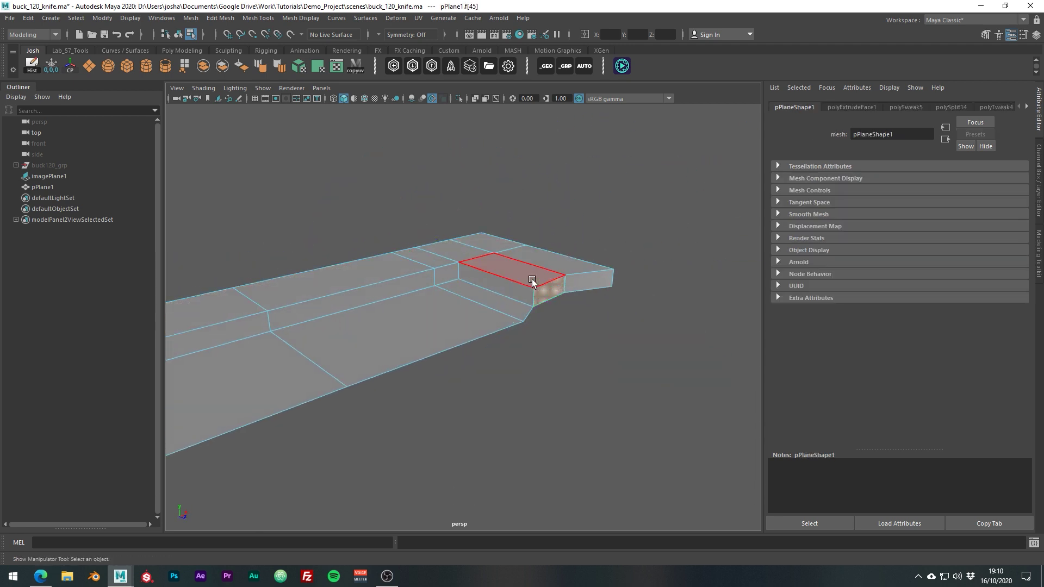
right_click(524, 272)
mouse_move(524, 269)
right_down()
mouse_move(489, 278)
mouse_move(494, 229)
mouse_move(510, 263)
right_up()
drag(459, 279, 433, 269)
drag(270, 315, 269, 313)
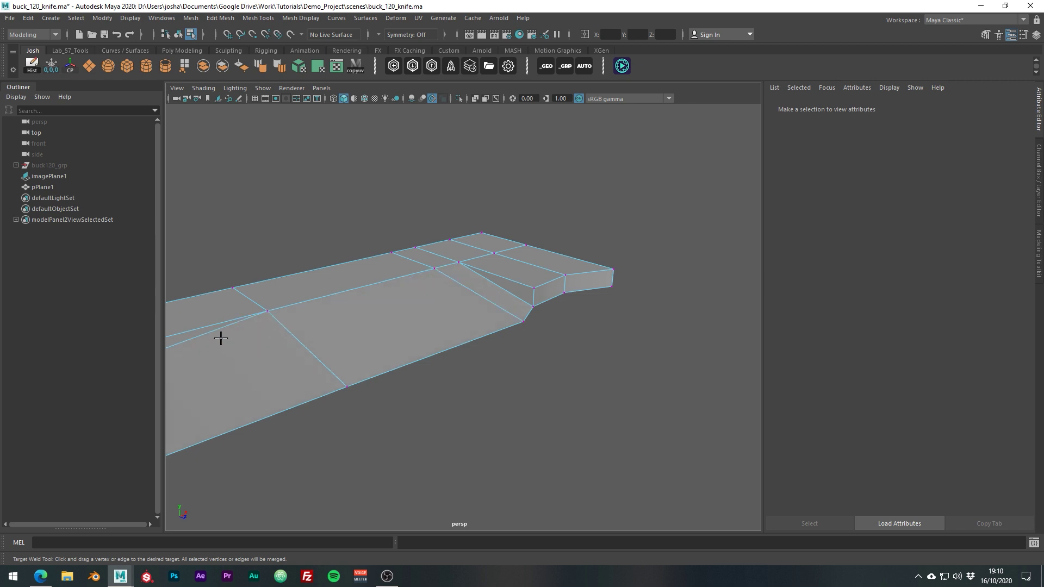
Weld the next lower bevel-line vertices along the middle of the blade onto their extruded counterparts above.
alt+middle_drag(221, 338, 464, 303)
drag(383, 350, 379, 327)
alt+middle_drag(380, 326, 445, 324)
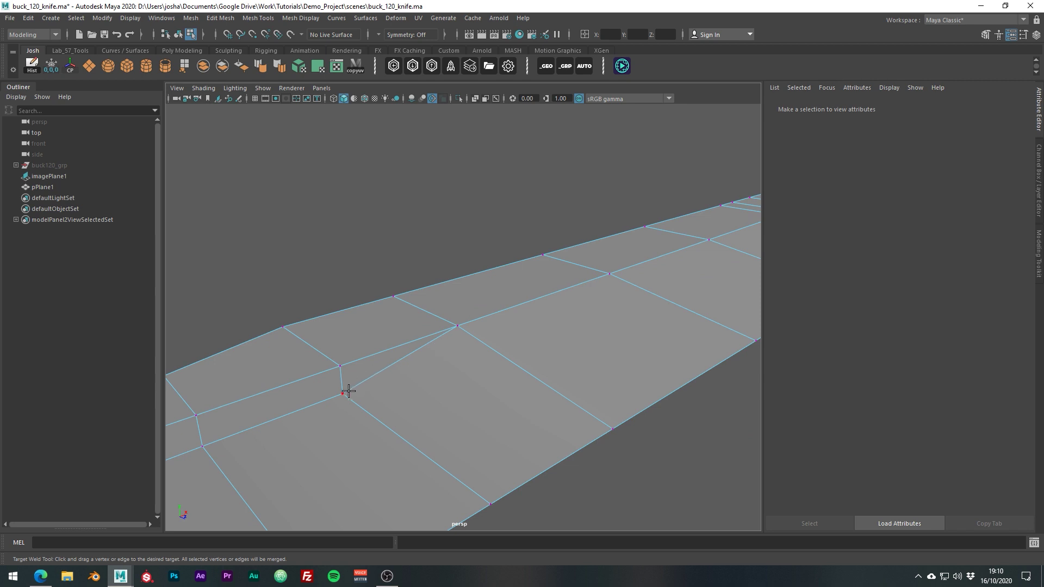
drag(340, 372, 340, 368)
drag(195, 418, 196, 418)
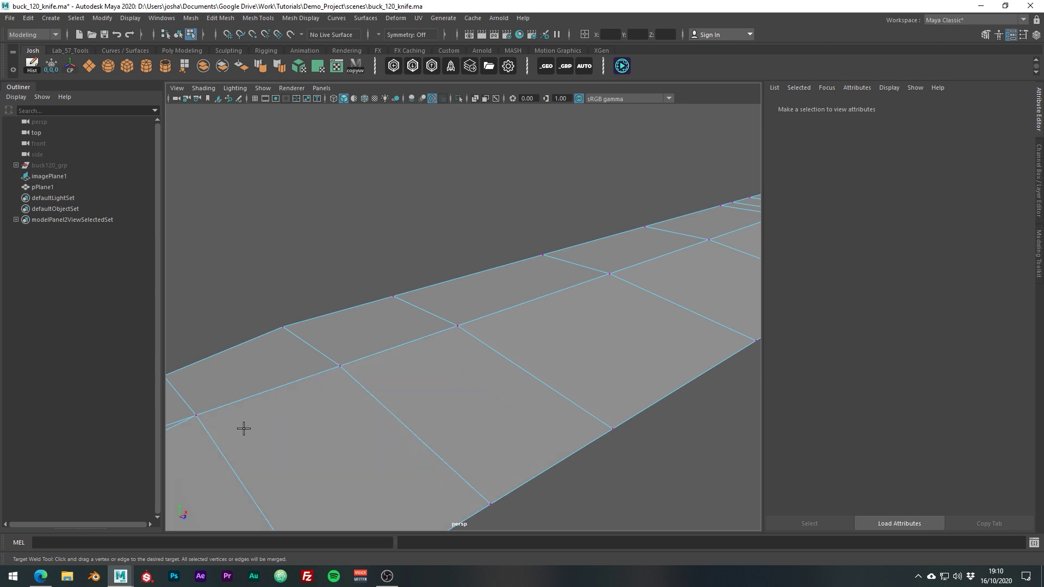
Weld the remaining lower bevel-line vertices toward the blade's tip onto the extruded vertices above them.
alt+middle_drag(243, 429, 478, 344)
alt+right_drag(570, 317, 474, 320)
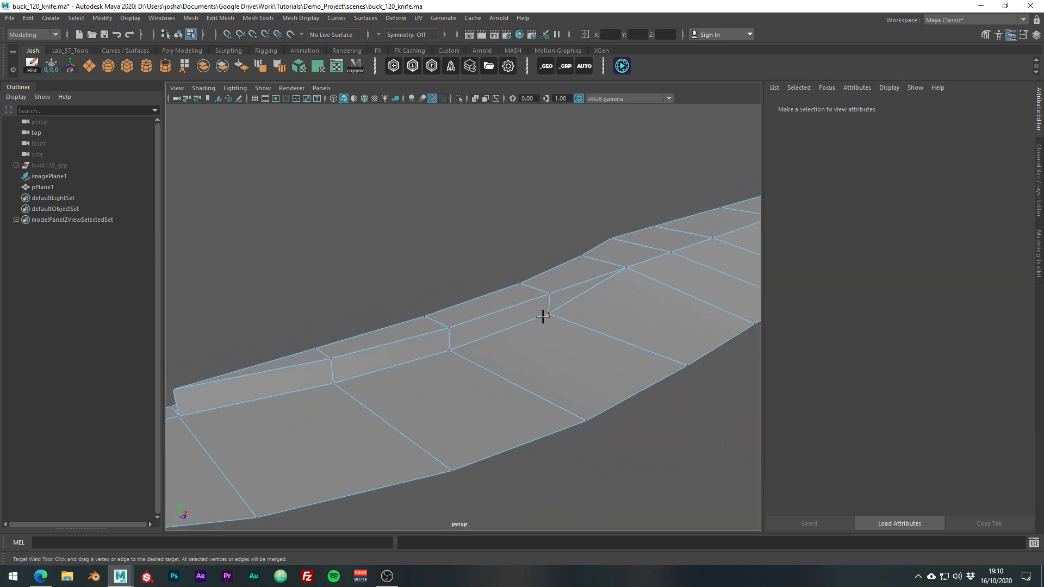
drag(549, 314, 546, 294)
drag(450, 349, 447, 335)
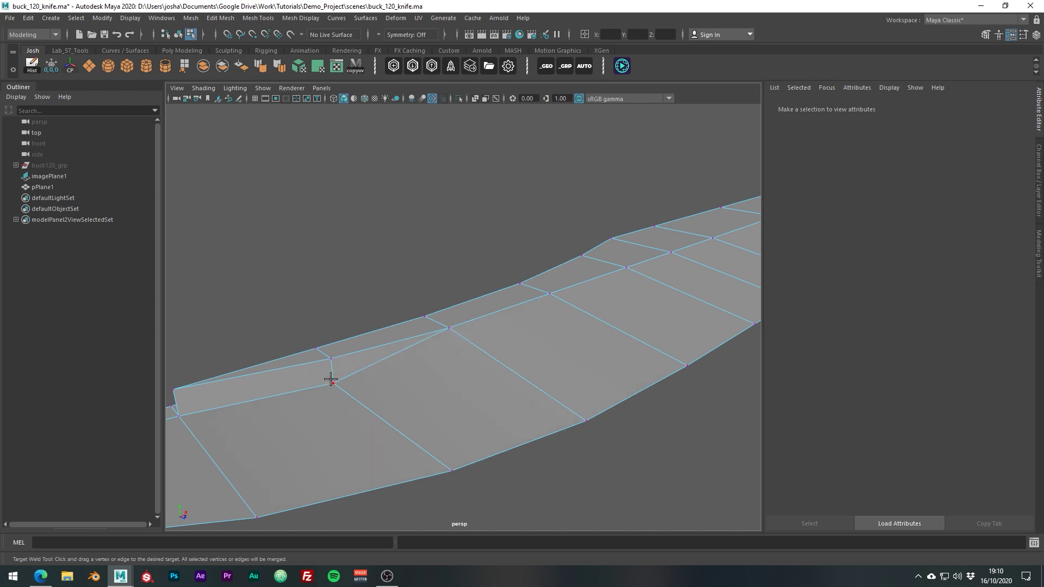
drag(332, 383, 331, 361)
drag(177, 396, 174, 391)
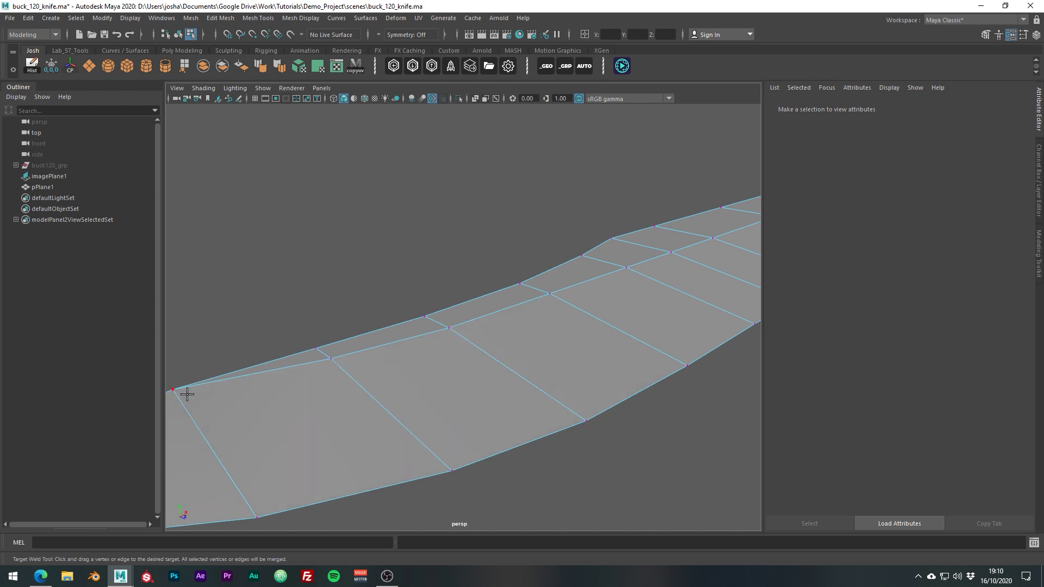
Weld the lower vertices along the false edge onto the extruded vertices above, working from the tip toward the spine's dip.
alt+drag(289, 410, 569, 301)
alt+middle_drag(569, 301, 240, 319)
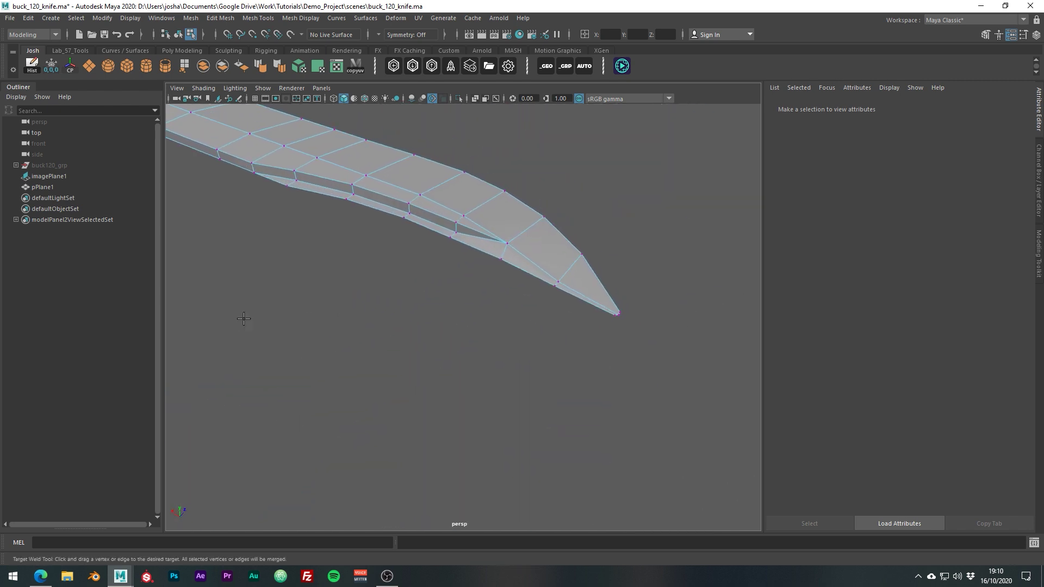
alt+right_drag(451, 284, 590, 316)
alt+drag(549, 316, 619, 349)
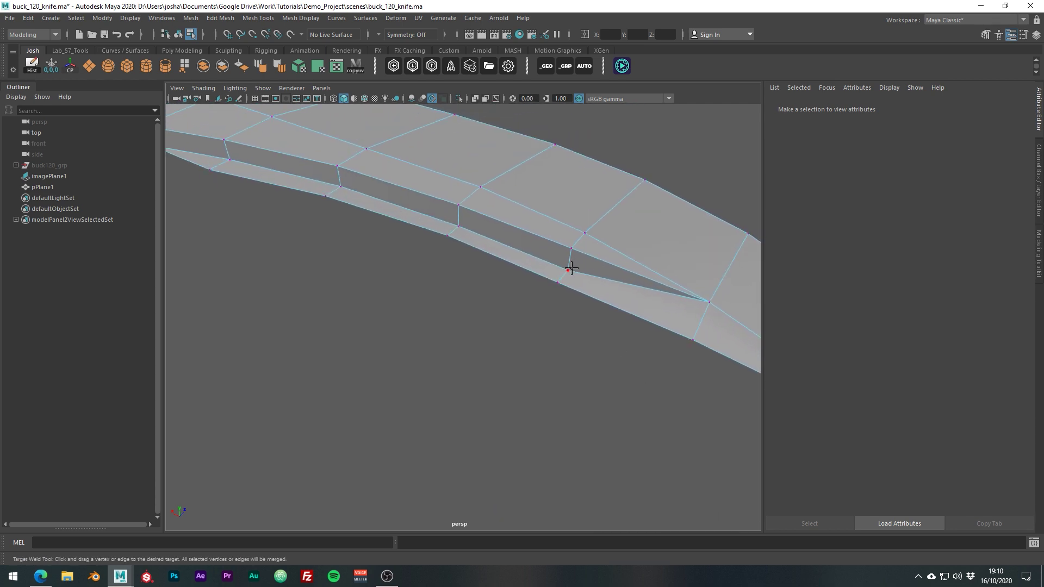
drag(569, 252, 570, 249)
drag(459, 206, 458, 205)
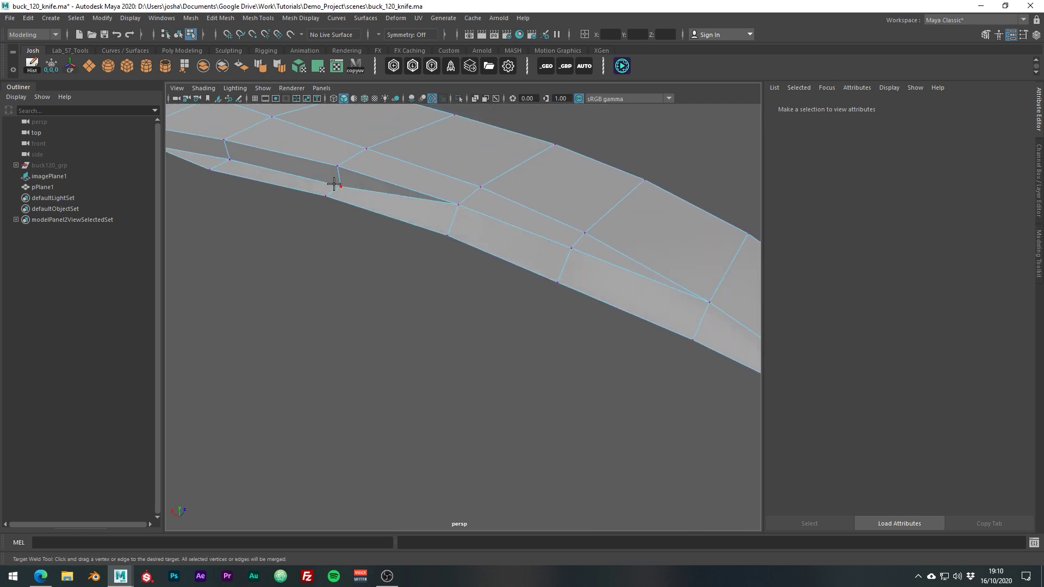
drag(340, 168, 516, 239)
Weld the lower wall vertex where the false edge starts onto the one above and delete the adjoining triangular wall face.
alt+drag(433, 226, 490, 221)
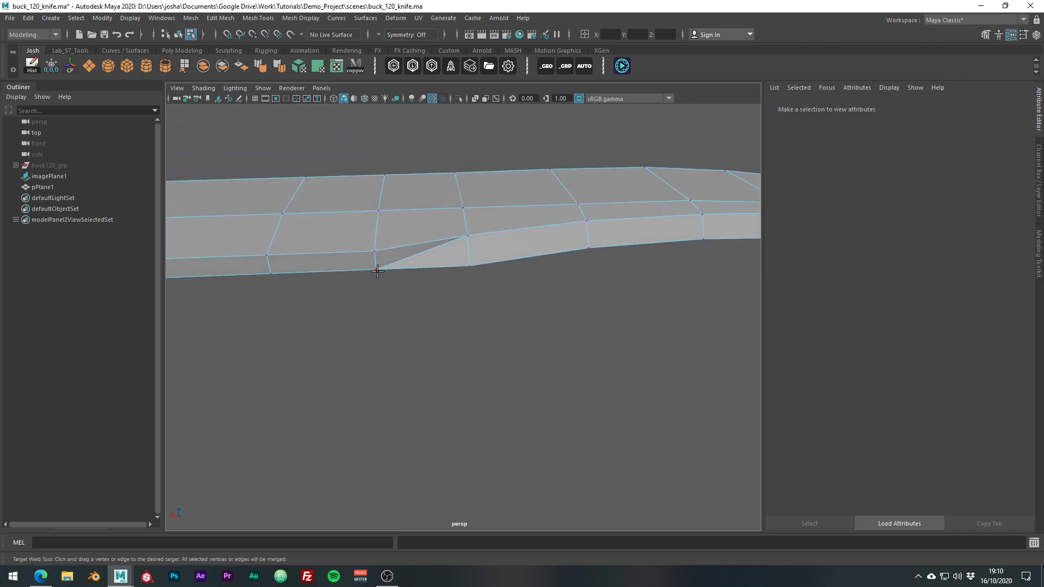
drag(375, 253, 375, 253)
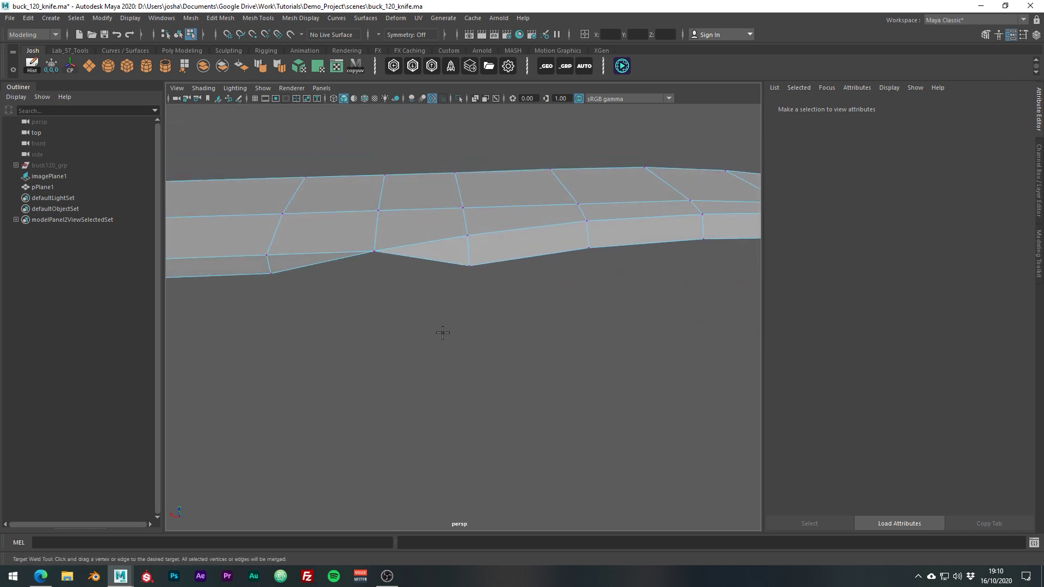
alt+drag(442, 333, 461, 315)
key(w)
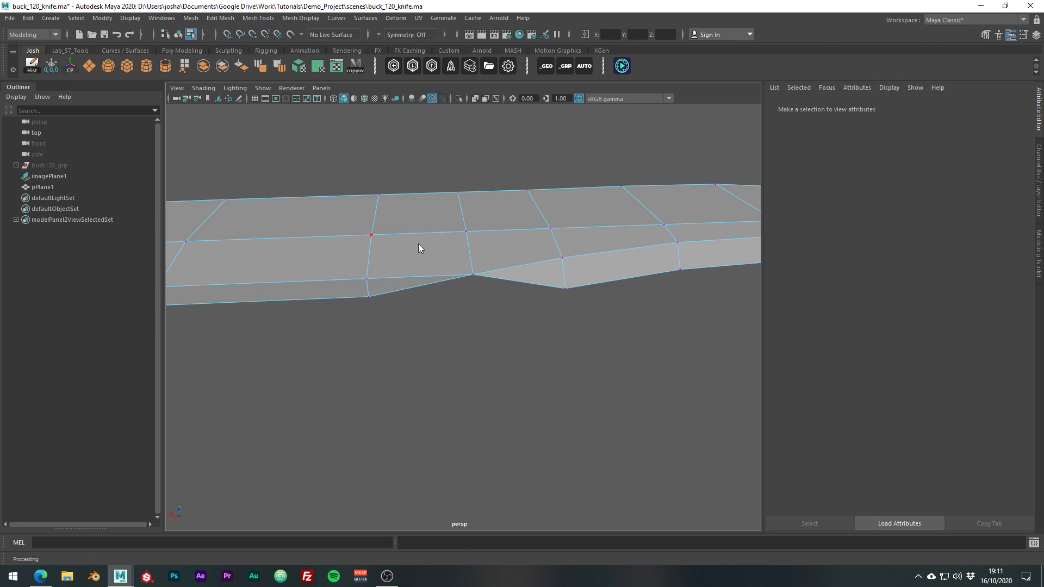
right_drag(420, 246, 422, 266)
click(406, 285)
key(Delete)
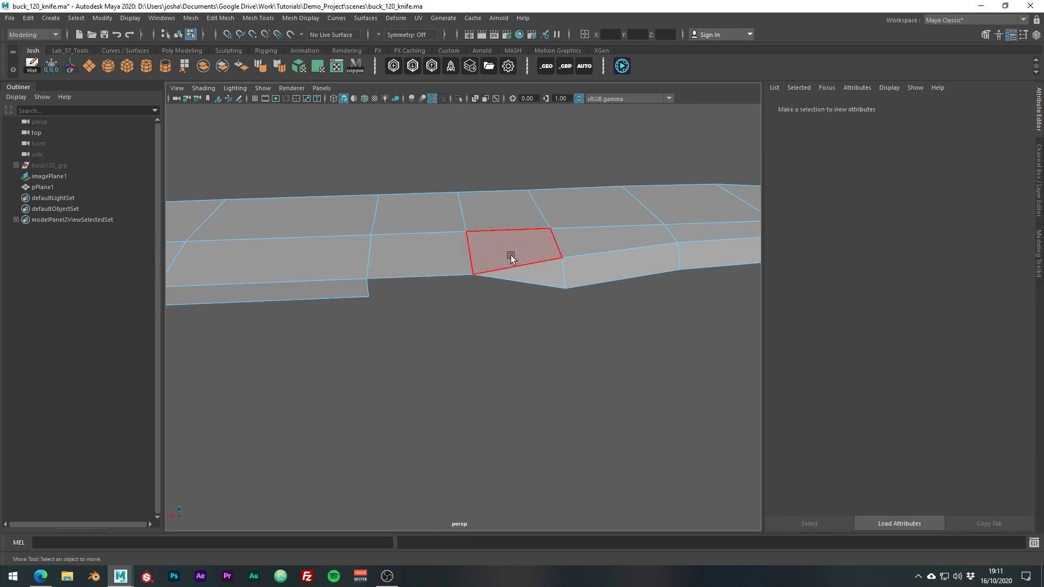
Bridge the wall's open end edge to the open lower edge at the start of the false edge.
right_drag(511, 255, 510, 220)
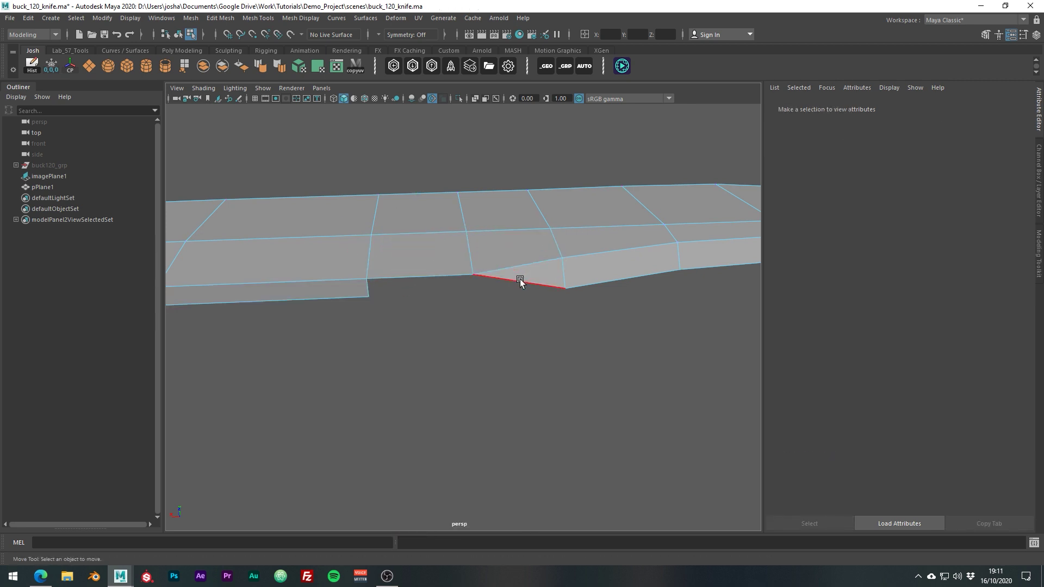
click(521, 281)
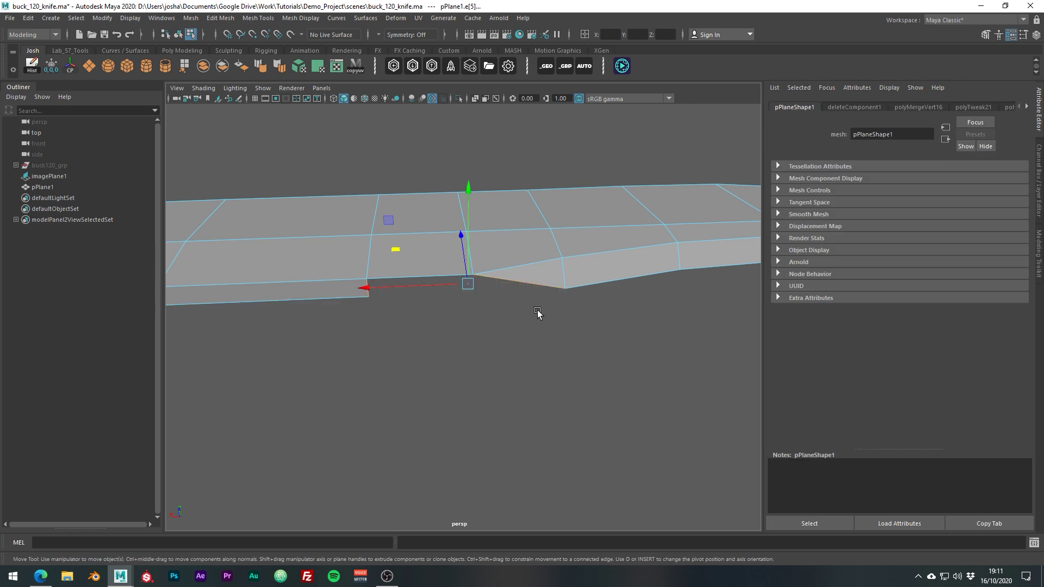
shift+right_drag(537, 313, 555, 442)
scroll(556, 440, down, 3)
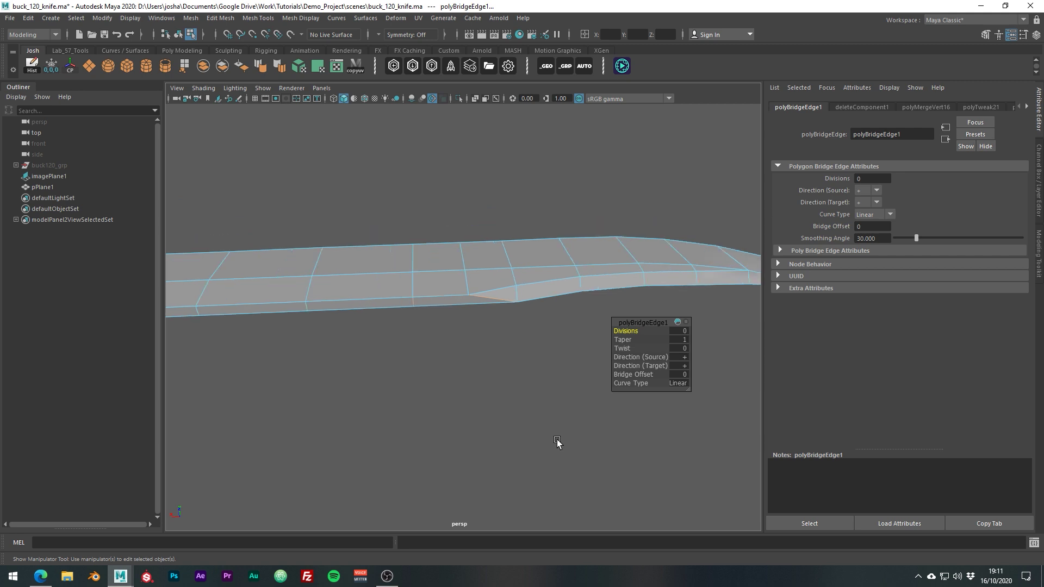
key(w)
Raise the vertex just behind the blade's tip to about Y 0.057 cm to even out the slope.
alt+drag(616, 427, 460, 274)
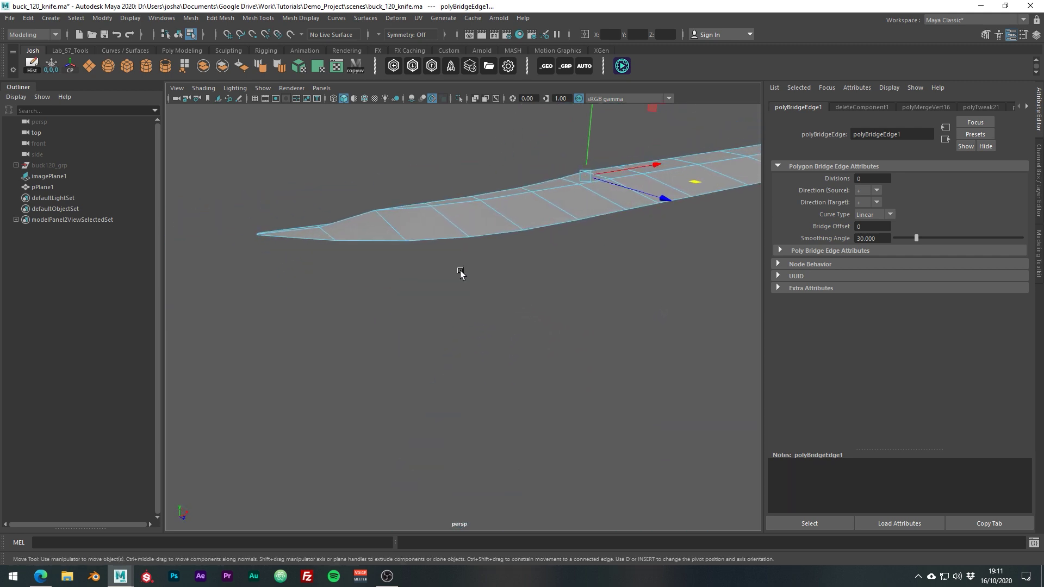
right_drag(360, 231, 326, 230)
click(328, 225)
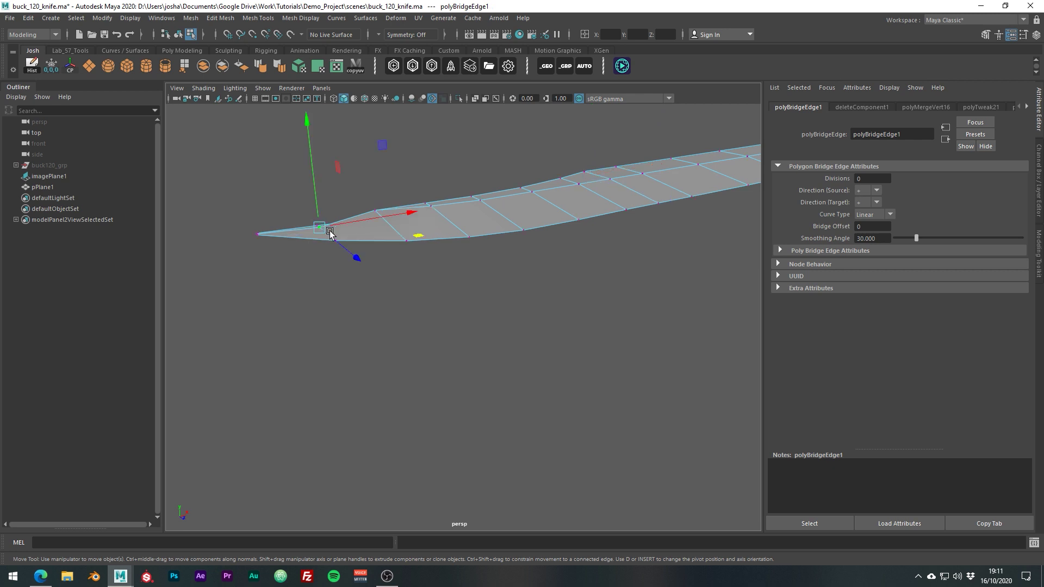
alt+middle_drag(328, 225, 477, 302)
alt+right_drag(478, 302, 506, 272)
drag(426, 244, 426, 234)
alt+drag(503, 271, 485, 244)
alt+drag(569, 244, 475, 230)
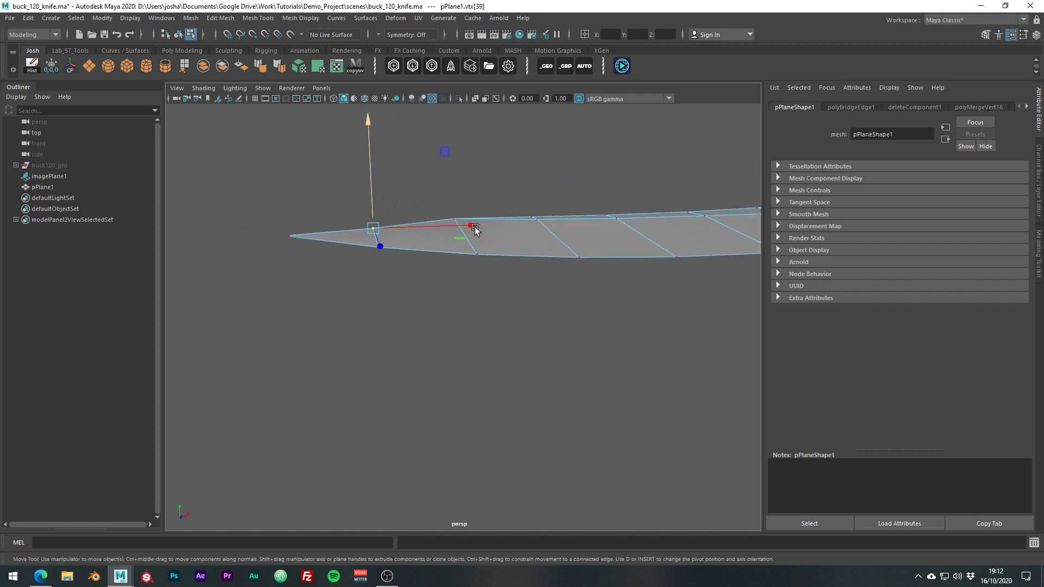
drag(375, 200, 372, 196)
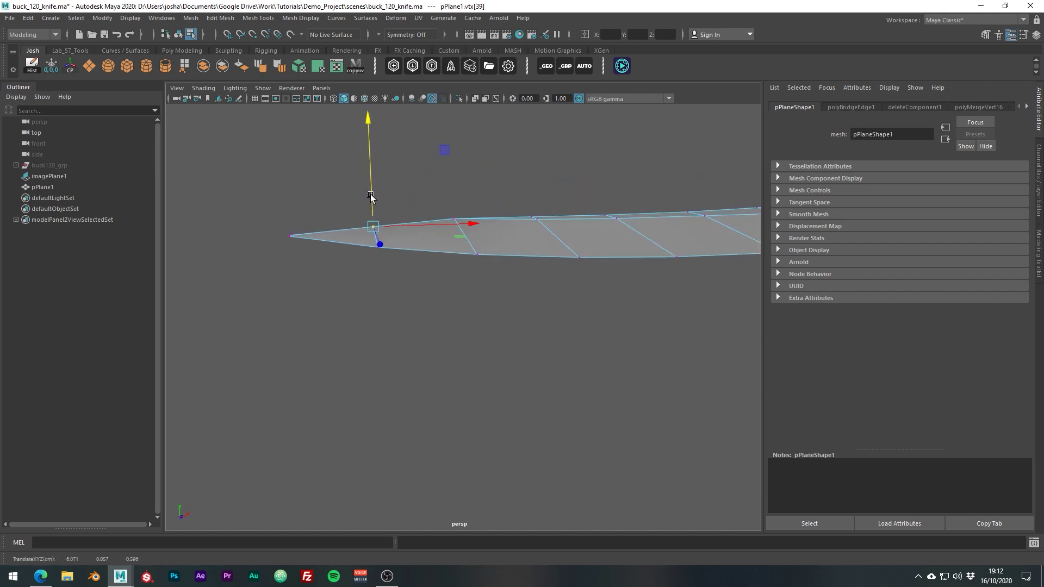
Examine the whole blade in smooth preview and return it to the unsmoothed display.
alt+drag(538, 246, 569, 309)
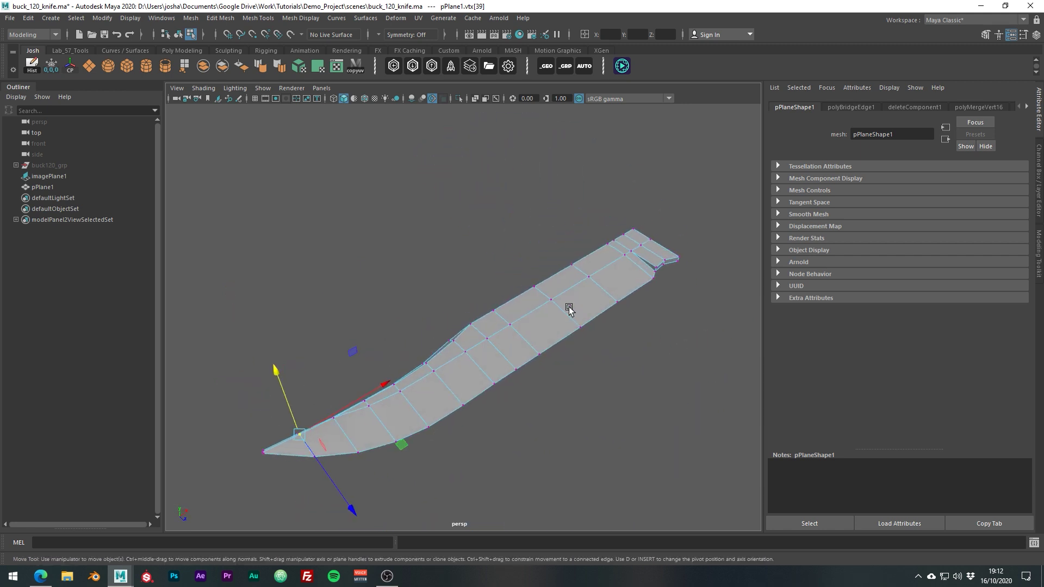
right_drag(570, 309, 682, 553)
click(583, 296)
click(657, 485)
alt+drag(657, 322, 635, 335)
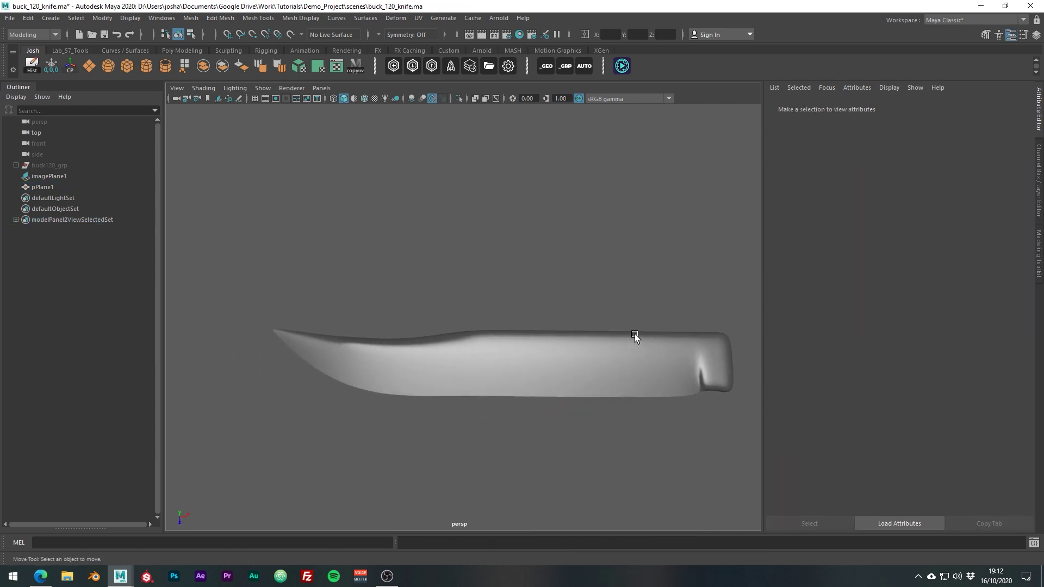
drag(668, 371, 669, 373)
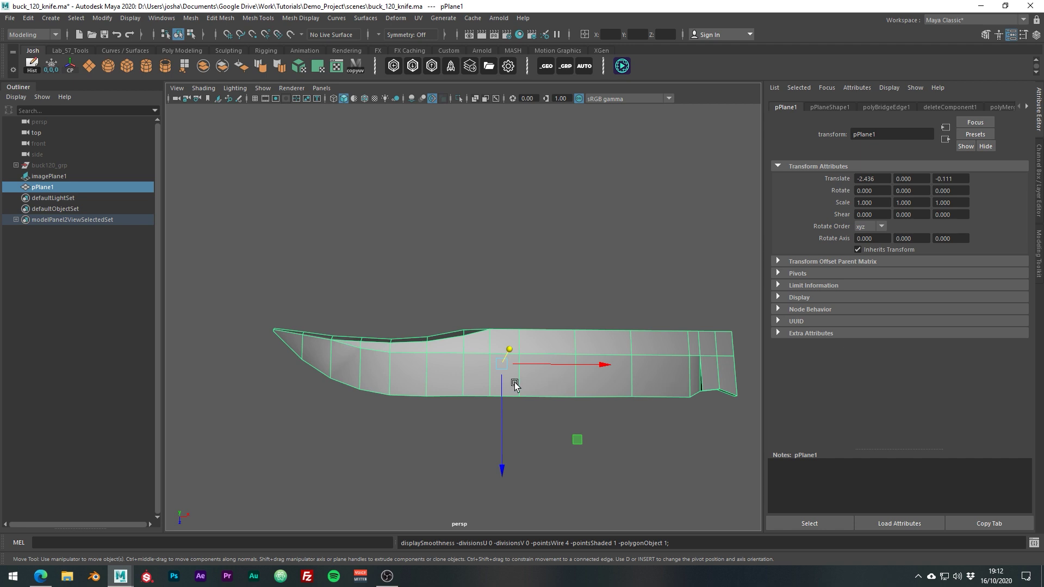
Insert an edge loop close to the blade's cutting edge with Multi-Cut and connect it to the cut beside the guard notch.
shift+right_drag(678, 374, 612, 305)
alt+middle_drag(630, 328, 518, 283)
alt+right_drag(518, 284, 633, 325)
alt+drag(634, 325, 653, 299)
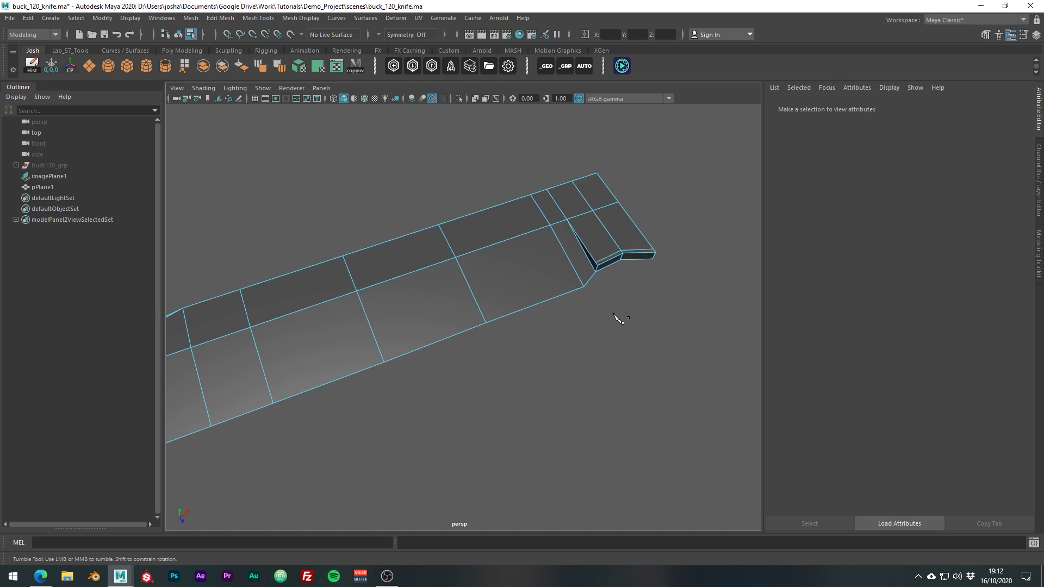
mouse_move(619, 318)
alt+right_down()
mouse_move(750, 344)
mouse_move(631, 311)
alt+right_up()
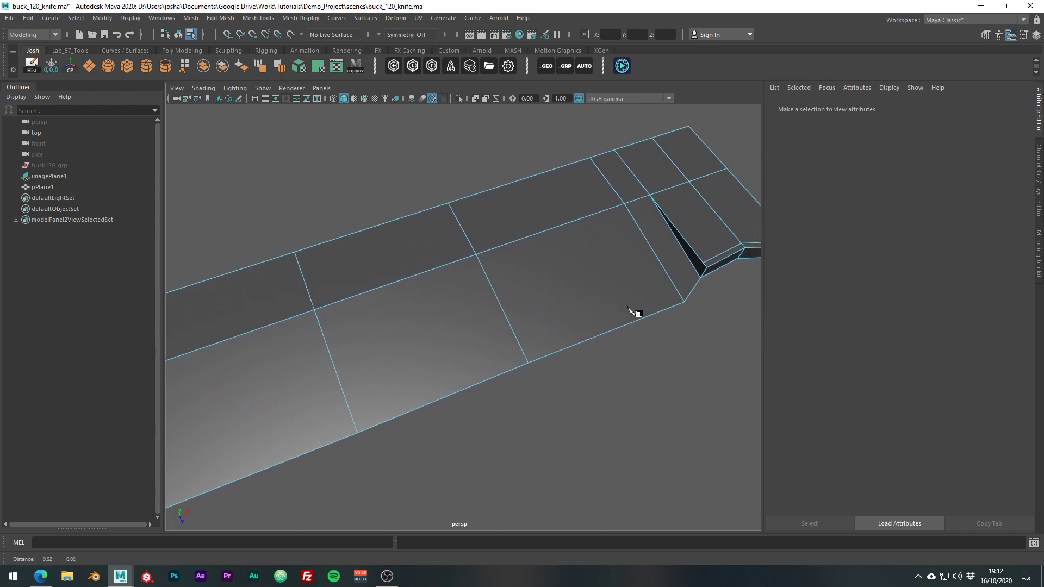
alt+middle_drag(631, 311, 641, 285)
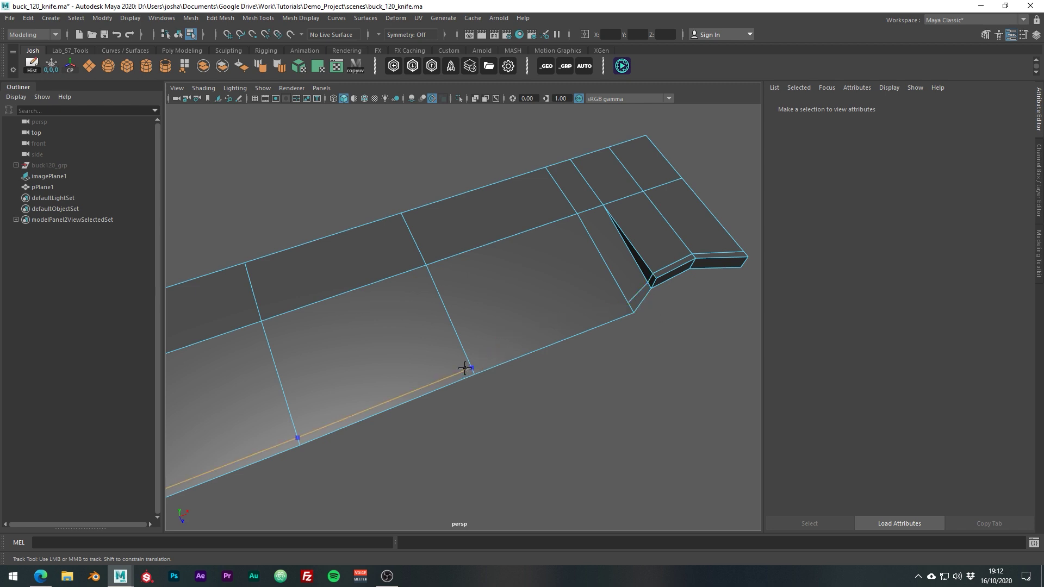
ctrl+click(470, 366)
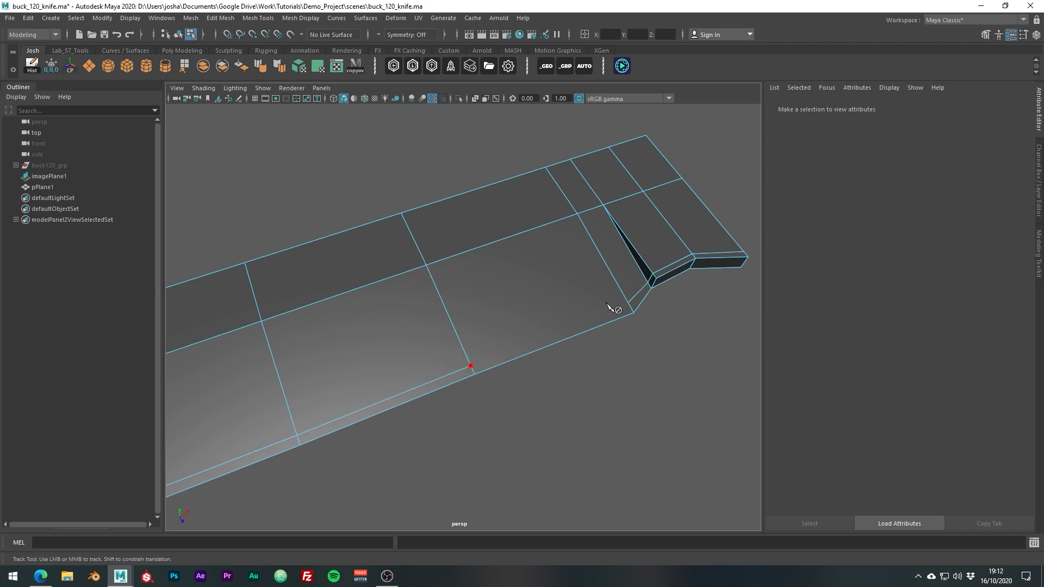
click(628, 304)
click(628, 303)
alt+drag(497, 392, 405, 324)
alt+middle_drag(401, 318, 432, 355)
scroll(445, 360, up, 7)
alt+middle_drag(303, 397, 441, 374)
scroll(418, 378, up, 4)
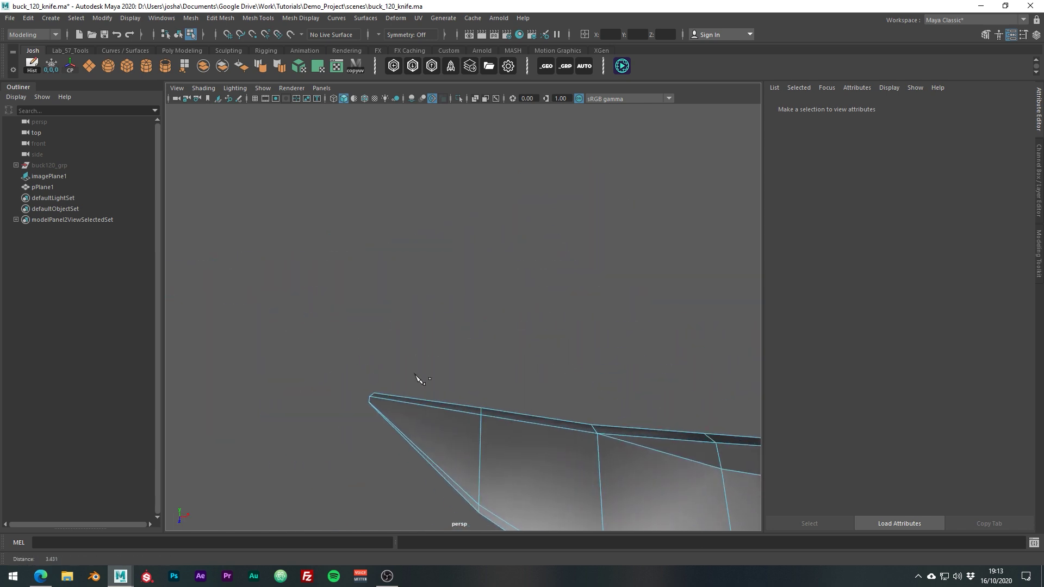
click(337, 425)
key(ctrl+z)
Insert an edge loop with Multi-Cut around the blade's side wall, just below its upper border, starting at the guard notch.
alt+middle_drag(491, 483, 336, 317)
scroll(336, 317, down, 6)
alt+middle_drag(598, 363, 426, 381)
scroll(489, 364, down, 5)
alt+middle_drag(657, 370, 513, 337)
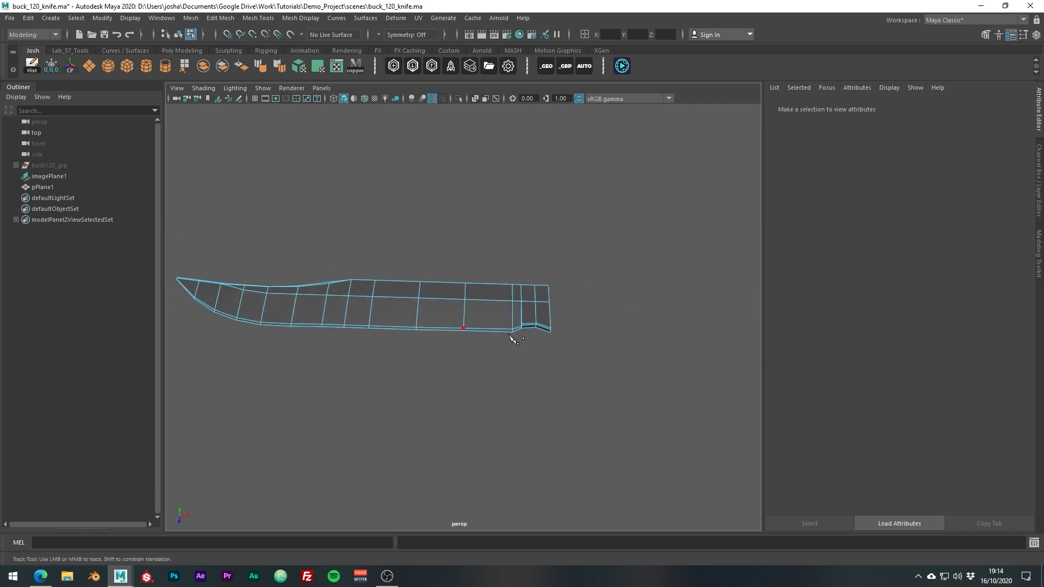
alt+drag(512, 337, 576, 320)
scroll(723, 327, up, 5)
alt+middle_drag(577, 321, 501, 396)
alt+right_drag(501, 397, 698, 409)
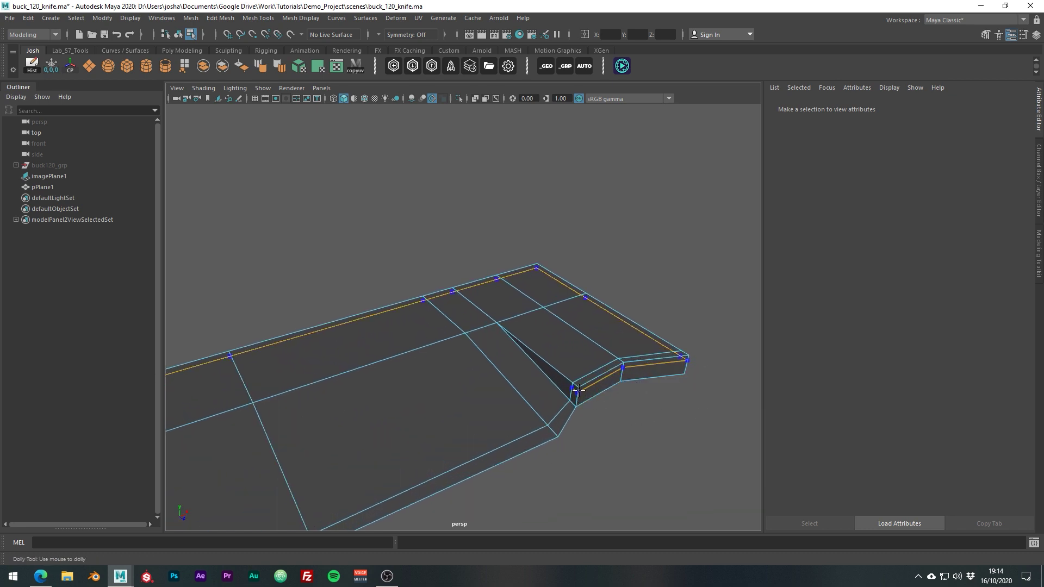
alt+drag(600, 409, 361, 401)
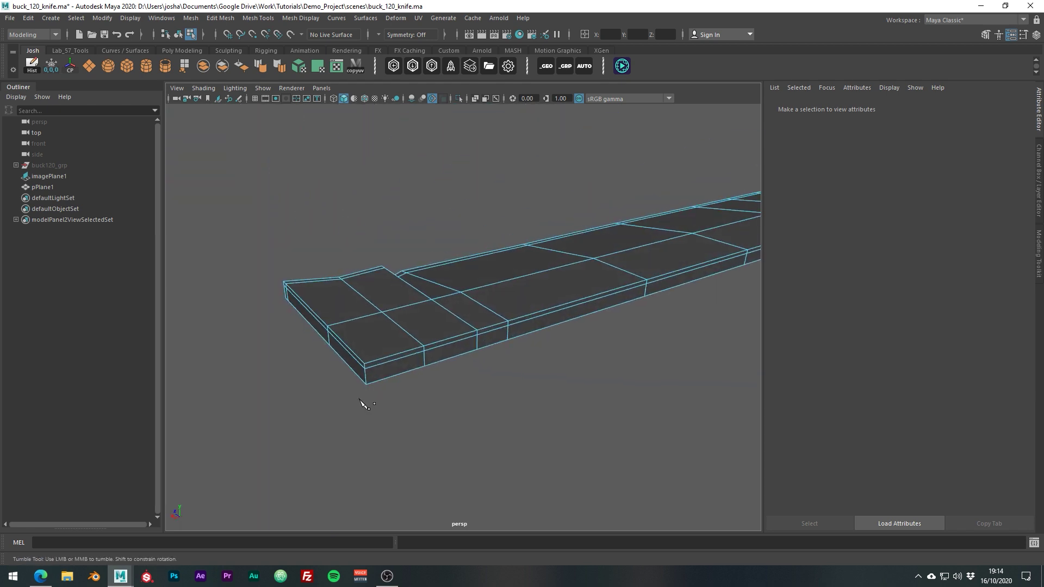
Connect the end of the spine side-wall loop to the start of the clip slope with a Multi-Cut edge.
alt+middle_drag(601, 370, 265, 453)
alt+middle_drag(582, 316, 463, 349)
alt+right_drag(467, 354, 684, 325)
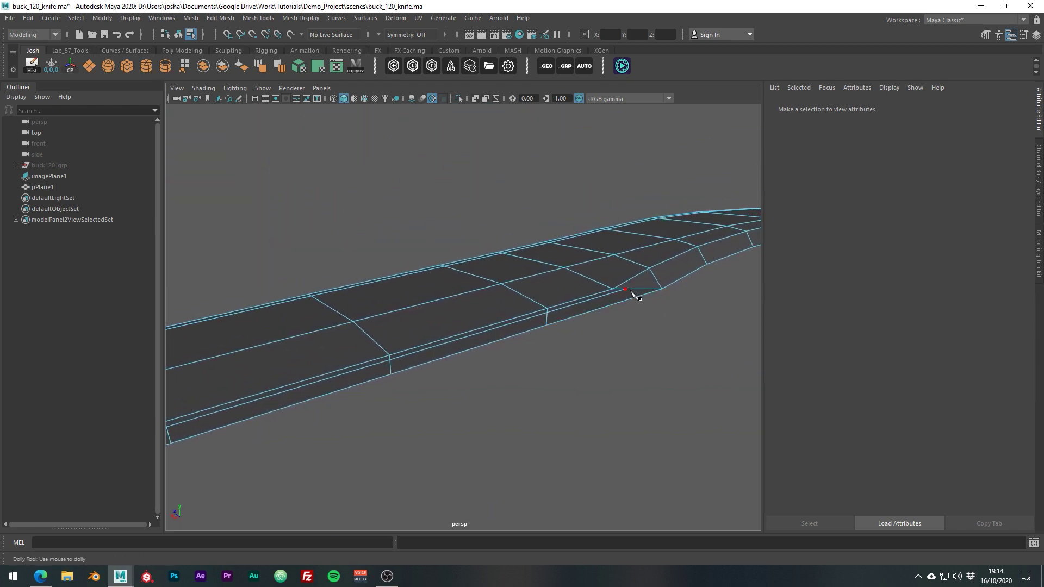
alt+drag(631, 291, 446, 326)
alt+middle_drag(446, 327, 219, 454)
alt+middle_drag(435, 346, 419, 361)
alt+right_drag(420, 361, 634, 389)
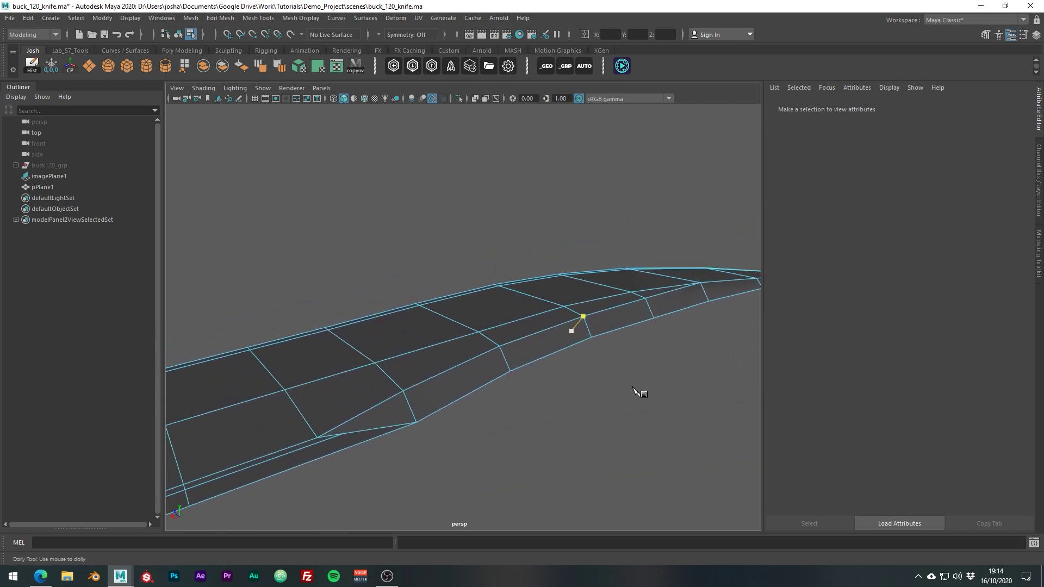
alt+drag(492, 408, 408, 404)
alt+middle_drag(384, 462, 530, 333)
alt+right_drag(478, 328, 536, 320)
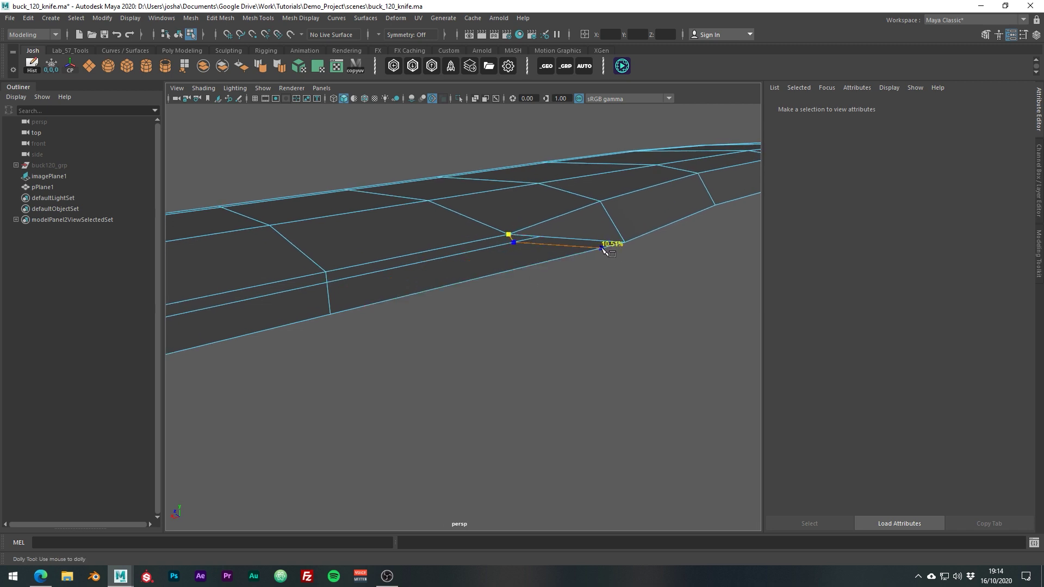
Delete the short leftover edge segment between the new cuts where the clip slope begins.
right_drag(560, 251, 544, 234)
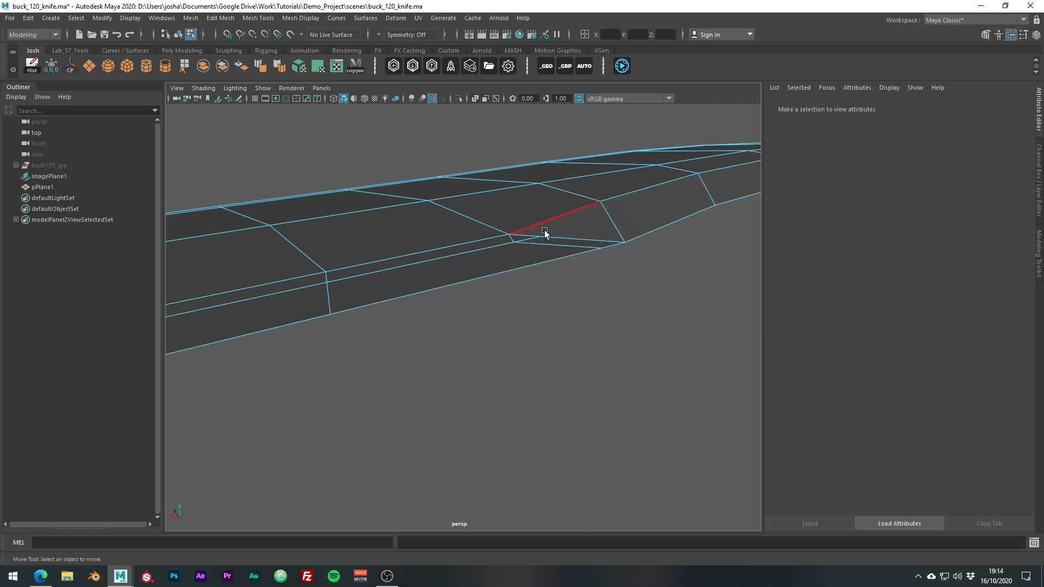
click(531, 243)
key(Delete)
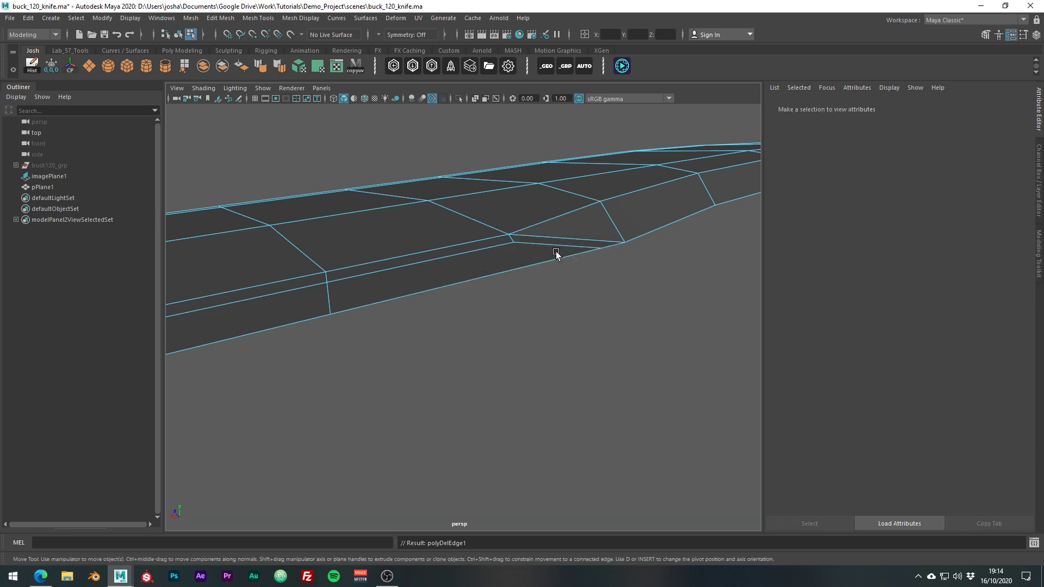
Check the clip transition and guard notch in smooth preview, and restore the unsmoothed display.
key(3)
right_drag(509, 232, 560, 216)
click(606, 274)
alt+drag(606, 274, 608, 284)
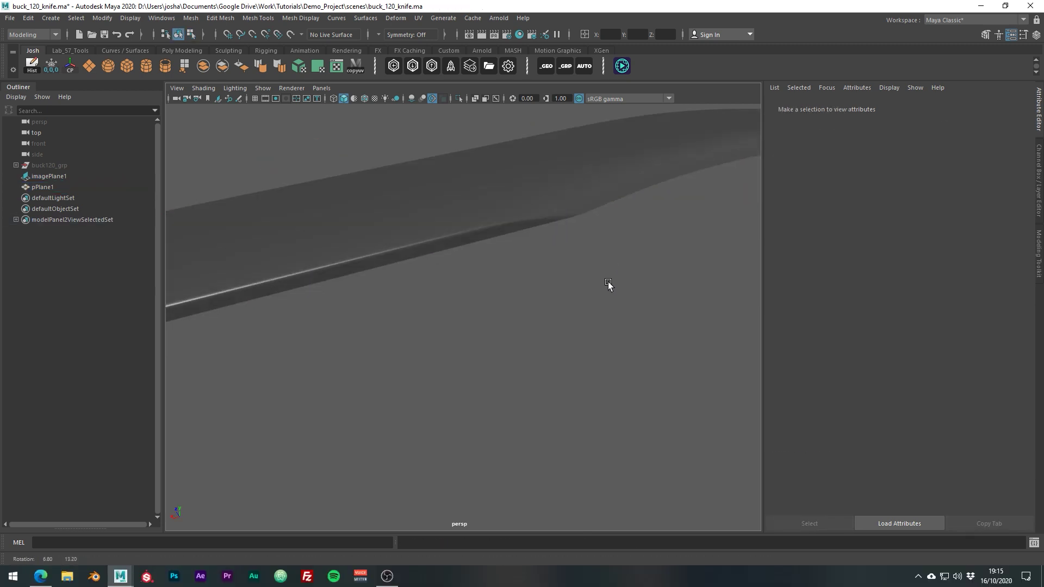
alt+right_drag(608, 284, 583, 273)
alt+drag(376, 229, 681, 278)
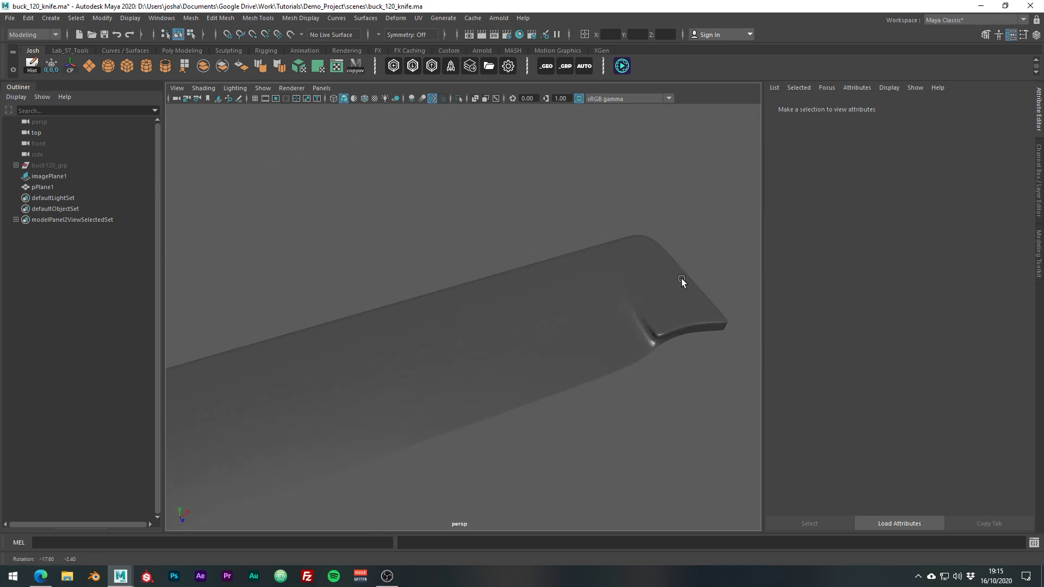
click(676, 296)
key(1)
Cut a short edge with Multi-Cut across the guard notch area, just below the blade's lengthwise ridge.
alt+drag(657, 305, 740, 317)
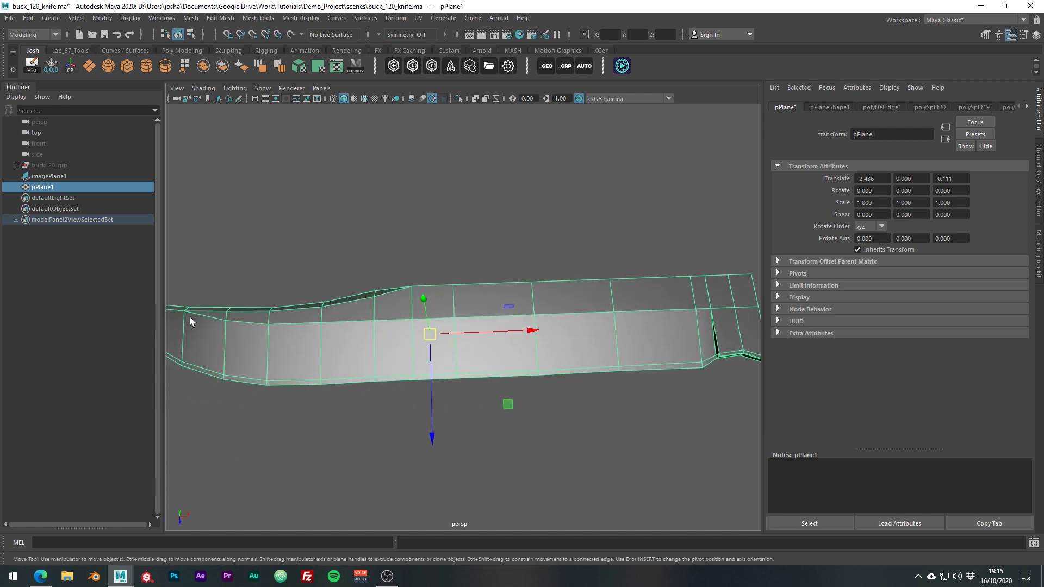
scroll(638, 351, up, 5)
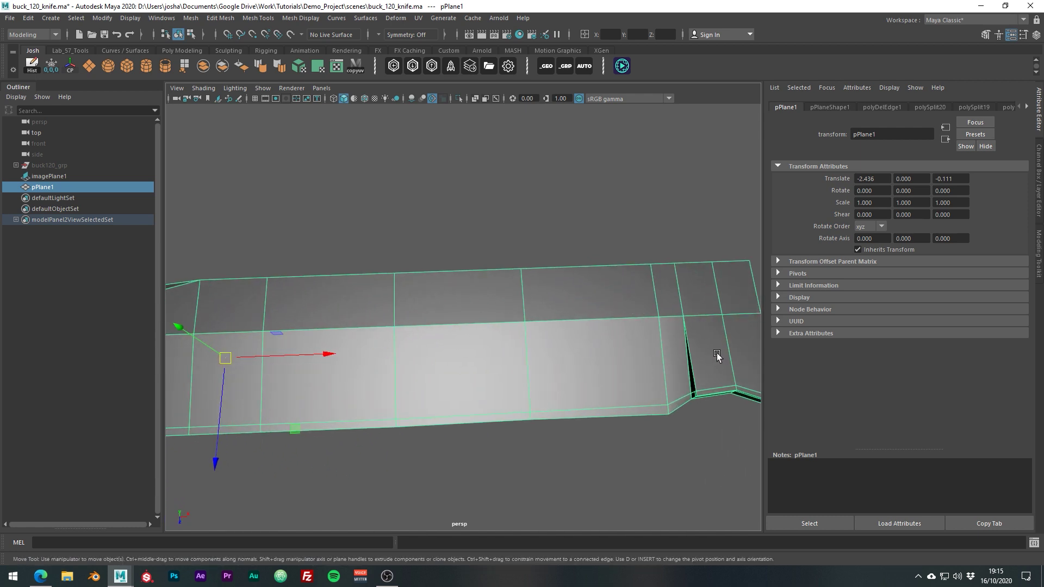
shift+right_drag(717, 354, 675, 324)
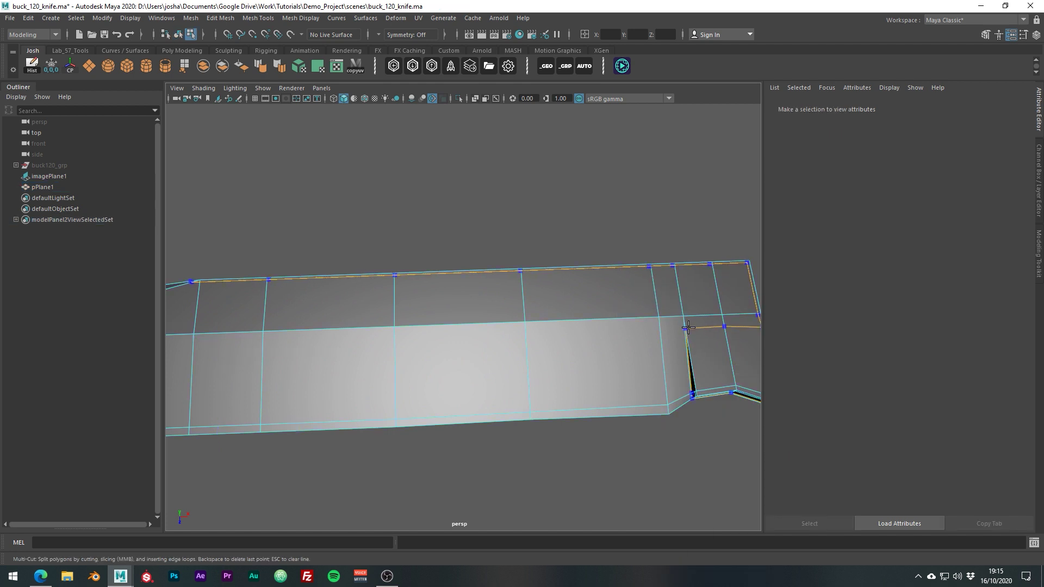
alt+drag(689, 330, 732, 320)
alt+middle_drag(732, 319, 626, 393)
scroll(582, 360, up, 2)
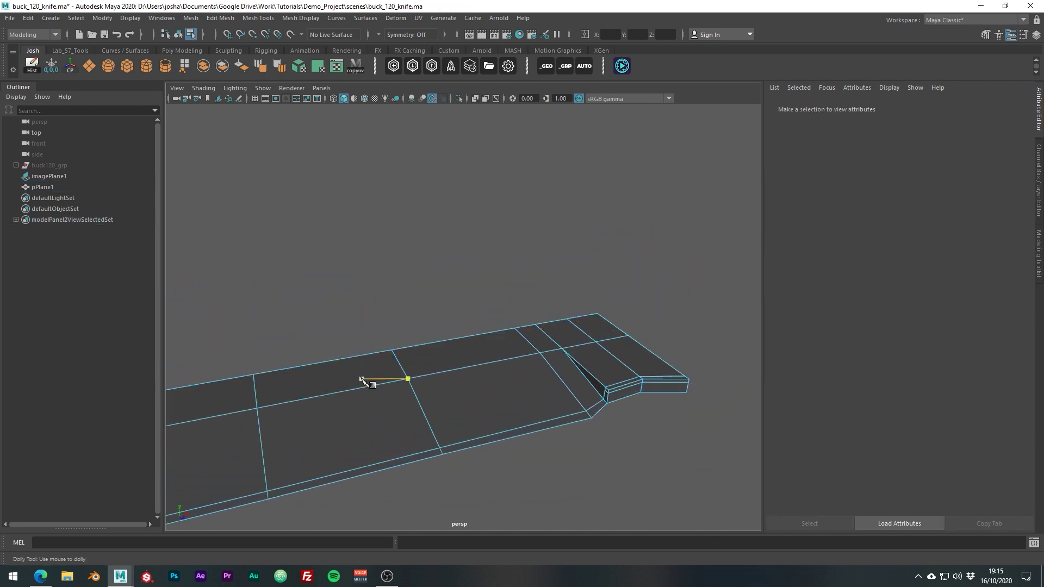
alt+middle_drag(560, 385, 473, 399)
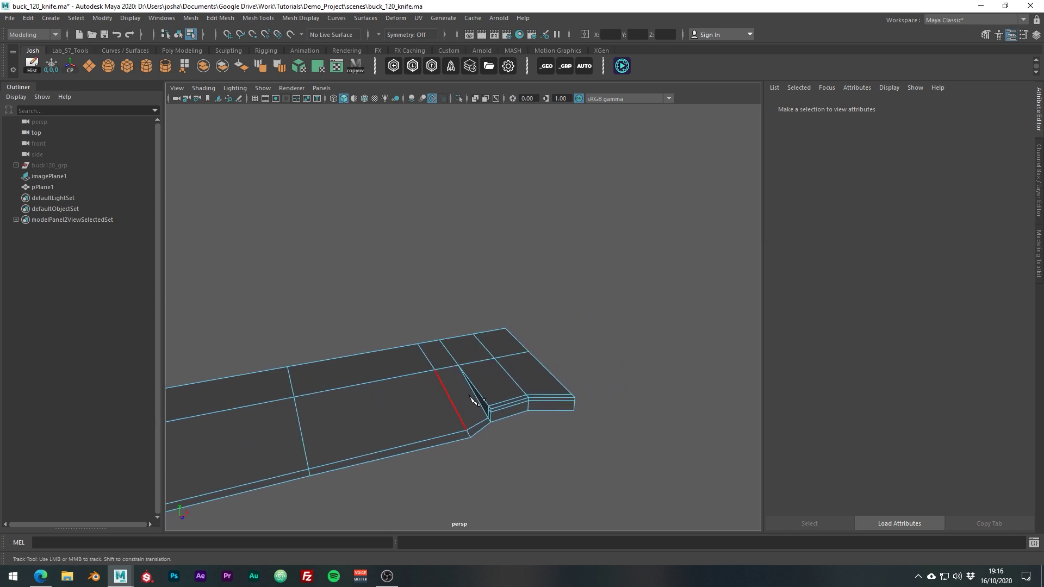
alt+drag(473, 398, 634, 402)
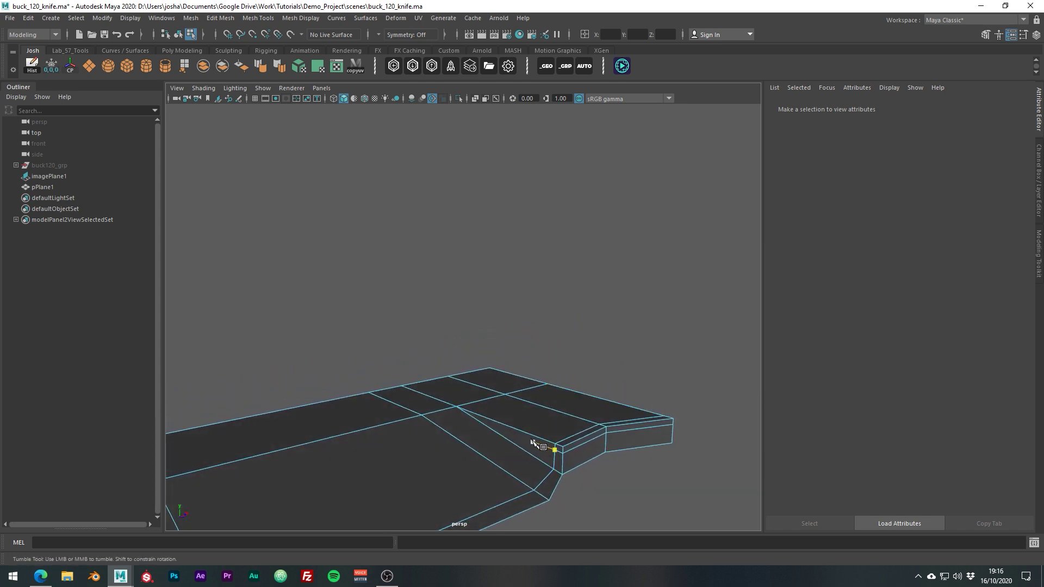
key(ctrl+z)
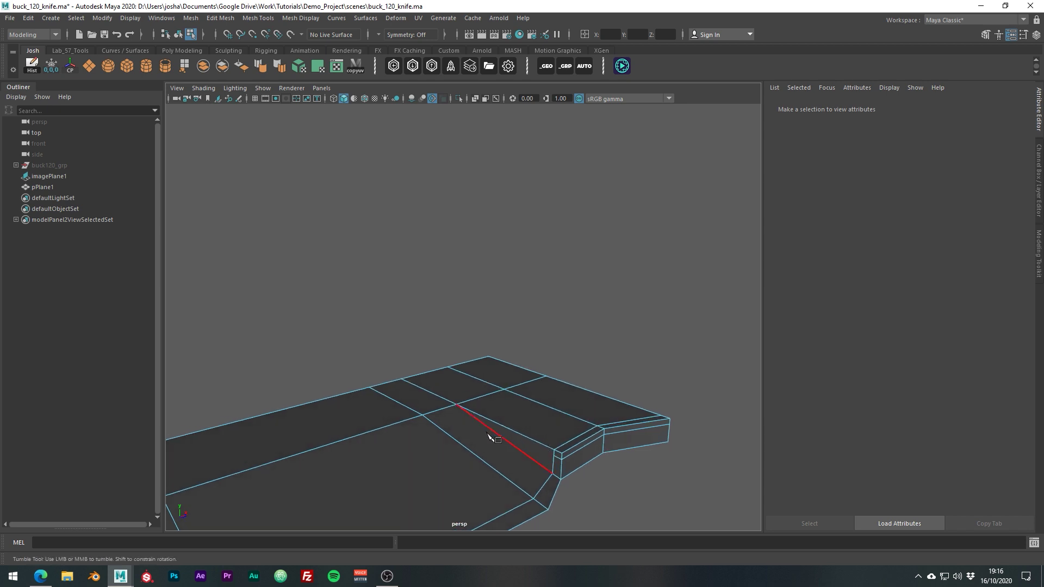
alt+drag(437, 428, 420, 379)
click(419, 374)
alt+drag(489, 367, 513, 361)
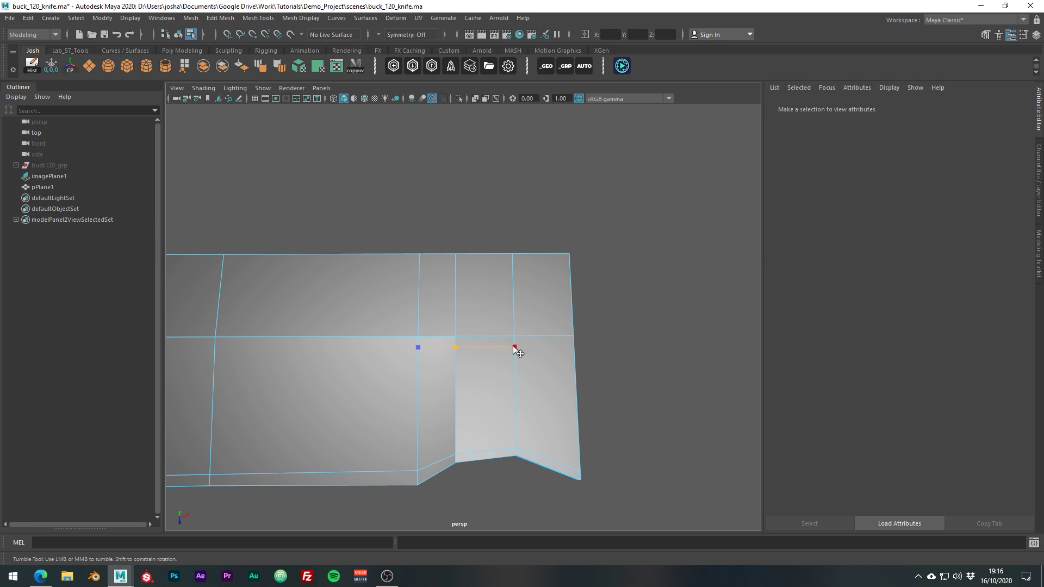
alt+drag(496, 359, 555, 321)
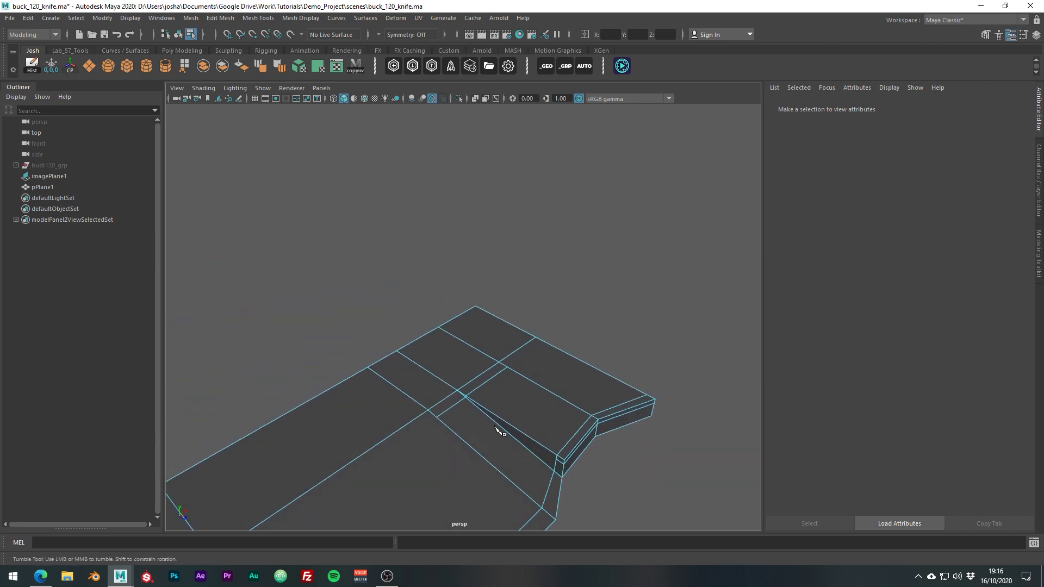
Insert an edge loop along the bevel just below the ridge and connect it to the cut beside the guard notch.
alt+right_drag(433, 358, 396, 353)
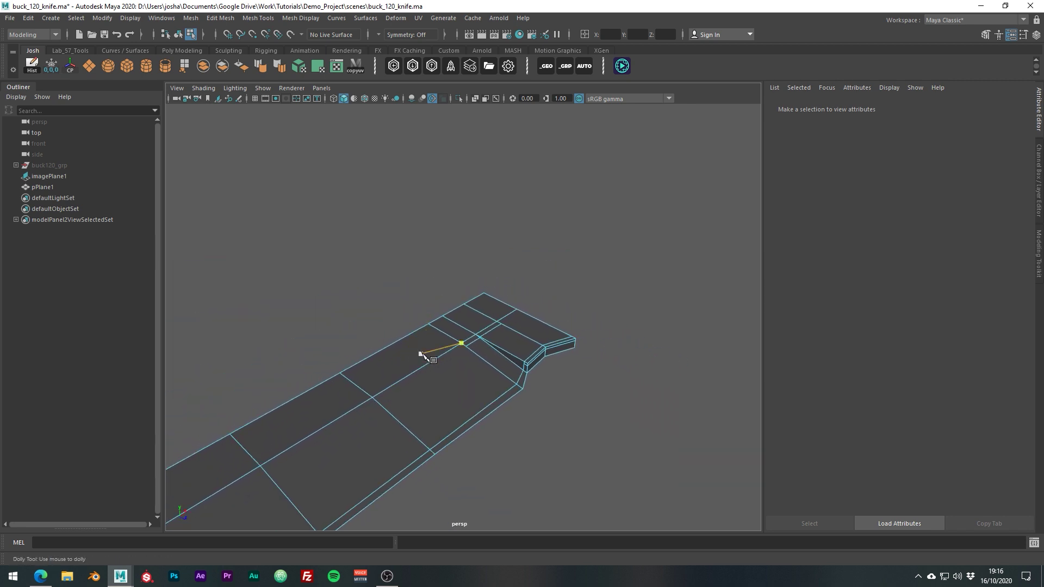
alt+drag(498, 349, 400, 373)
key(Escape)
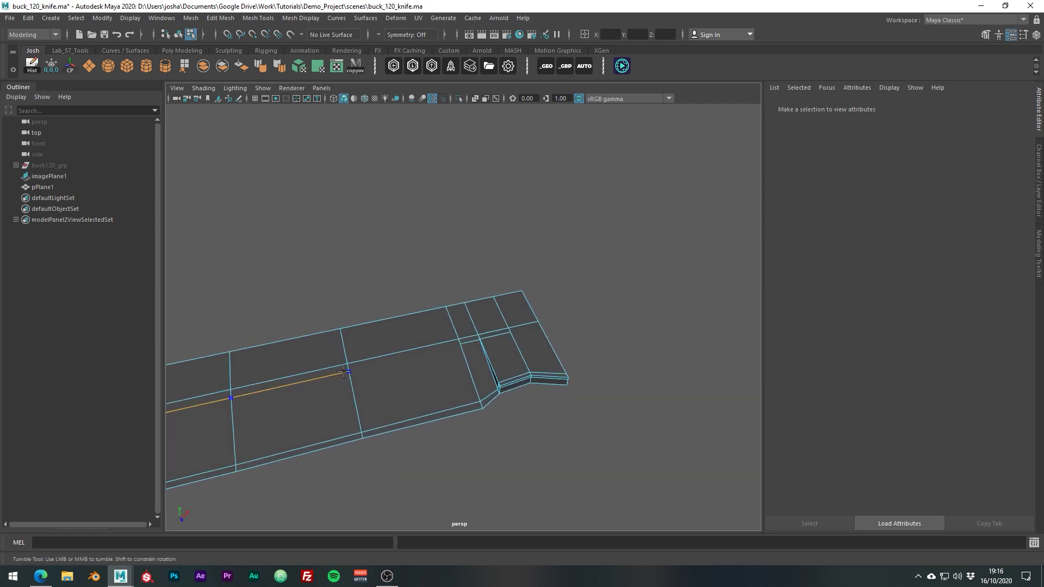
click(346, 370)
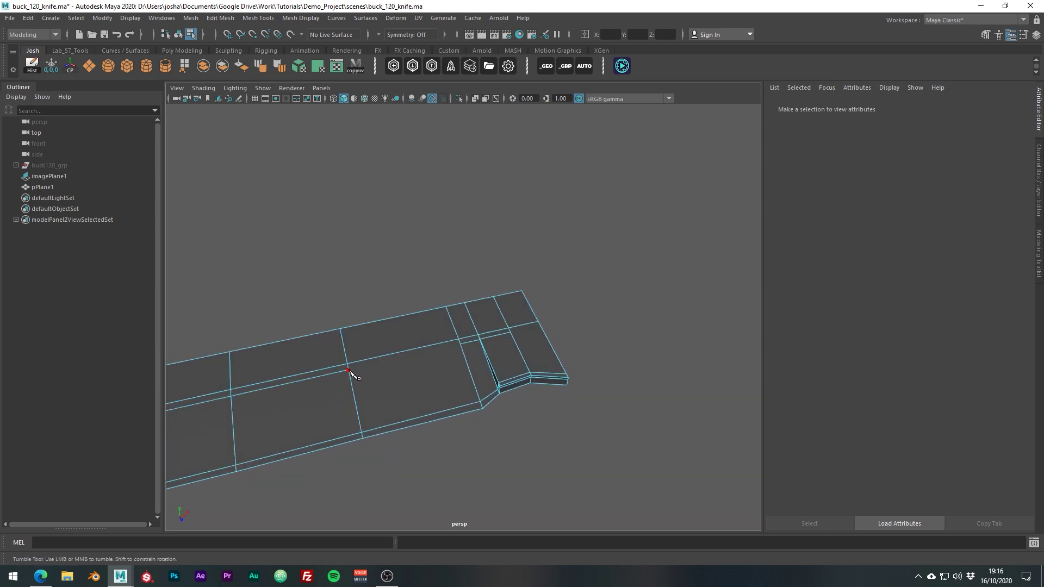
click(460, 344)
Extend the cut below the ridge across the last tang face to the blade's end edge.
alt+drag(504, 351, 550, 402)
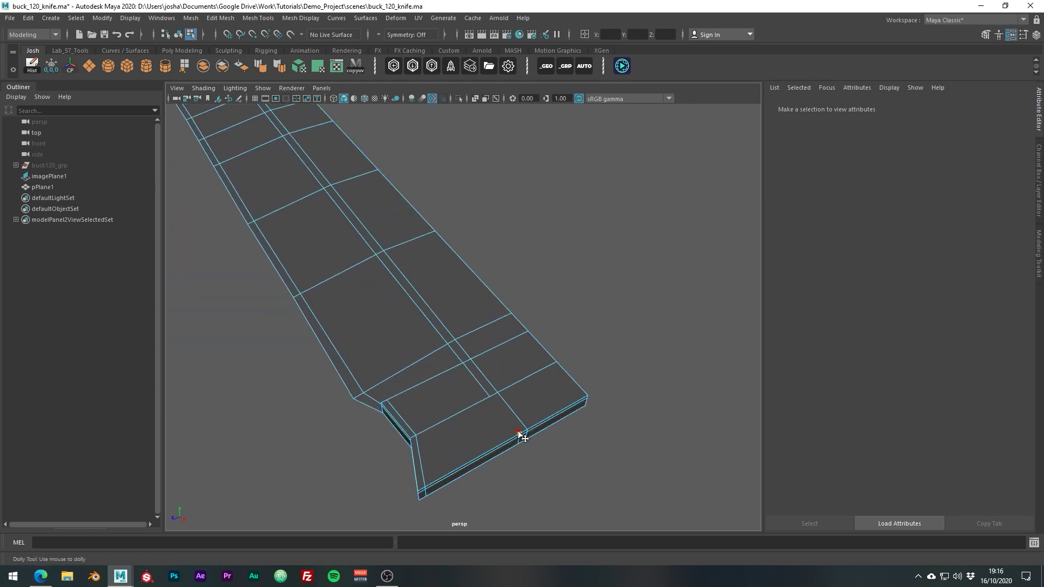
alt+middle_drag(517, 432, 377, 329)
scroll(377, 329, up, 4)
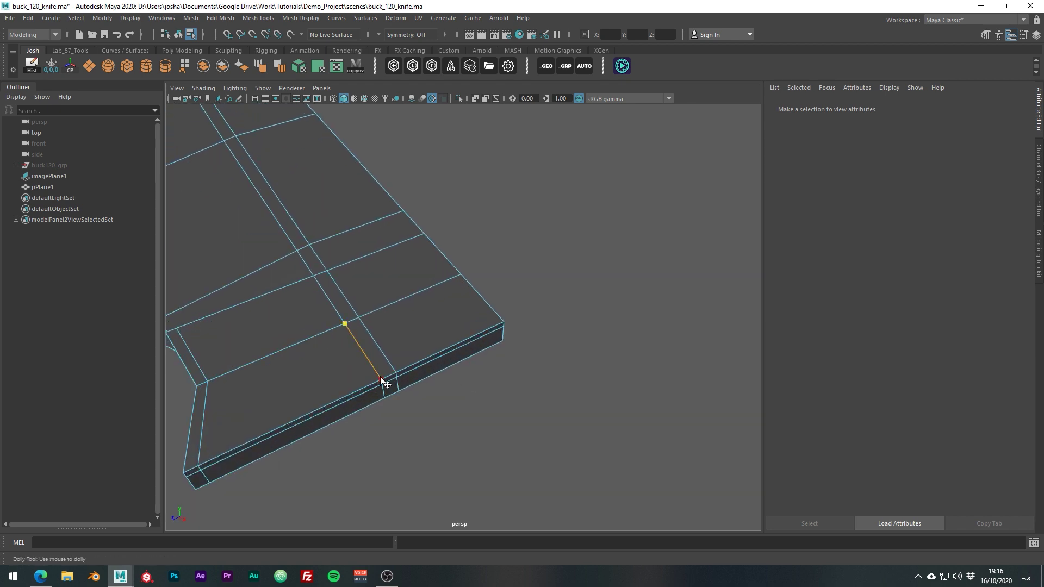
alt+drag(280, 354, 452, 359)
alt+middle_drag(452, 359, 533, 302)
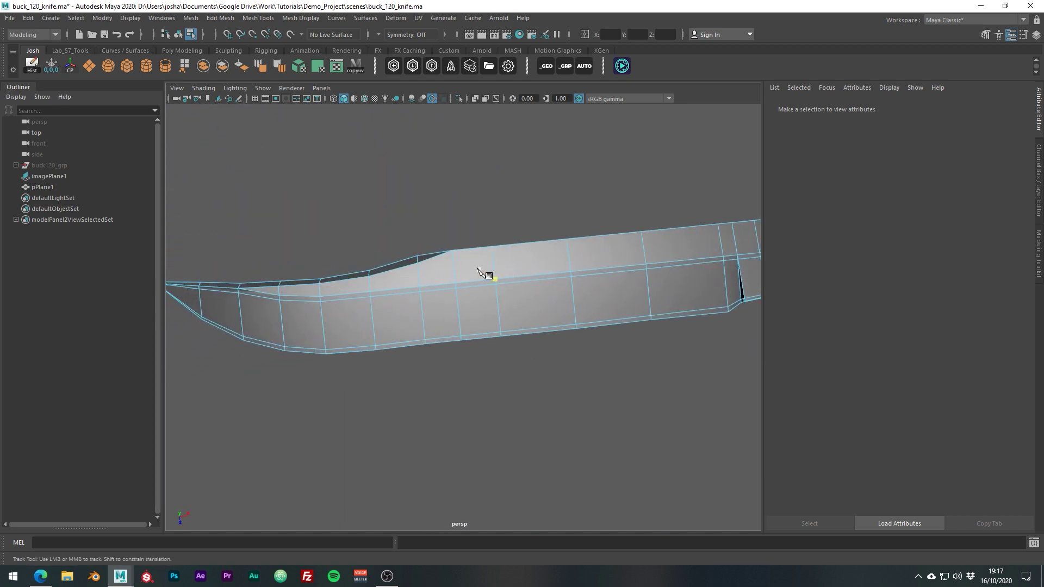
Cut an edge with Multi-Cut from the ridge's vertex near the tip to the neighbouring cross edge, just above the ridge.
click(286, 293)
scroll(326, 299, up, 3)
scroll(303, 289, up, 2)
alt+drag(303, 289, 585, 326)
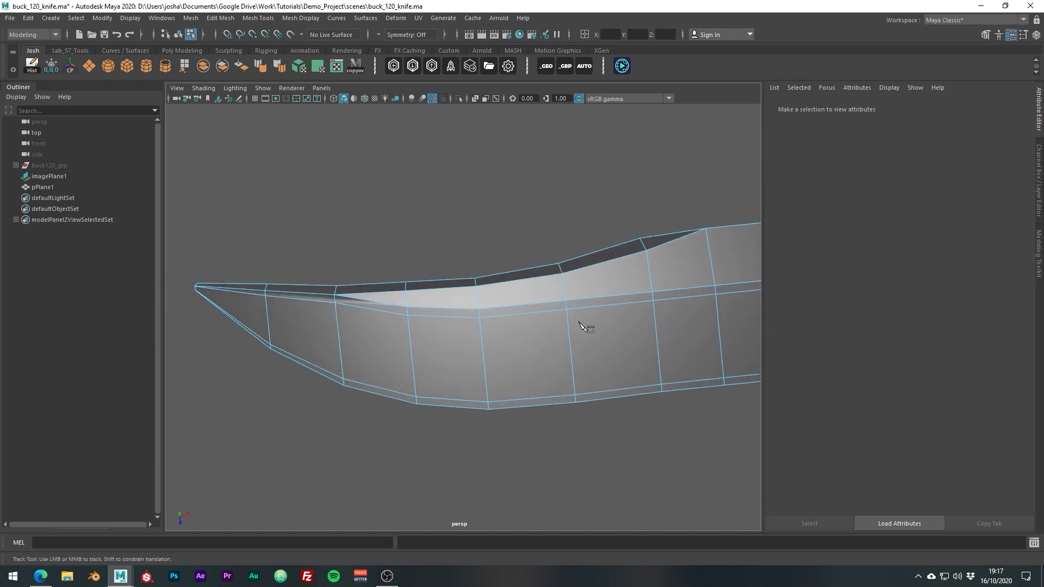
scroll(566, 325, up, 3)
scroll(566, 325, up, 1)
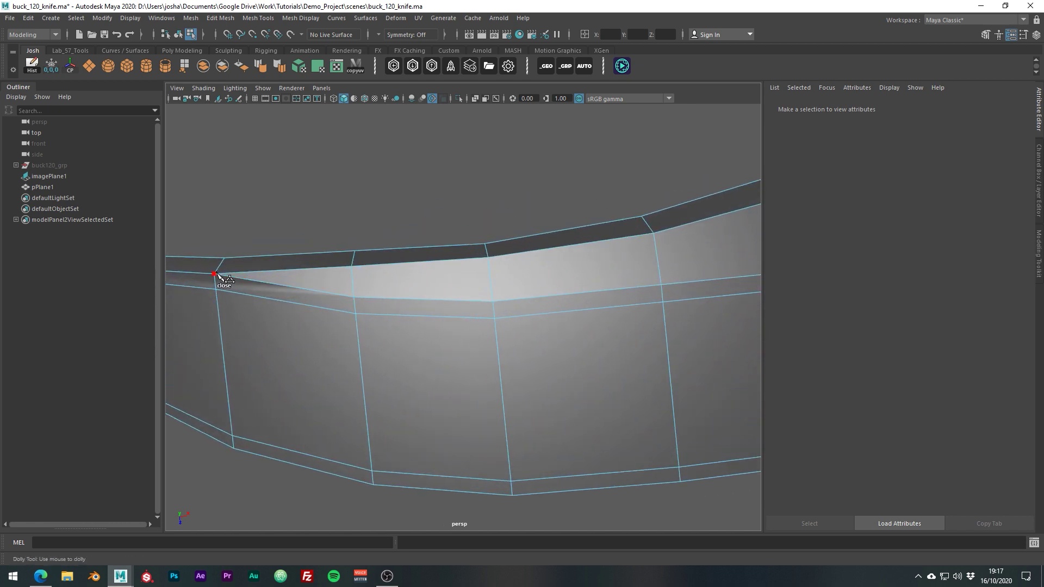
click(215, 274)
click(353, 286)
key(Return)
Insert an edge loop just above the ridge and connect it to the short cut near the tip.
scroll(364, 277, down, 2)
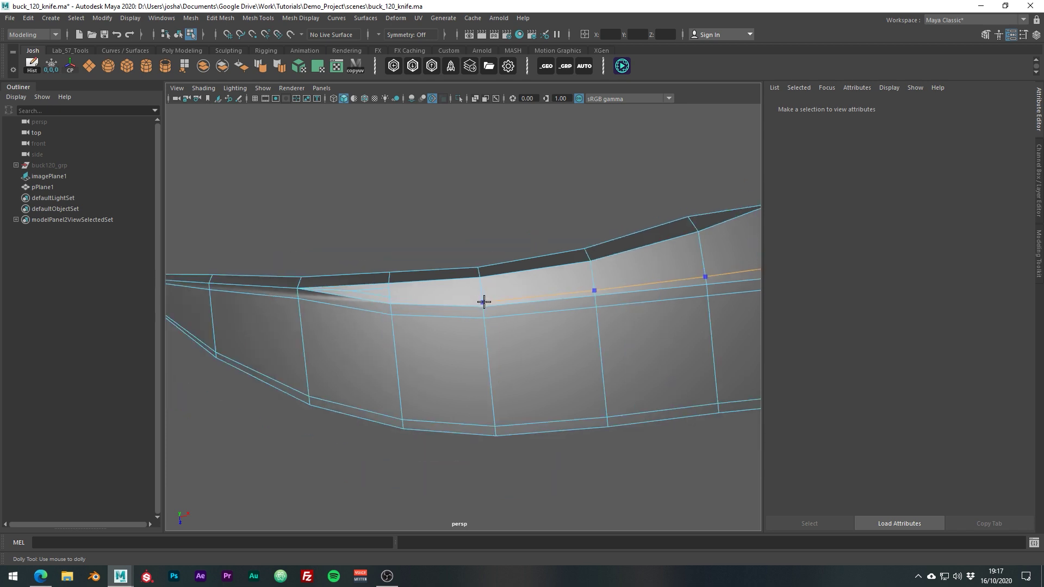
alt+drag(624, 305, 276, 330)
alt+middle_drag(276, 329, 387, 321)
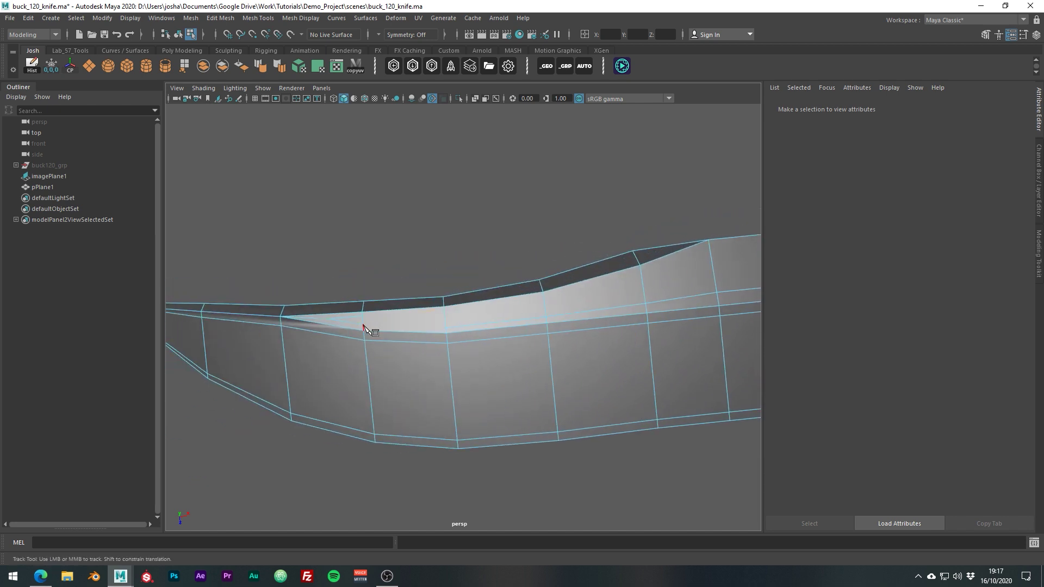
click(363, 325)
click(445, 327)
Insert another edge loop along the blade's flat face, close to the spine border.
scroll(446, 329, up, 2)
ctrl+click(440, 308)
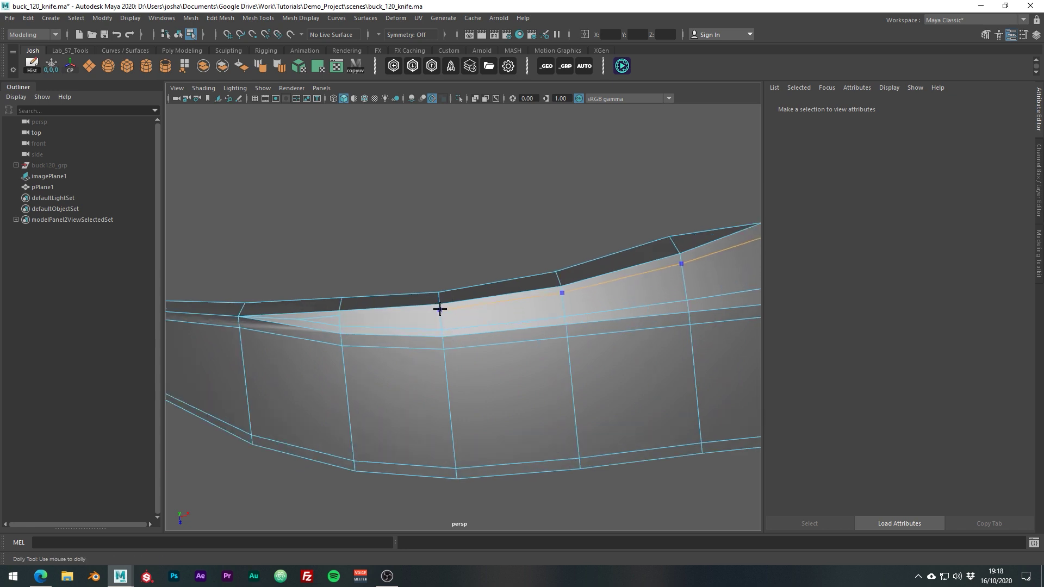
click(439, 310)
scroll(346, 322, down, 5)
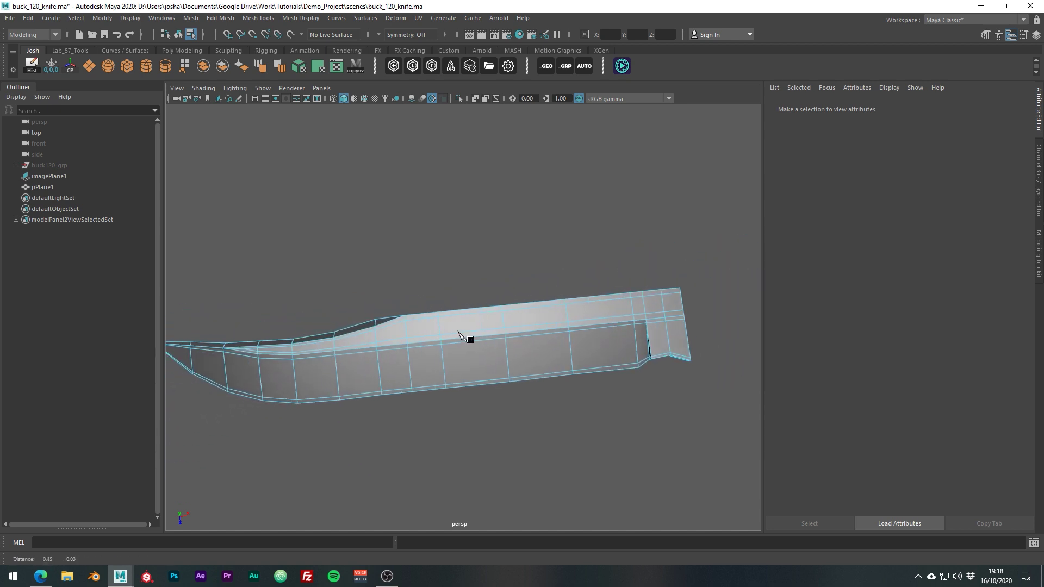
Examine the ridge and spine of the blade in smooth preview with the new support loops.
alt+middle_drag(458, 333, 497, 302)
alt+right_drag(497, 303, 554, 238)
key(w)
key(3)
click(556, 236)
click(575, 301)
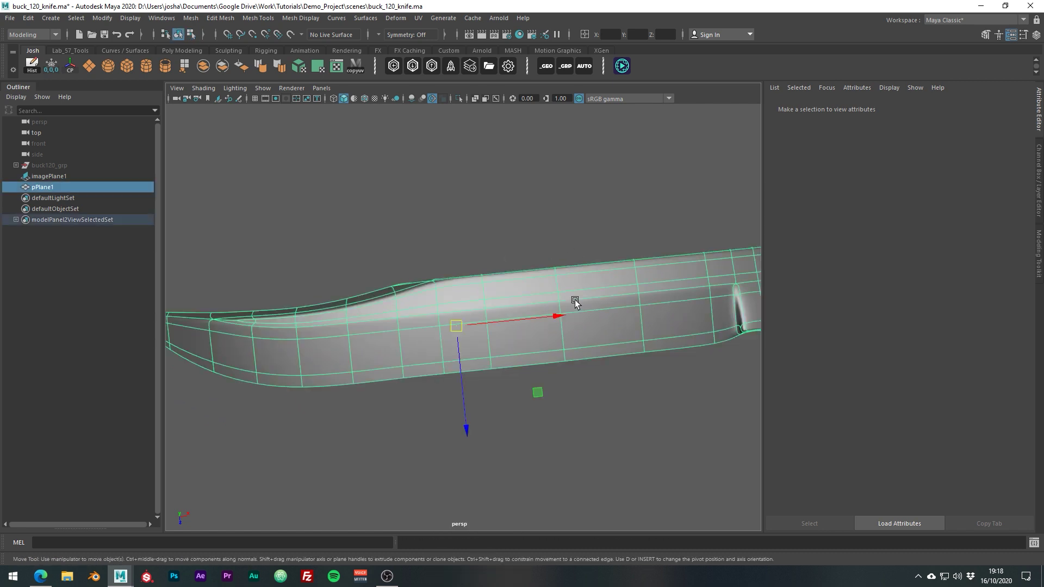
Select the vertices of the loop above the ridge from mid-blade to the tang end and shift them slightly along Z.
right_drag(499, 282, 422, 306)
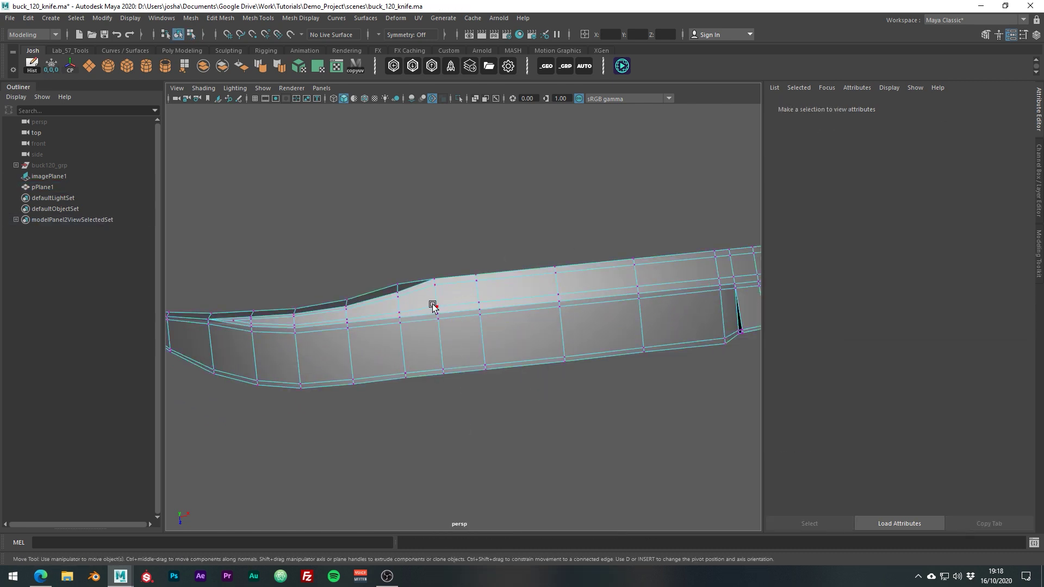
click(434, 307)
key(q)
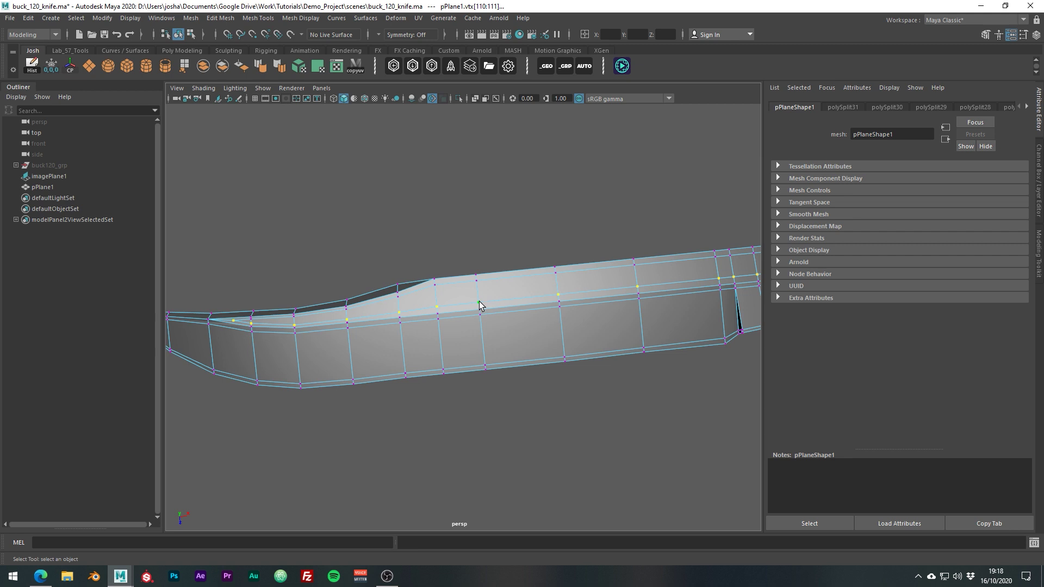
ctrl+drag(196, 269, 409, 345)
key(w)
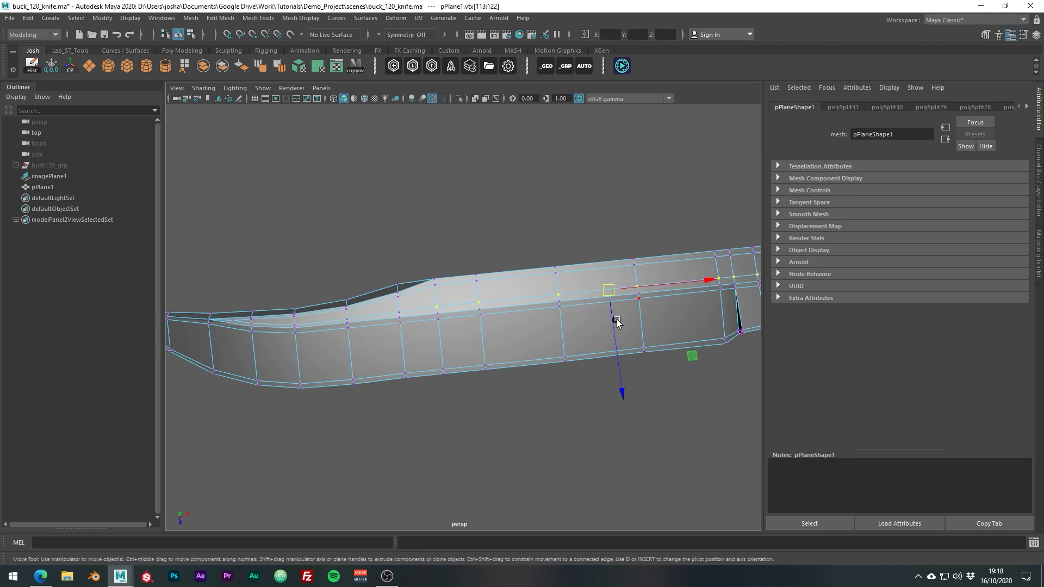
alt+middle_drag(616, 318, 457, 327)
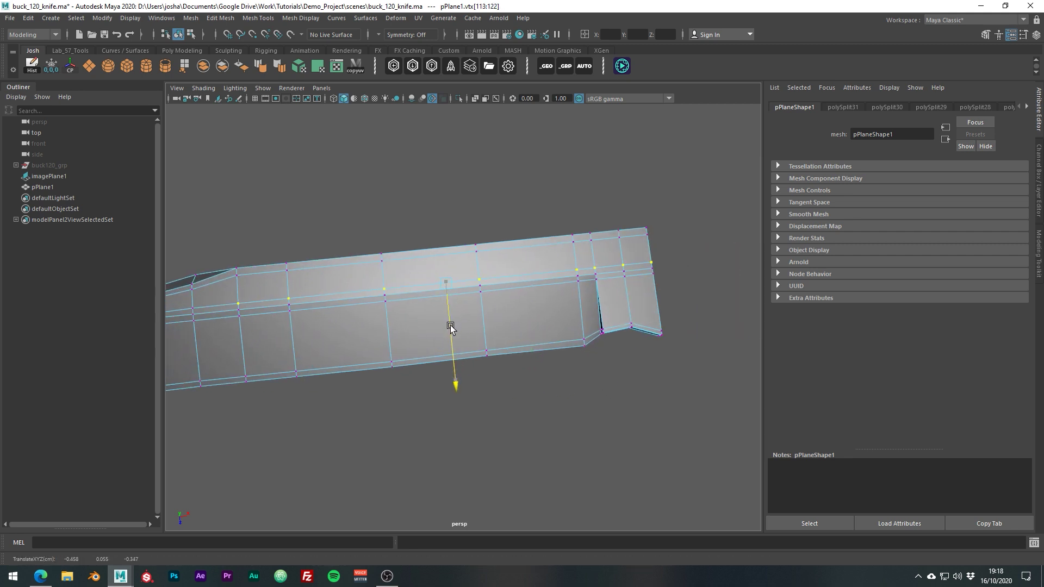
Select the vertices of the support loop beside the spine, from the clip's end to the tang end, and nudge them slightly along Z.
click(236, 277)
key(q)
scroll(310, 263, down, 3)
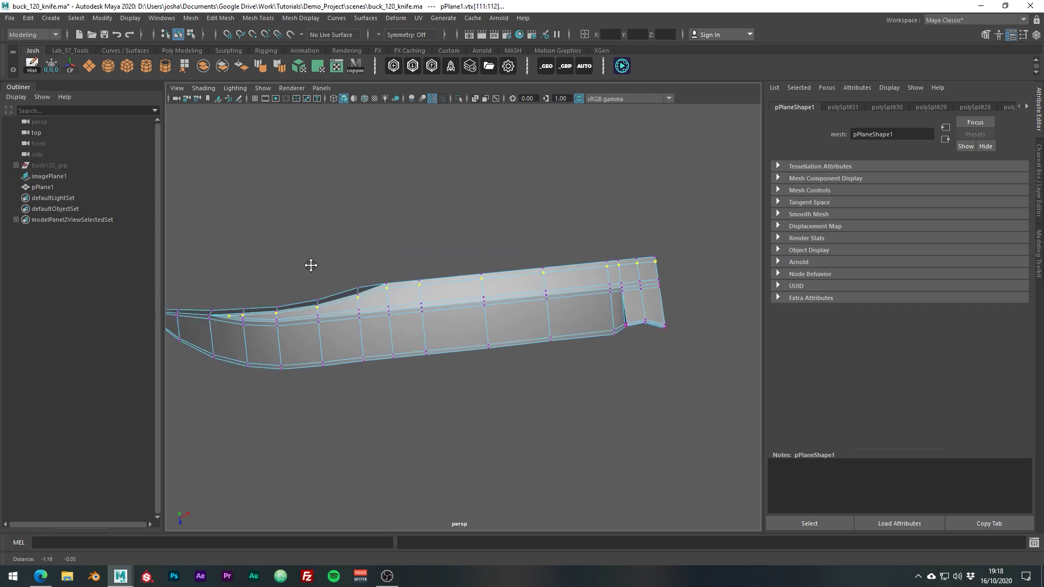
drag(233, 252, 435, 292)
scroll(606, 351, up, 5)
scroll(607, 351, up, 1)
key(w)
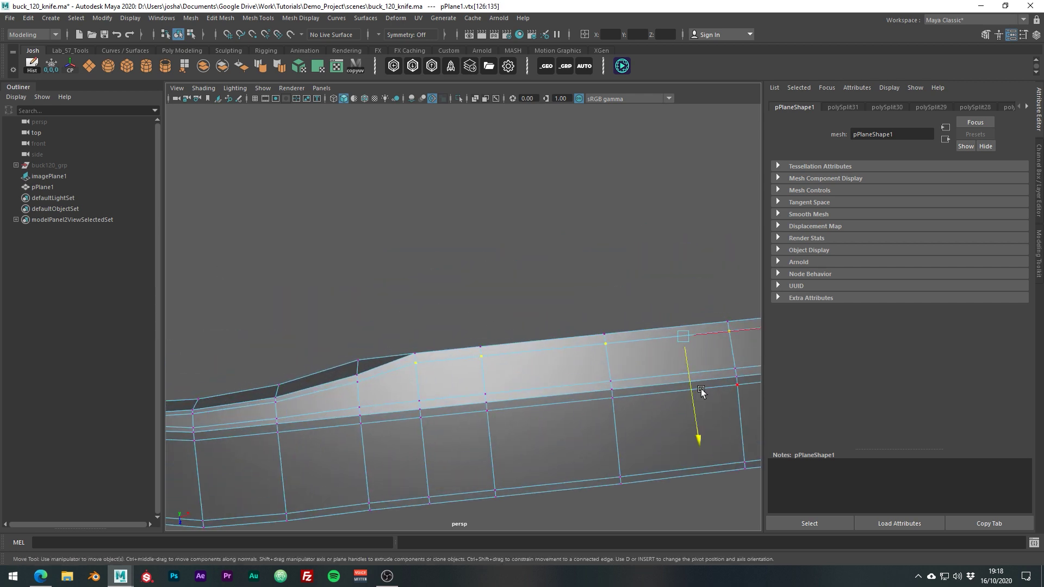
drag(689, 383, 689, 381)
scroll(689, 379, down, 2)
alt+middle_drag(689, 379, 472, 383)
right_drag(472, 384, 525, 269)
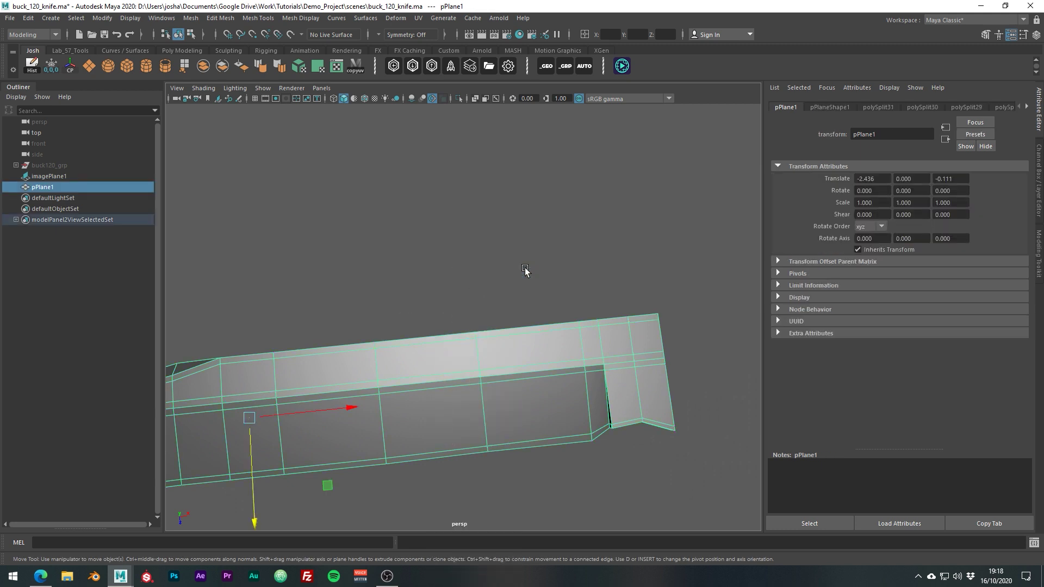
Cut a short edge from the sharp corner of the clip's bevel with Multi-Cut and fork it to two points on the next cross edge.
click(510, 279)
alt+drag(478, 287, 555, 320)
click(555, 320)
alt+drag(431, 303, 492, 321)
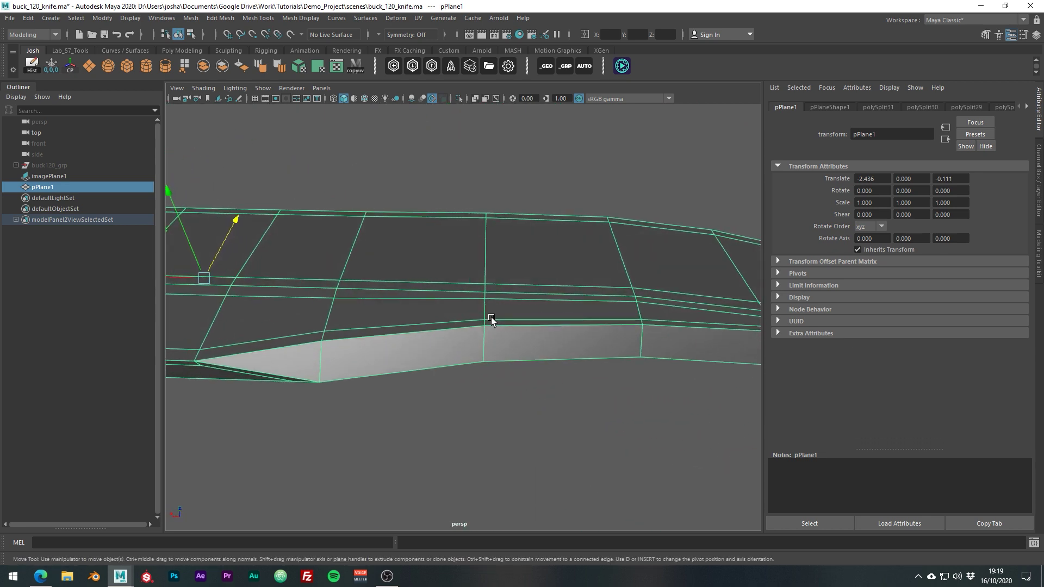
click(279, 66)
alt+middle_drag(276, 354, 301, 319)
mouse_move(301, 319)
alt+right_down()
mouse_move(329, 330)
mouse_move(264, 330)
alt+right_up()
alt+middle_drag(264, 332, 403, 324)
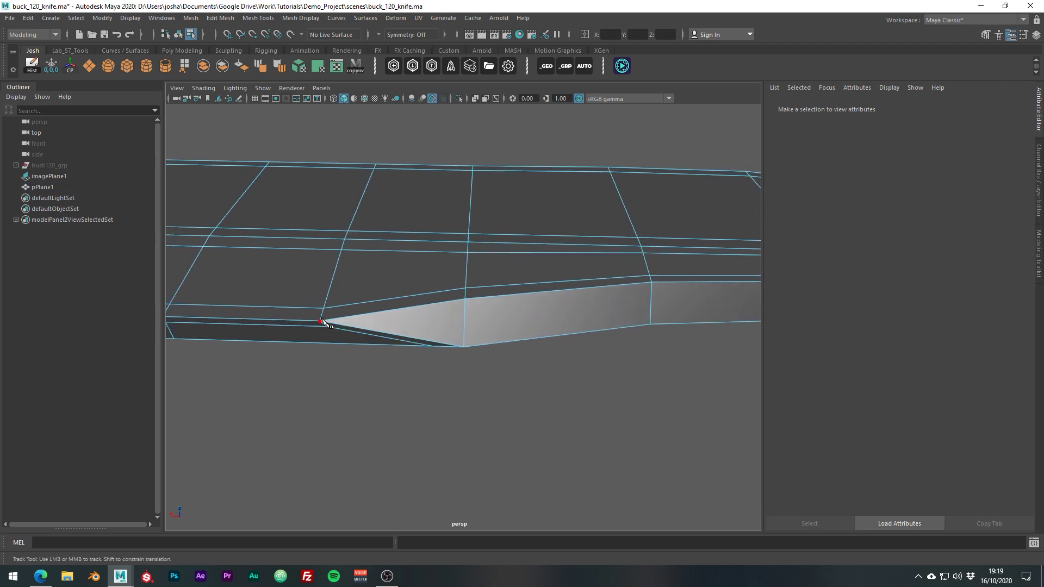
click(320, 321)
click(379, 322)
click(463, 342)
right_click(463, 341)
Connect both fork ends to the two support loops running along the clip's bevel and preview the area smoothed.
click(651, 317)
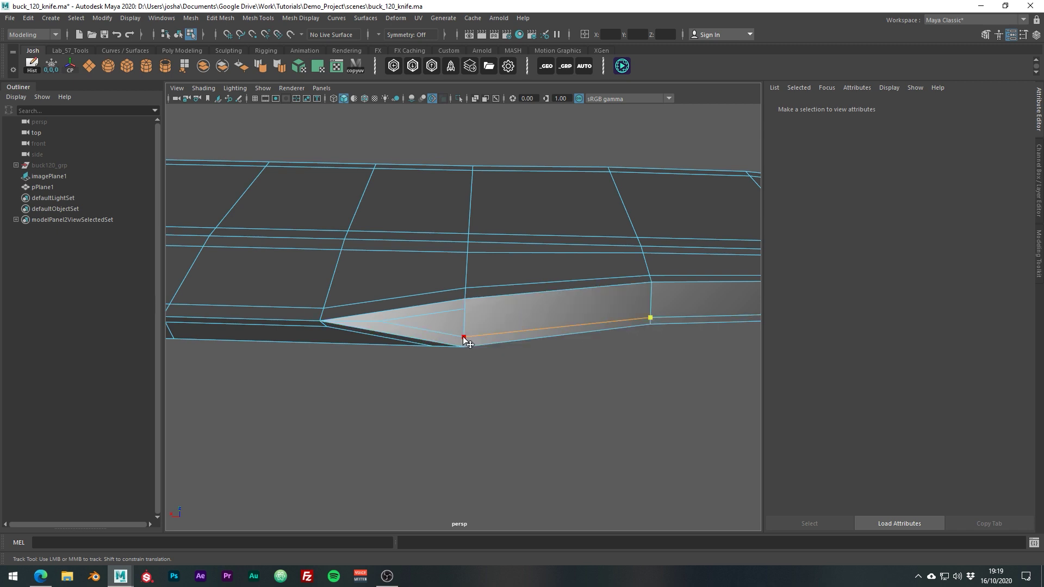
click(463, 337)
right_click(463, 337)
click(642, 290)
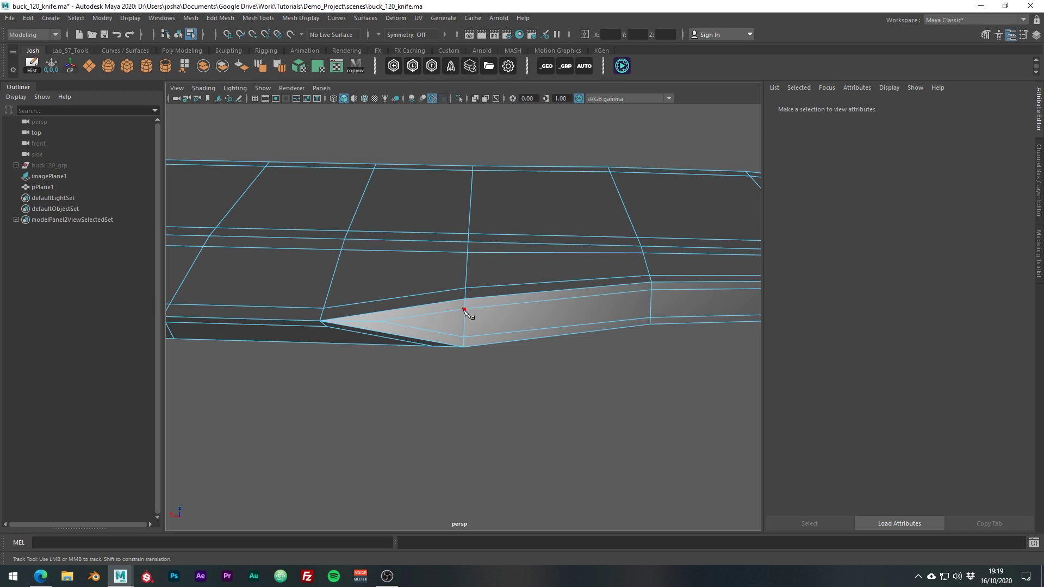
key(w)
key(3)
right_drag(451, 255, 506, 240)
click(559, 396)
scroll(583, 370, down, 3)
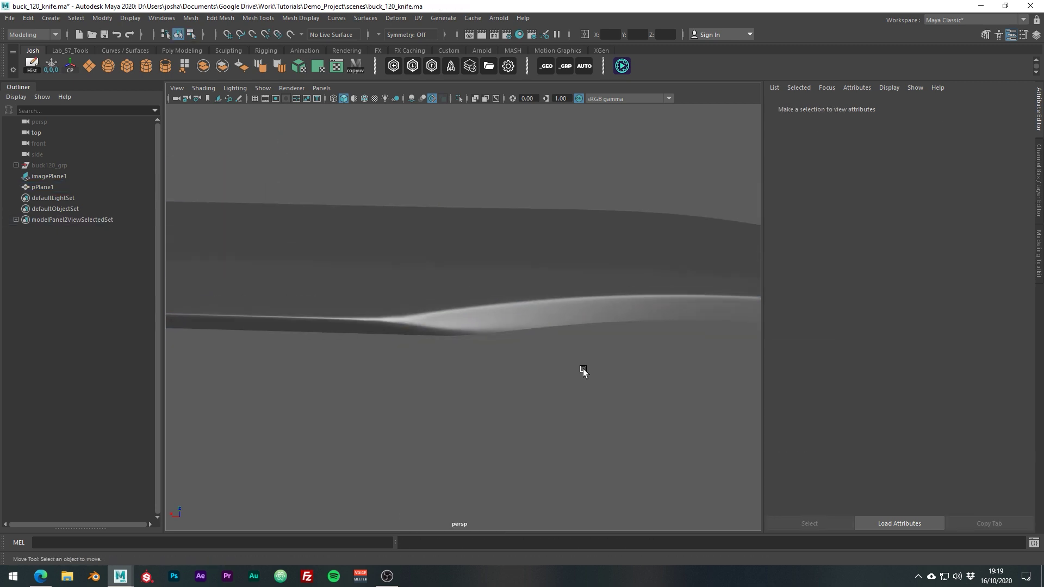
Edge-slide the support-loop vertices on the blade's tip face away from the corners to space them more evenly.
alt+drag(583, 371, 473, 324)
click(473, 324)
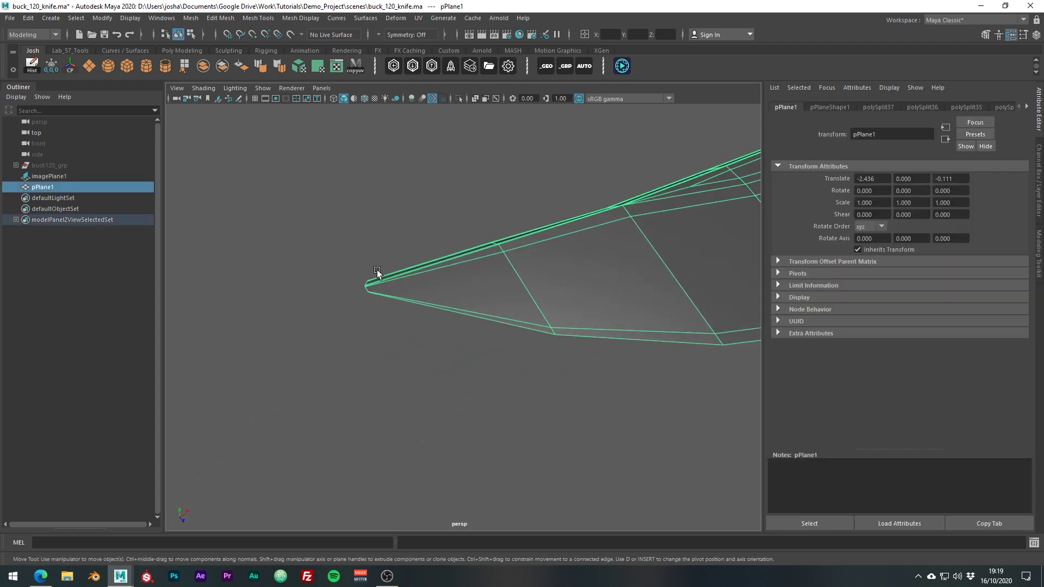
alt+drag(377, 271, 399, 312)
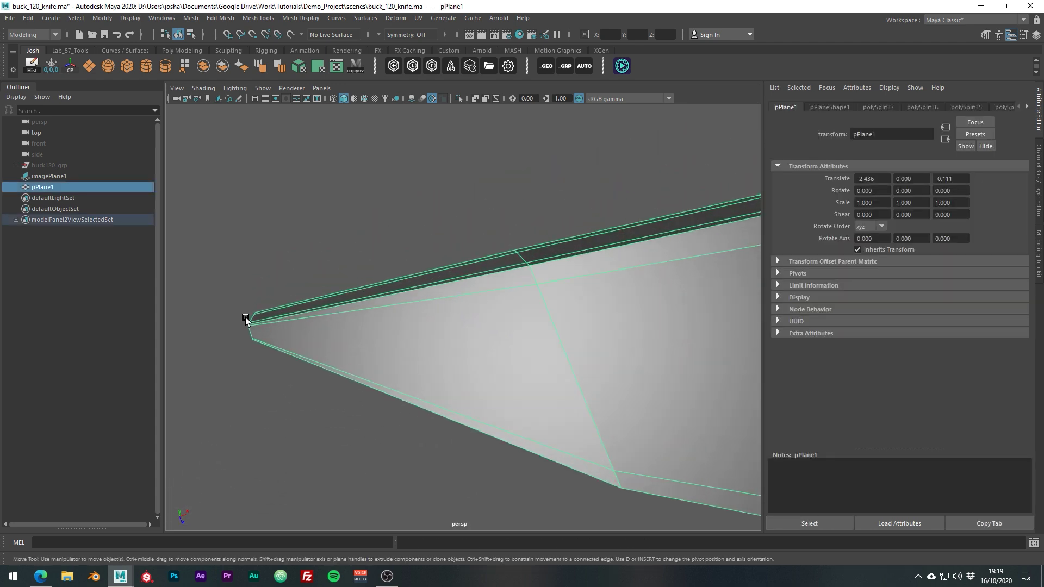
right_drag(257, 290, 212, 290)
alt+middle_drag(303, 332, 509, 332)
alt+right_drag(509, 332, 595, 352)
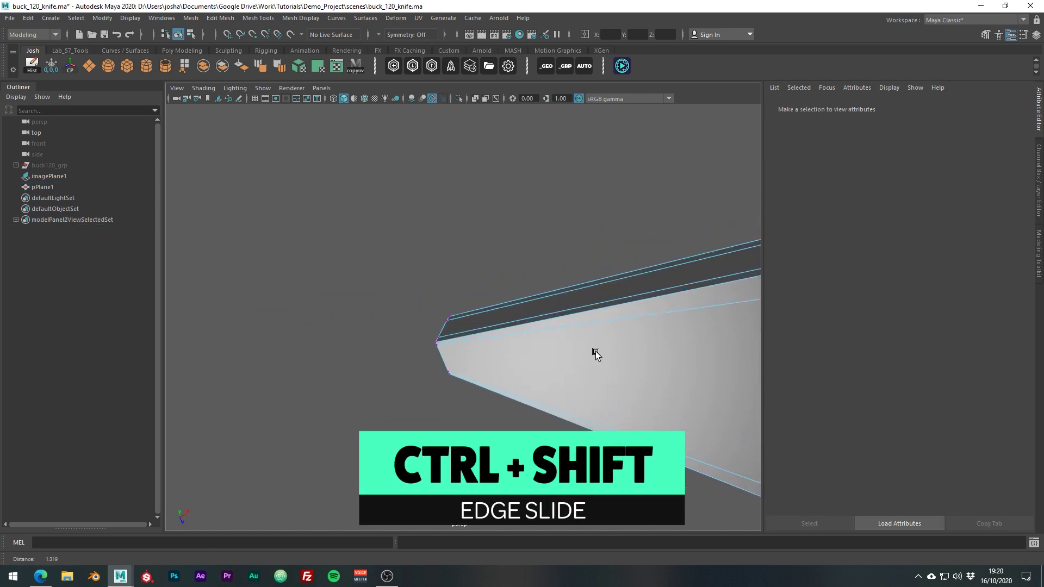
click(446, 320)
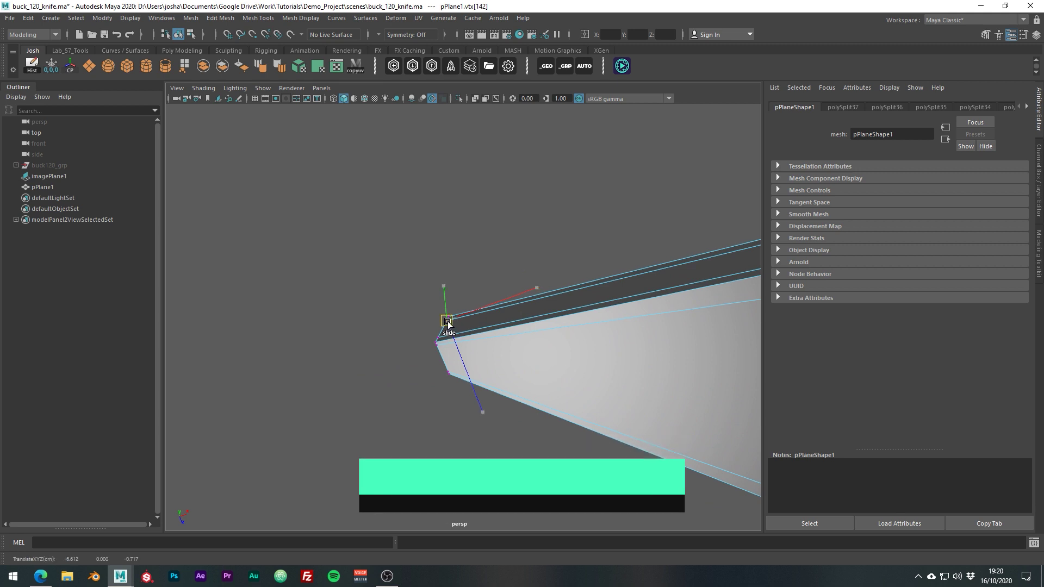
ctrl+shift+drag(446, 322, 447, 337)
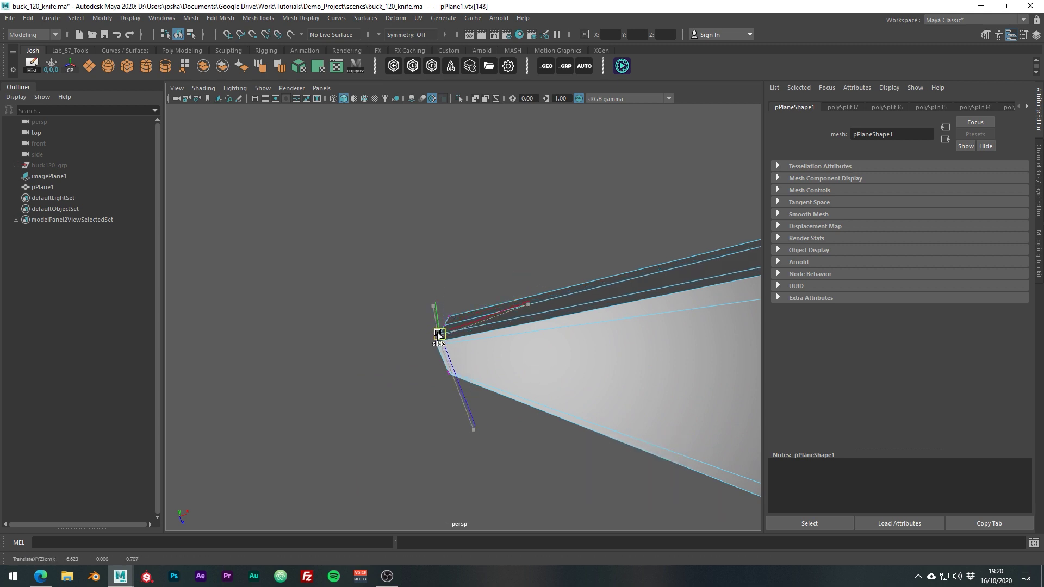
click(437, 345)
ctrl+shift+drag(440, 354, 444, 362)
click(458, 366)
key(q)
key(w)
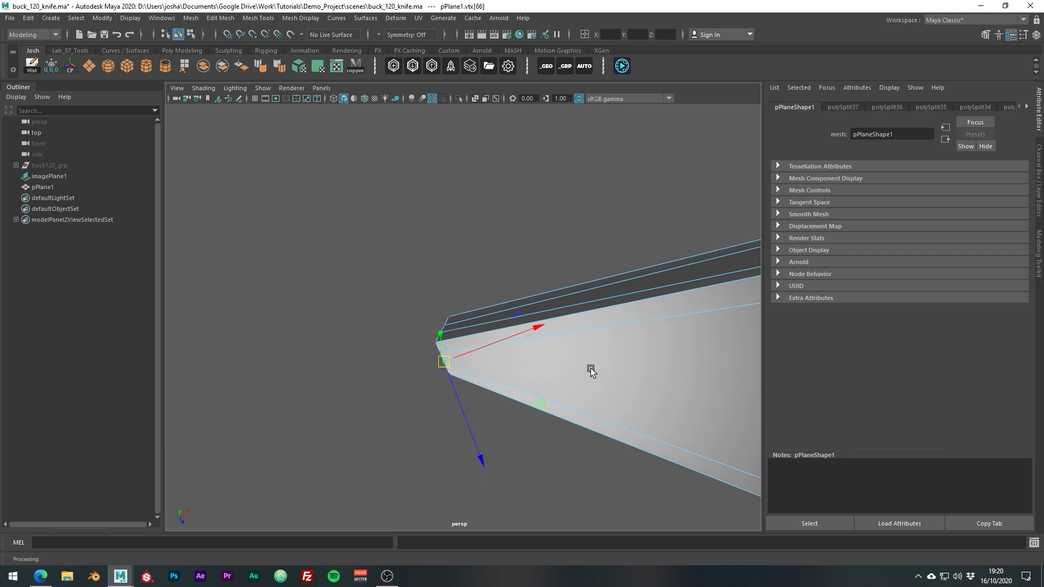
Insert two edge loops across the blade close to the tip and preview the tip smoothed.
alt+drag(592, 366, 606, 350)
shift+right_drag(604, 350, 545, 348)
ctrl+click(503, 352)
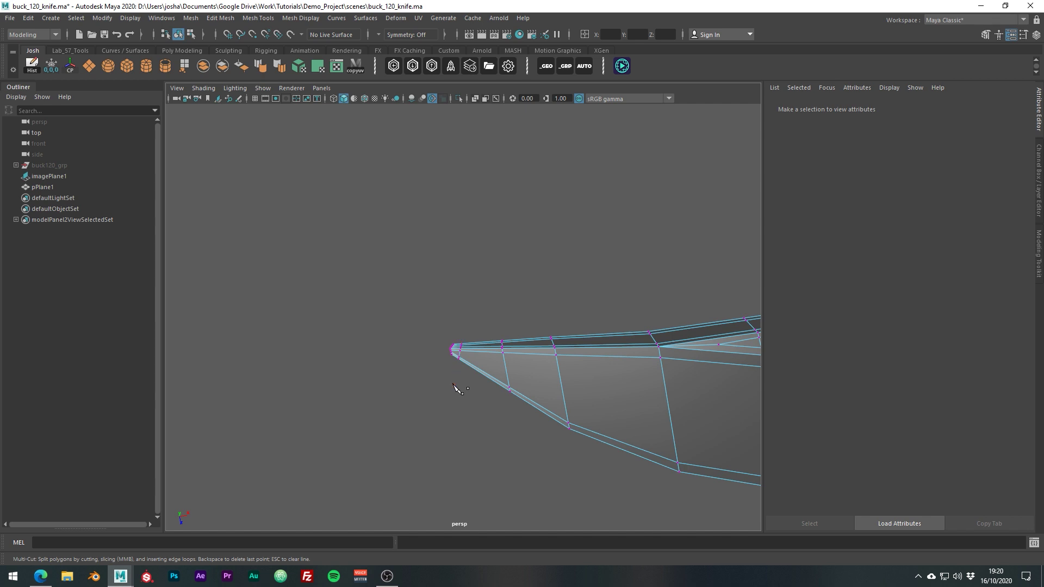
key(3)
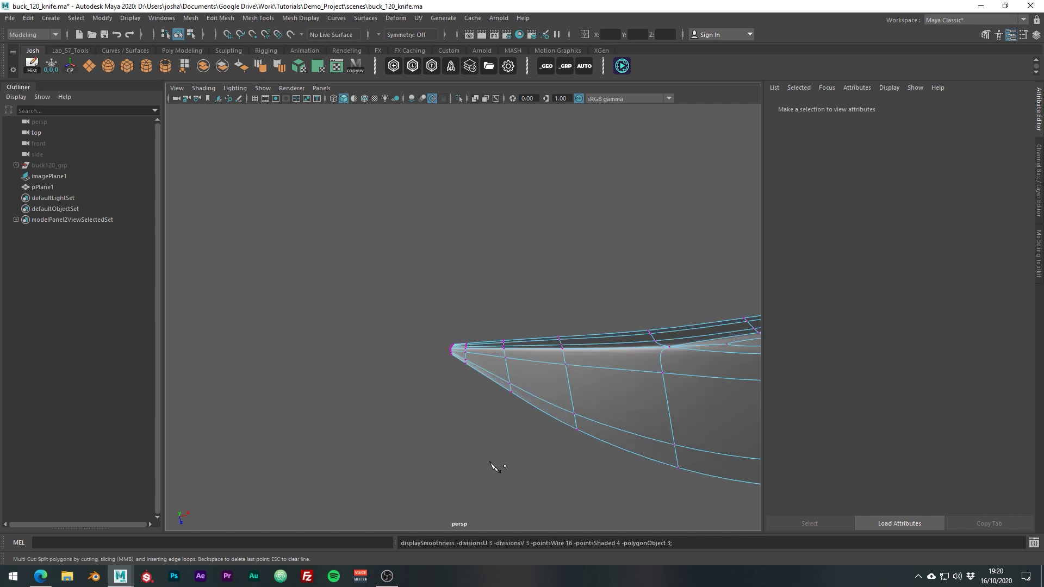
Examine the tip and the whole blade shape in smooth preview.
key(1)
key(w)
right_drag(570, 382, 627, 260)
click(617, 254)
drag(591, 247, 728, 411)
key(3)
click(565, 484)
scroll(605, 461, down, 5)
alt+middle_drag(673, 426, 573, 475)
alt+drag(573, 475, 599, 465)
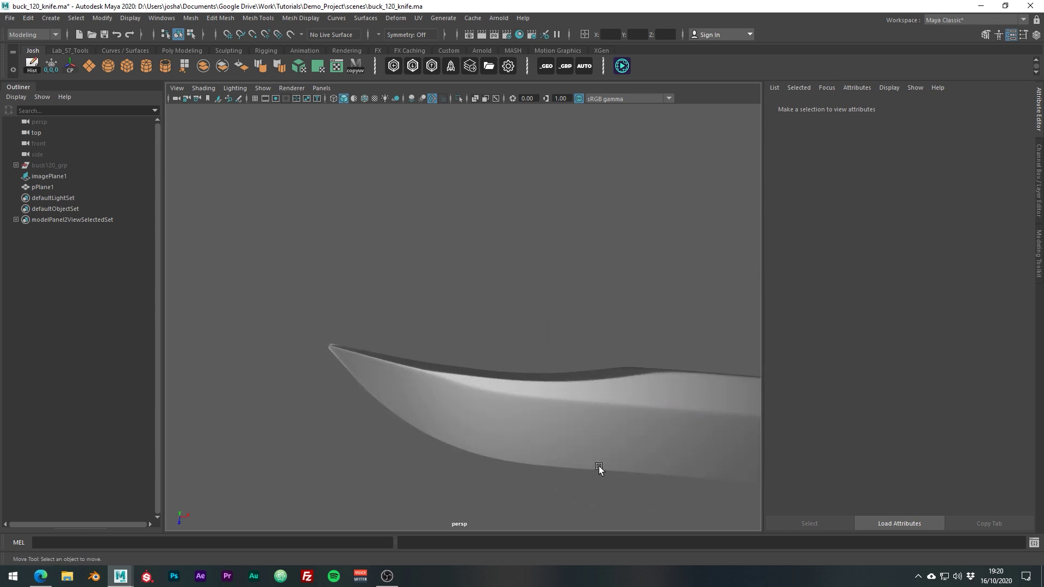
alt+right_drag(598, 466, 474, 412)
alt+middle_drag(535, 406, 459, 397)
mouse_move(494, 385)
alt+mouse_down()
mouse_move(494, 401)
mouse_move(517, 377)
mouse_move(506, 400)
mouse_move(505, 384)
alt+mouse_up()
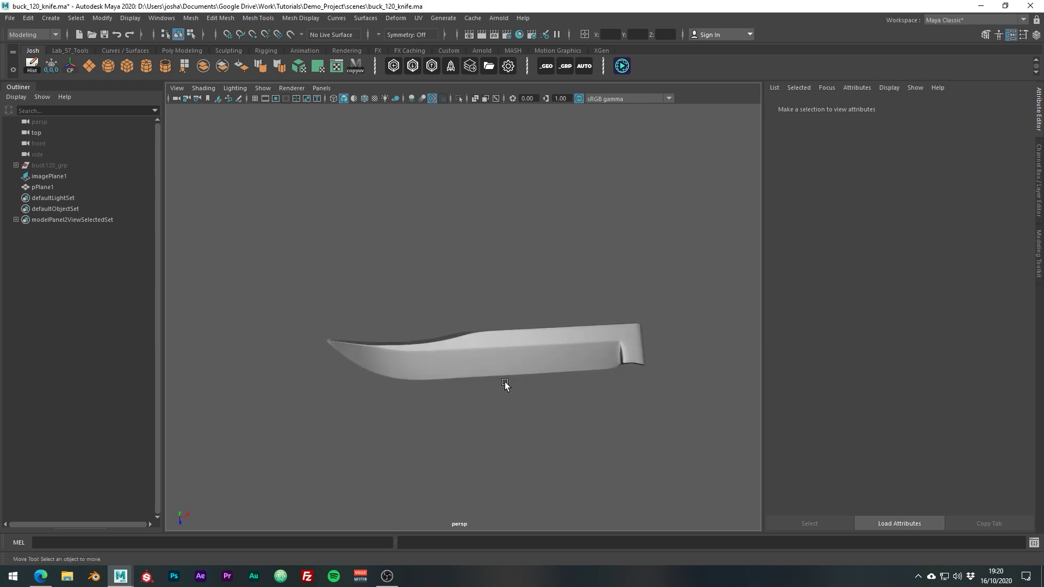
Insert edge loops on both sides of the step where the blade meets the tang and one close to the tang's end.
scroll(620, 359, up, 10)
click(630, 357)
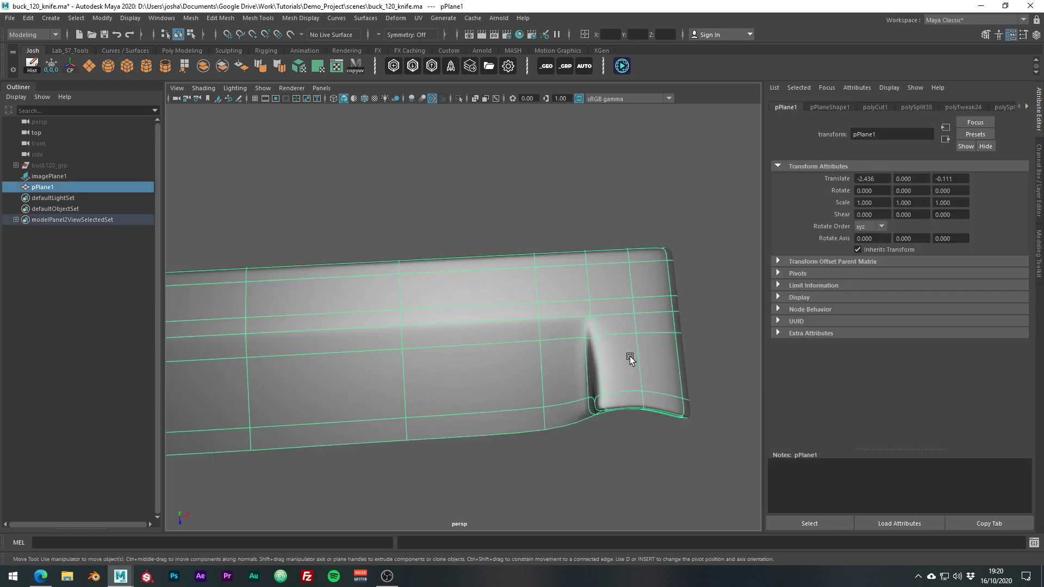
key(1)
alt+drag(629, 357, 605, 348)
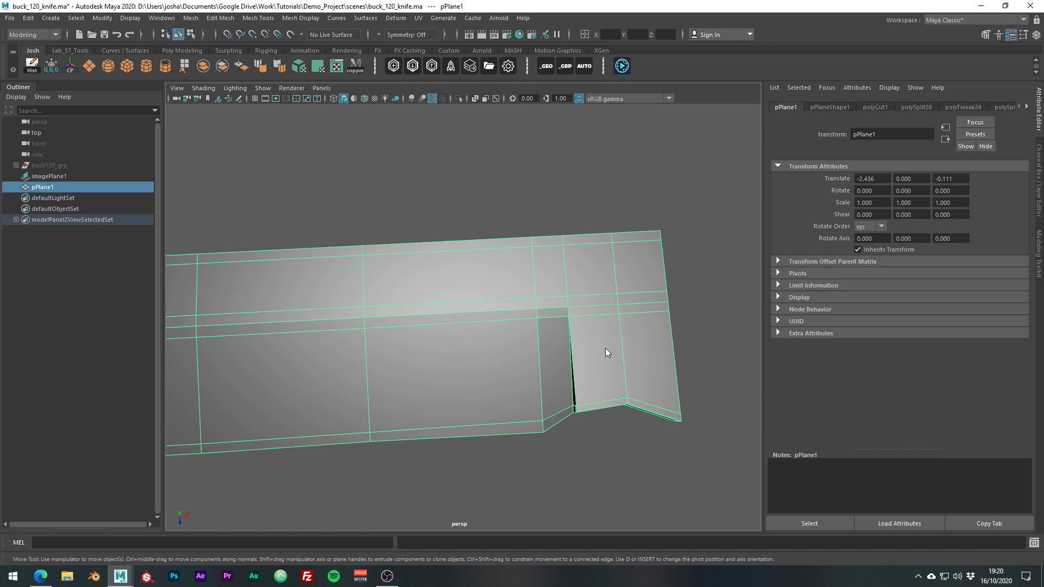
shift+right_drag(605, 348, 535, 297)
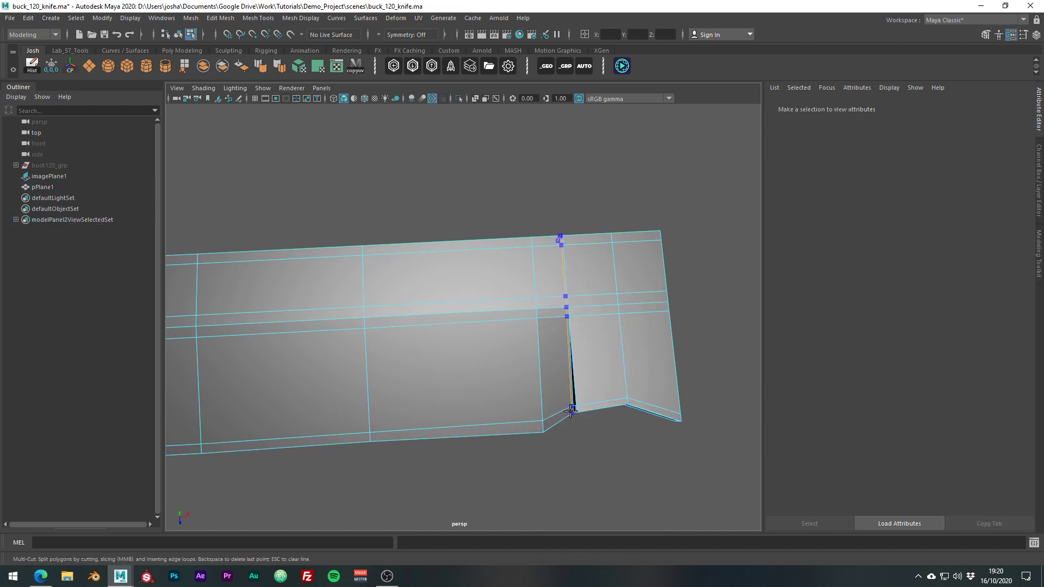
ctrl+click(569, 412)
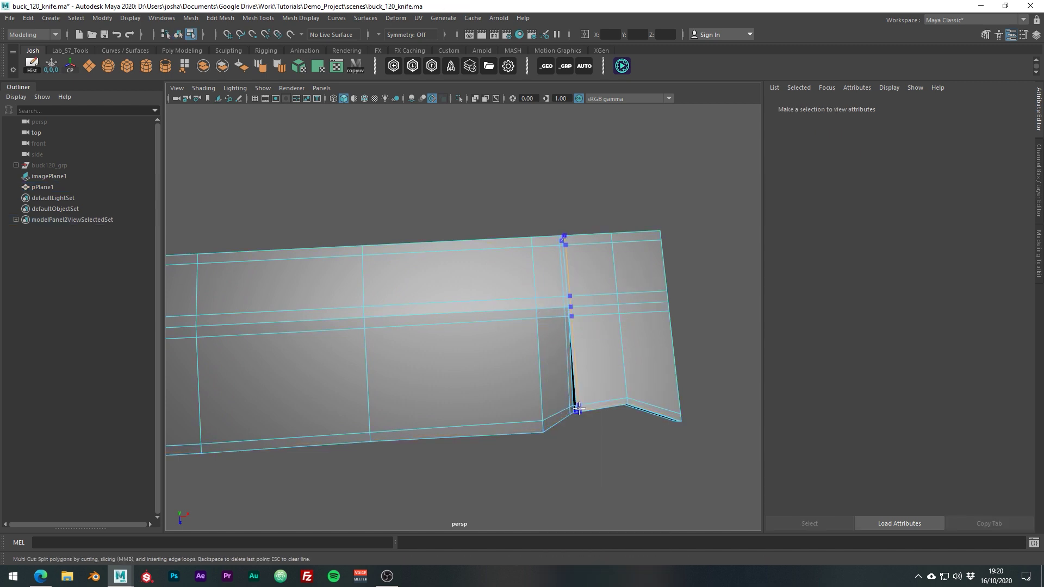
ctrl+click(580, 408)
ctrl+click(673, 413)
key(3)
alt+right_drag(668, 459, 686, 441)
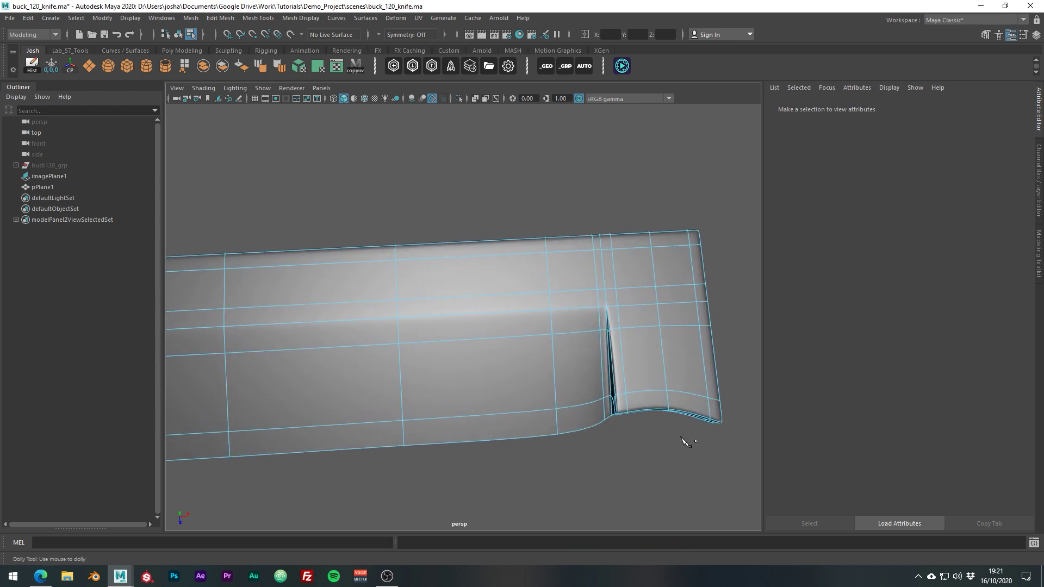
Insert an edge loop just on the tang side of the existing edge at the cutting edge's heel corner and preview it smoothed.
key(1)
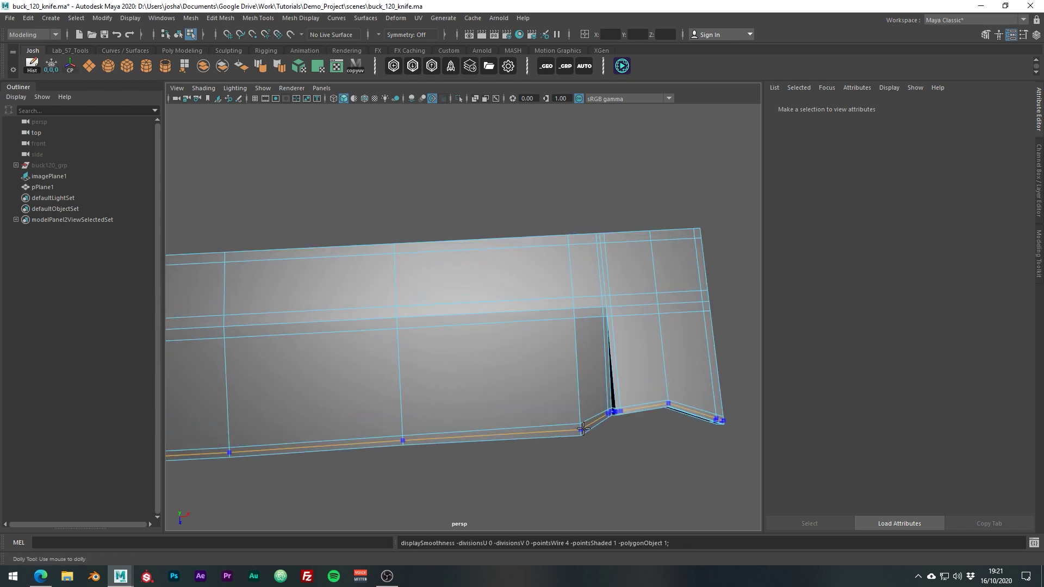
ctrl+click(585, 425)
key(Return)
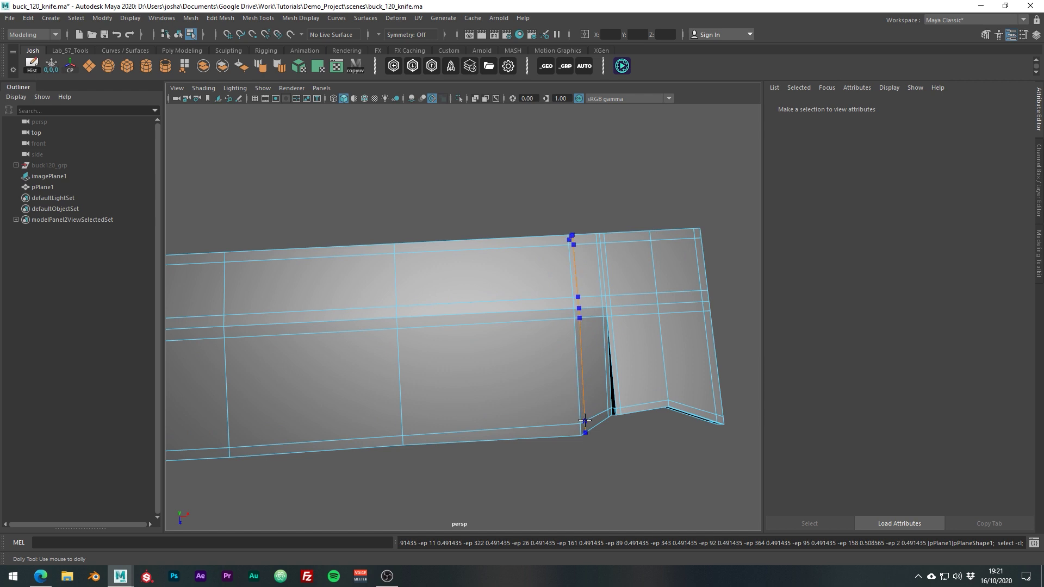
key(3)
right_drag(615, 290, 670, 313)
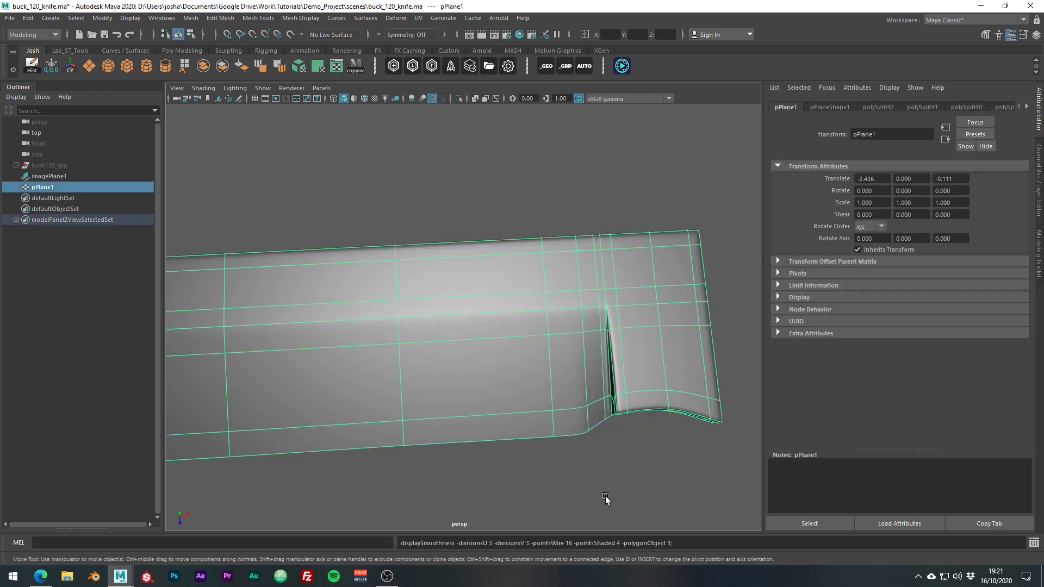
click(609, 493)
alt+drag(612, 490, 655, 461)
scroll(657, 423, up, 5)
Apply Edit Edge Flow to the support loop beside the blade's heel corner.
click(635, 373)
key(1)
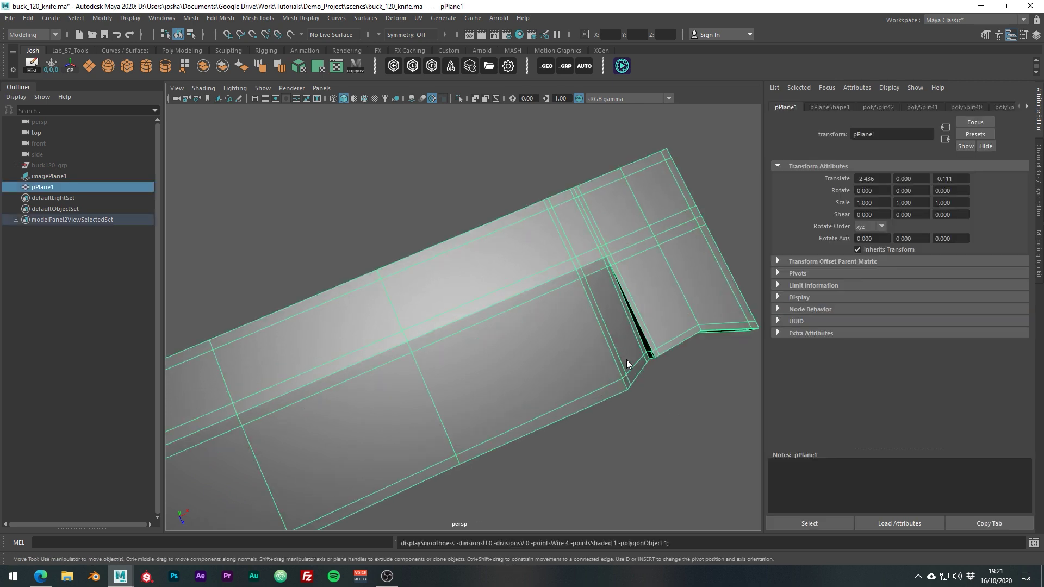
right_drag(626, 360, 615, 300)
click(609, 318)
key(q)
double_click(606, 323)
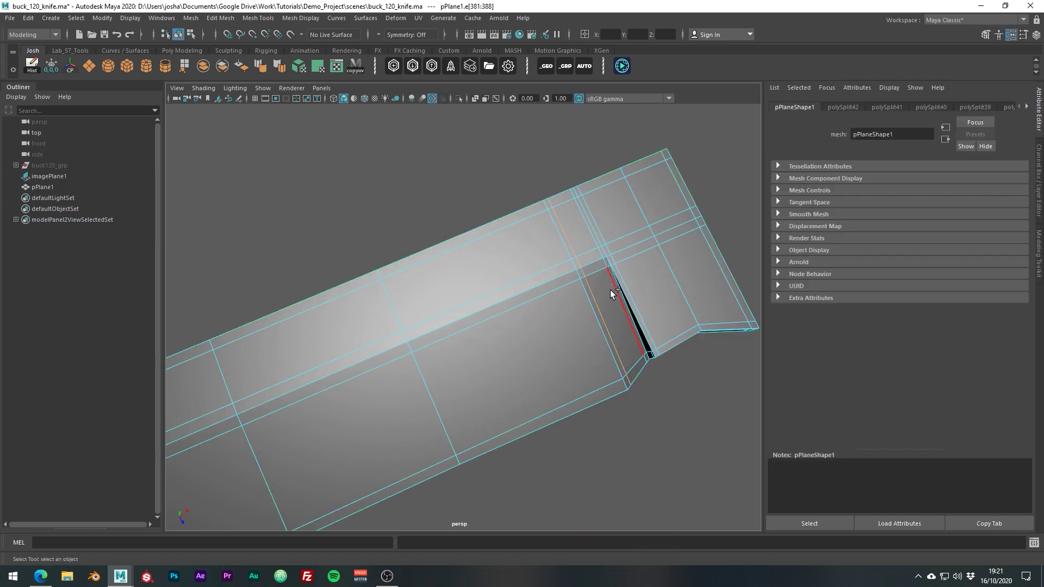
shift+right_drag(611, 290, 622, 397)
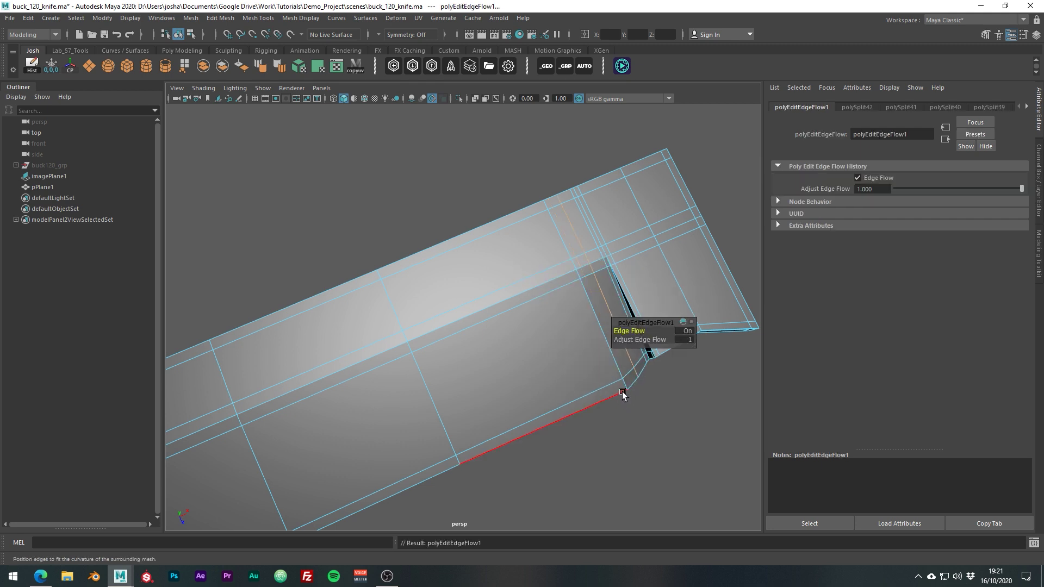
key(w)
alt+drag(632, 392, 616, 384)
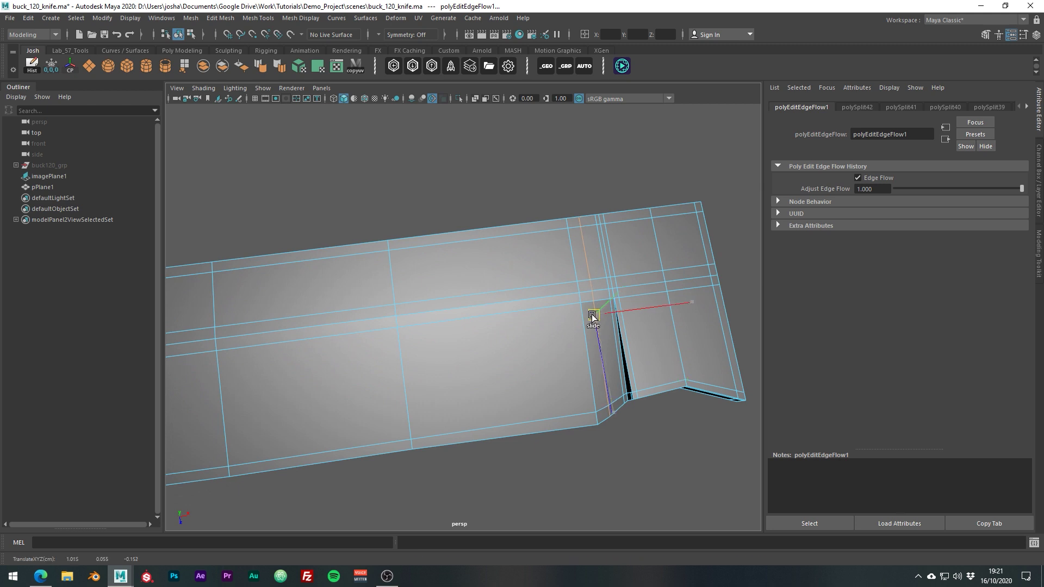
Check the heel, tang and full length of the blade in smooth preview.
key(3)
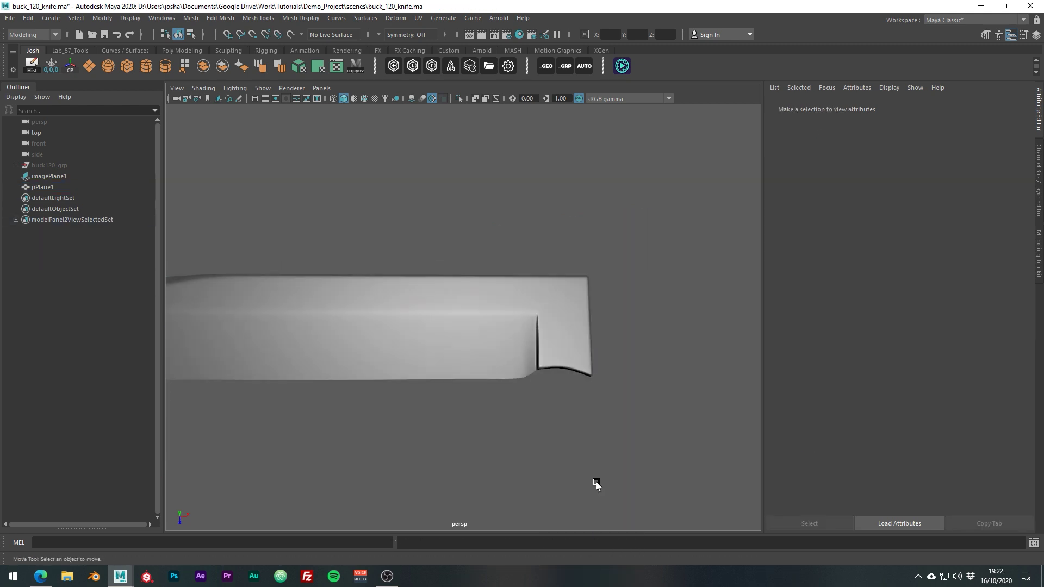
scroll(596, 483, down, 2)
alt+middle_drag(359, 398, 596, 407)
scroll(596, 407, down, 2)
mouse_move(522, 362)
alt+mouse_down()
mouse_move(527, 445)
mouse_move(526, 348)
alt+mouse_up()
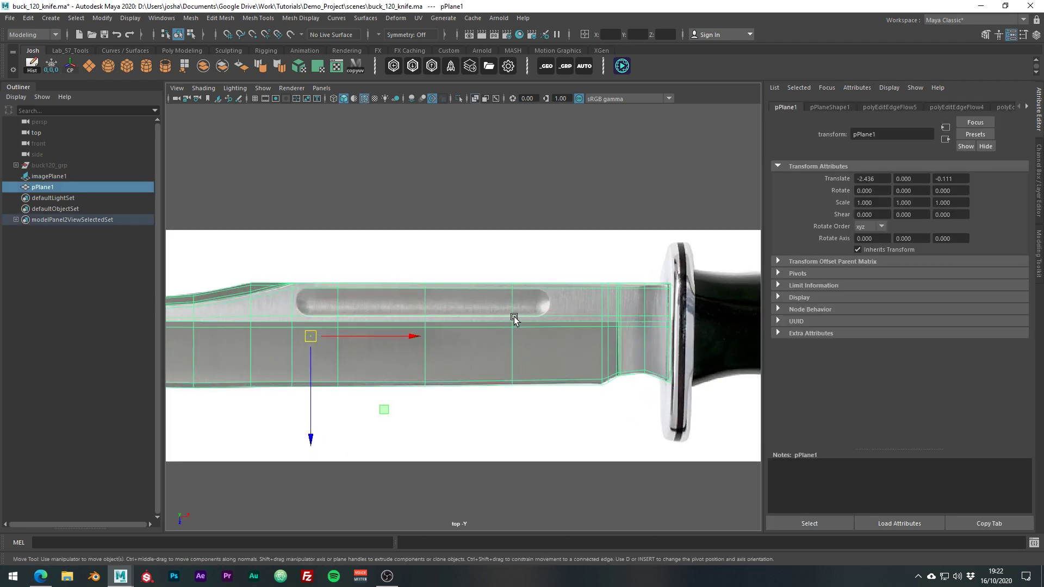
Try smoothing the blade mesh by one division level over the reference image and undo it.
shift+right_click(514, 316)
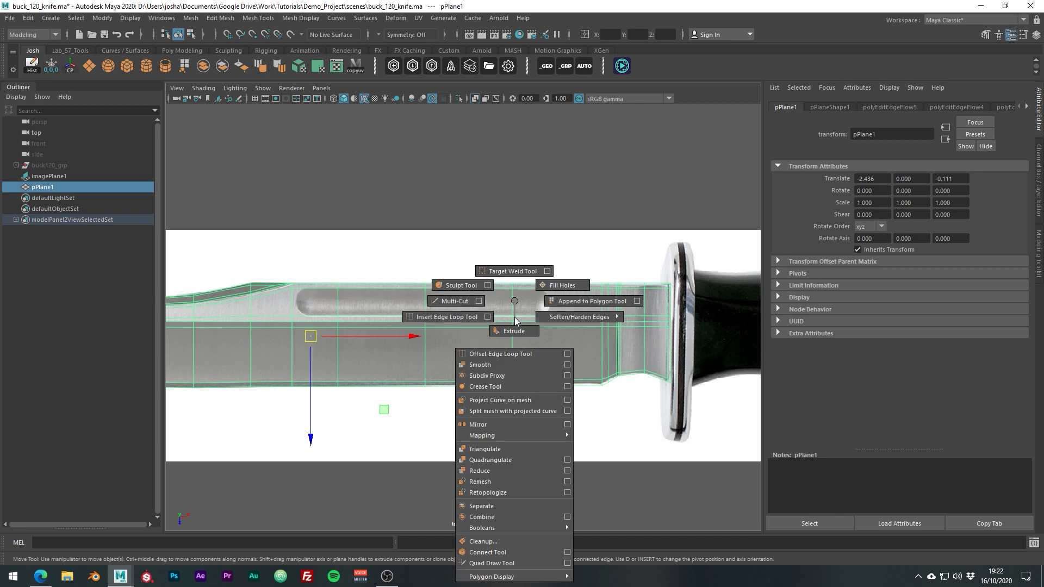
click(491, 366)
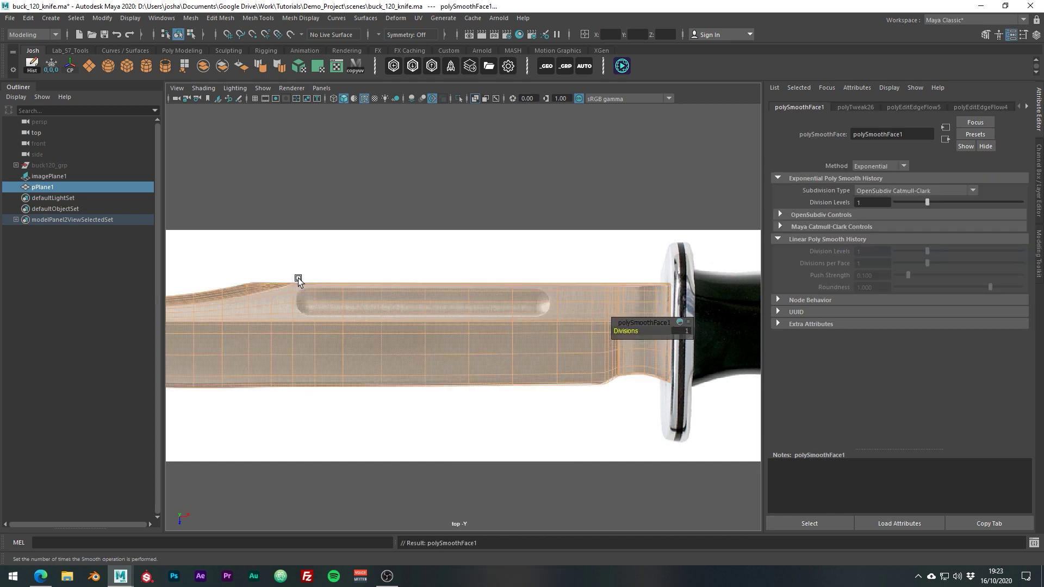
key(ctrl+z)
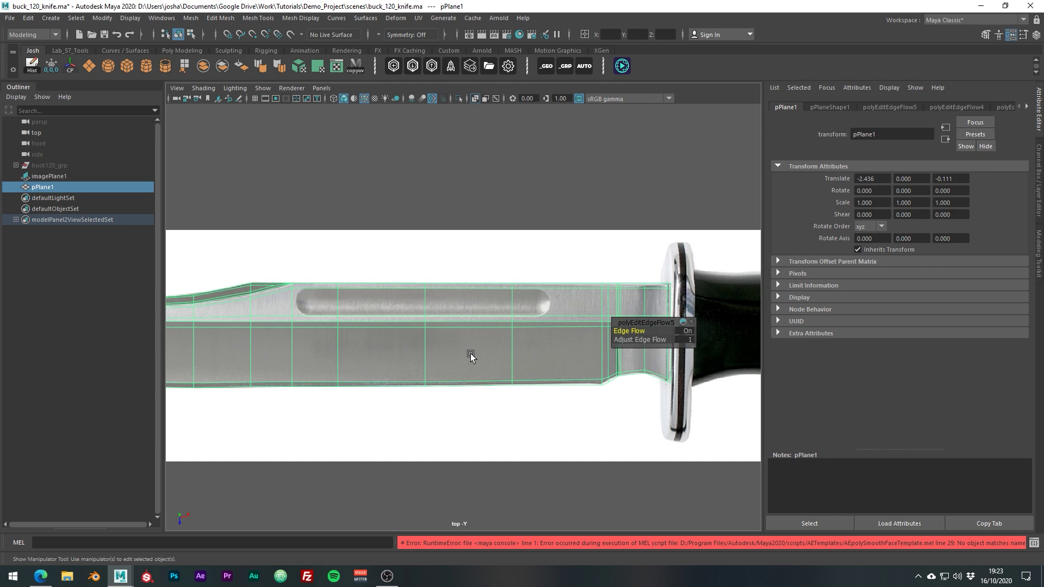
Cut a lengthwise edge along the blade's flat through the reference groove with Multi-Cut.
alt+middle_drag(324, 385, 478, 375)
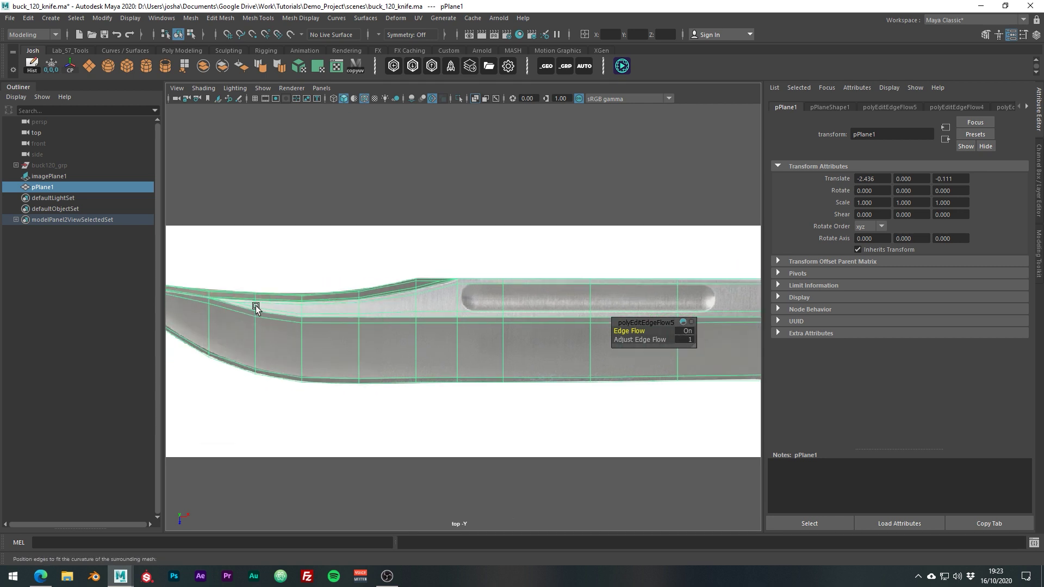
alt+middle_drag(456, 331, 393, 336)
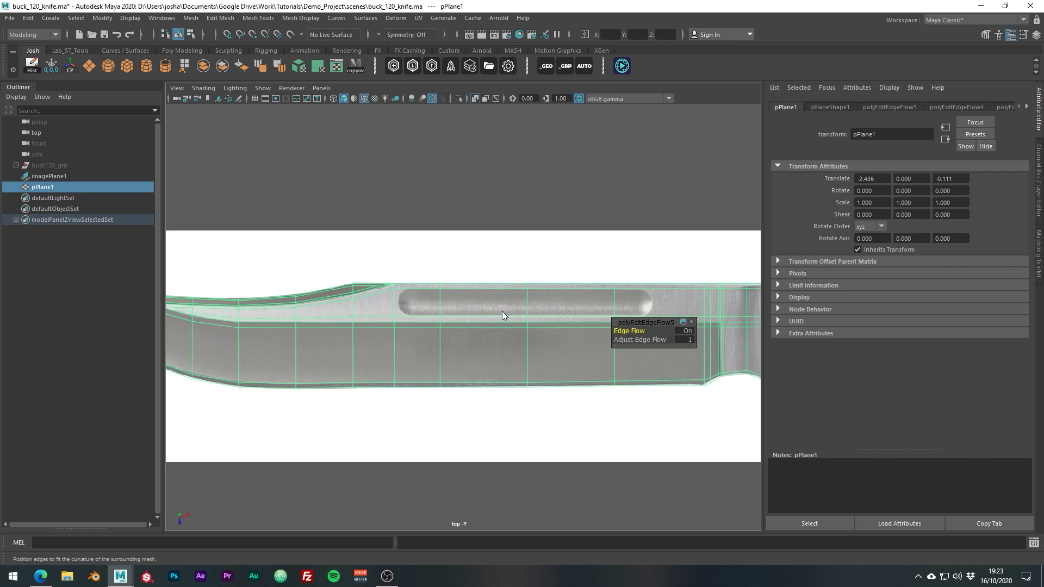
shift+right_drag(501, 311, 444, 297)
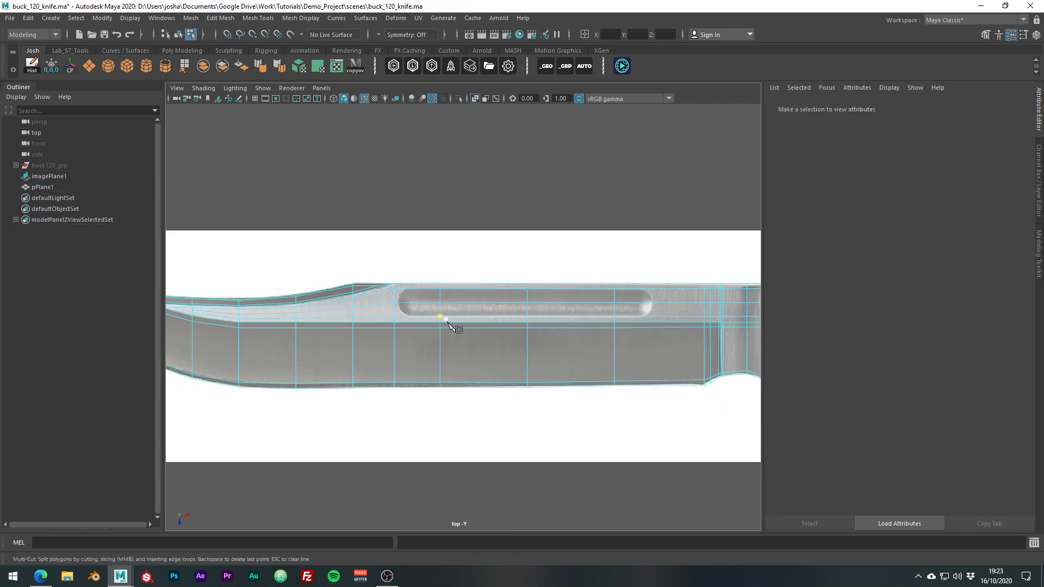
alt+middle_drag(261, 343, 298, 330)
scroll(298, 330, up, 5)
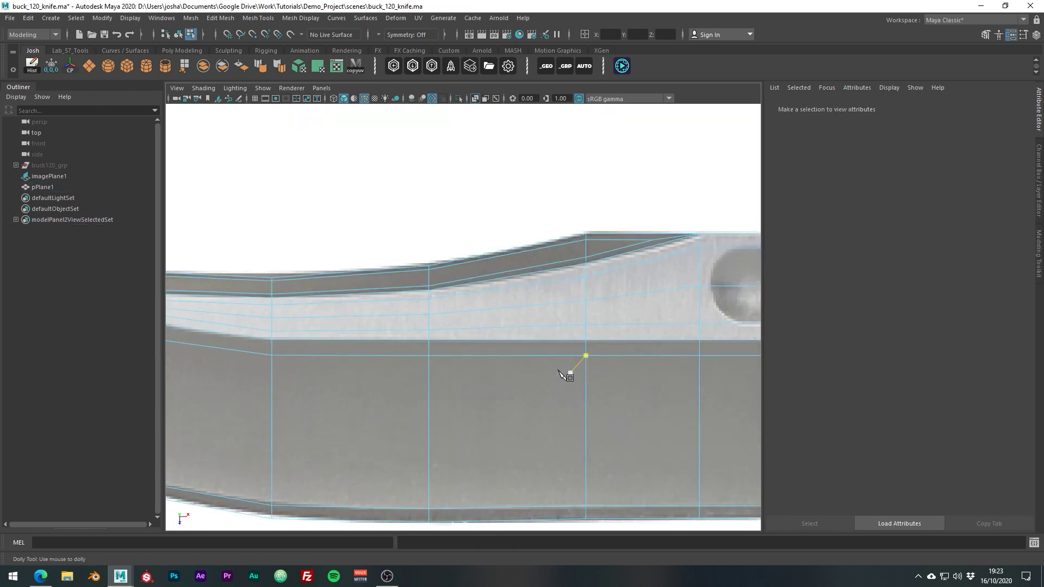
Adjust the position of a vertex on the blade's flat just behind the tip.
alt+middle_drag(641, 344, 558, 354)
key(w)
right_drag(393, 356, 333, 344)
click(326, 343)
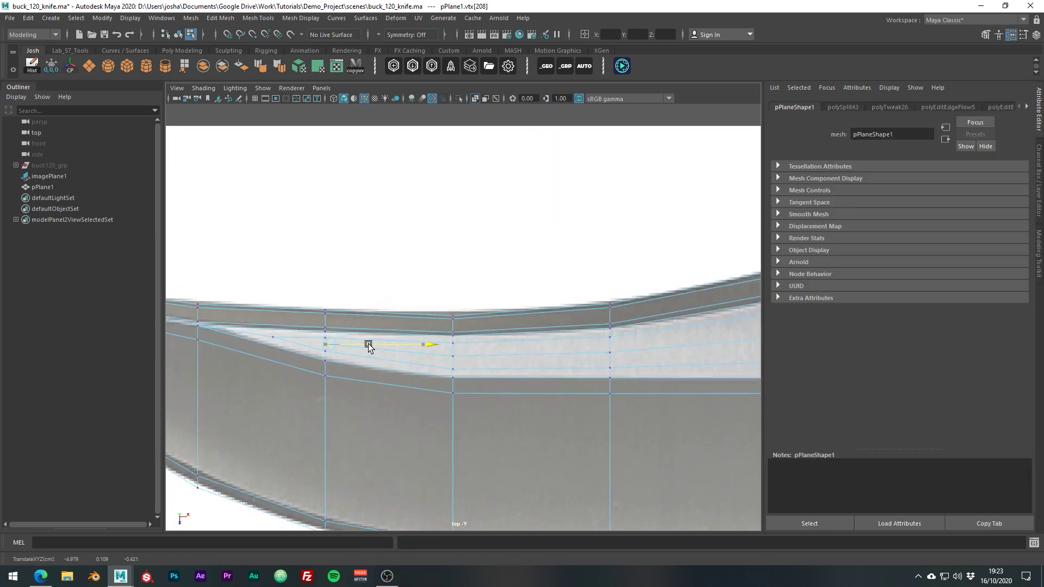
Create a polygon sphere with a radius of about 0.166 over the tip-side end of the reference groove.
alt+middle_drag(667, 356, 299, 371)
scroll(299, 371, down, 5)
scroll(504, 347, up, 8)
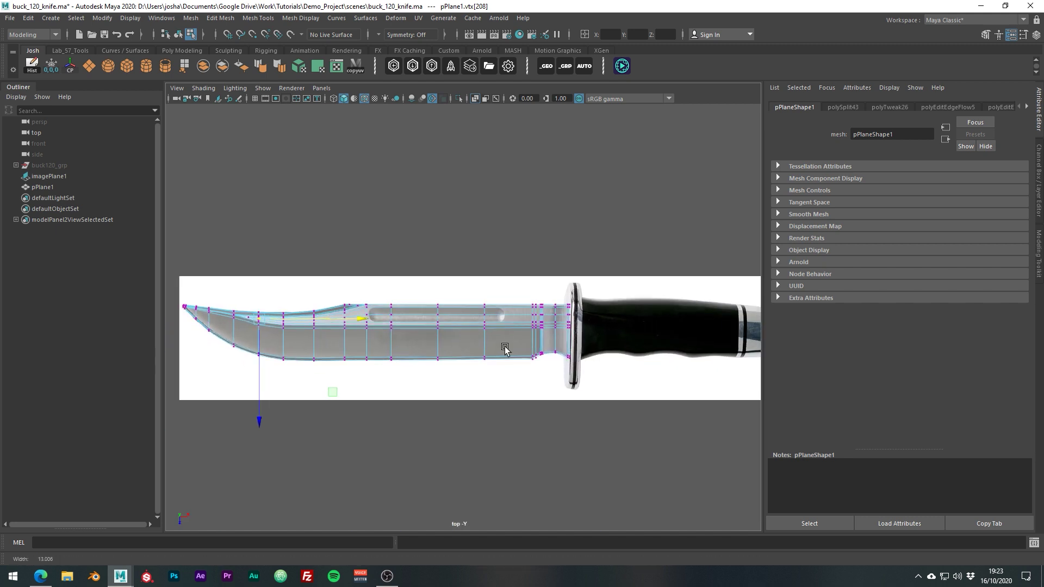
click(111, 65)
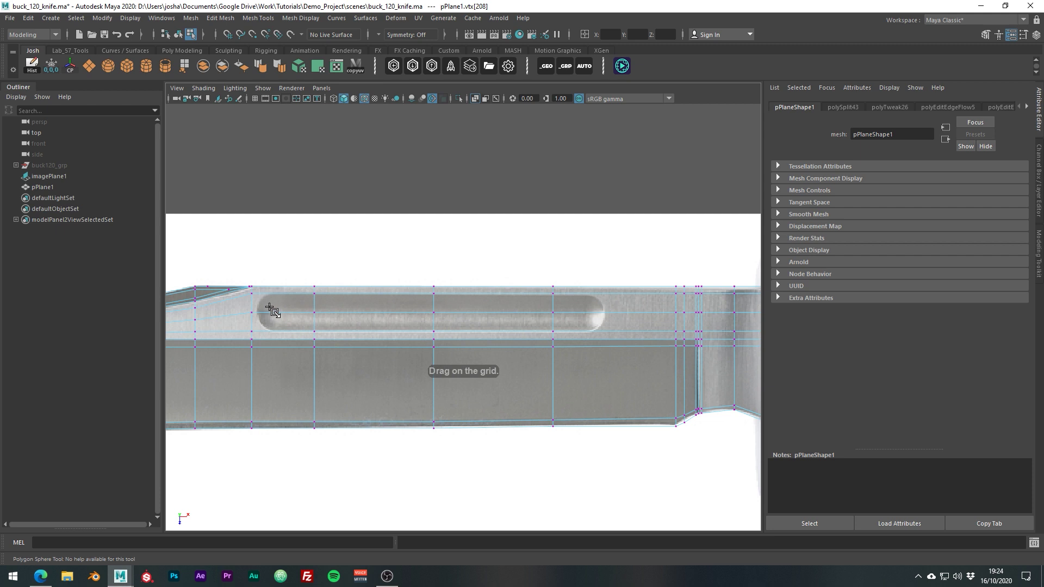
drag(275, 315, 311, 312)
drag(350, 383, 348, 381)
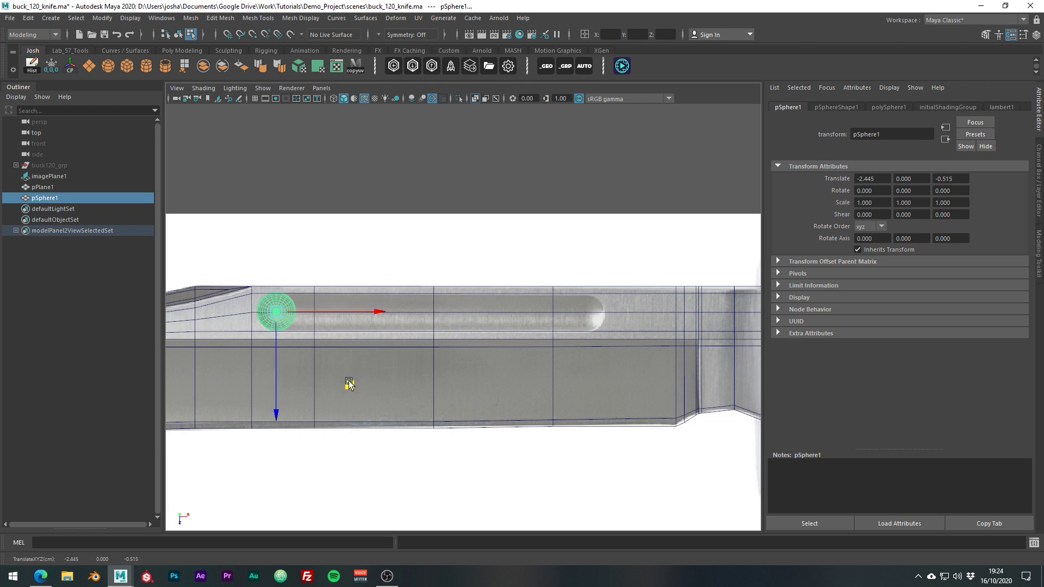
Set the sphere's axis and height subdivisions to 8 each.
click(822, 109)
click(878, 106)
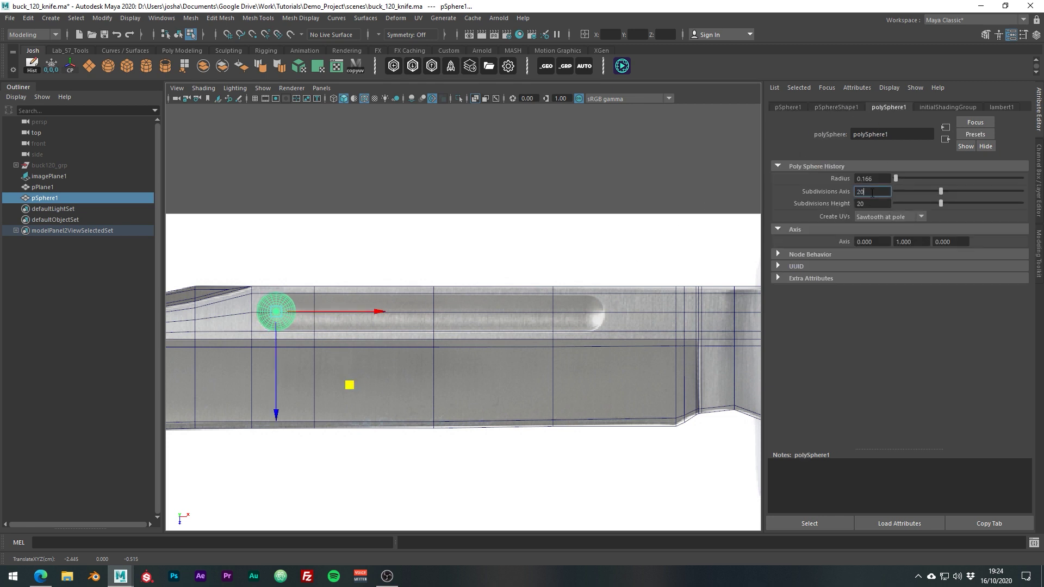
text(8)
key(Tab)
text(8)
key(Return)
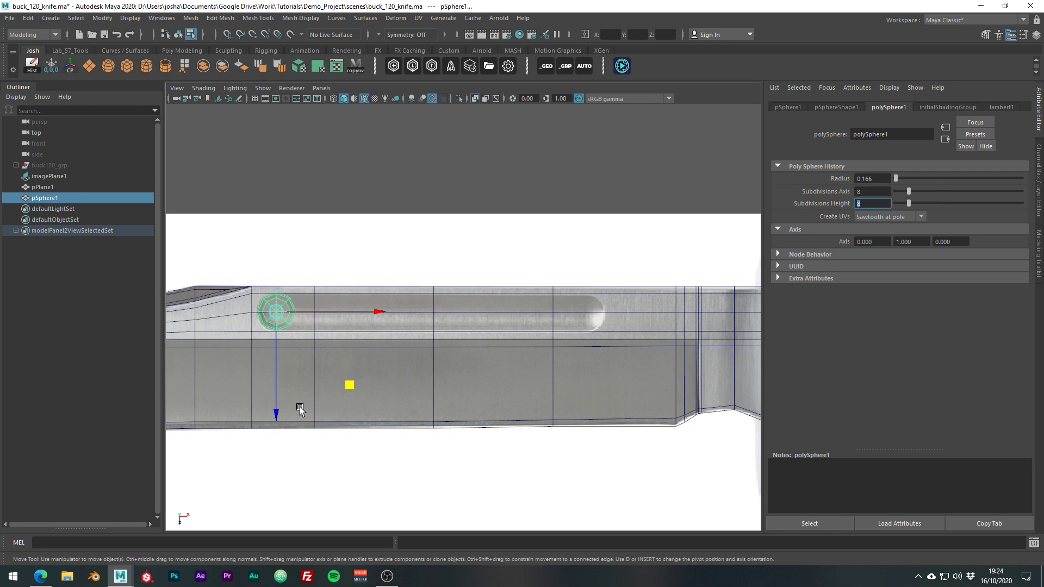
Bevel the edge loop through the sphere's middle, across the blade's length, into two closely spaced loops.
key(f)
right_drag(499, 290, 504, 249)
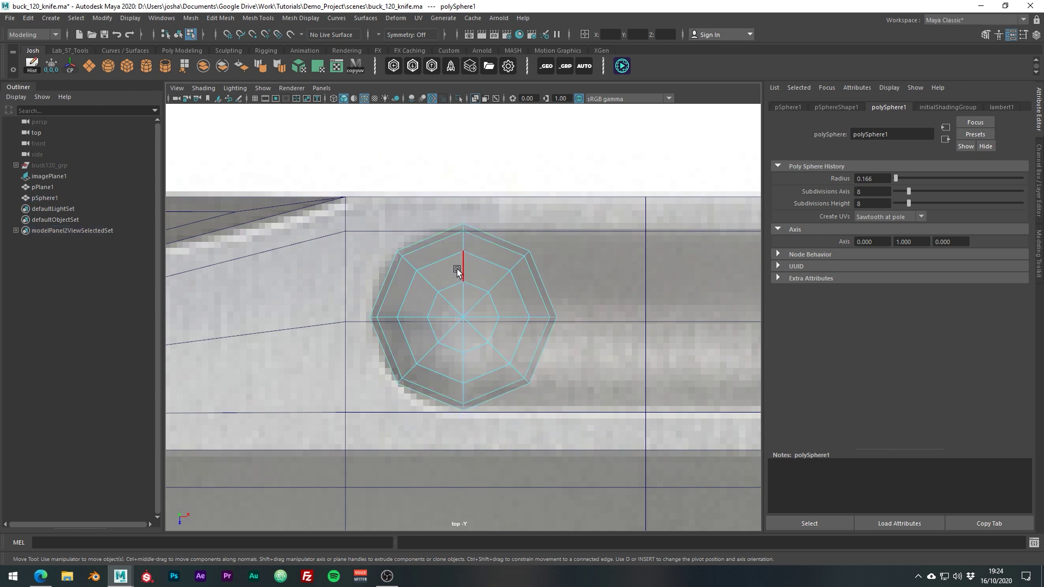
click(460, 271)
double_click(465, 338)
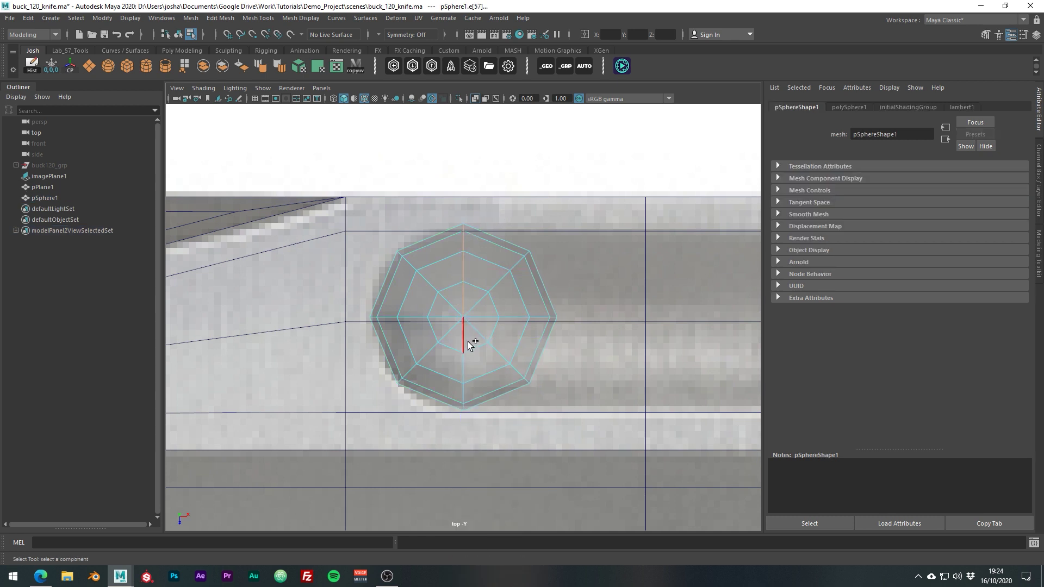
key(ctrl+b)
middle_drag(505, 332, 482, 330)
Stretch the sphere into a capsule by moving its guard-side half of vertices along X to the groove's far end.
right_drag(461, 272, 430, 272)
drag(611, 199, 462, 418)
key(w)
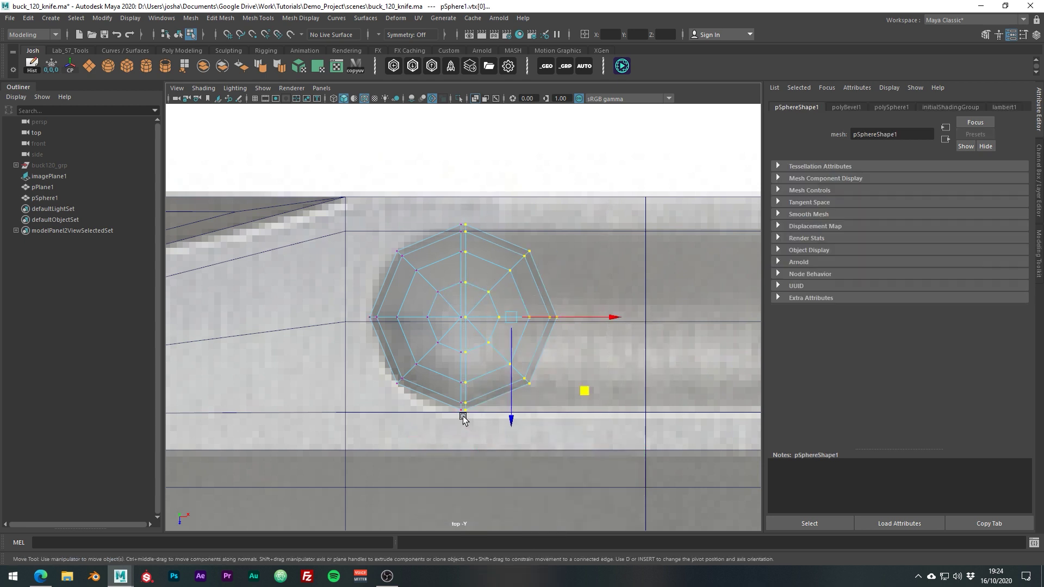
scroll(463, 418, down, 10)
alt+middle_drag(474, 349, 422, 373)
alt+right_drag(422, 374, 756, 429)
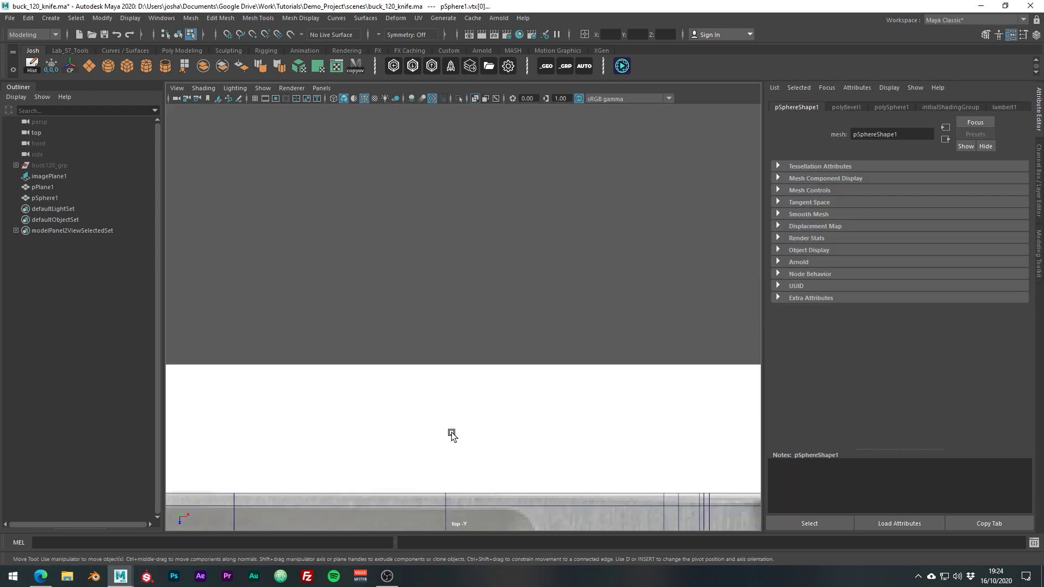
alt+middle_drag(455, 427, 489, 278)
shift+middle_drag(312, 415, 730, 419)
scroll(346, 426, down, 6)
click(398, 331)
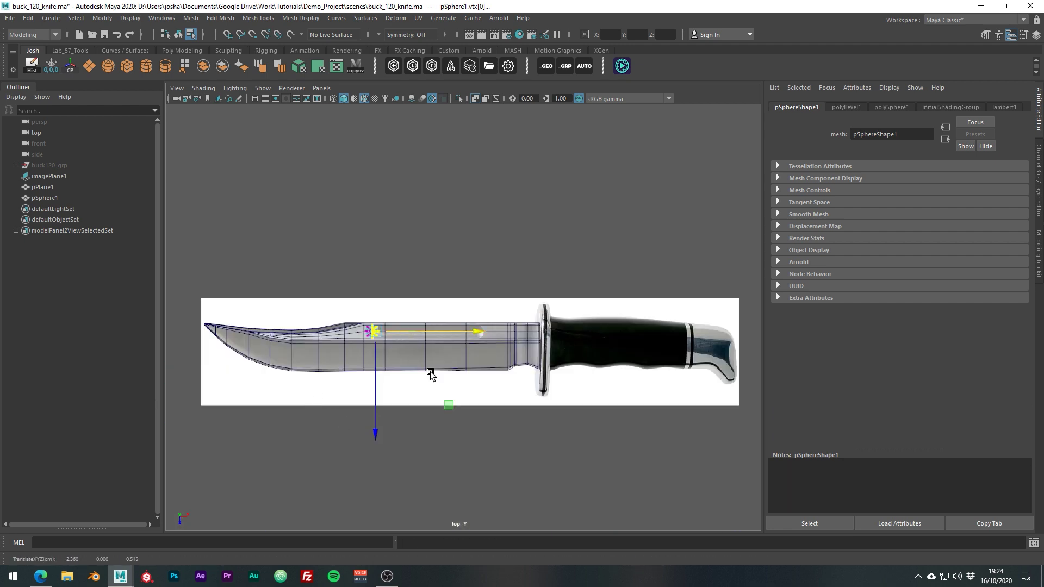
alt+right_drag(429, 373, 547, 354)
middle_drag(355, 375, 582, 379)
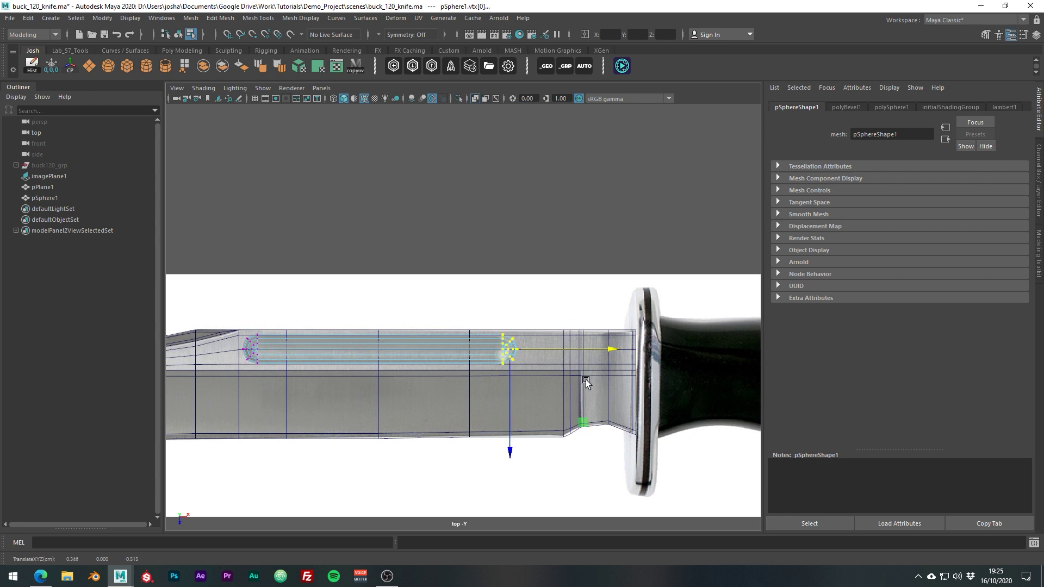
Fine-tune the capsule's guard-side vertices to match the rounded end of the reference groove.
scroll(559, 401, up, 8)
middle_drag(625, 447, 618, 452)
scroll(619, 452, down, 8)
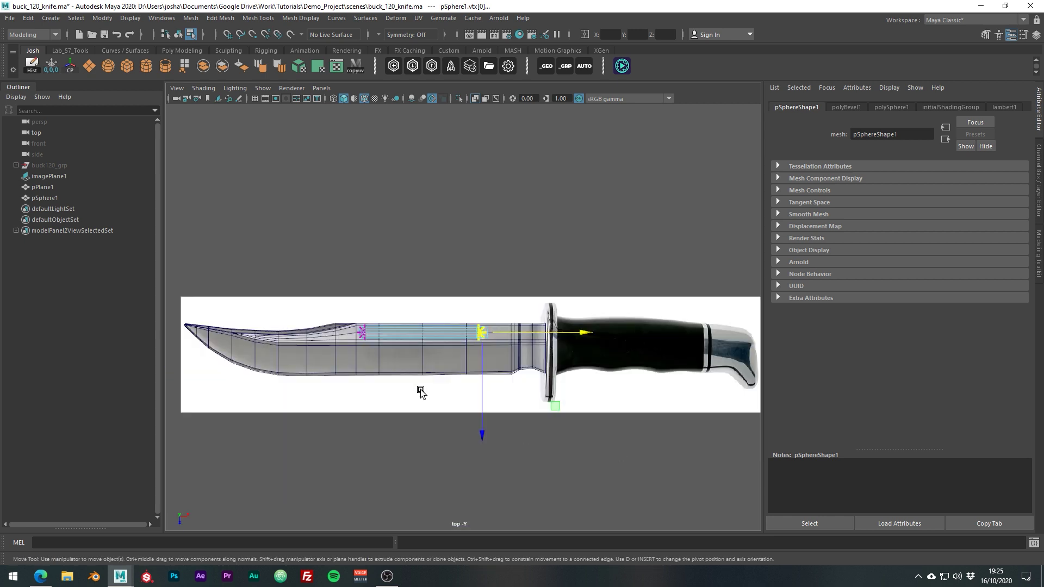
Show the blade and capsule in the perspective view and return the capsule to object mode.
scroll(495, 396, up, 5)
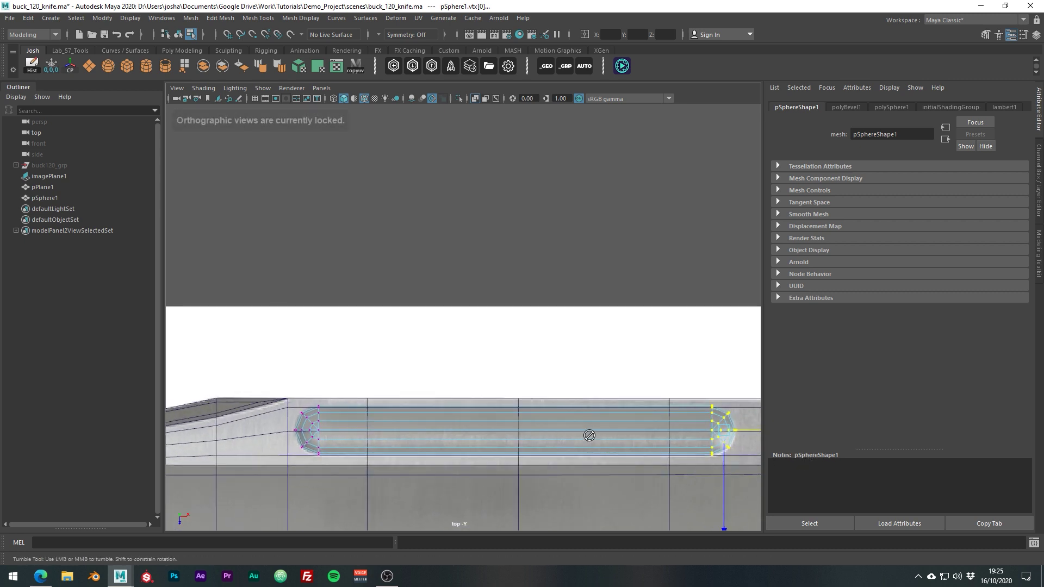
key(space)
key(space)
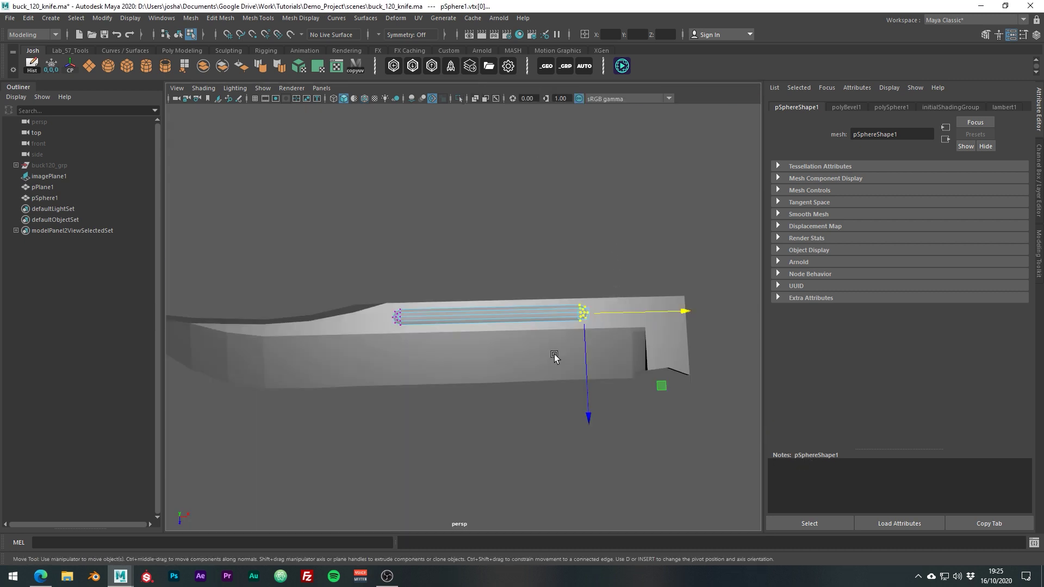
alt+drag(555, 357, 510, 324)
right_drag(516, 291, 569, 274)
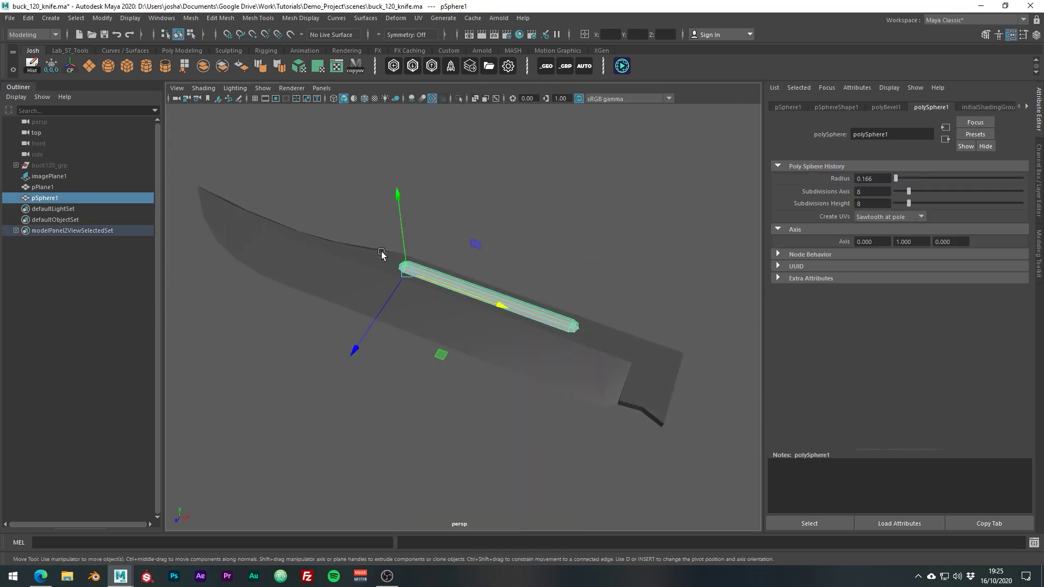
Snap the capsule's pivot to a vertex near its tip-side end and raise the capsule toward the blade's upper face.
scroll(384, 263, up, 6)
alt+drag(462, 383, 438, 305)
scroll(438, 304, up, 1)
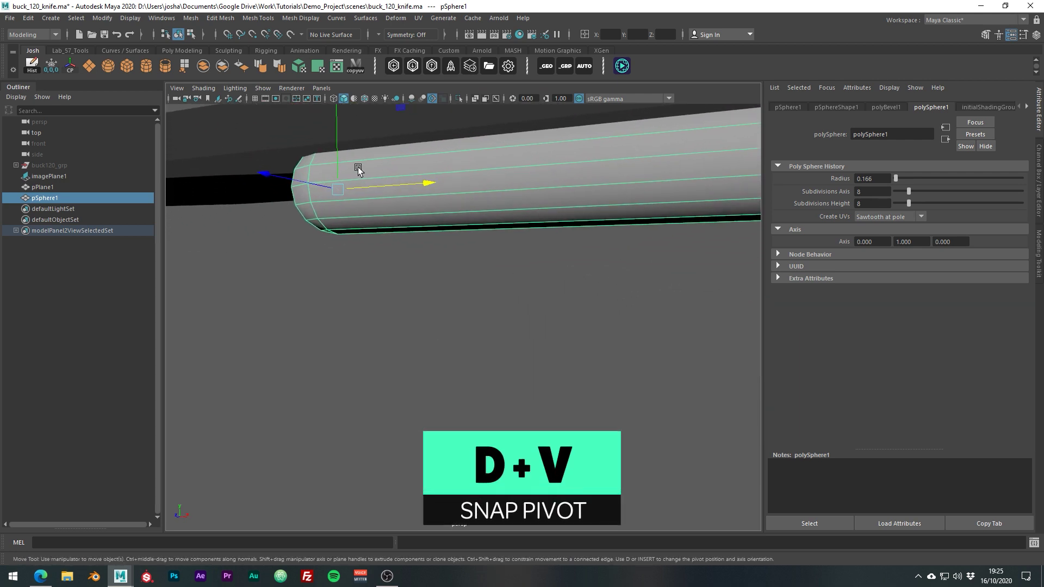
key(d)
key(v)
drag(354, 149, 463, 349)
click(328, 190)
key(v)
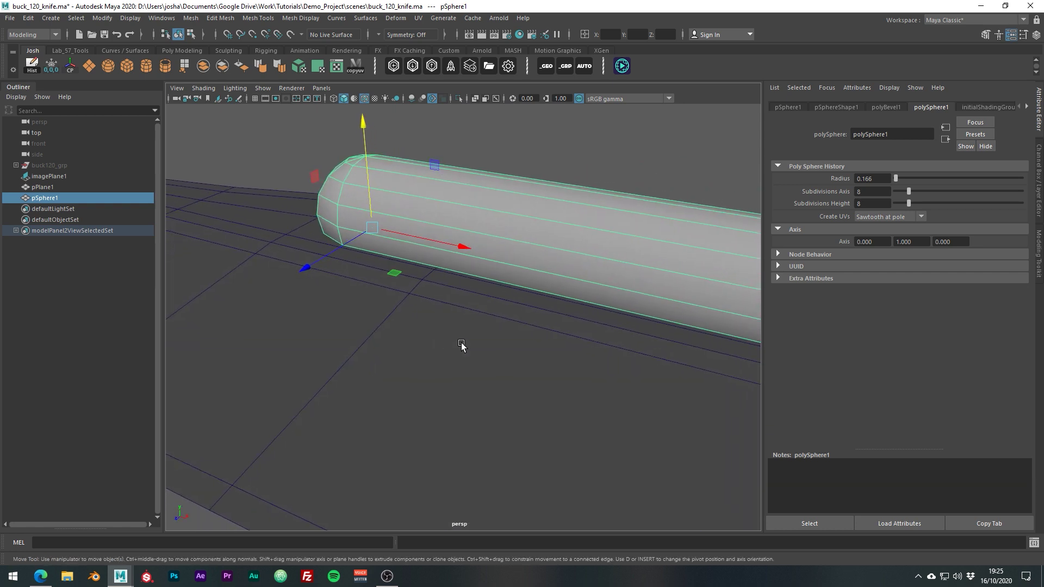
Subtract the capsule from the blade with a Boolean difference to carve the groove.
alt+right_drag(464, 350, 436, 331)
alt+drag(436, 330, 319, 273)
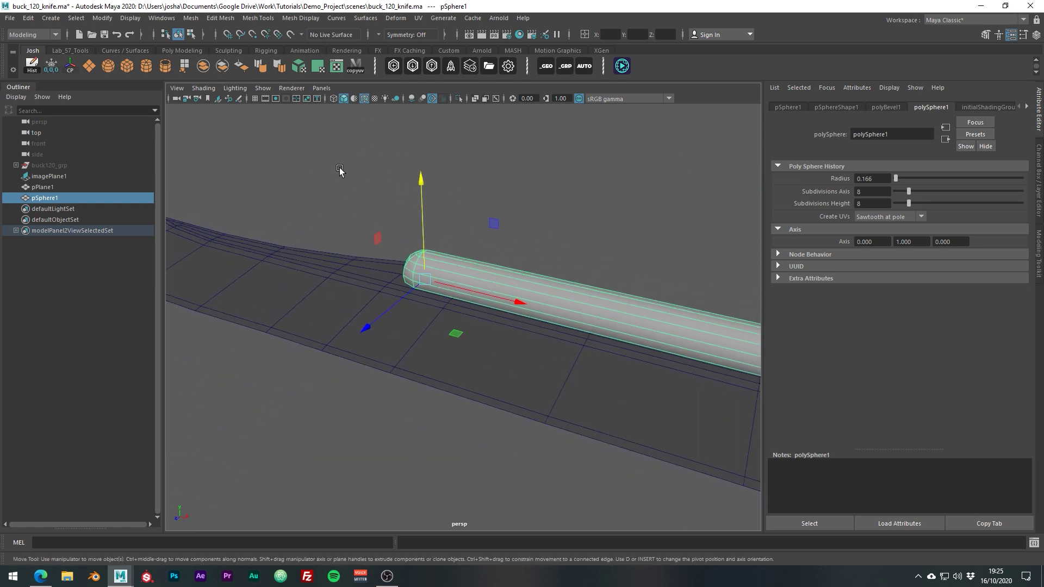
drag(339, 170, 241, 399)
shift+click(548, 315)
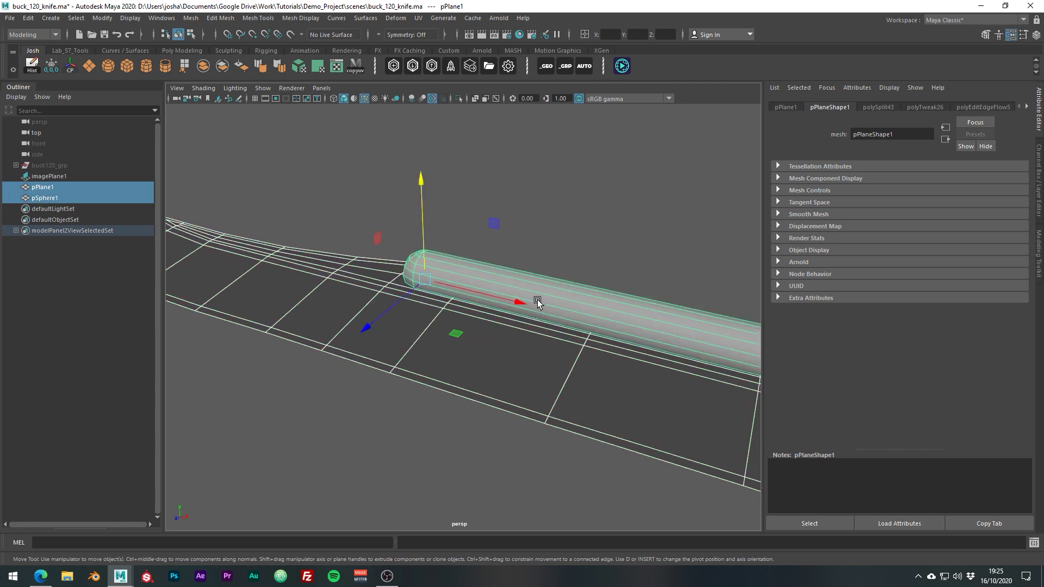
shift+right_click(558, 187)
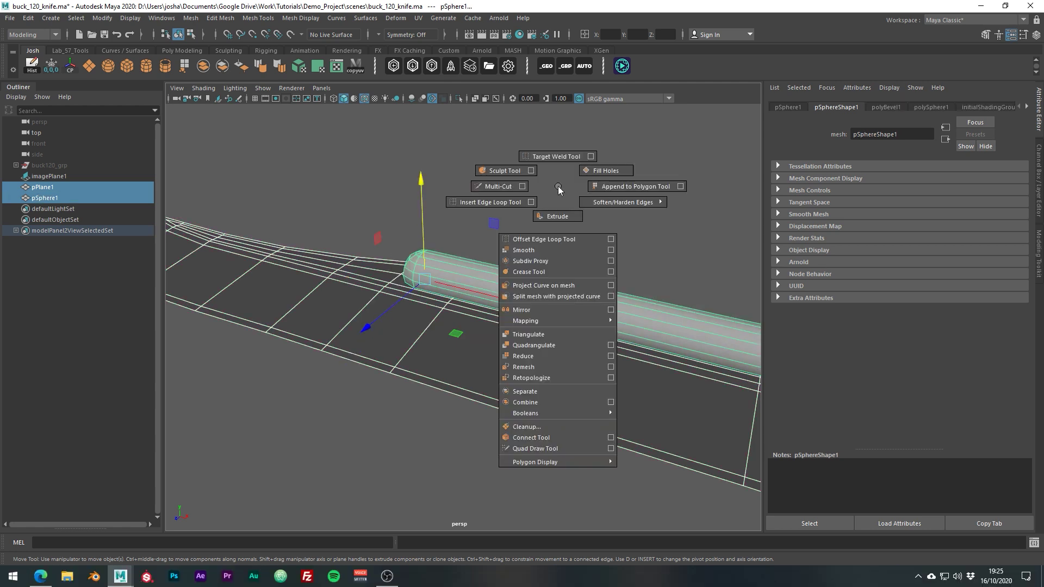
mouse_move(549, 414)
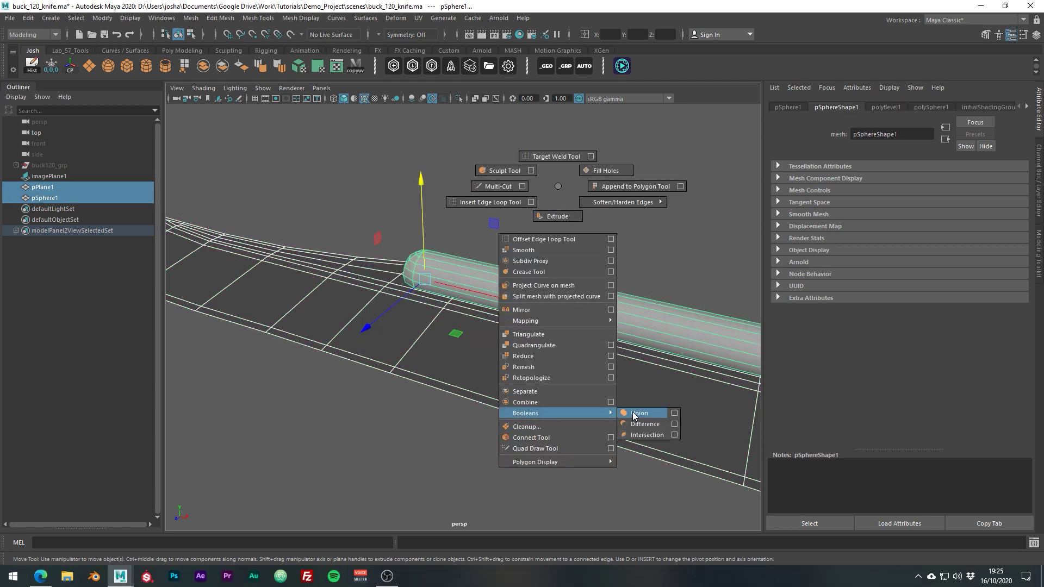
click(662, 425)
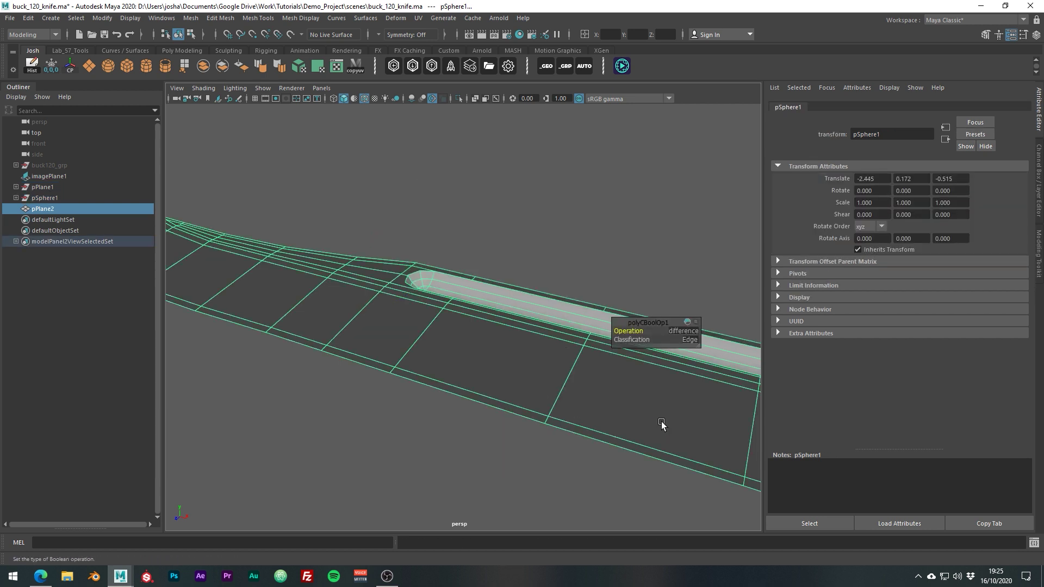
Assign the existing dark material to the grooved blade and delete its construction history.
right_click(496, 365)
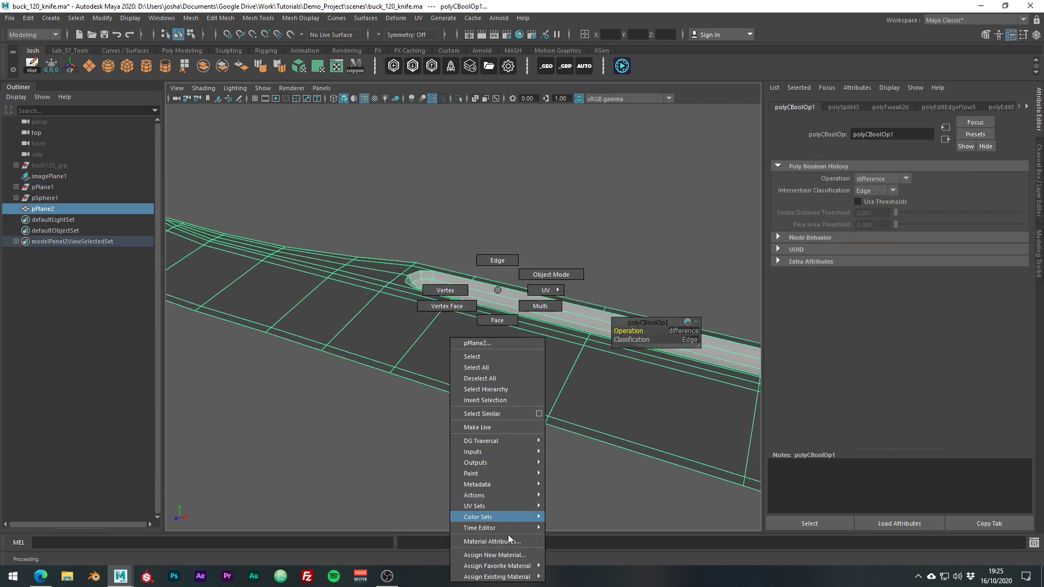
mouse_move(520, 577)
click(573, 562)
click(493, 473)
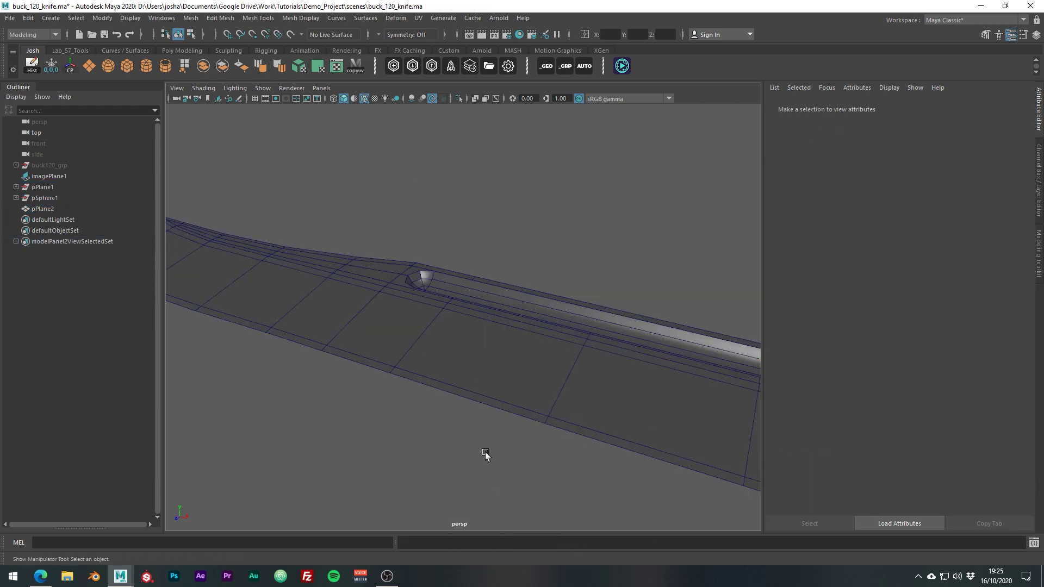
click(275, 324)
click(50, 73)
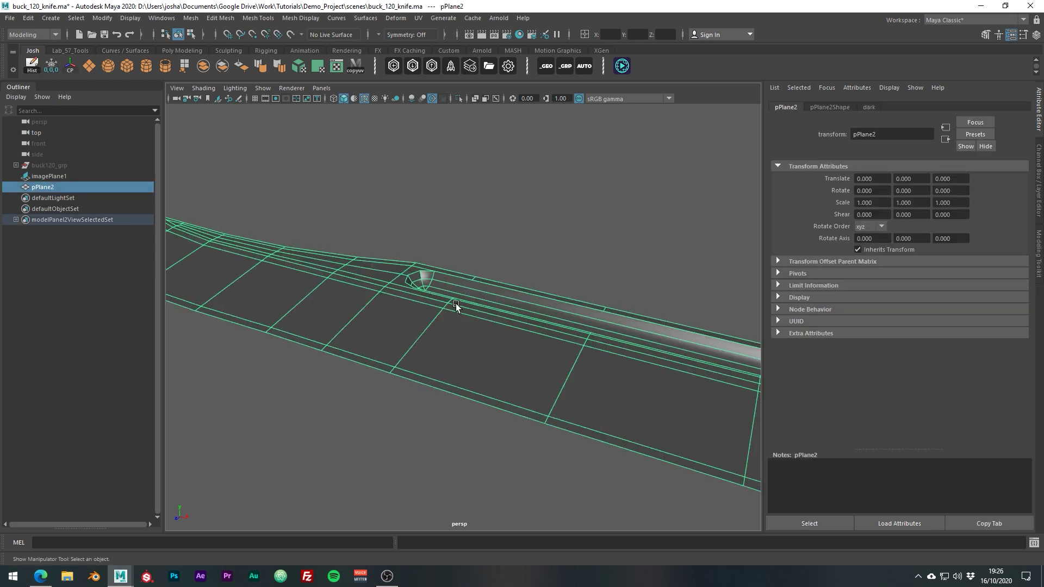
Target-weld the stray vertices beside the groove's rounded ends to the outermost vertex at each end.
alt+drag(456, 304, 522, 369)
key(w)
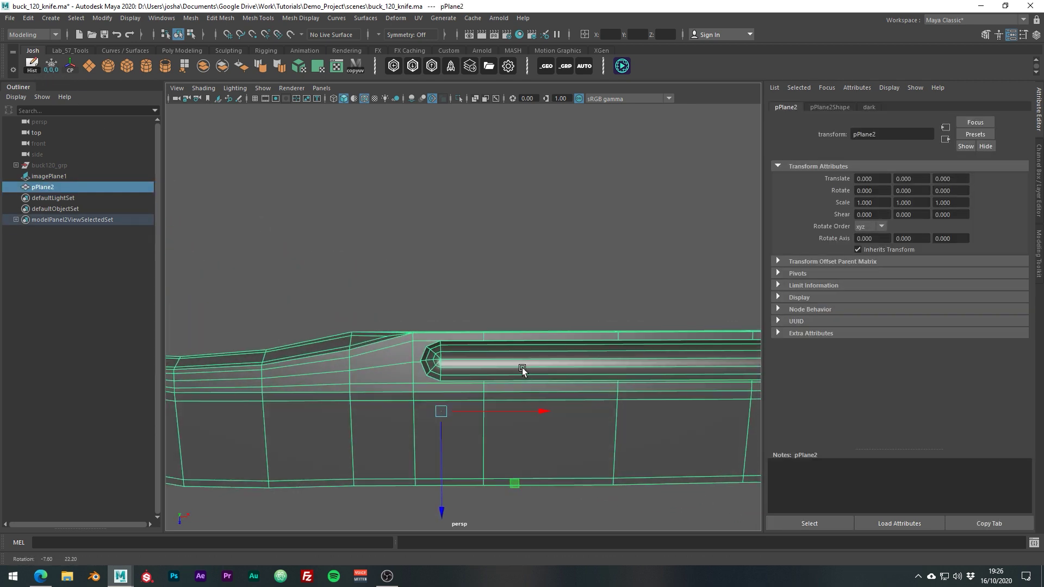
scroll(443, 374, up, 3)
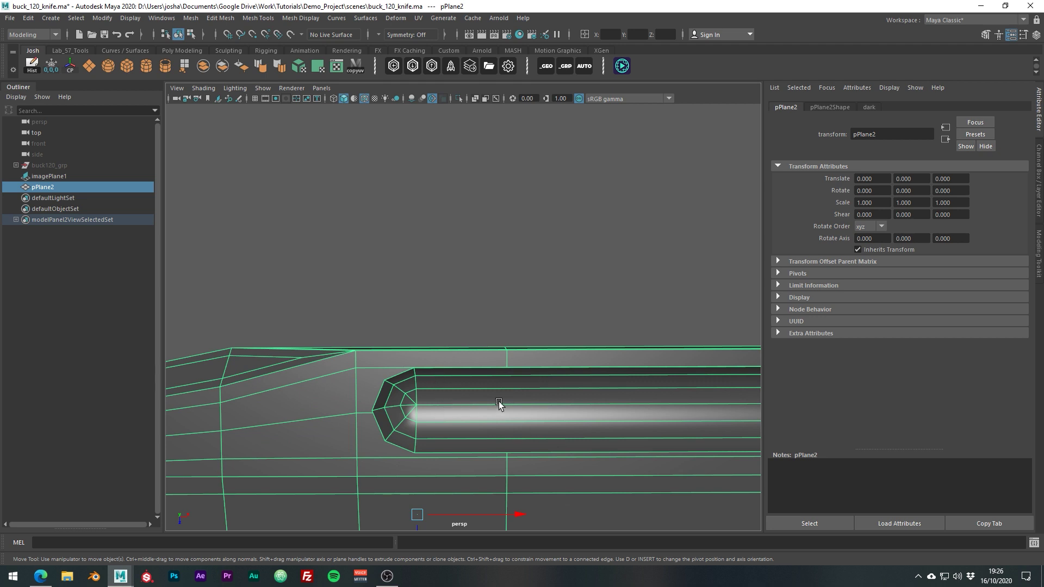
shift+right_drag(499, 407, 492, 262)
alt+middle_drag(370, 421, 373, 354)
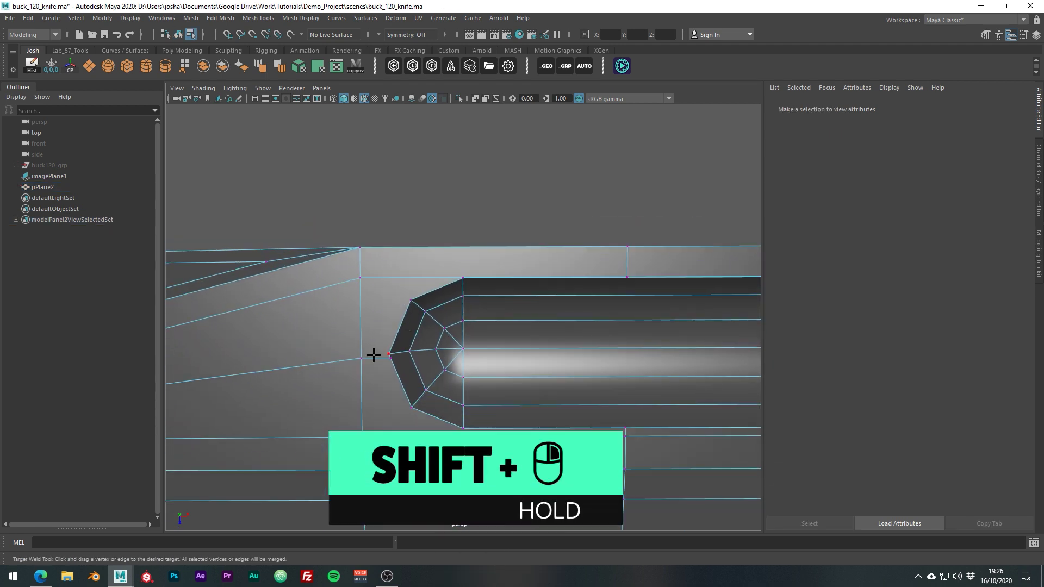
alt+middle_drag(587, 356, 217, 349)
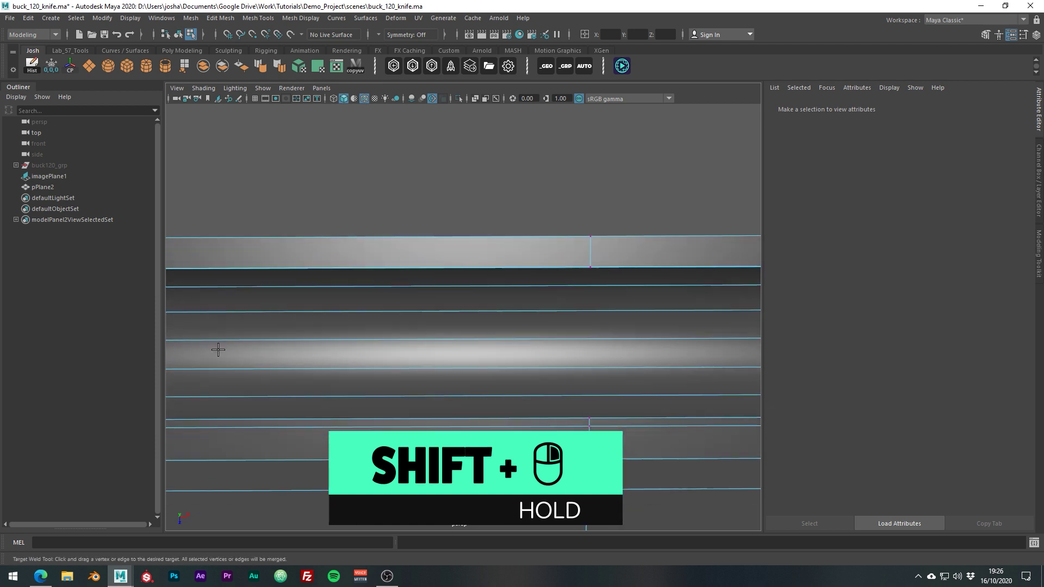
alt+middle_drag(633, 362, 195, 334)
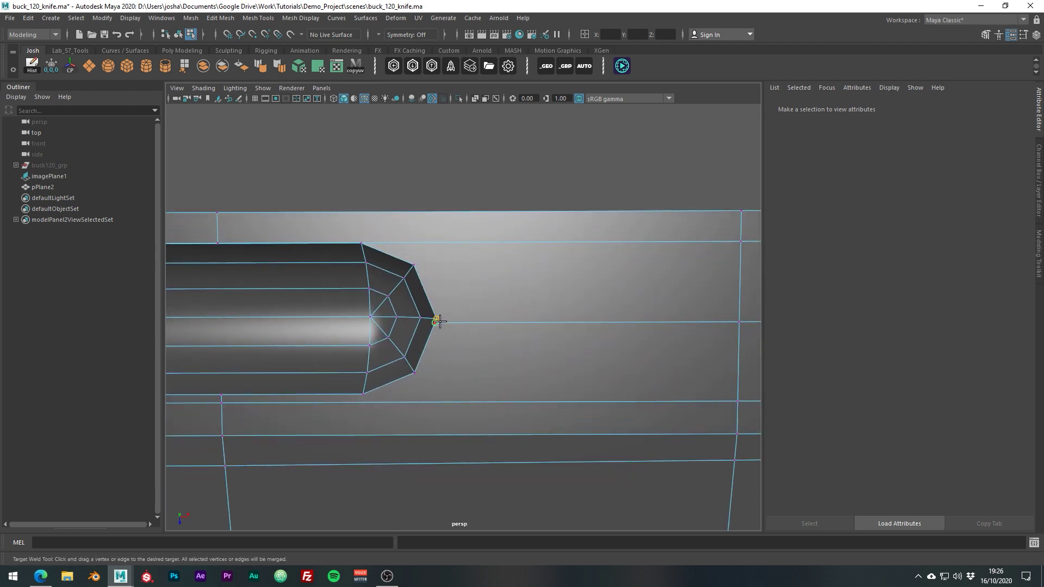
alt+middle_drag(279, 387, 738, 406)
alt+middle_drag(233, 405, 694, 333)
alt+middle_drag(185, 333, 379, 398)
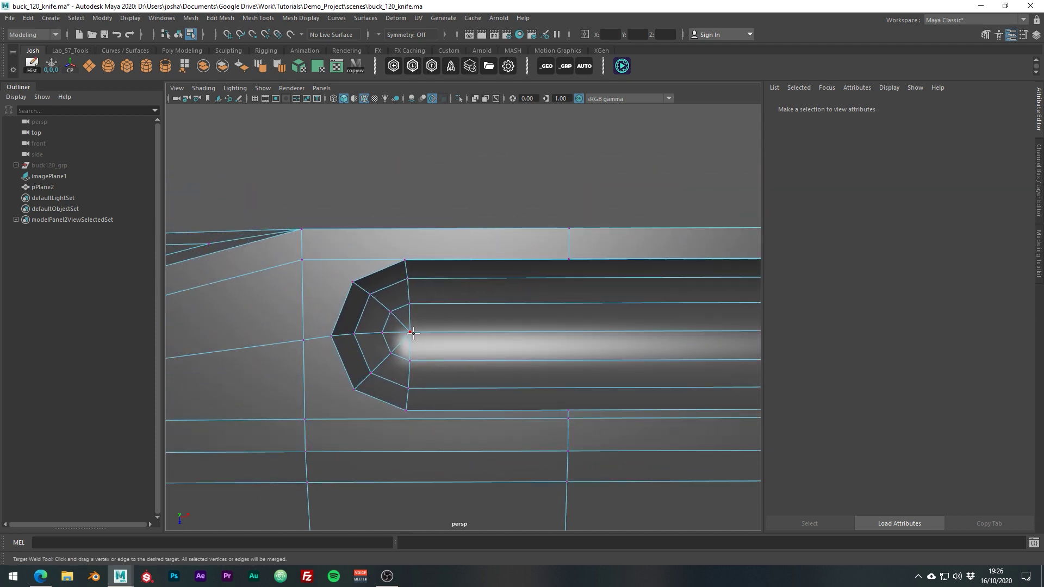
Use Multi-Cut to connect the rounded corner vertices at the groove's tip-side end to the adjacent blade vertices.
shift+right_drag(453, 298, 396, 300)
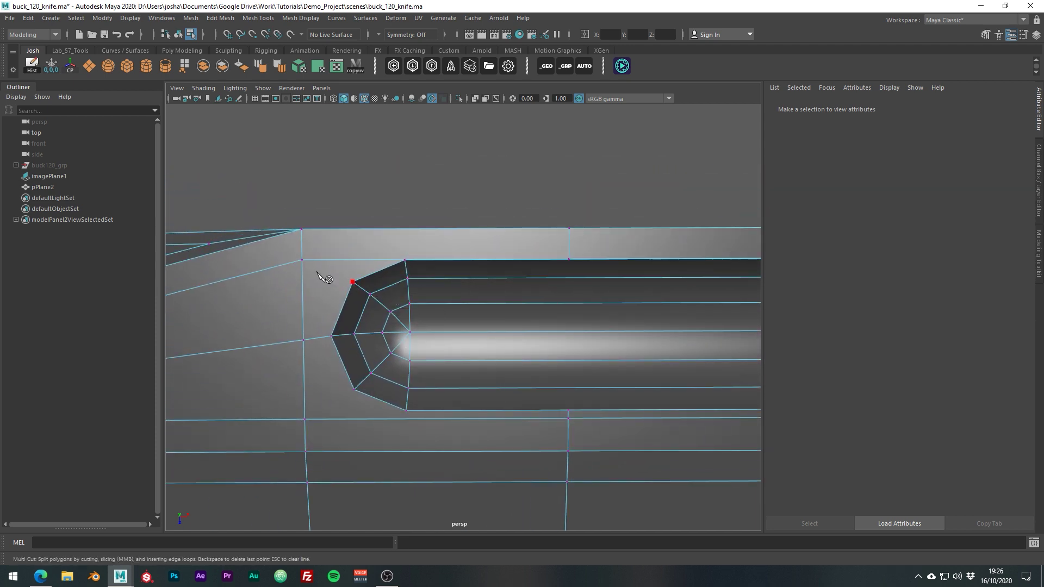
click(302, 261)
right_click(305, 420)
click(305, 419)
click(353, 390)
Cut new edges around the groove's handle-side end and connect its rounded corner vertices to the surrounding blade topology.
alt+middle_drag(629, 344, 246, 330)
alt+middle_drag(663, 329, 169, 322)
alt+middle_drag(667, 303, 387, 302)
click(446, 269)
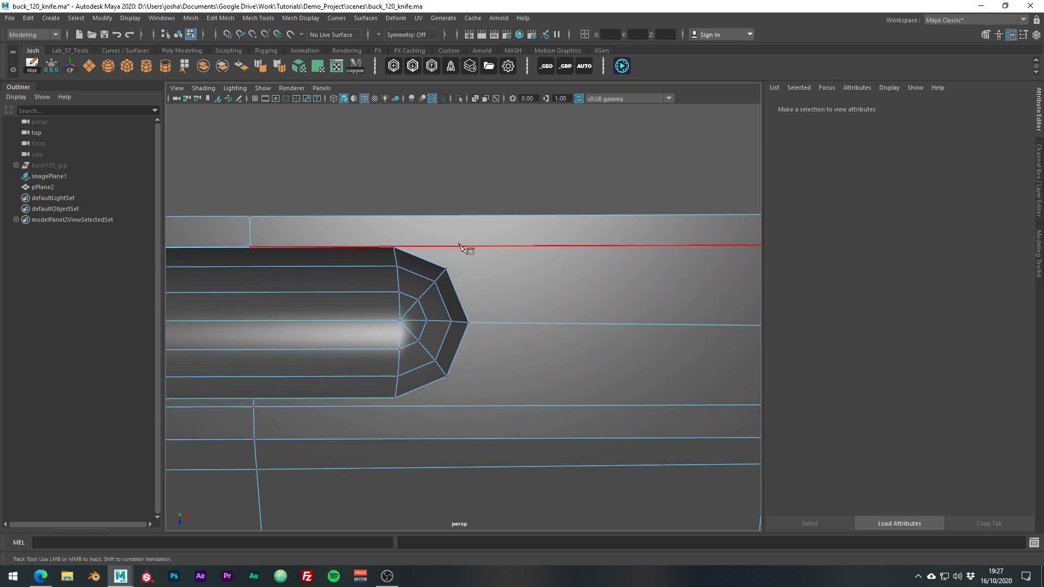
ctrl+click(463, 245)
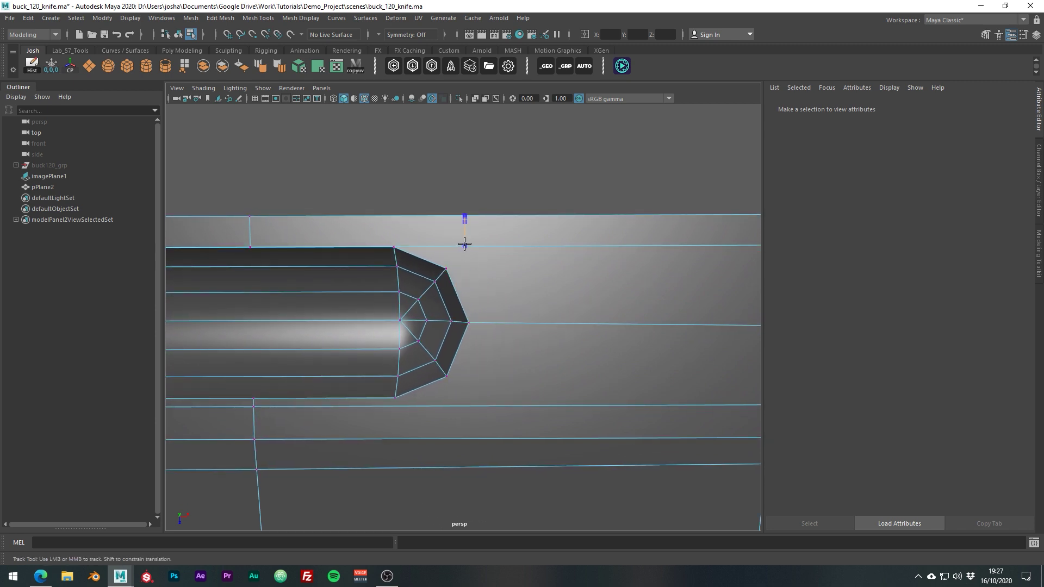
ctrl+click(480, 414)
click(477, 409)
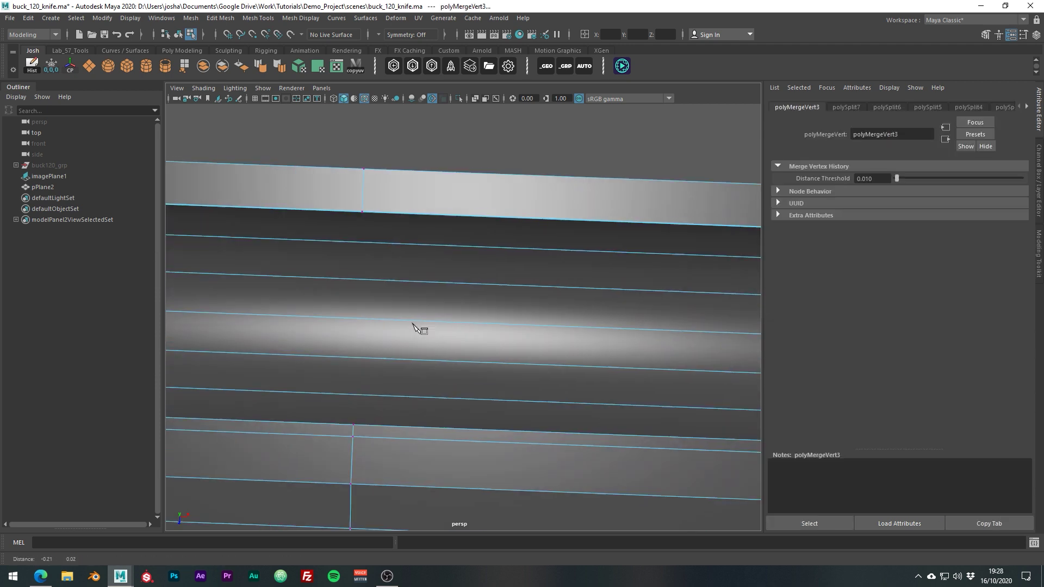
Cut an edge from the spine down to the upper corner of the groove's tip-side end.
alt+middle_drag(415, 326, 621, 333)
alt+drag(493, 298, 493, 300)
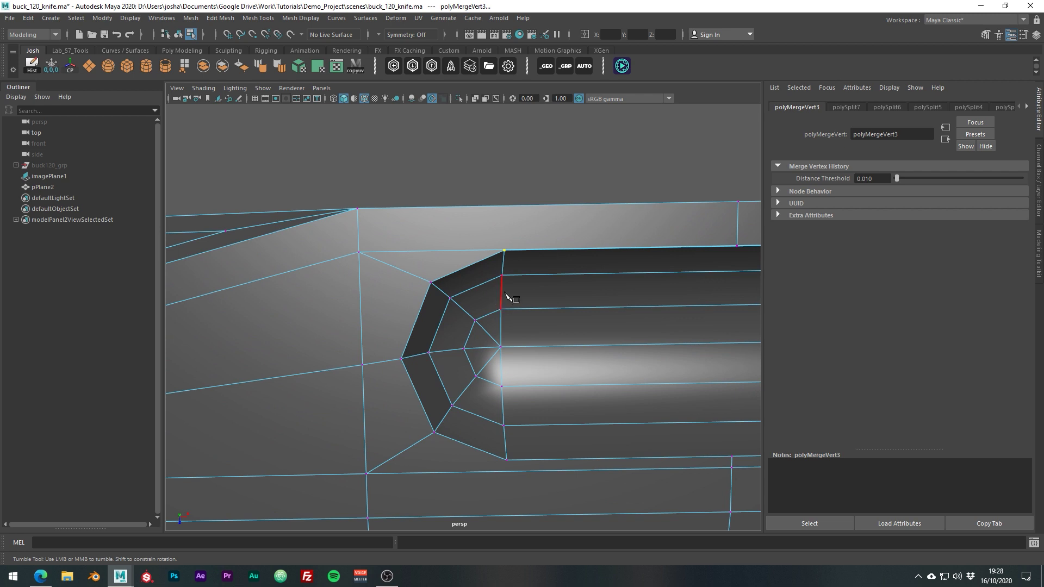
alt+drag(506, 296, 504, 375)
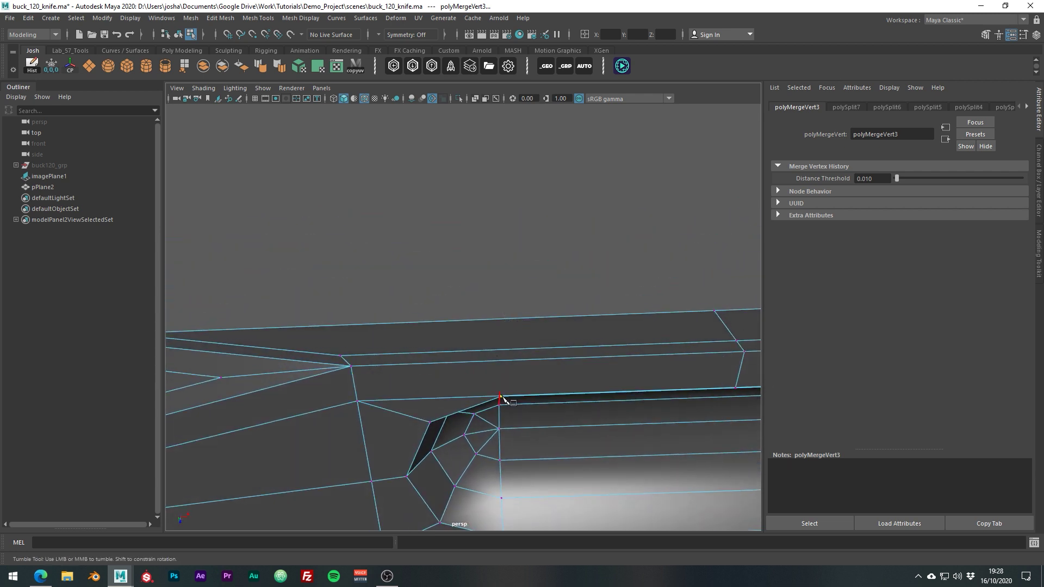
click(501, 398)
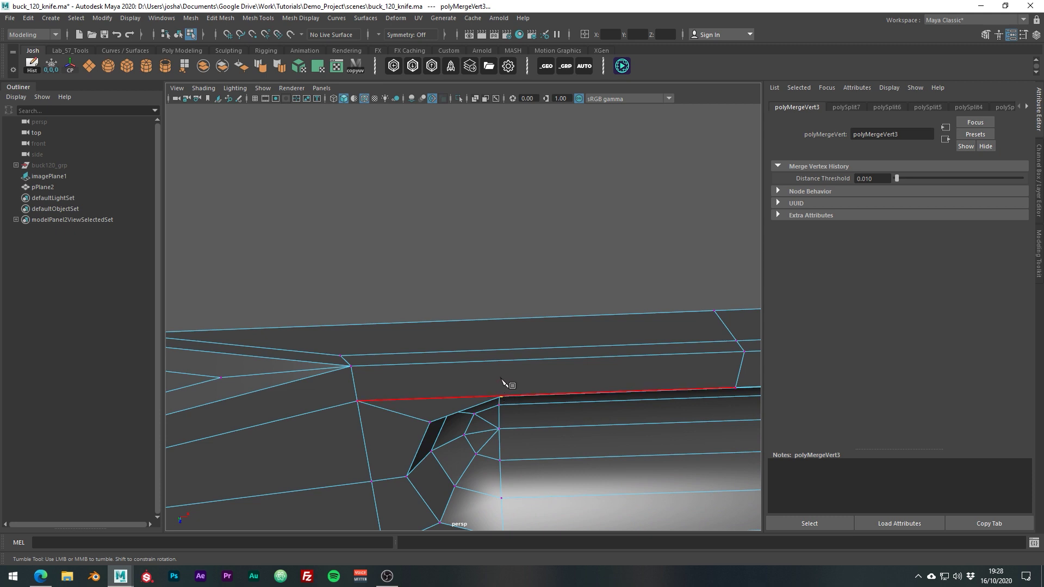
click(492, 321)
click(496, 362)
alt+drag(509, 435, 495, 242)
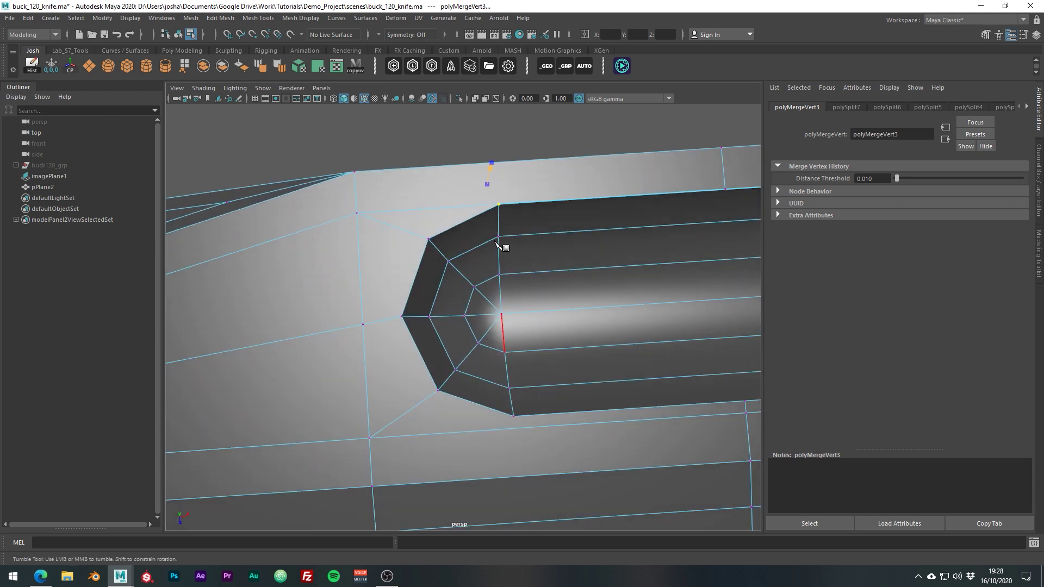
click(499, 205)
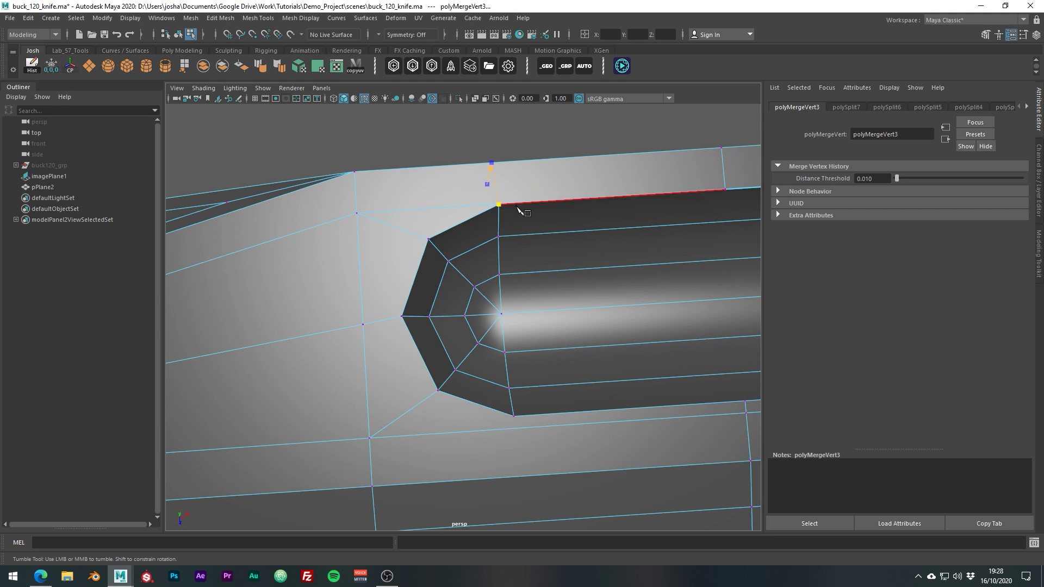
right_click(577, 216)
Merge the overlapping vertices at the corners of the groove's tip-side end.
alt+middle_drag(571, 220, 586, 291)
alt+right_drag(524, 295, 699, 314)
alt+middle_drag(697, 262, 621, 300)
key(w)
right_drag(502, 289, 451, 293)
click(491, 347)
shift+right_drag(512, 362, 507, 340)
alt+middle_drag(478, 378, 471, 345)
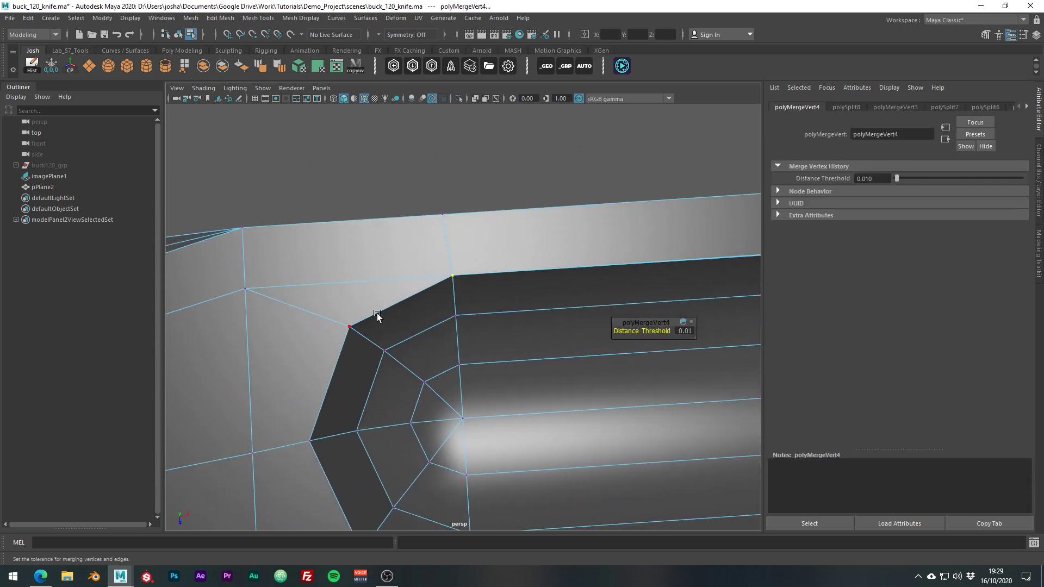
alt+middle_drag(514, 425, 500, 264)
key(g)
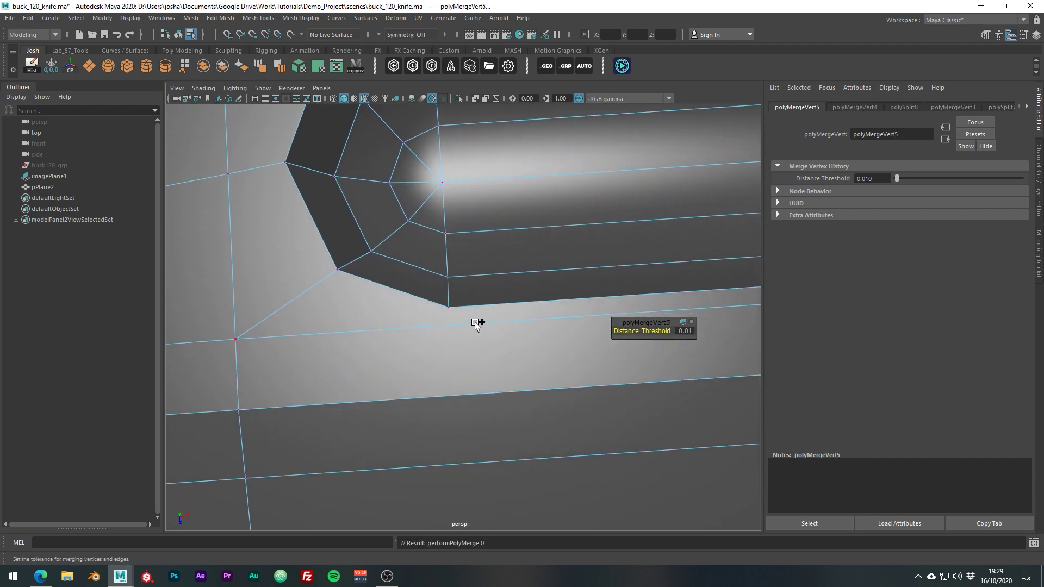
Insert an edge loop below the groove's tip-side end and connect it to the groove's lower corner vertex.
shift+right_drag(475, 322, 445, 322)
ctrl+click(451, 325)
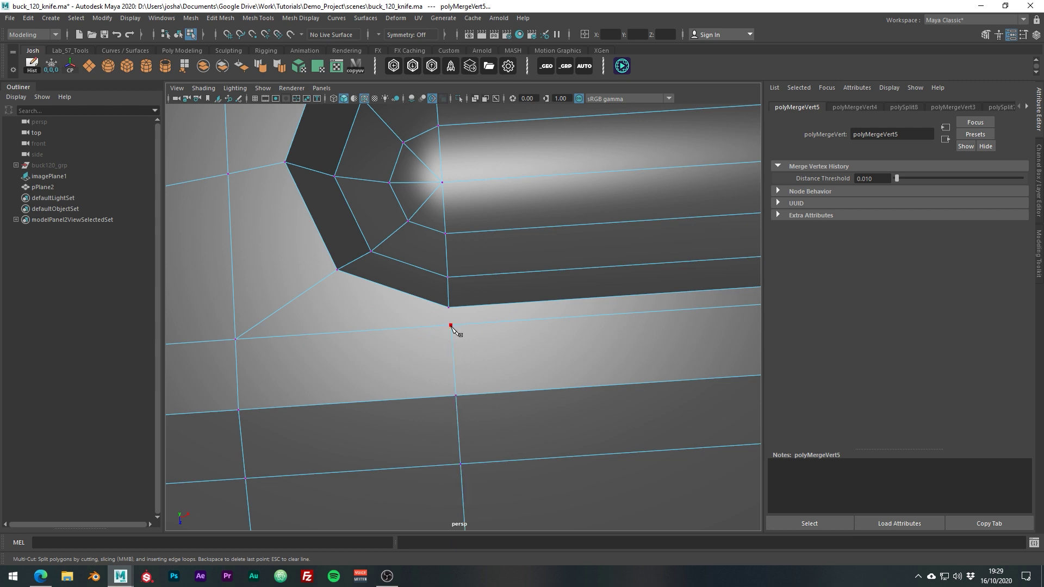
click(448, 308)
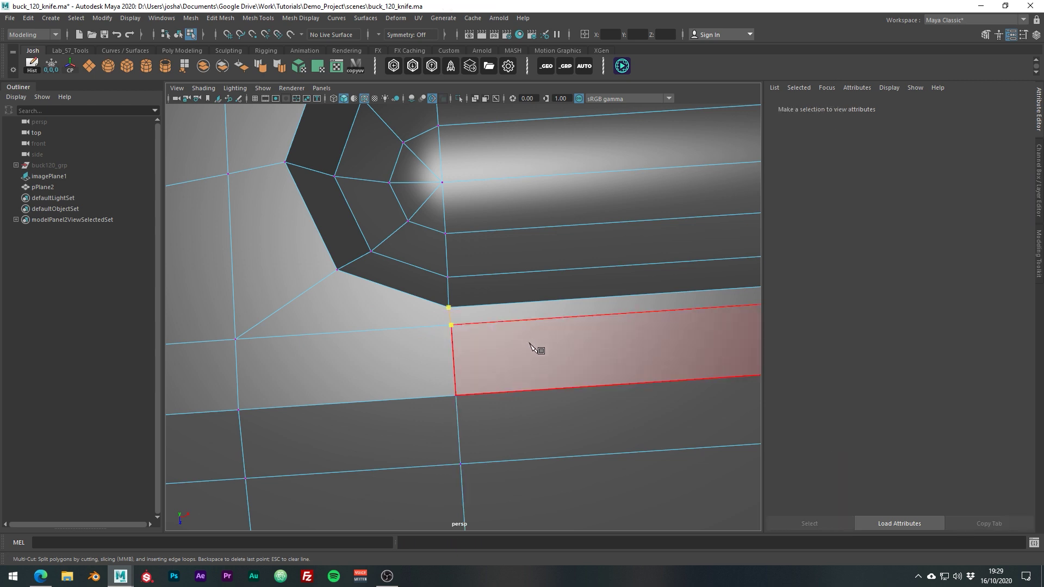
key(BackSpace)
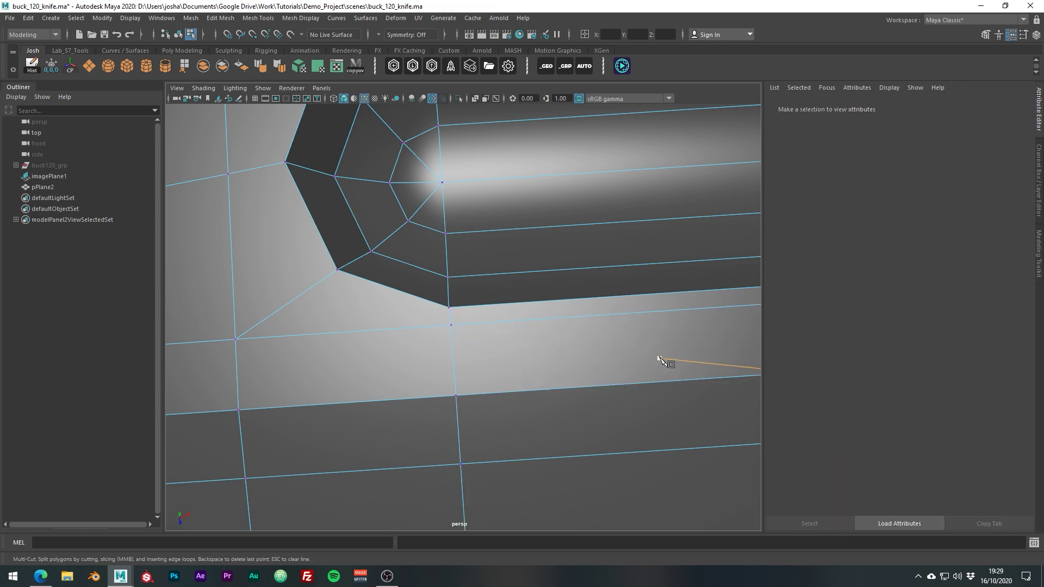
Clear the stray cut points and connect the lower corner of the groove's handle-side end to the edge loop below it.
alt+middle_drag(662, 361, 379, 392)
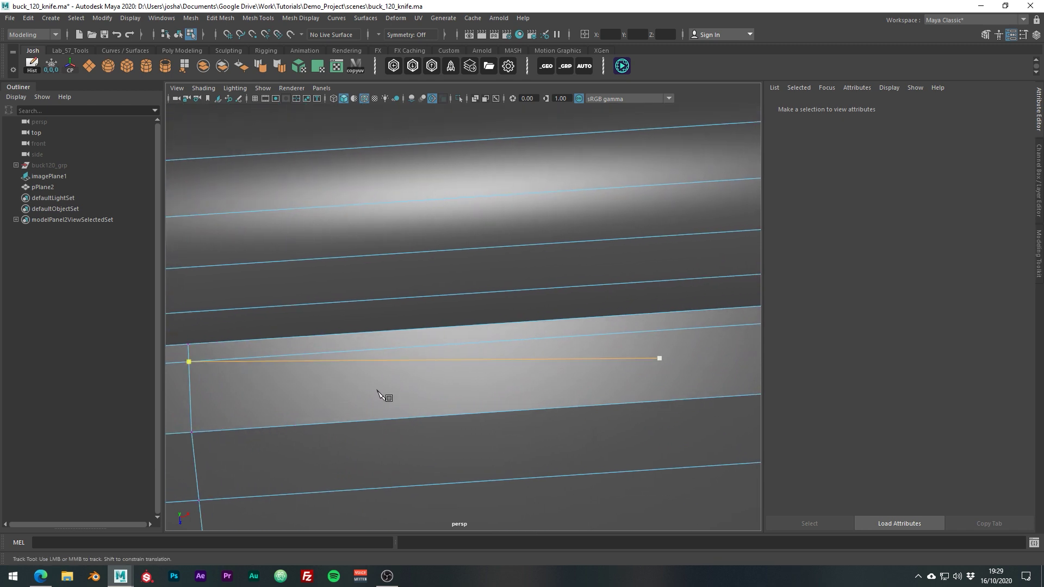
key(BackSpace)
scroll(381, 391, down, 3)
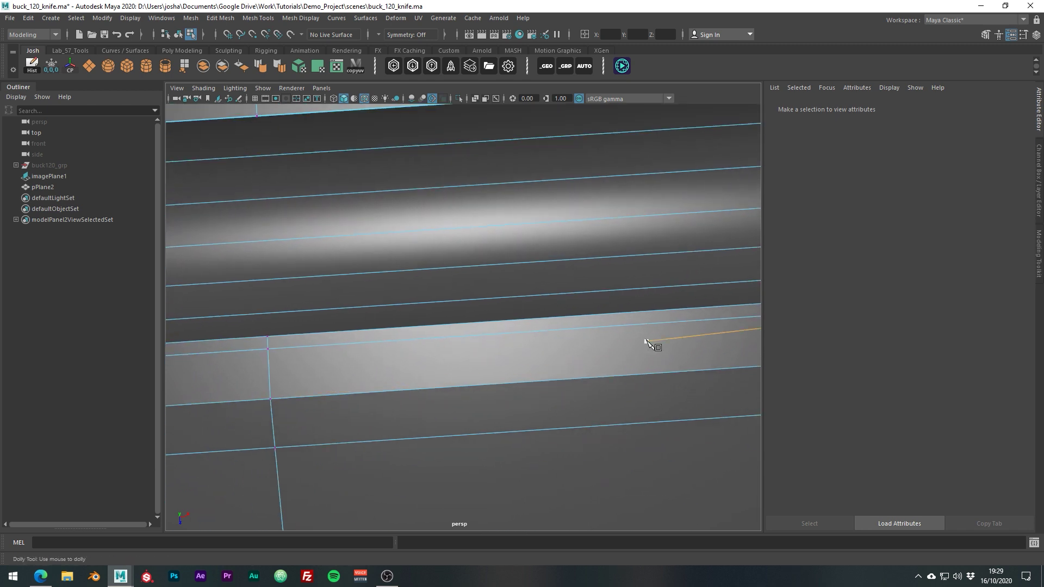
alt+middle_drag(648, 343, 350, 412)
key(BackSpace)
alt+middle_drag(661, 389, 331, 415)
alt+middle_drag(740, 365, 501, 375)
key(Return)
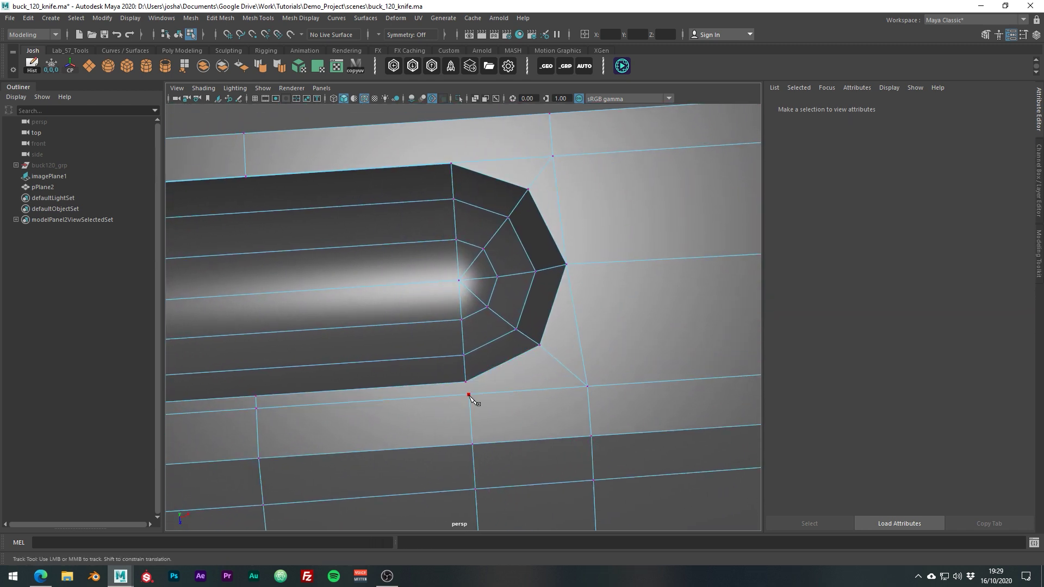
drag(470, 394, 467, 382)
Cut an edge across the spine down to the upper corner of the groove's handle-side end.
alt+drag(549, 281, 544, 304)
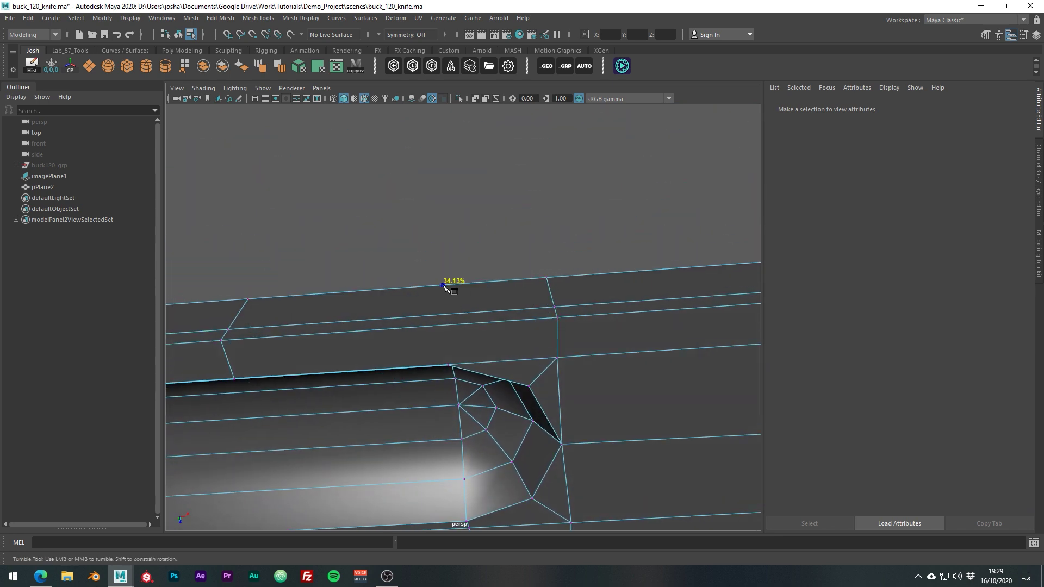
alt+drag(467, 340, 464, 301)
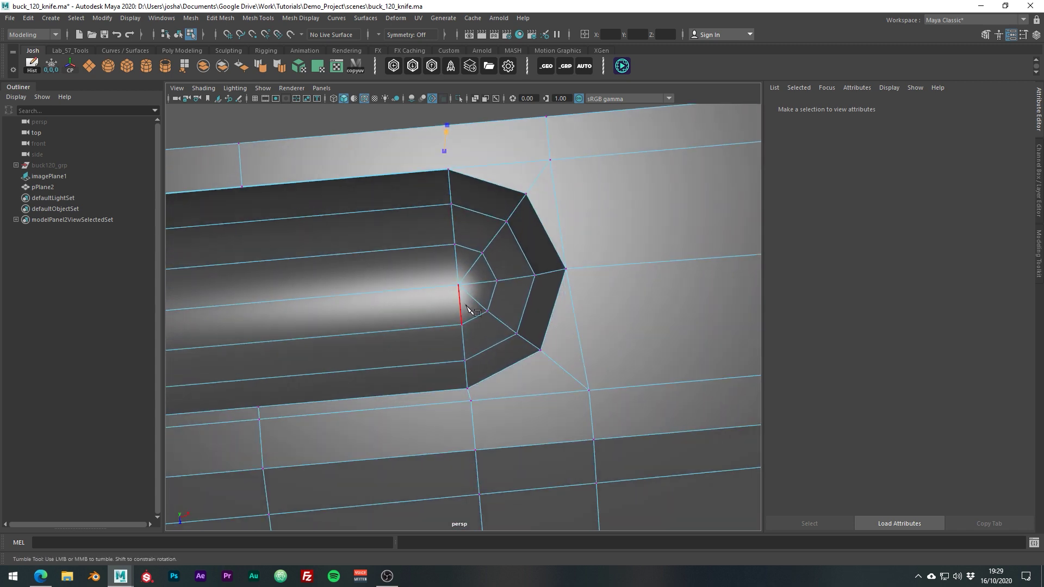
alt+middle_drag(464, 301, 484, 387)
alt+right_drag(483, 387, 529, 371)
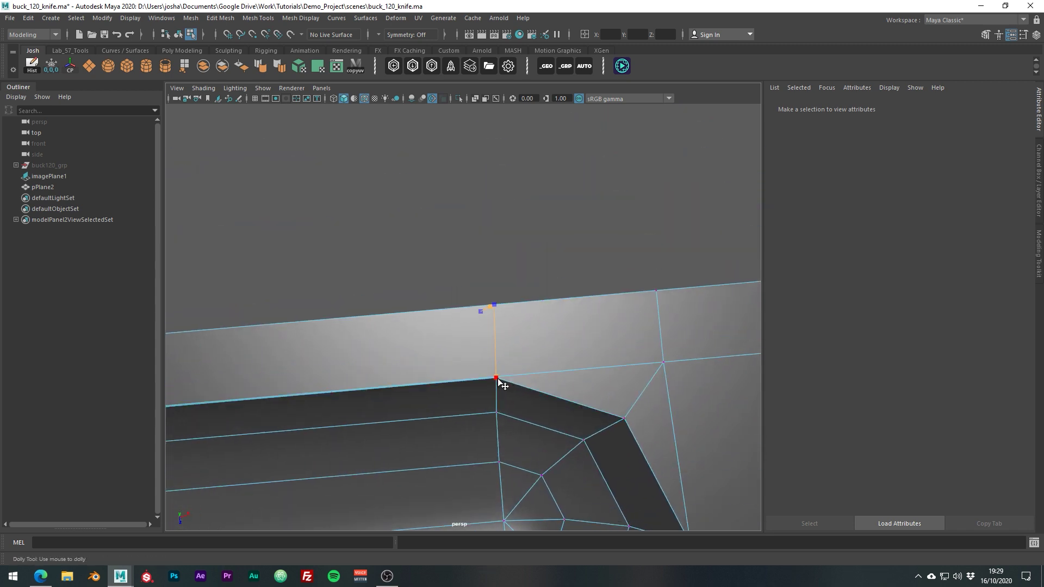
Merge the overlapping vertices at the upper corner of the groove's handle-side end.
right_drag(519, 293, 462, 273)
drag(498, 384, 499, 385)
alt+right_drag(499, 385, 540, 388)
shift+right_drag(499, 359, 546, 305)
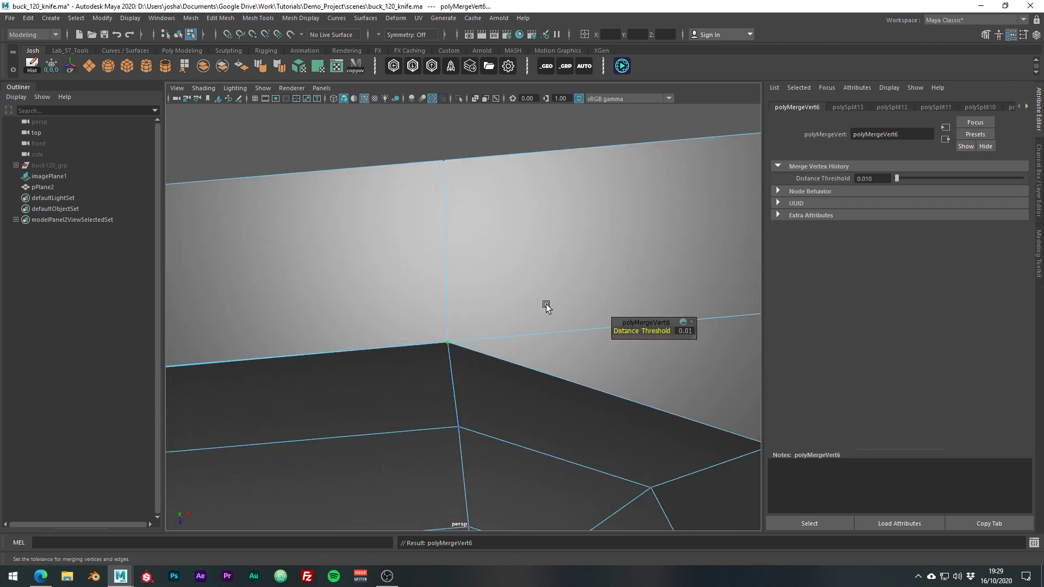
Cut edges across the groove to join the blade's interrupted cross edges on both of its sides.
scroll(546, 305, down, 7)
alt+middle_drag(442, 438, 468, 386)
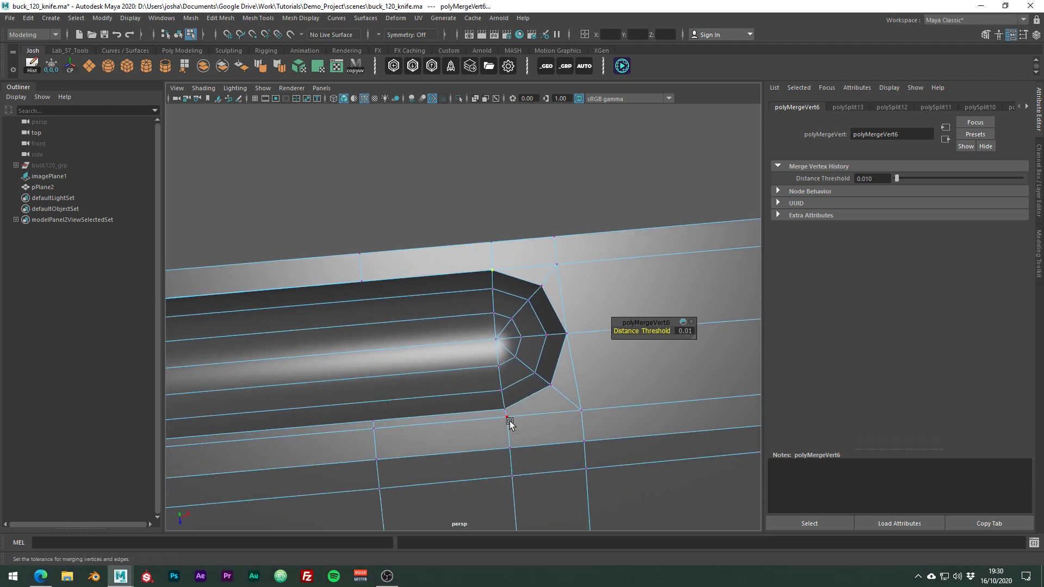
shift+right_drag(438, 338, 433, 336)
click(373, 336)
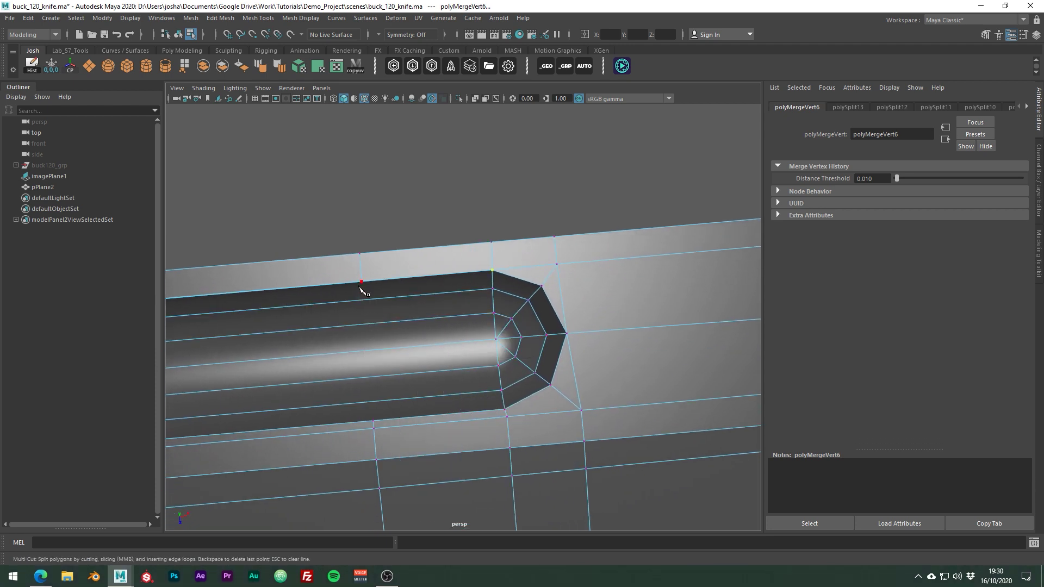
ctrl+click(374, 422)
alt+middle_drag(320, 417, 475, 279)
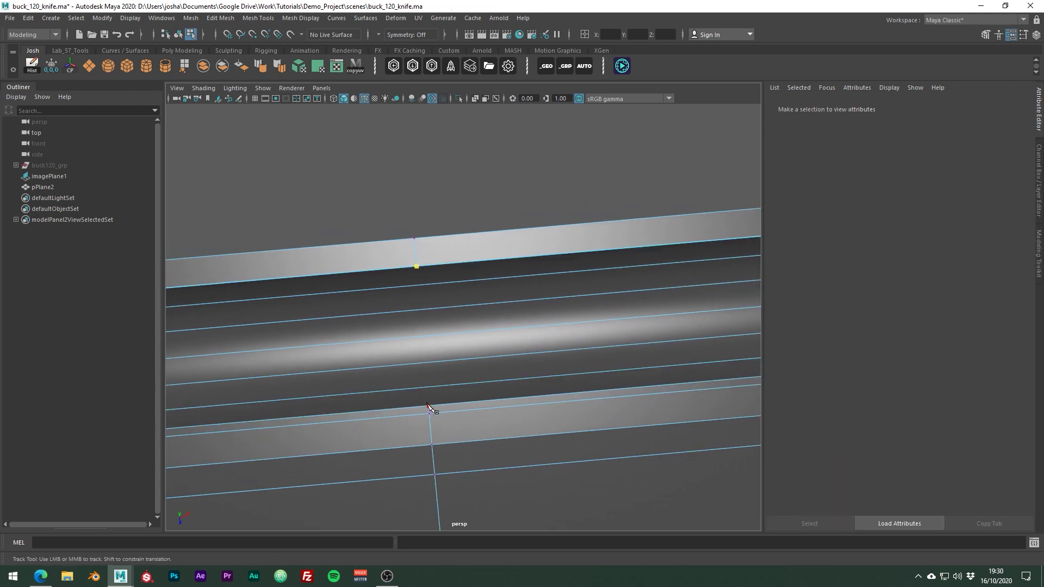
alt+middle_drag(366, 411, 326, 305)
click(303, 292)
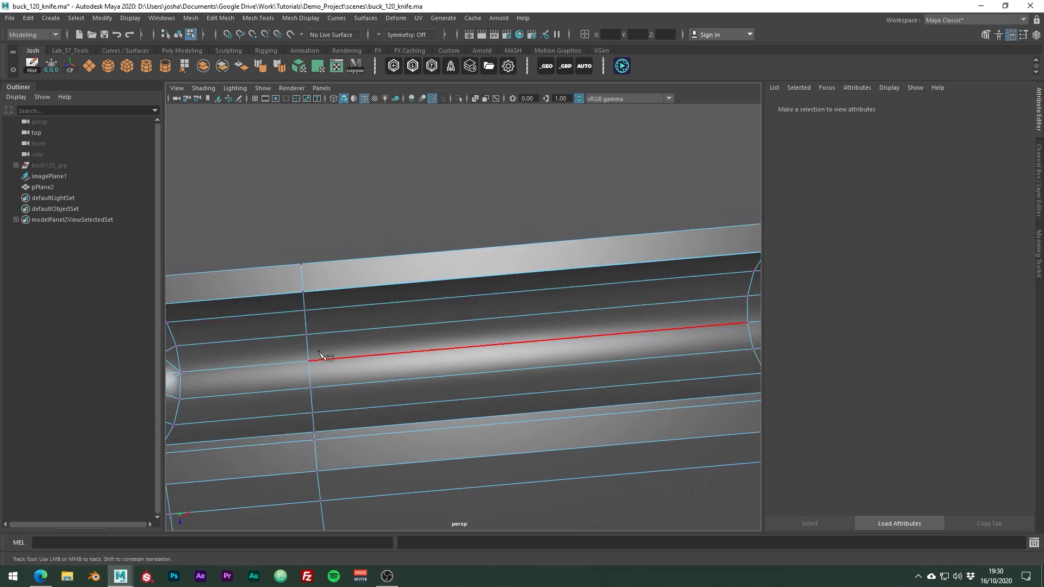
Merge the overlapping vertices where the new cross cuts meet the groove's upper rim.
right_drag(306, 328, 285, 287)
drag(299, 289, 312, 300)
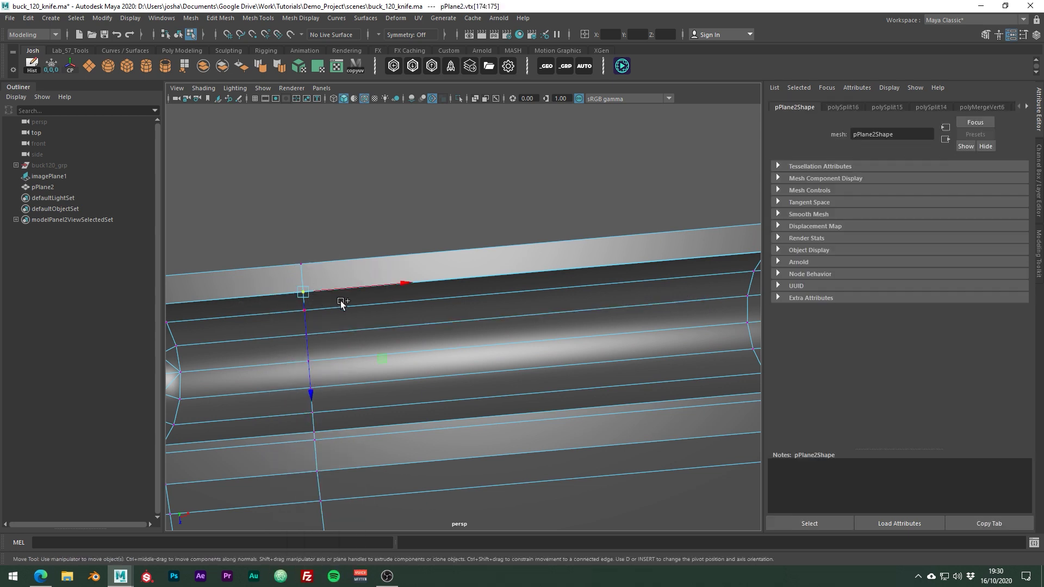
shift+right_drag(341, 301, 339, 219)
alt+middle_drag(599, 297, 443, 315)
drag(543, 275, 558, 290)
key(g)
Preview the blade in smooth mesh display to check the groove, and return to the unsmoothed display.
alt+middle_drag(677, 324, 754, 336)
scroll(596, 286, down, 3)
alt+middle_drag(370, 340, 488, 326)
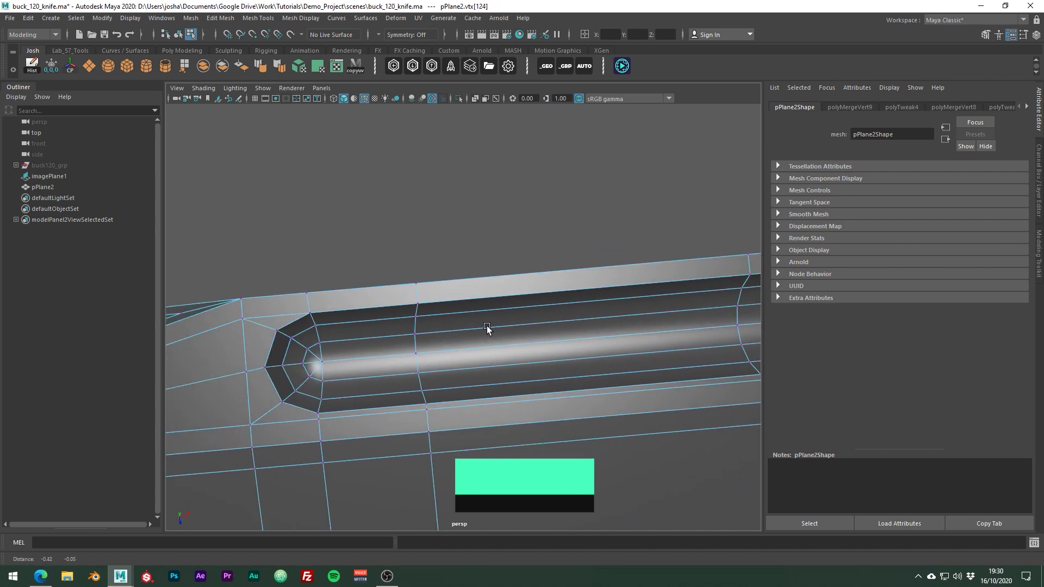
key(3)
alt+middle_drag(636, 344, 394, 303)
alt+right_drag(536, 315, 501, 296)
key(1)
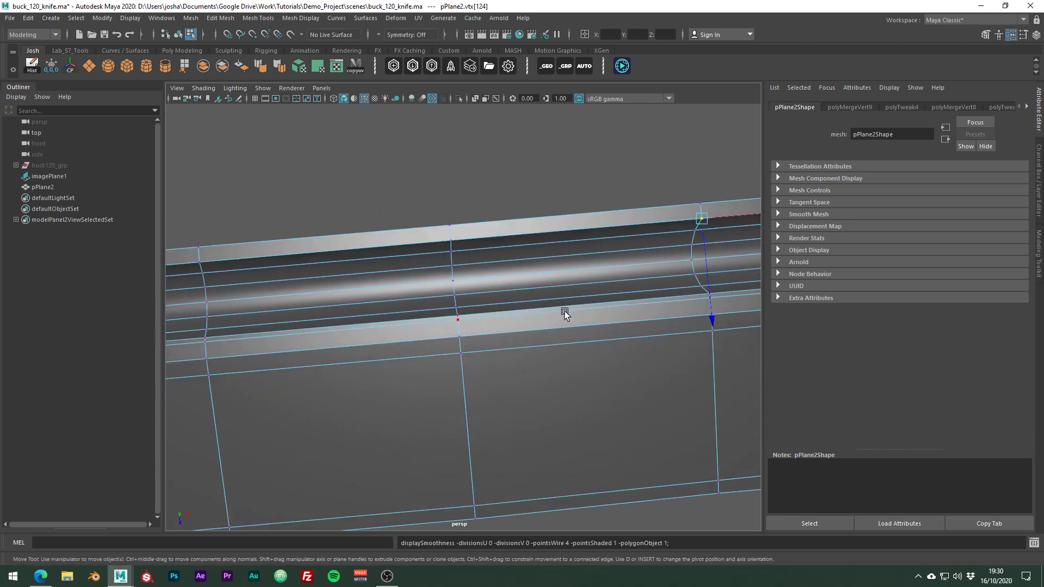
Bevel the edge loop around the groove's rim with a fraction of 0.757 and 2 segments.
alt+middle_drag(564, 312, 444, 289)
key(q)
right_drag(442, 289, 469, 266)
double_click(475, 275)
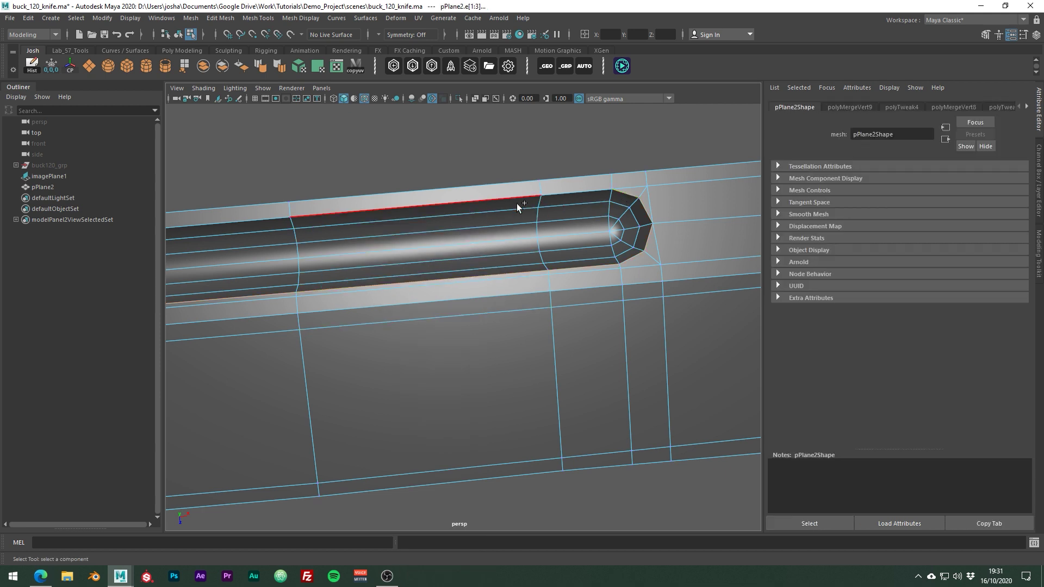
alt+middle_drag(270, 365, 722, 382)
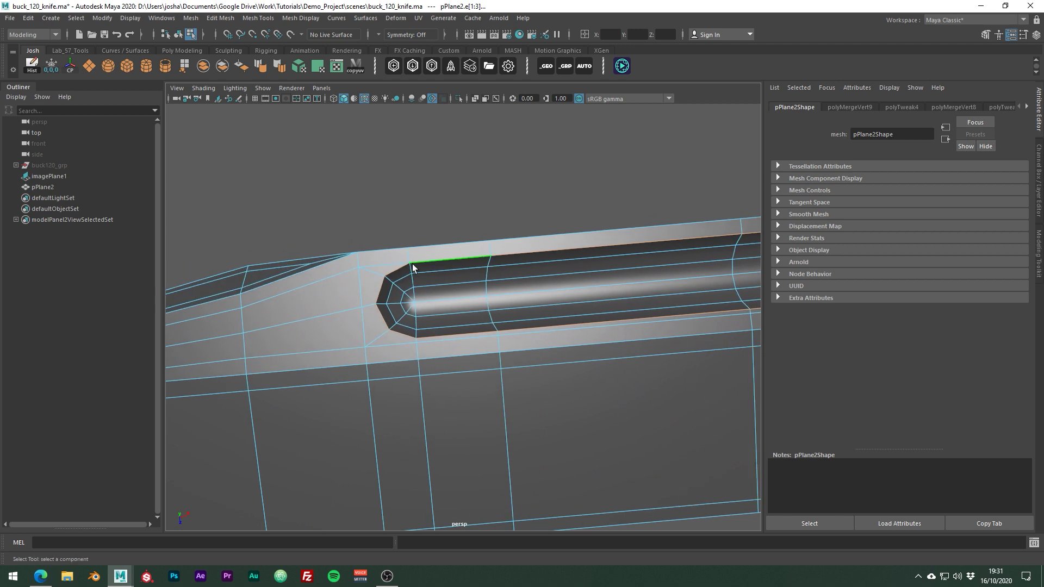
alt+middle_drag(624, 390, 345, 347)
key(3)
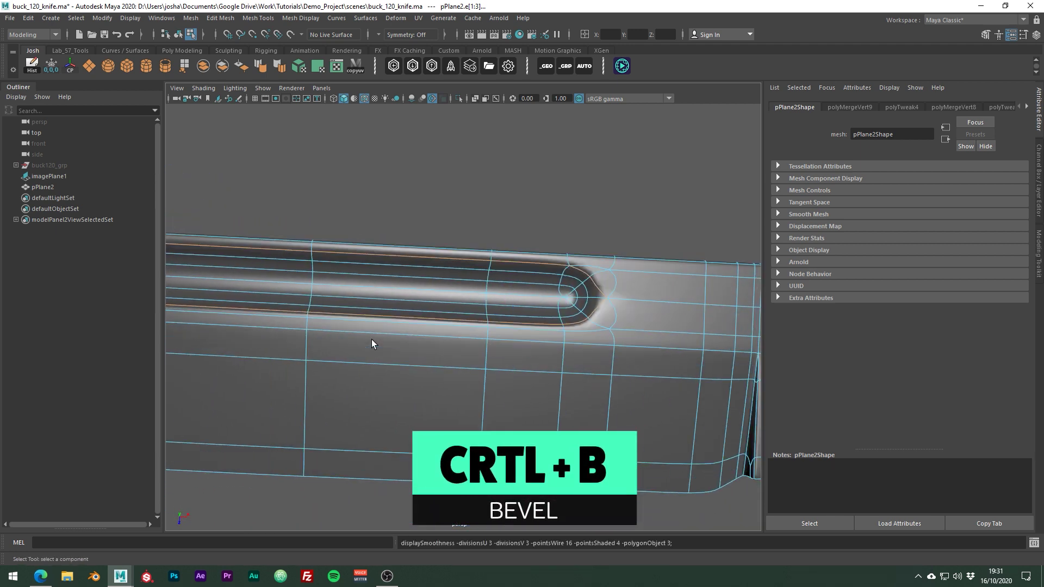
key(1)
click(375, 351)
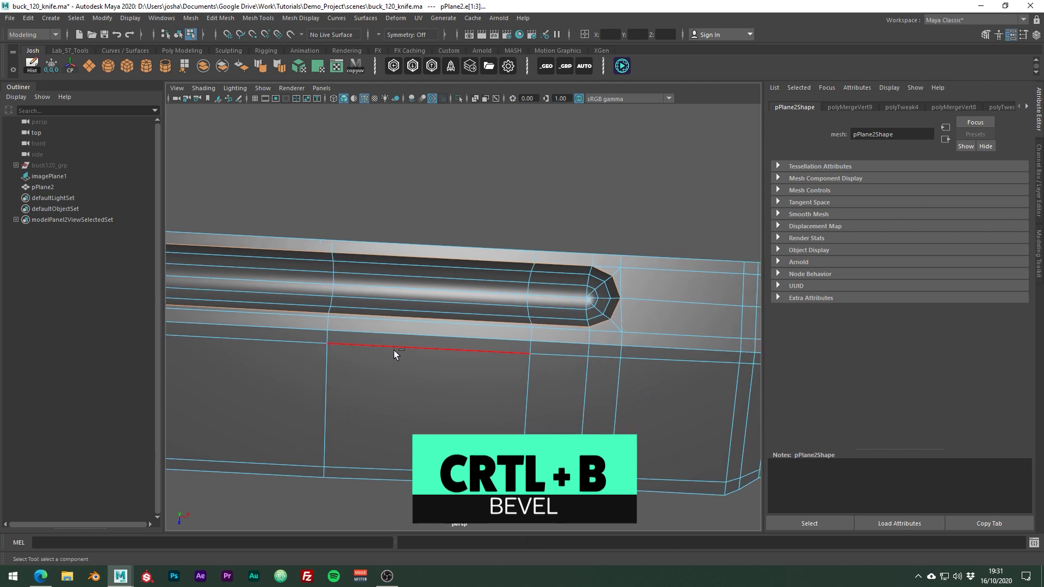
key(ctrl+b)
drag(959, 199, 982, 199)
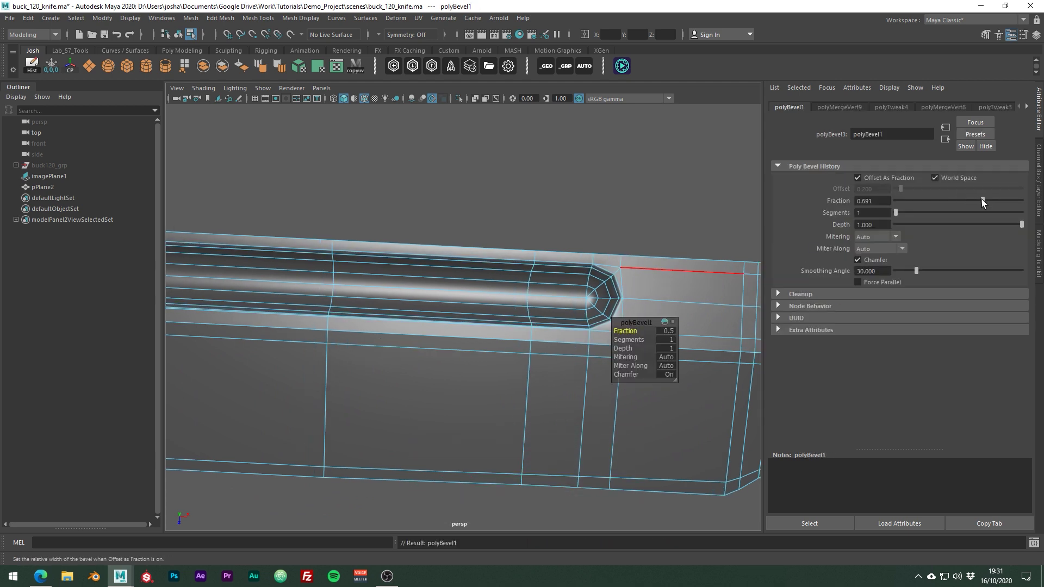
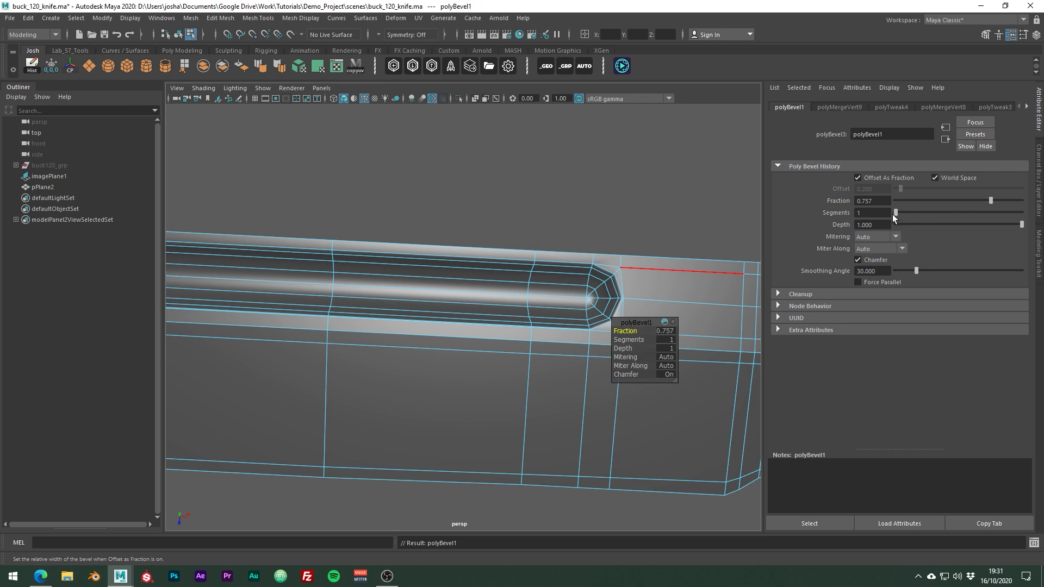
drag(894, 216, 907, 214)
Preview the beveled groove in smooth mesh display, and return to object mode with the unsmoothed blade selected.
key(3)
right_click(612, 277)
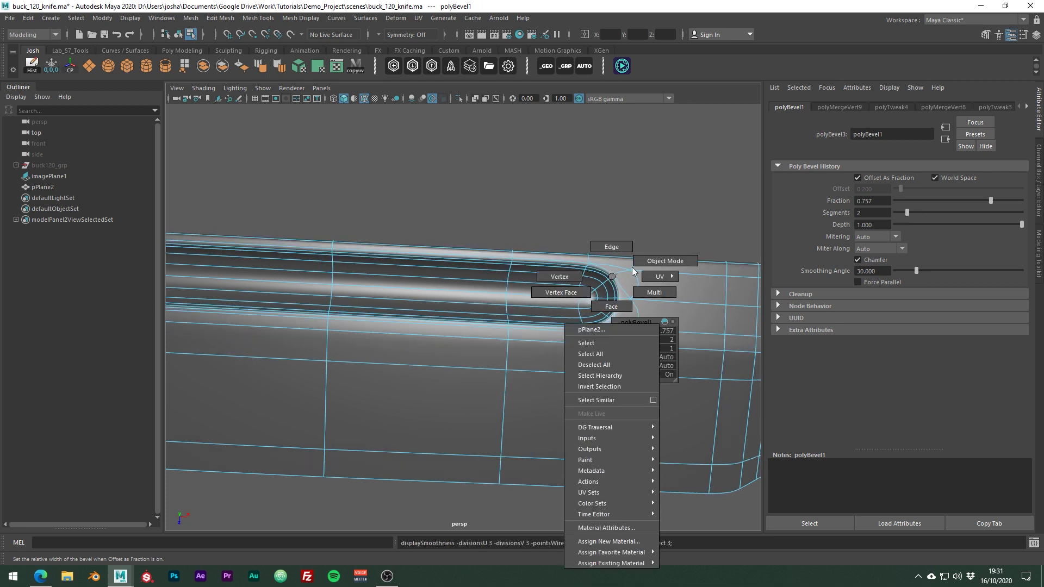
right_drag(633, 270, 640, 229)
alt+drag(639, 229, 614, 223)
click(644, 301)
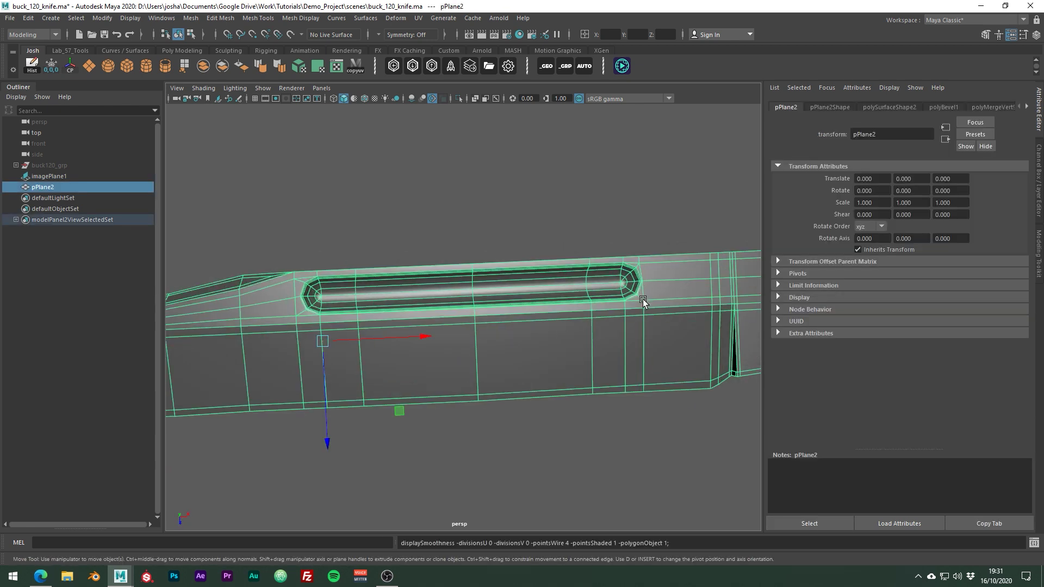
Weld the overlapping vertices on the groove's lower rim near its tip-side end with the Target Weld tool.
alt+right_drag(541, 298, 643, 298)
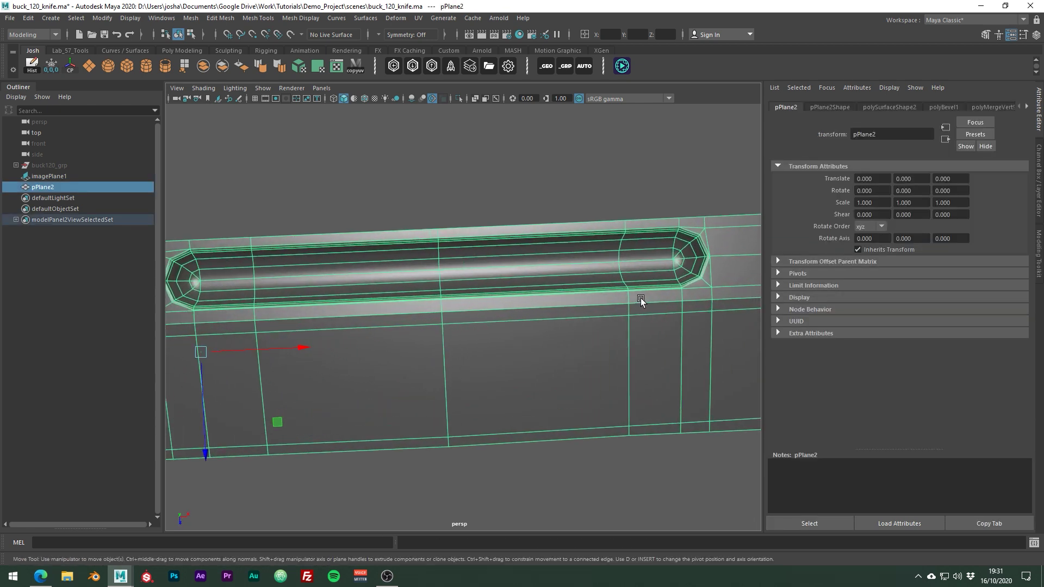
alt+right_drag(283, 334, 469, 316)
alt+middle_drag(470, 314, 485, 316)
alt+right_drag(386, 318, 318, 310)
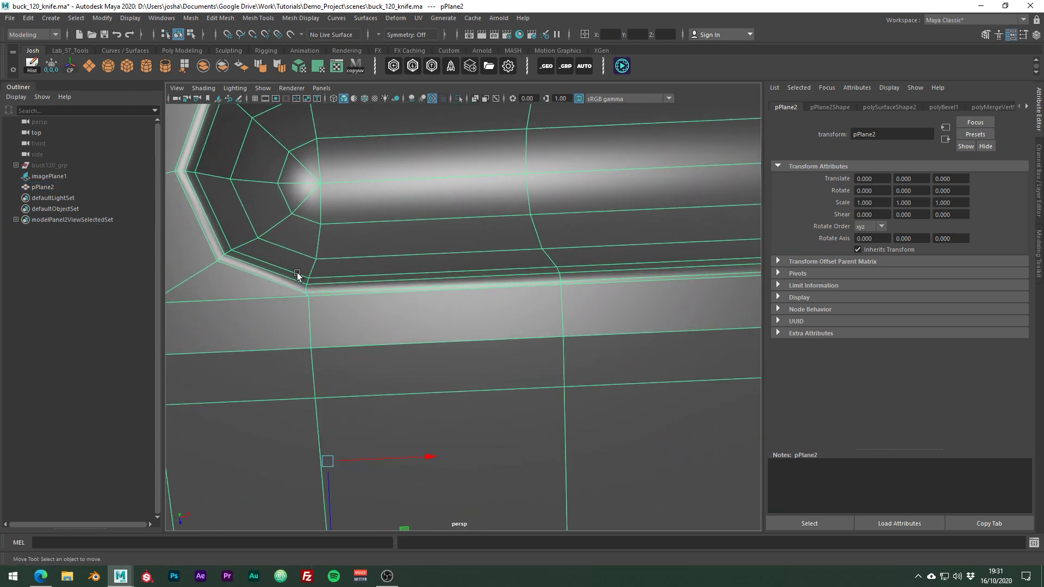
click(308, 296)
shift+right_drag(391, 294, 391, 324)
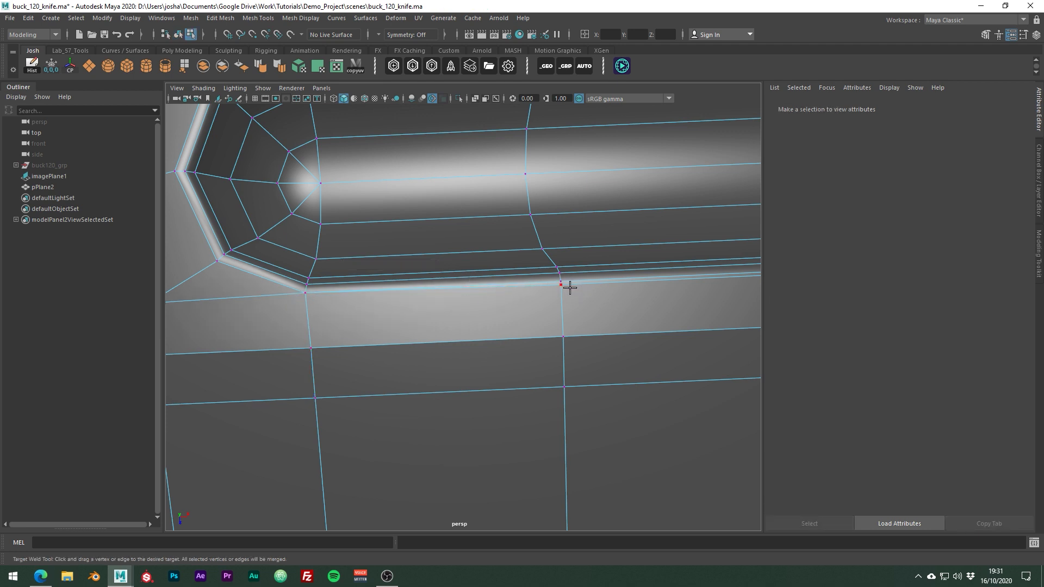
drag(560, 286, 561, 286)
Weld the remaining overlapping vertices along the groove's lower rim up to its handle-side end.
alt+middle_drag(656, 295, 298, 303)
alt+middle_drag(751, 286, 522, 276)
scroll(466, 268, up, 5)
scroll(466, 268, down, 3)
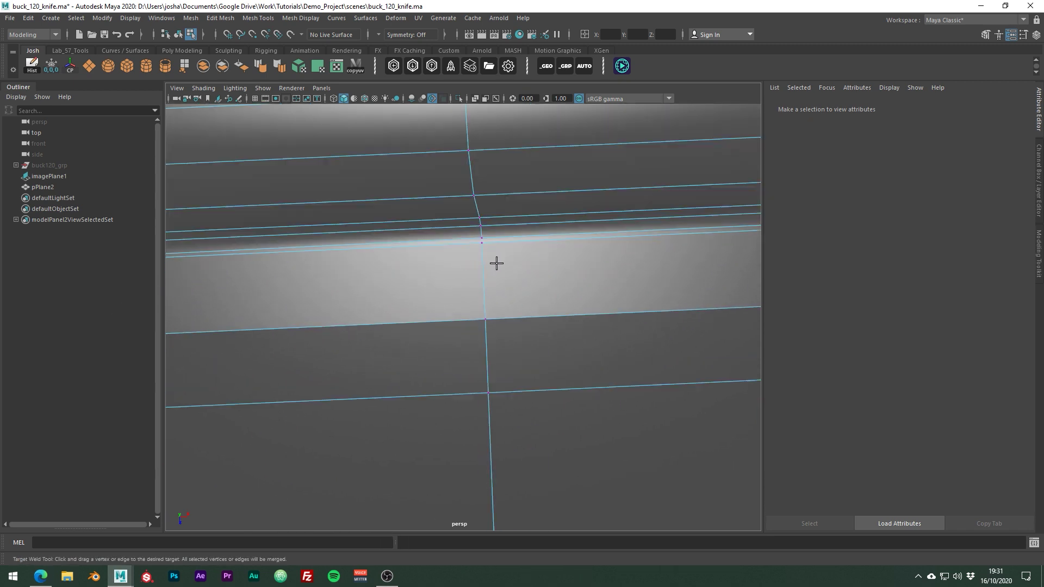
drag(482, 235, 482, 234)
alt+middle_drag(684, 281, 159, 322)
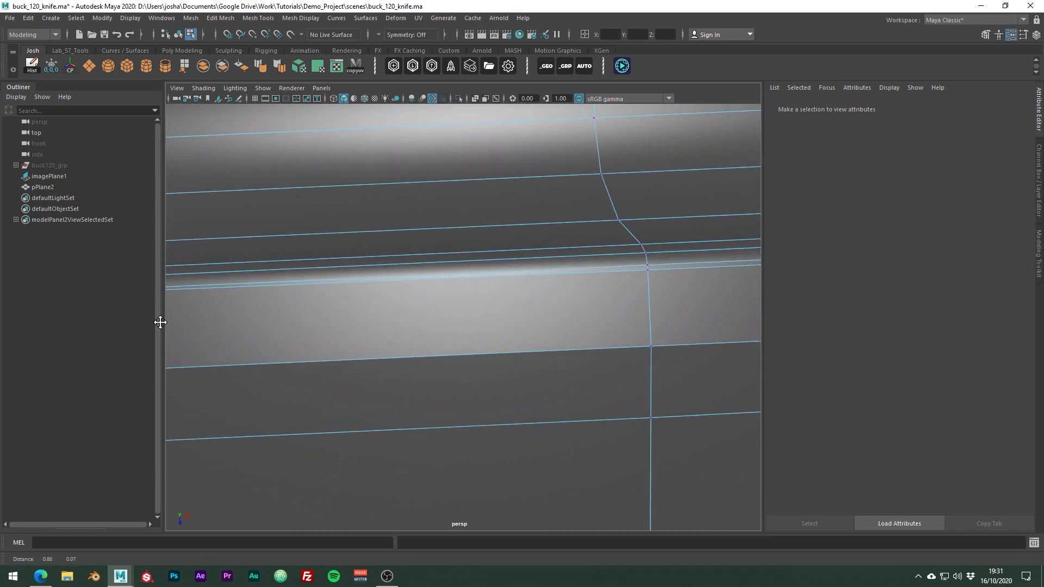
alt+middle_drag(676, 314, 493, 305)
drag(463, 262, 464, 256)
alt+middle_drag(640, 273, 430, 301)
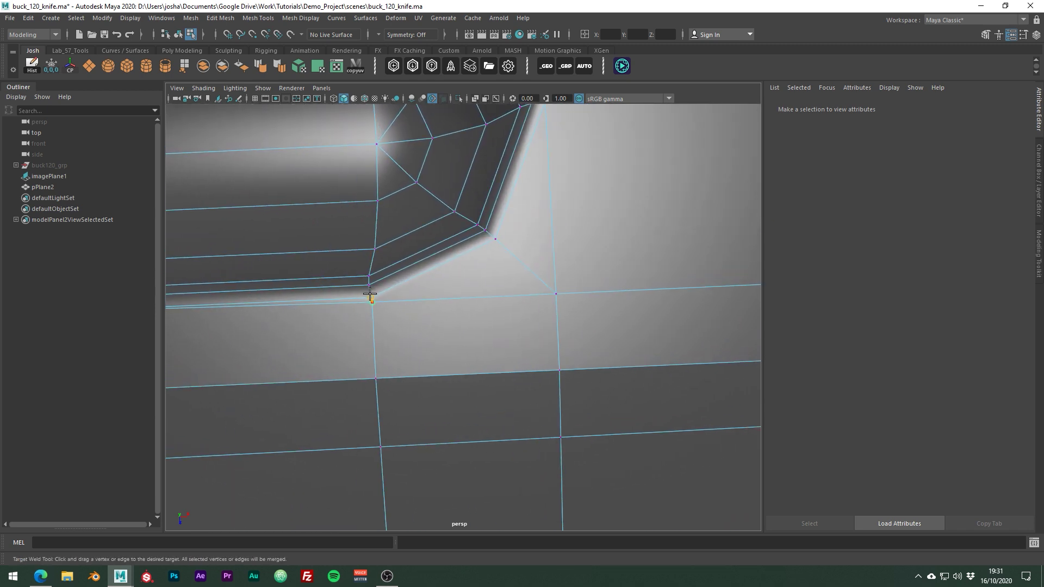
drag(370, 294, 370, 293)
Check the welded groove in smooth mesh display, and return to the unsmoothed display.
key(3)
scroll(421, 317, down, 8)
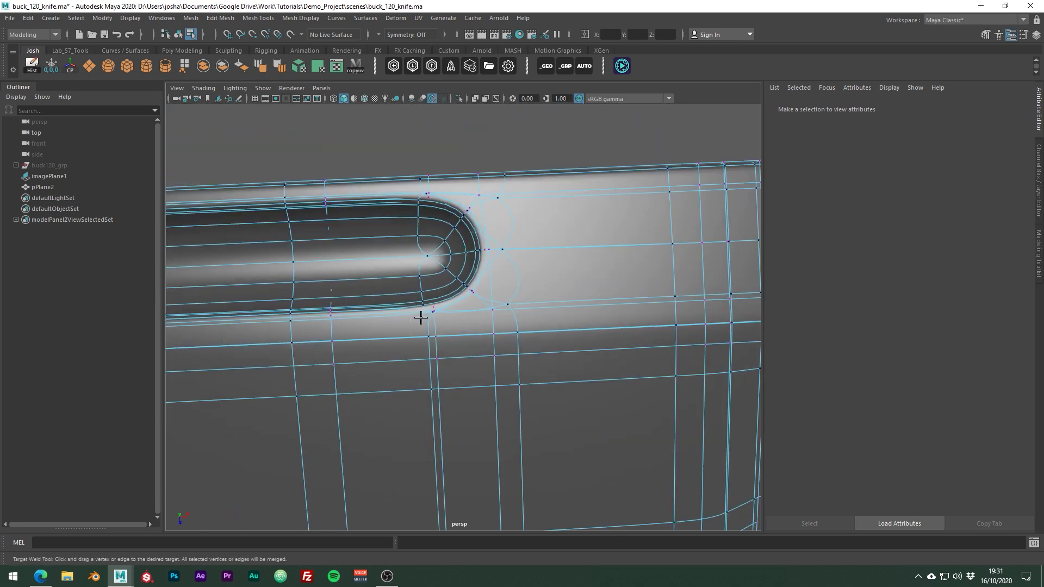
key(1)
key(w)
alt+middle_drag(381, 285, 530, 295)
scroll(529, 296, down, 4)
scroll(529, 296, down, 3)
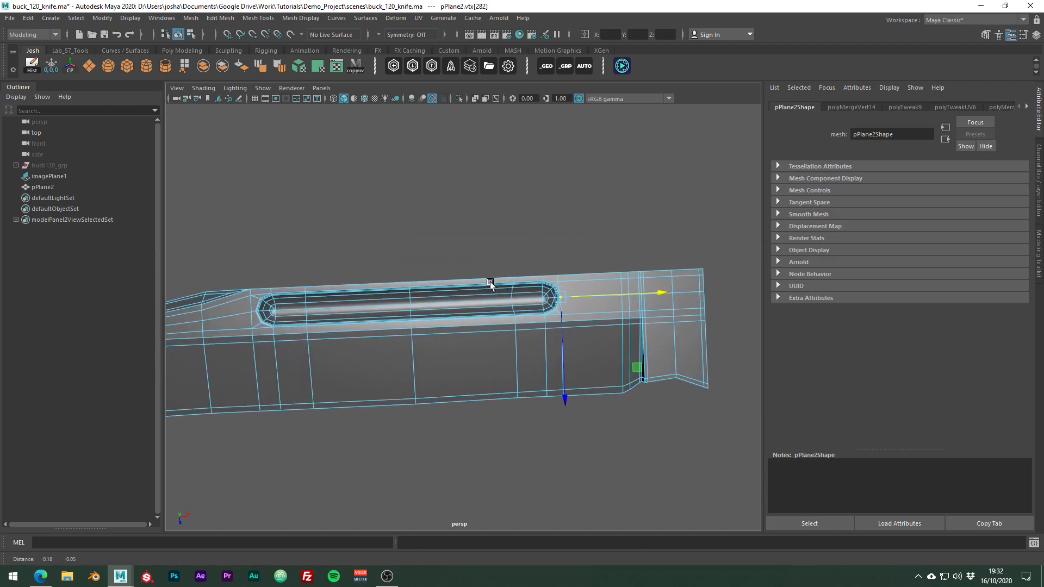
Insert an edge loop across the blade between the groove's handle-side end and the cutting edge's heel, and show the mesh smoothed.
shift+right_click(587, 311)
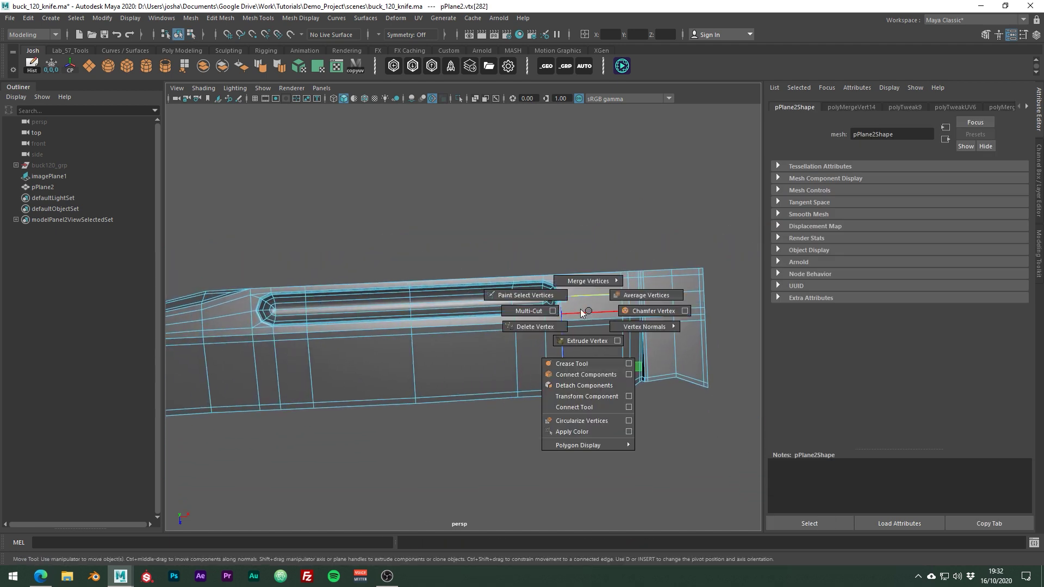
click(533, 311)
ctrl+click(592, 314)
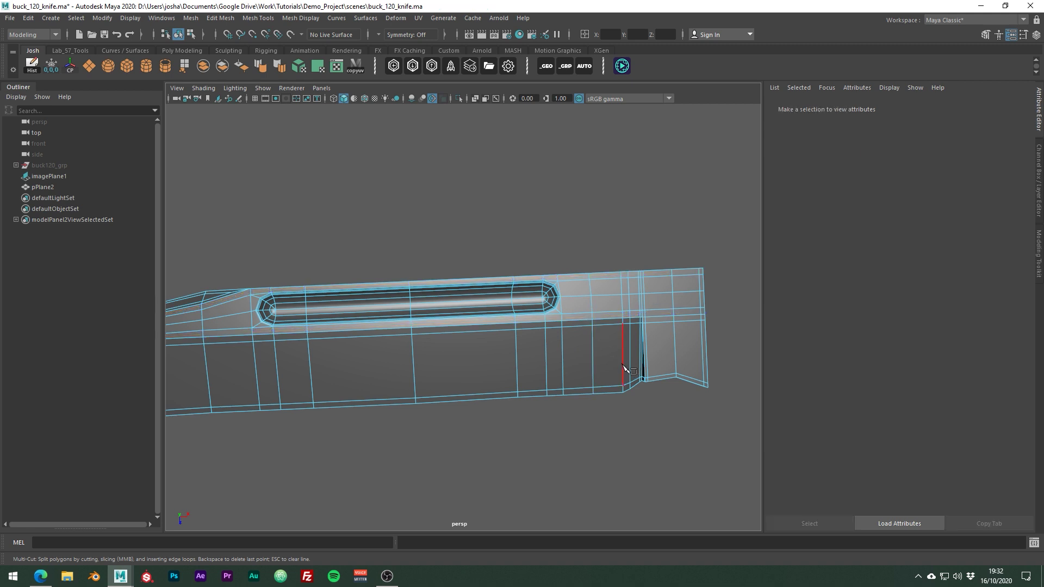
key(3)
right_drag(586, 301, 659, 245)
key(w)
click(589, 230)
alt+drag(588, 230, 621, 252)
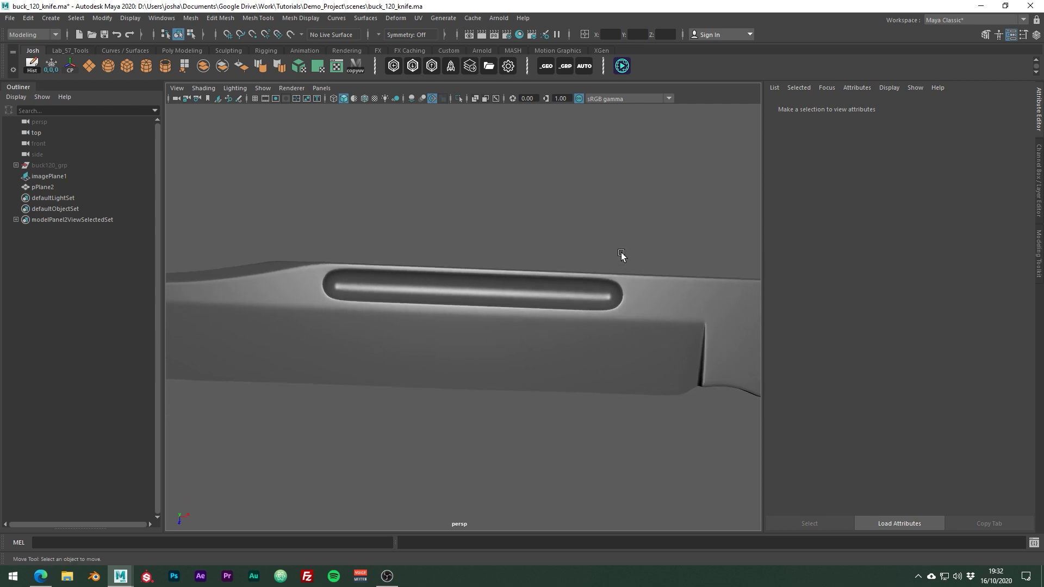
Delete the blade's construction history and return the mesh to unsmoothed display.
click(436, 346)
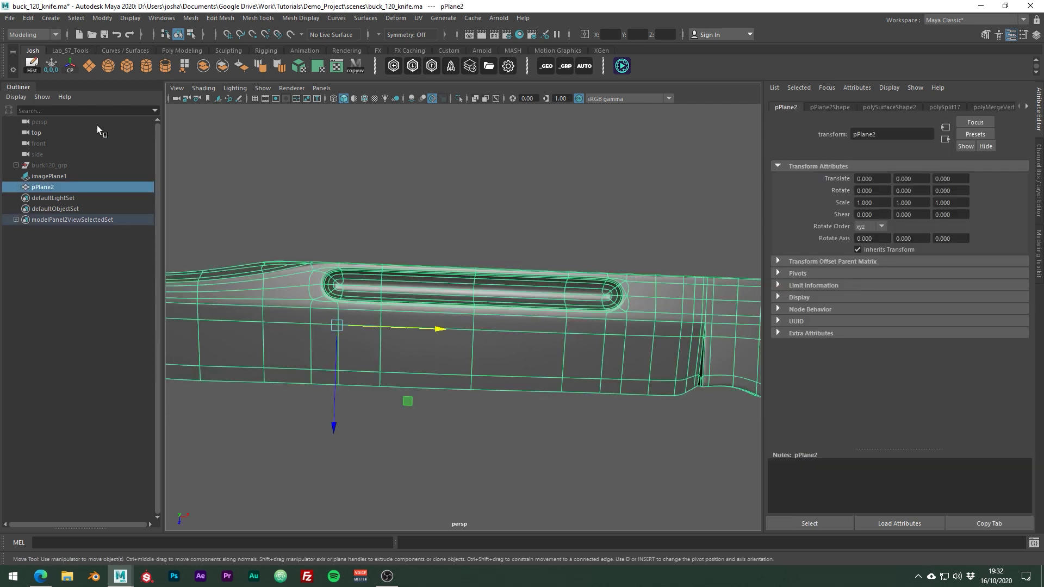
alt+drag(429, 335, 455, 330)
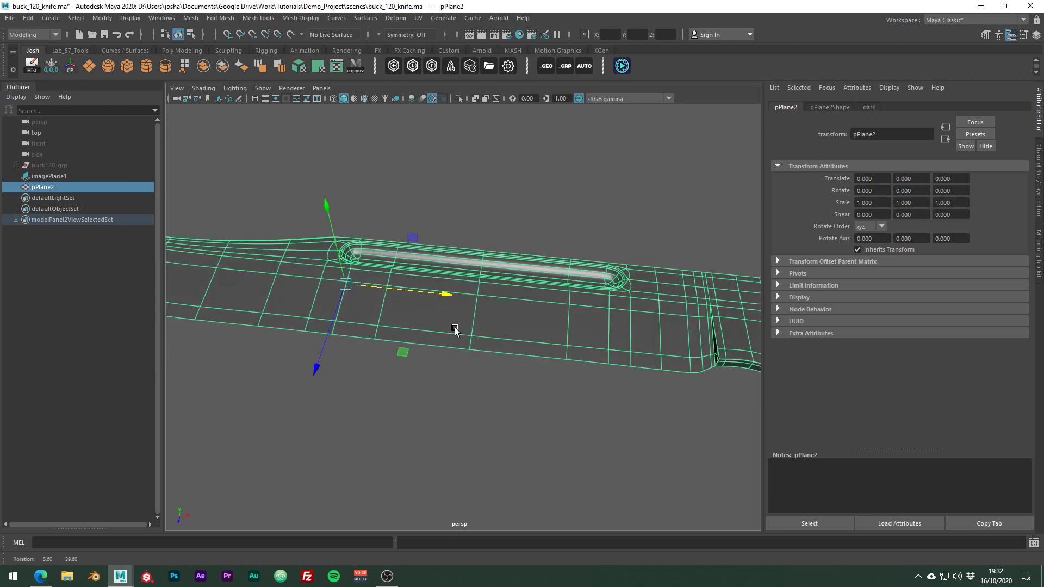
alt+right_drag(455, 330, 464, 310)
key(1)
alt+middle_drag(573, 341, 631, 335)
alt+right_drag(632, 335, 649, 332)
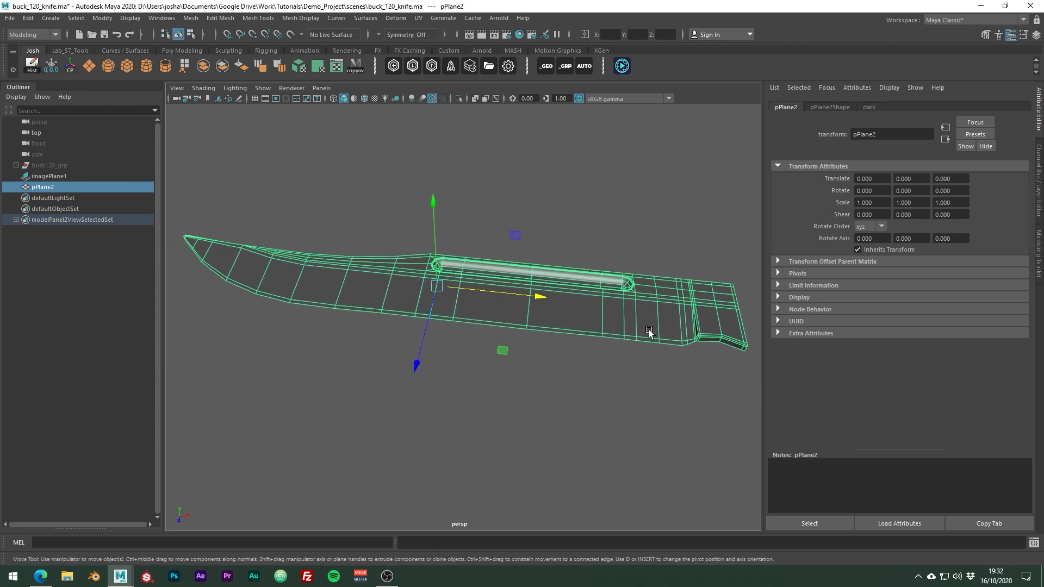
Mirror the blade across the world Y axis with its border vertices merged.
shift+right_click(599, 360)
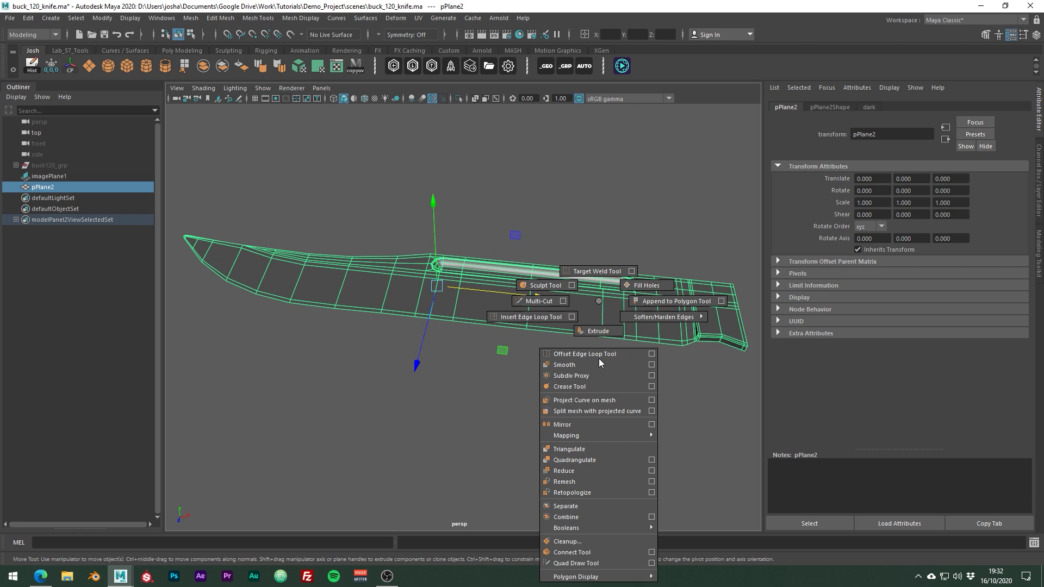
click(550, 424)
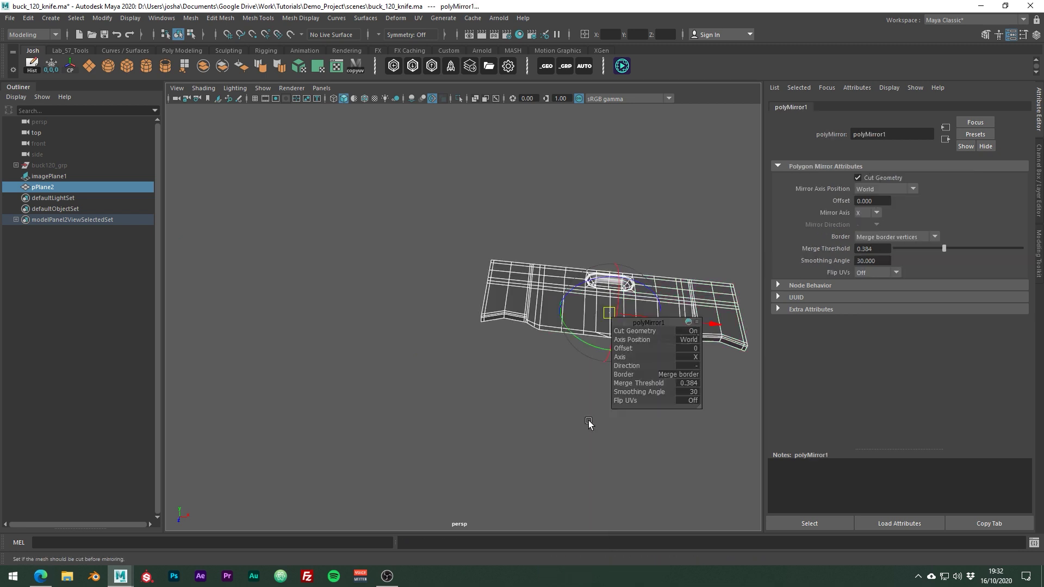
click(866, 212)
click(866, 236)
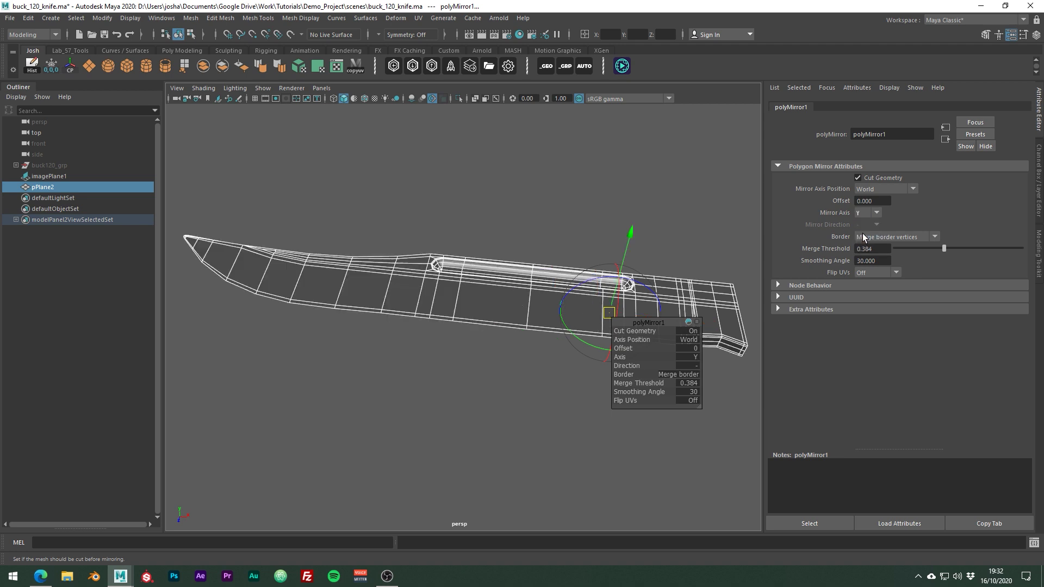
alt+middle_drag(528, 261, 473, 254)
alt+drag(474, 255, 491, 277)
key(w)
alt+drag(618, 265, 580, 240)
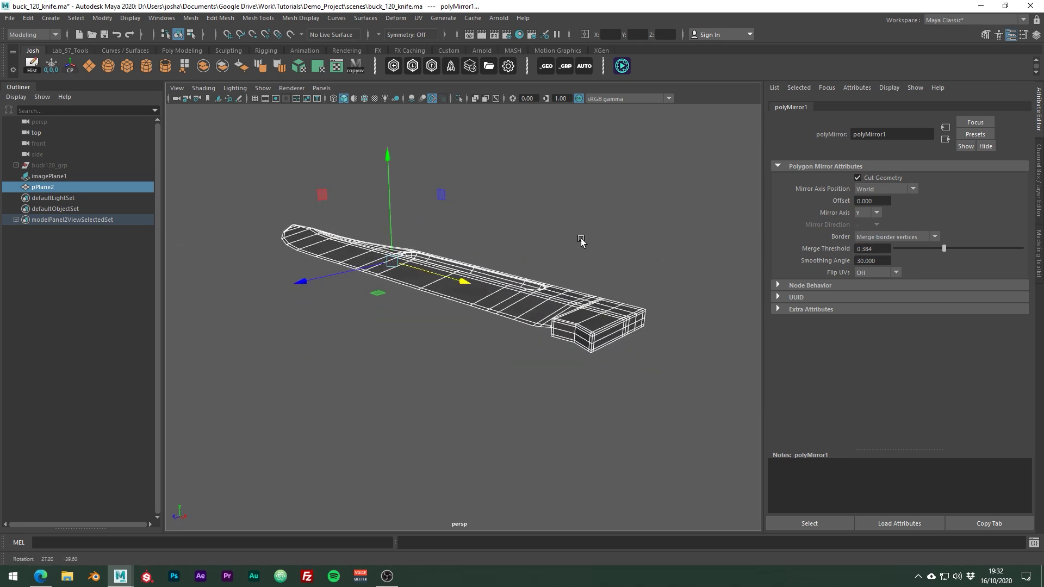
Inspect the mirrored blade from both sides in smooth mesh display with nothing selected.
key(3)
click(669, 253)
alt+drag(670, 255, 474, 263)
alt+middle_drag(521, 277, 423, 272)
alt+drag(423, 274, 587, 319)
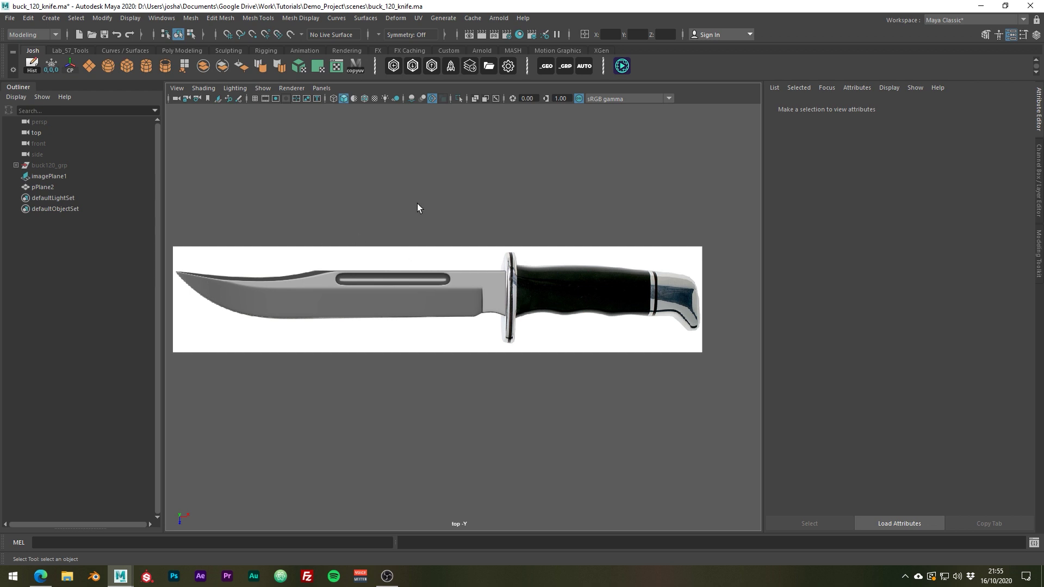
Create a polygon cube over the guard in the top-view reference image, and give it height in the perspective view.
click(128, 67)
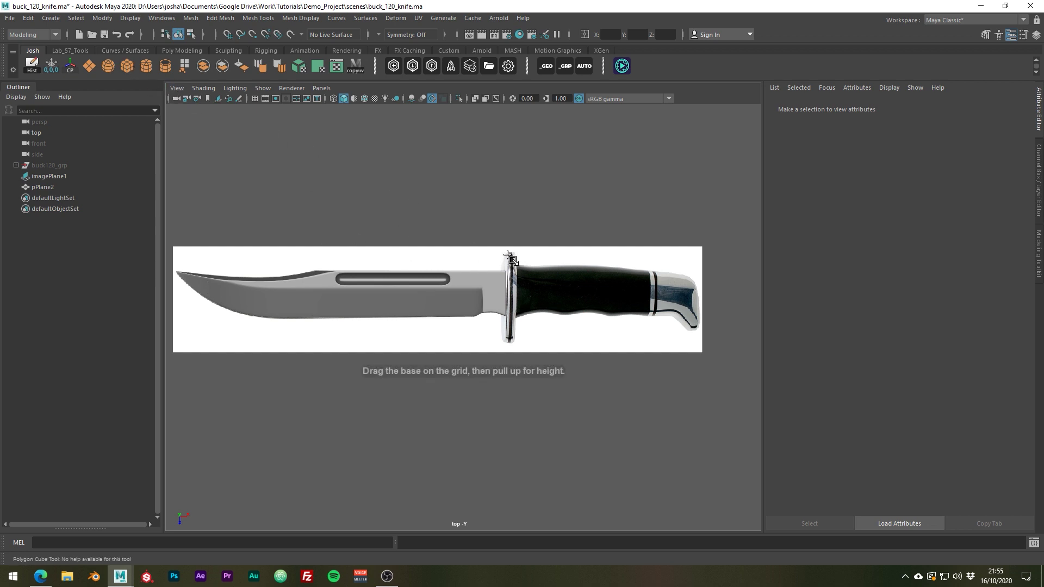
drag(507, 256, 522, 354)
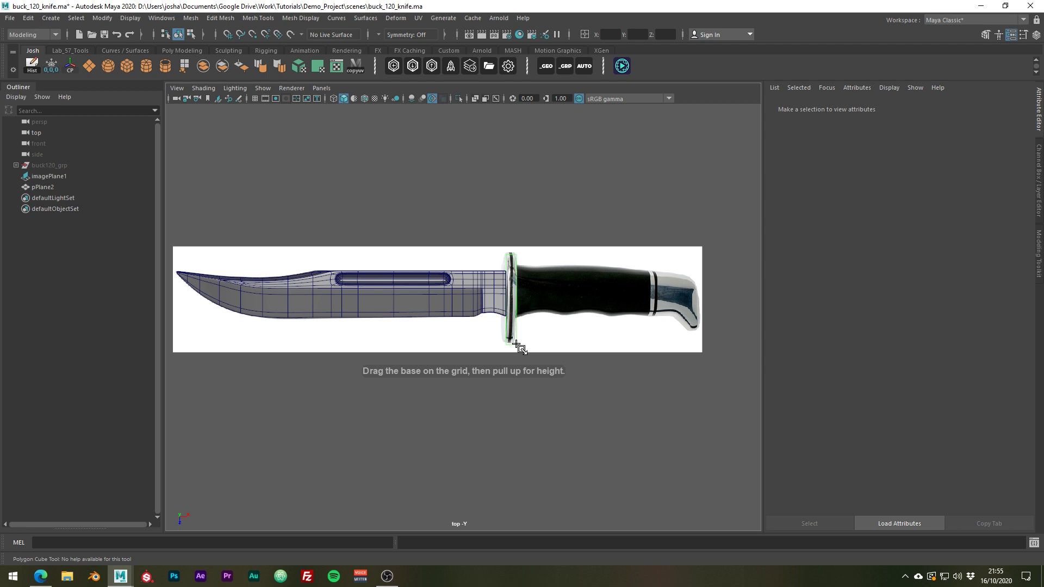
key(space)
alt+drag(635, 265, 633, 230)
drag(679, 257, 684, 239)
key(f)
alt+drag(548, 261, 662, 243)
key(w)
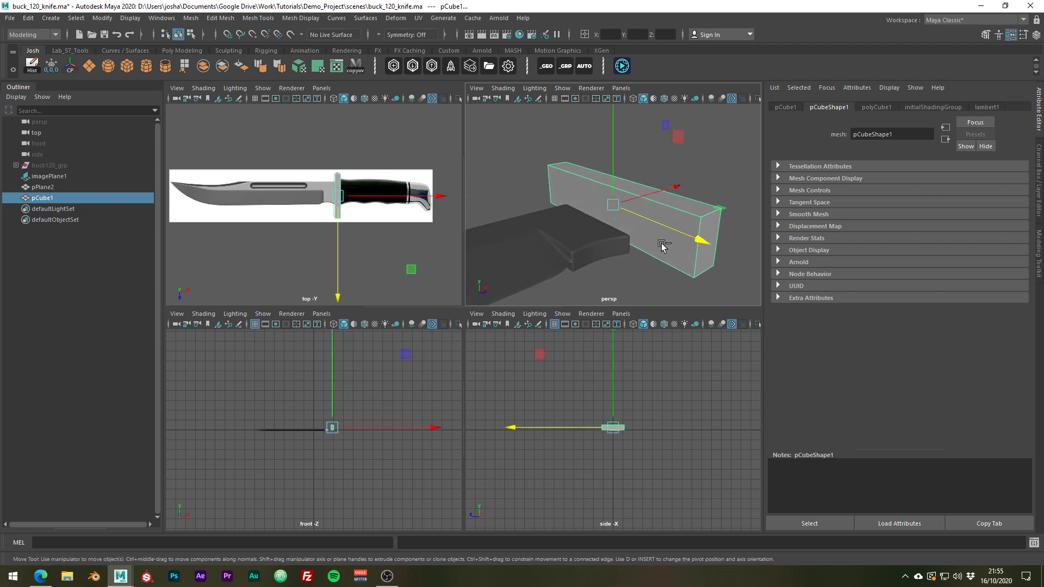
Snap the guard cube vertically to the mid-height vertices at the blade's handle end.
key(space)
alt+right_drag(569, 291, 557, 287)
key(alt+5)
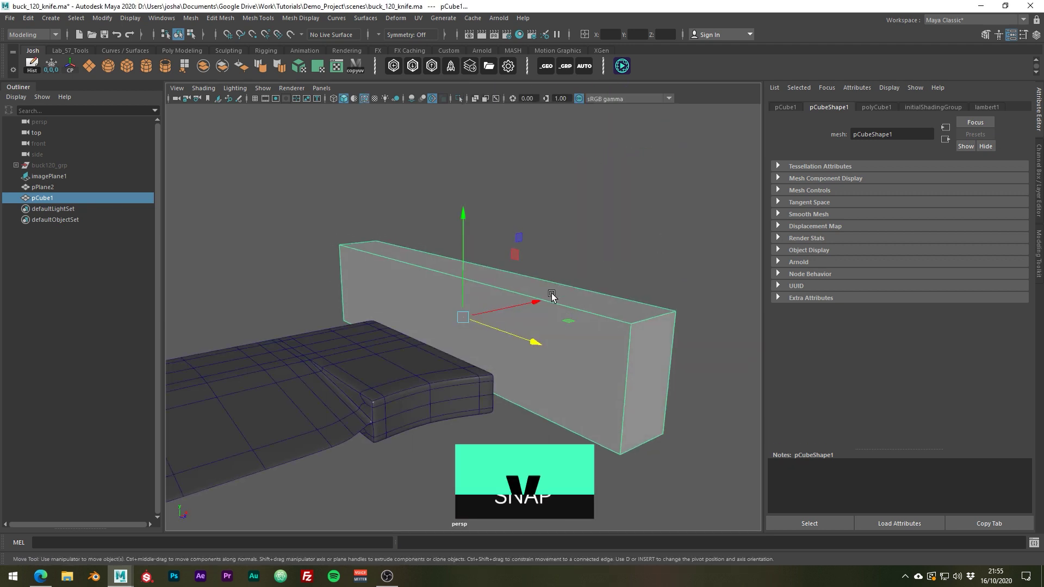
alt+middle_drag(552, 293, 518, 262)
drag(431, 233, 611, 361)
Adjust the cube's size and position in the top view to match the reference guard, and check it against the blade in perspective.
key(space)
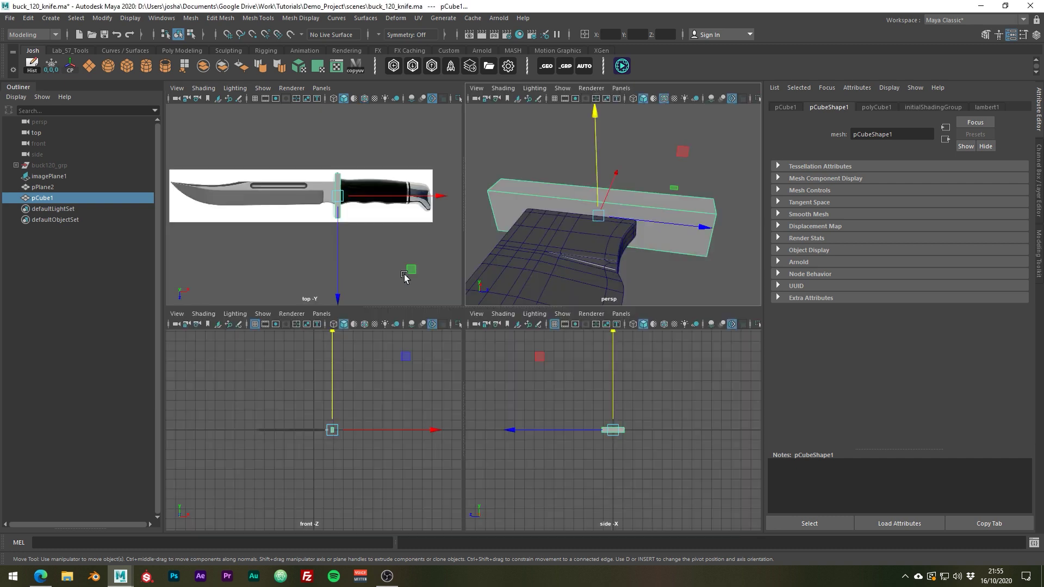
key(space)
scroll(540, 350, up, 6)
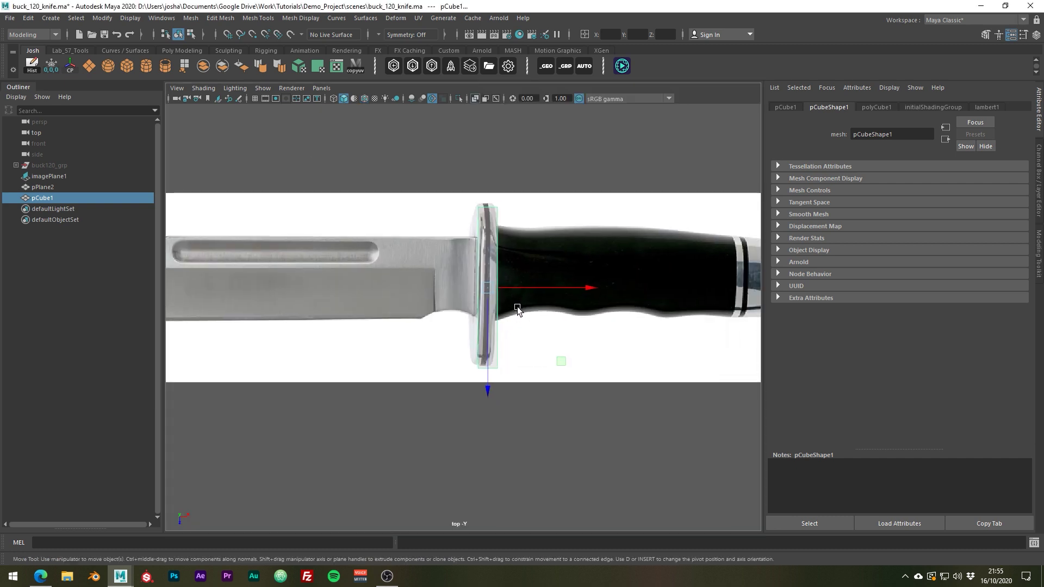
drag(550, 279, 550, 280)
key(alt+5)
key(r)
key(w)
drag(497, 310, 498, 315)
key(r)
key(w)
mouse_move(548, 273)
mouse_down()
mouse_move(559, 273)
mouse_move(543, 274)
mouse_up()
key(space)
key(space)
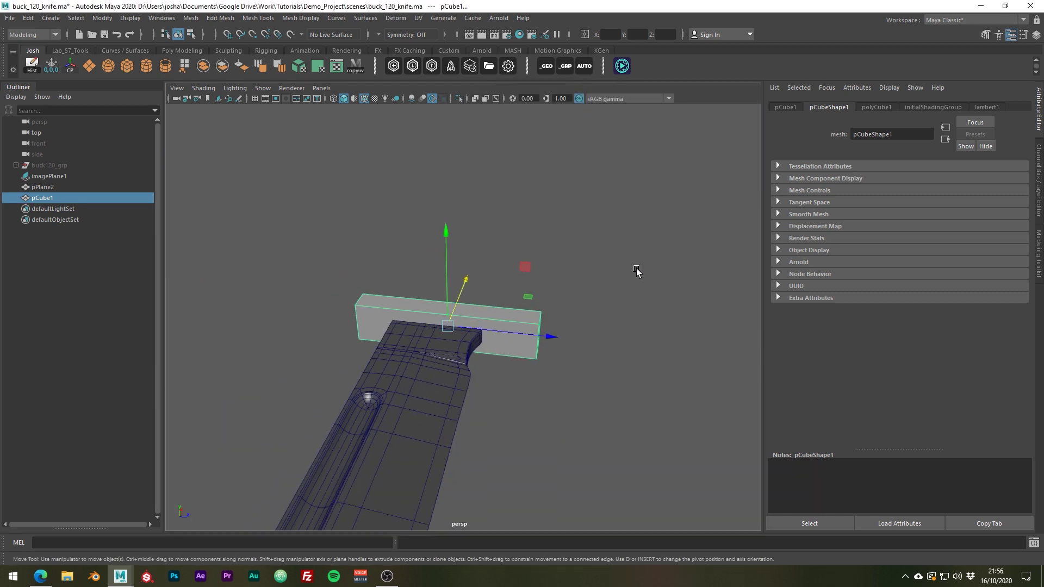
alt+drag(636, 273, 601, 273)
click(592, 272)
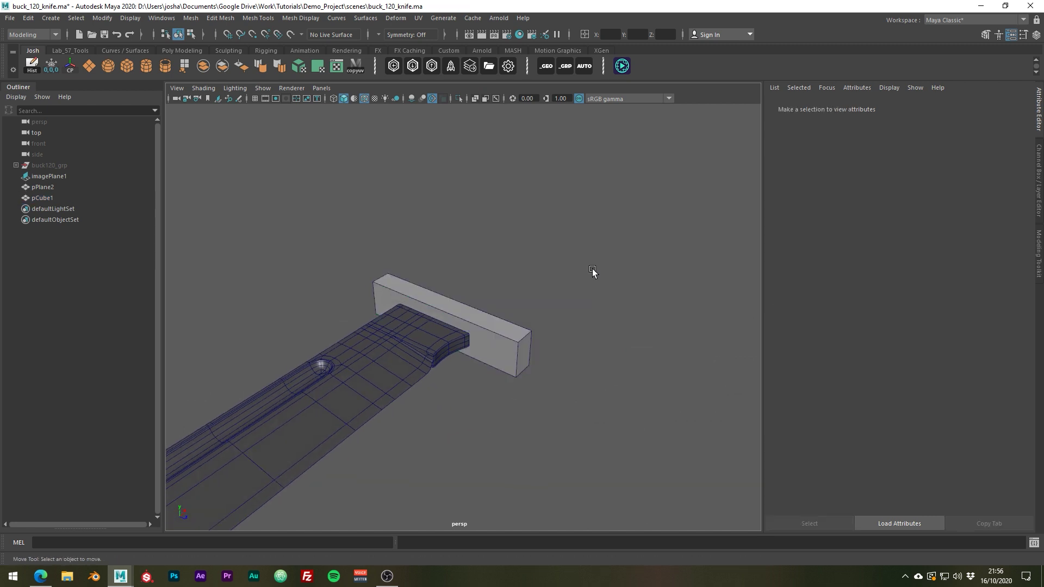
Bevel the guard cube's corner edges at both ends with 2 segments and a fraction of about 0.778.
key(h)
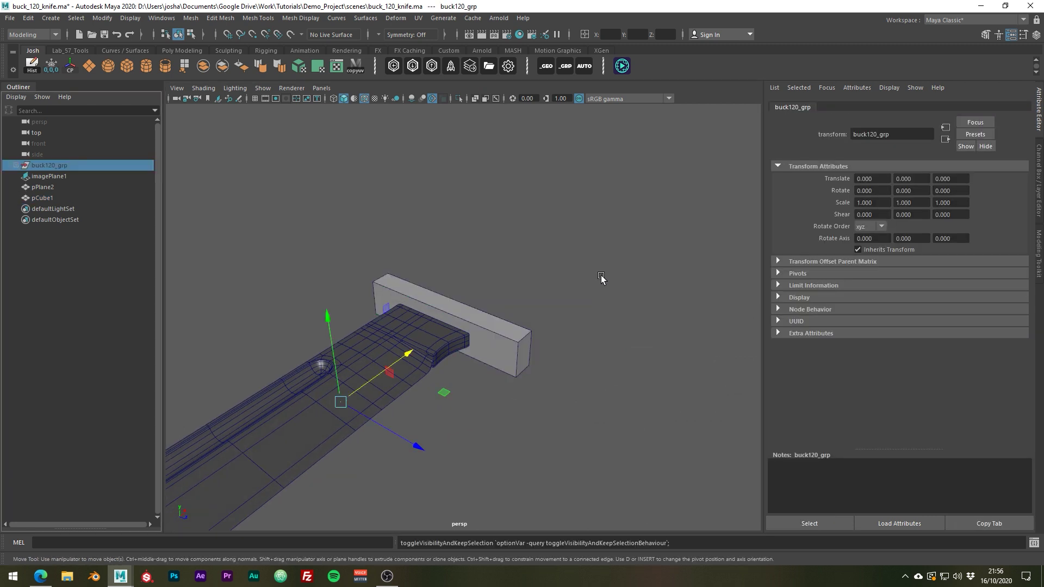
click(534, 334)
alt+drag(443, 264, 366, 317)
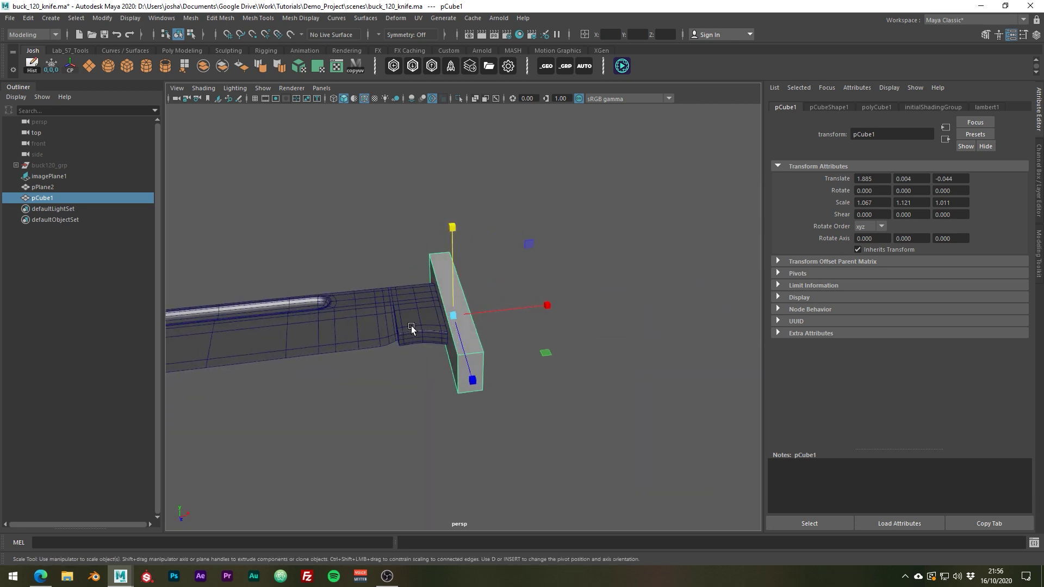
key(w)
right_drag(469, 291, 469, 260)
double_click(458, 343)
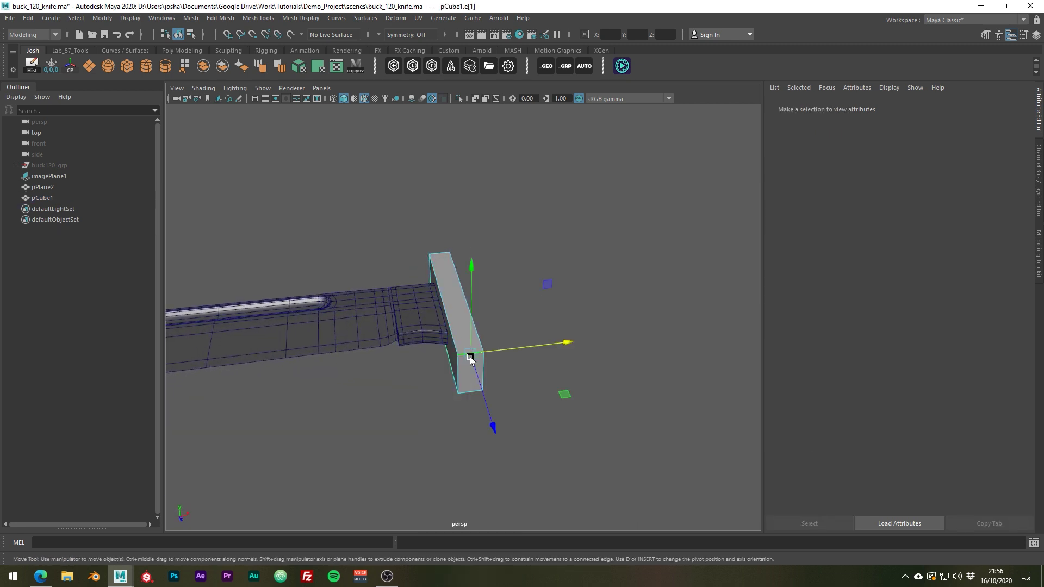
alt+drag(466, 390, 385, 376)
key(ctrl+b)
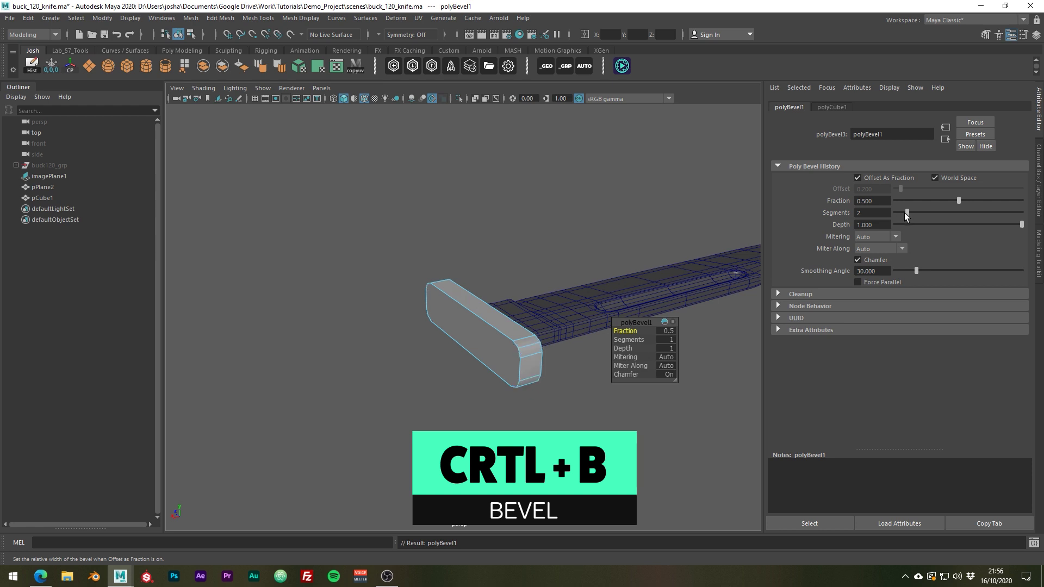
drag(959, 200, 991, 203)
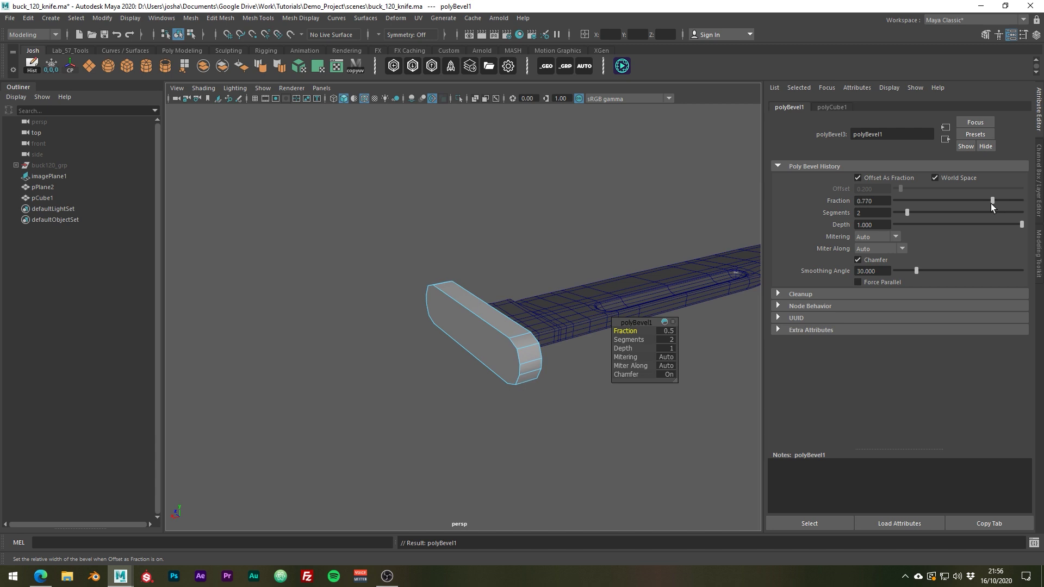
Isolate the guard and extrude its large blade-side face, scaling it inward to form a narrow inset border.
alt+drag(527, 285, 630, 298)
alt+right_drag(630, 298, 655, 302)
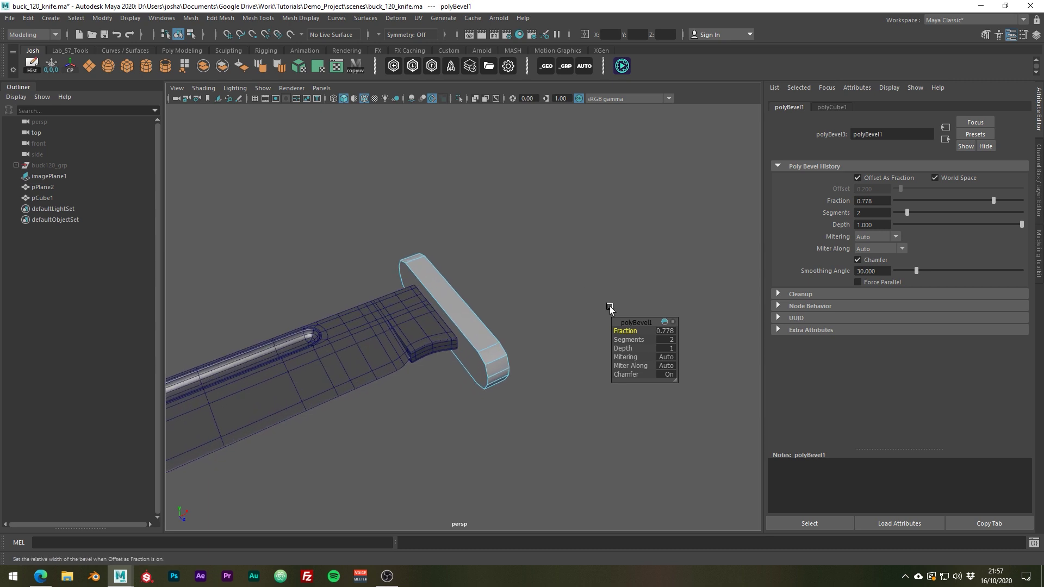
right_drag(467, 363, 537, 241)
alt+drag(472, 372, 524, 329)
right_drag(524, 329, 520, 341)
click(533, 324)
key(r)
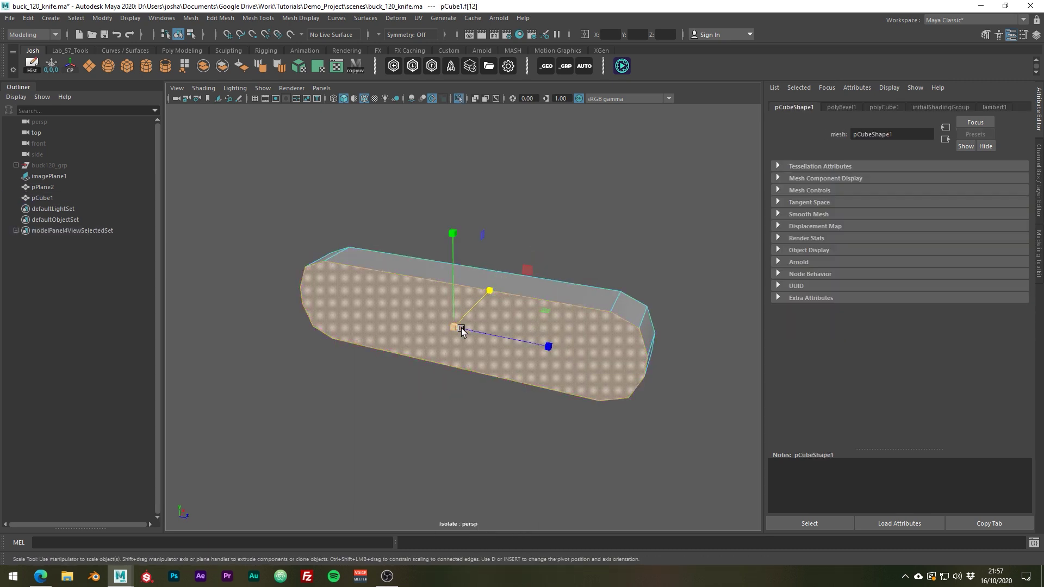
key(ctrl+e)
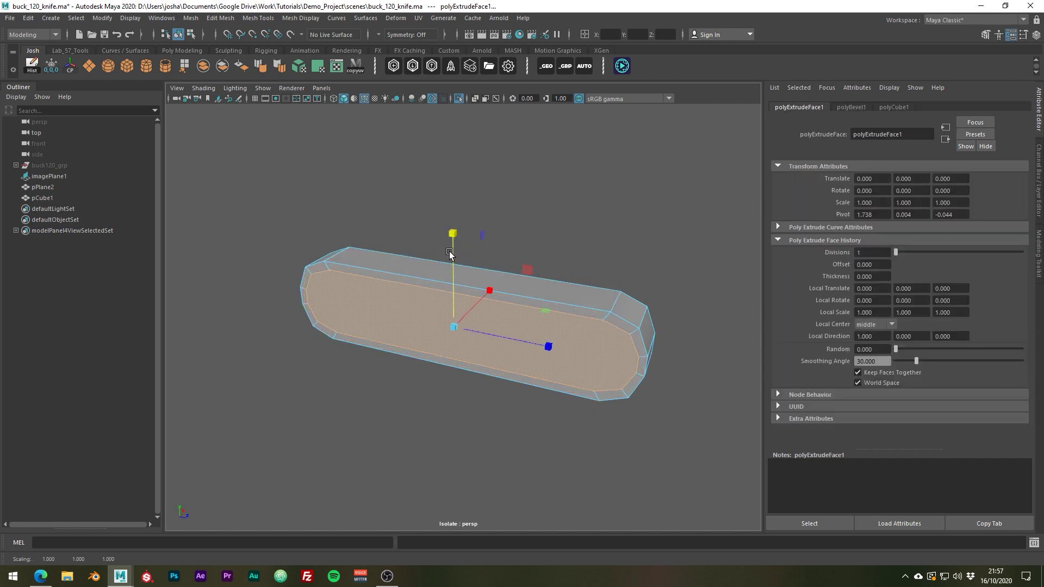
Split the inset guard face with two upright and two lengthwise Multi-Cut lines, and preview the guard in smooth display.
shift+right_drag(586, 349, 533, 321)
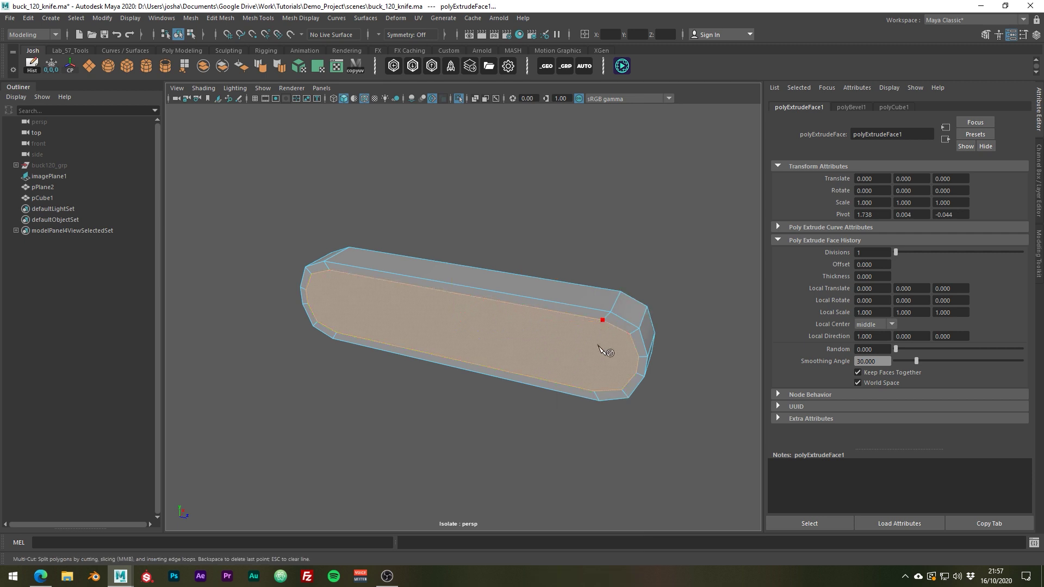
right_click(580, 390)
click(336, 332)
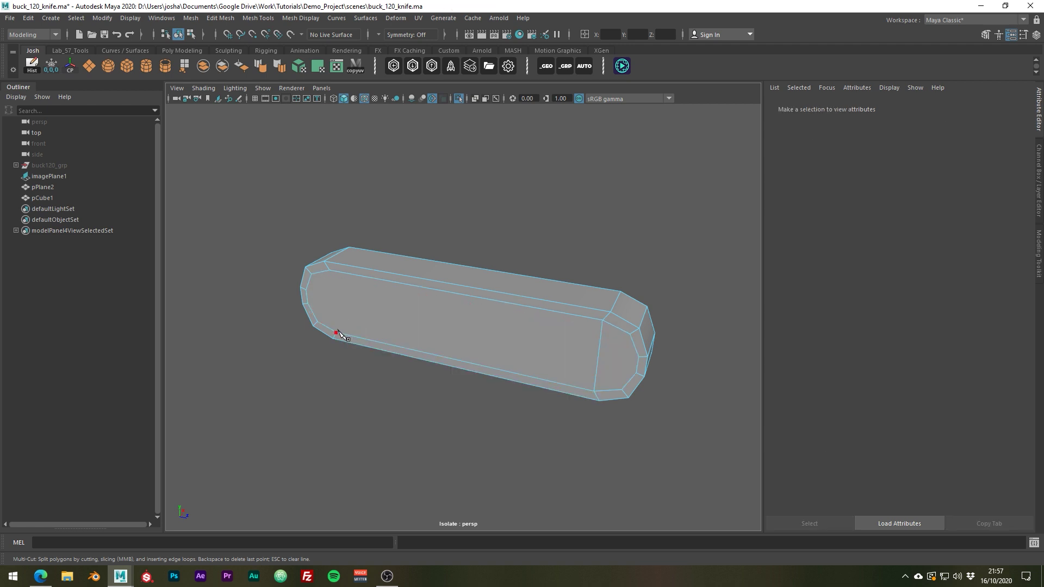
click(337, 332)
click(308, 304)
right_click(377, 323)
key(3)
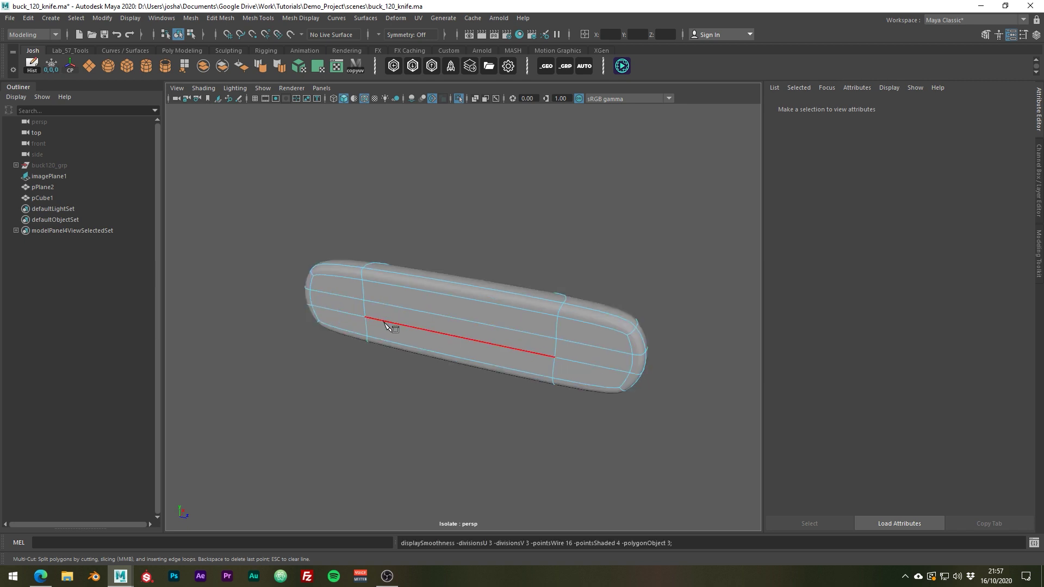
key(1)
Insert supporting edge loops around the guard near its blade-side and handle-side edges.
alt+drag(531, 345, 466, 396)
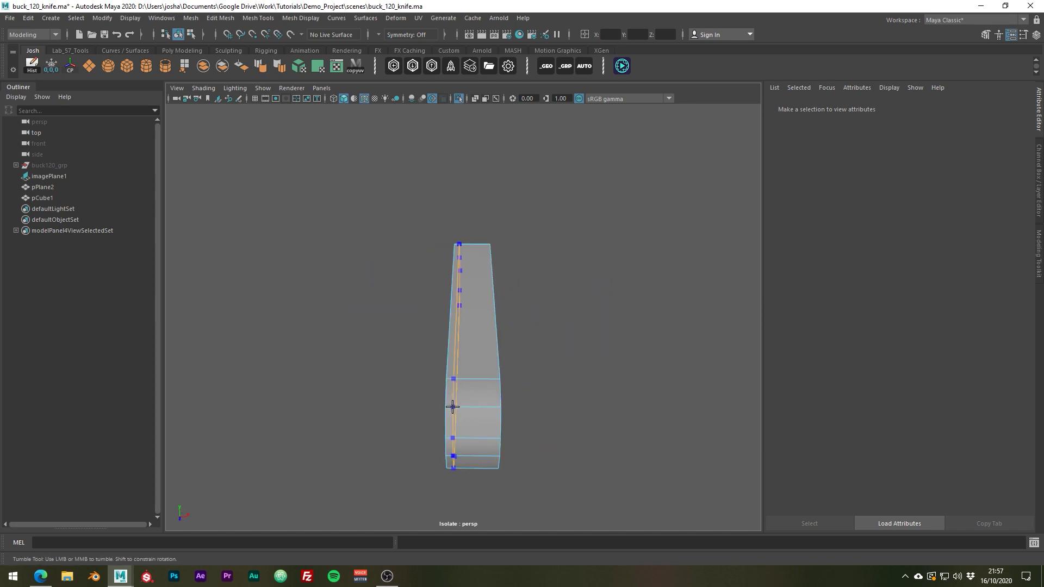
ctrl+click(452, 406)
ctrl+click(491, 408)
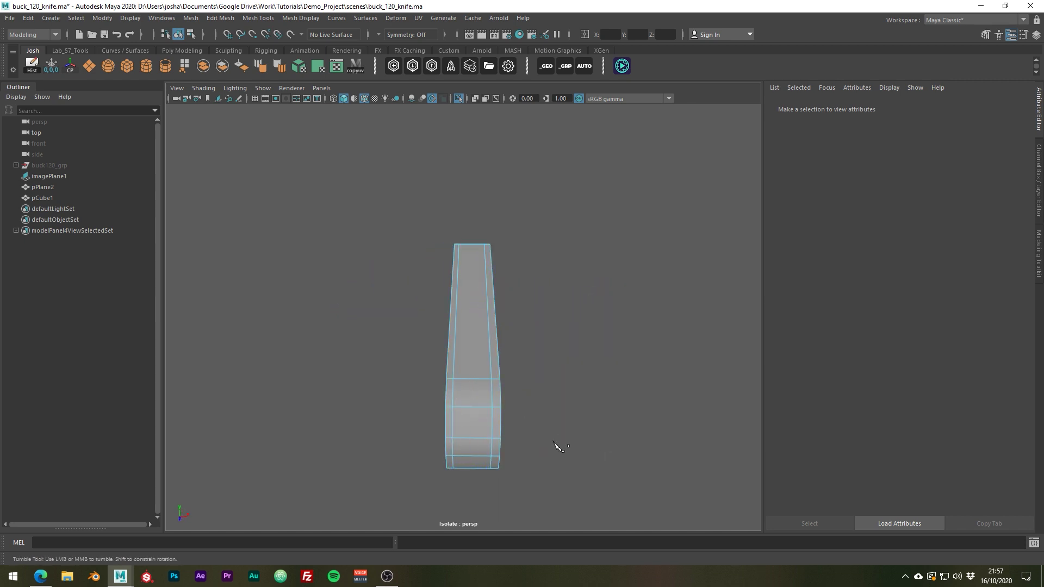
key(w)
click(494, 424)
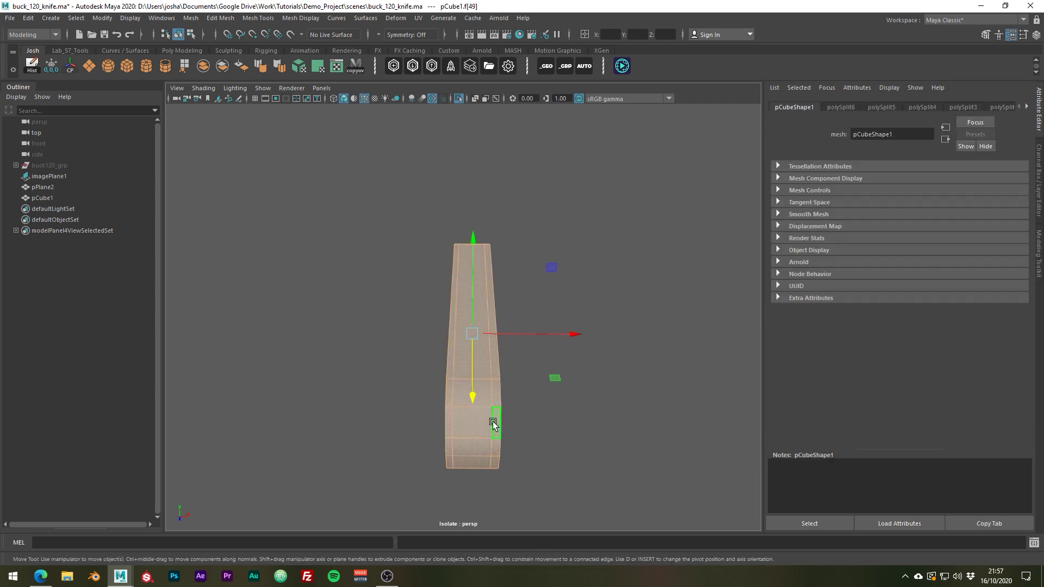
key(ctrl+z)
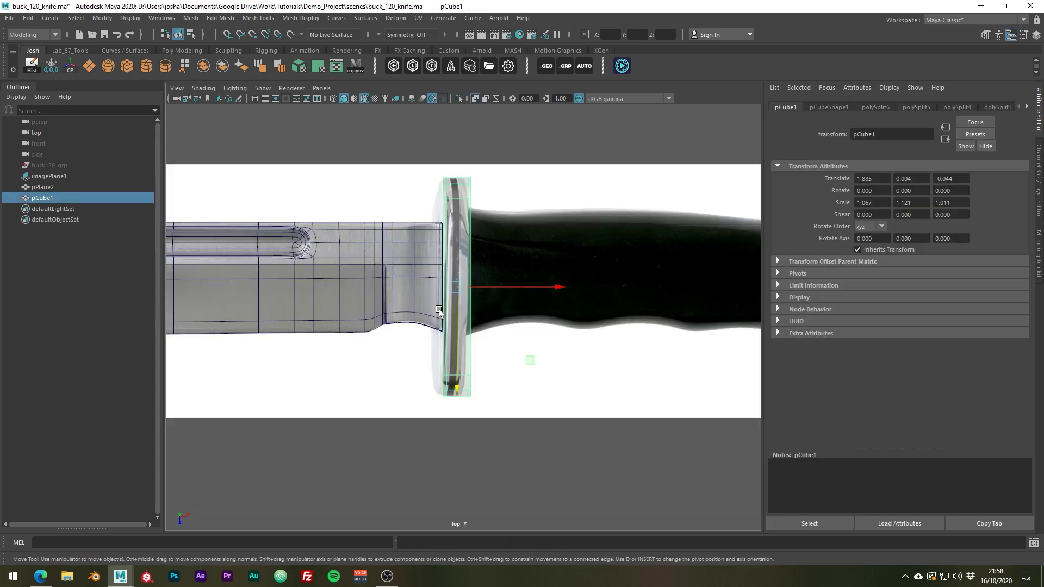
Shift the guard to X 1.857 over the reference and insert edge loops level with the handle's upper and lower outlines.
drag(492, 287, 488, 286)
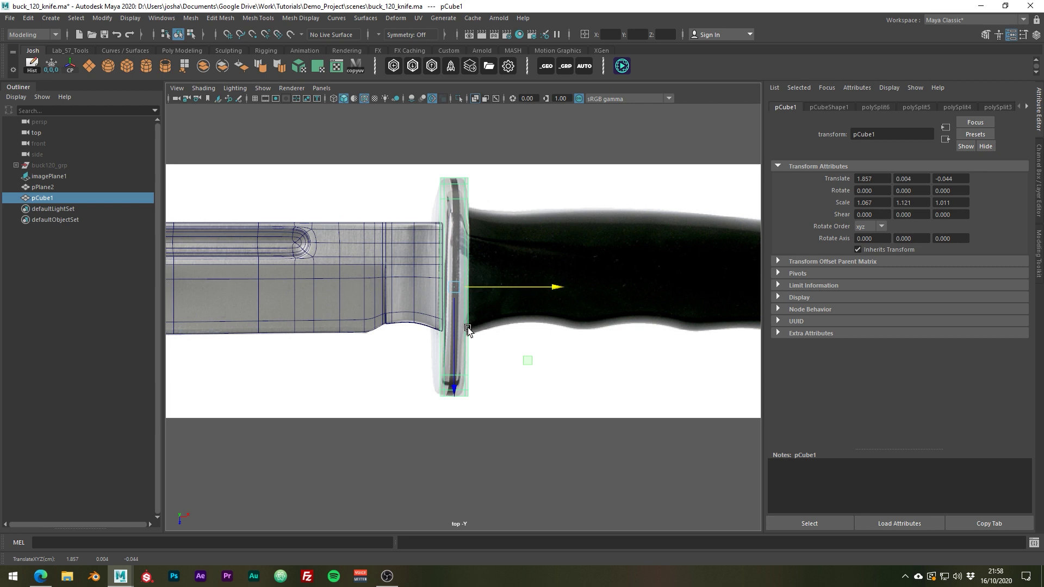
shift+right_drag(468, 329, 455, 304)
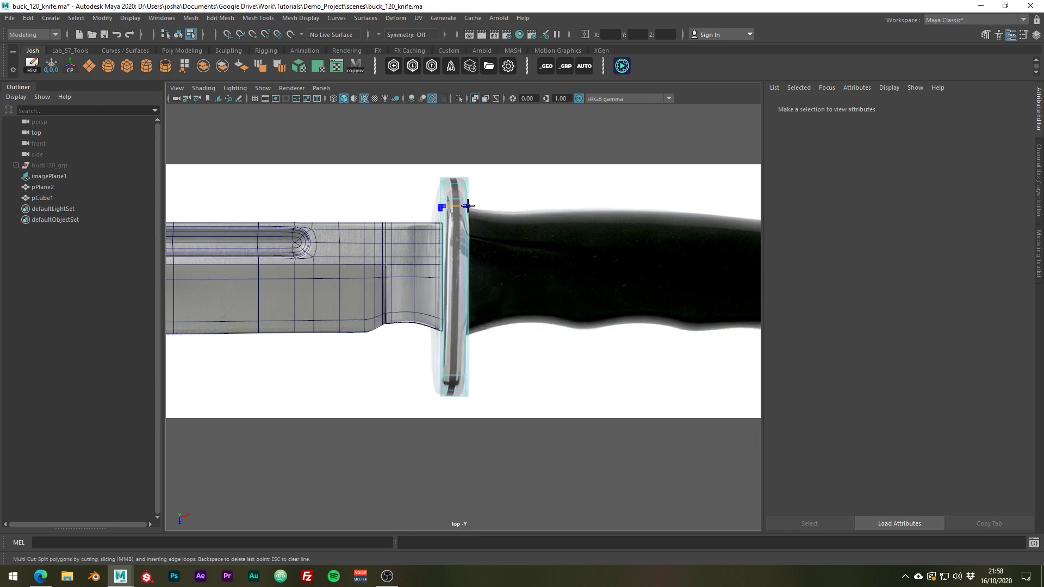
ctrl+click(466, 334)
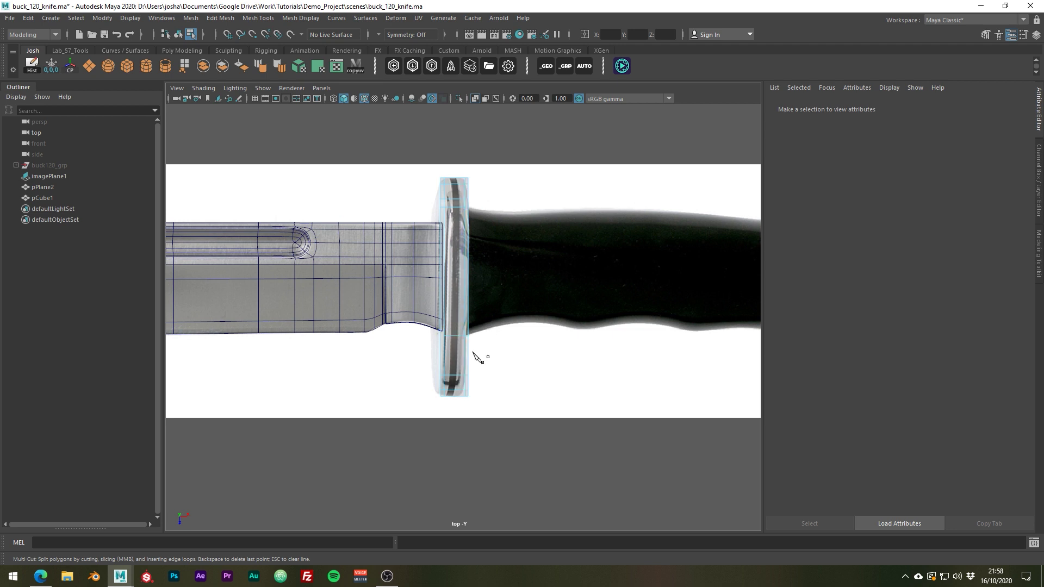
Cut two lengthwise edge lines across the guard's handle-side face, joining the matching vertices on its rounded ends.
key(space)
alt+drag(618, 233, 599, 208)
key(space)
alt+drag(674, 269, 606, 268)
alt+right_drag(606, 268, 760, 338)
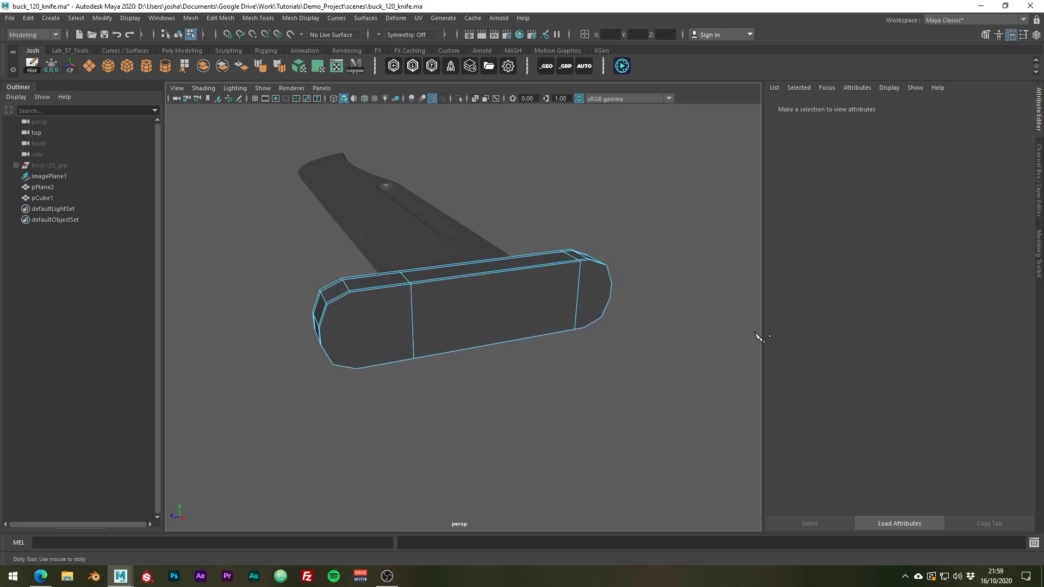
alt+middle_drag(335, 366, 372, 353)
alt+right_drag(372, 353, 431, 329)
click(333, 314)
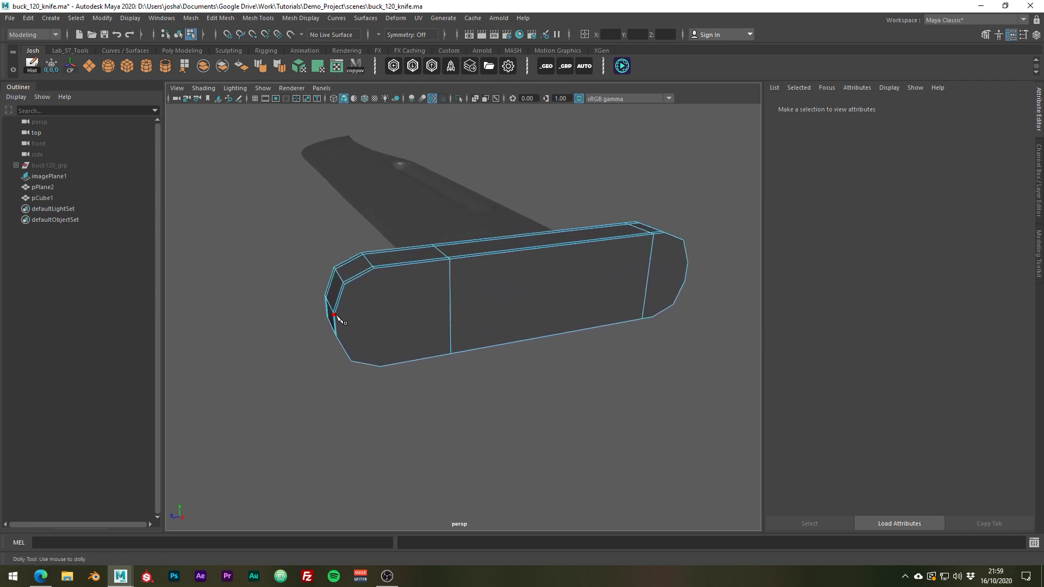
click(688, 264)
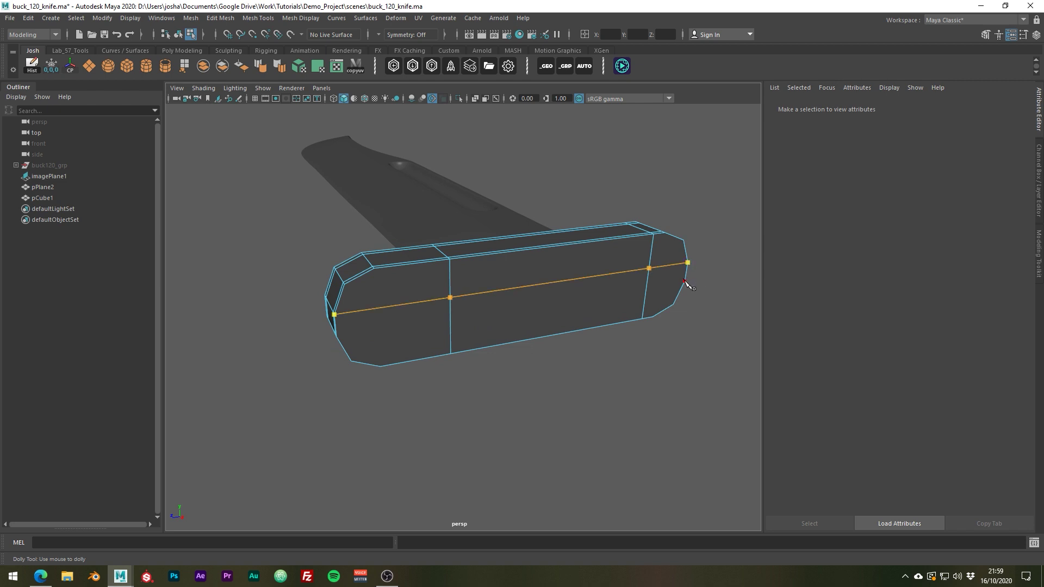
click(685, 281)
click(337, 338)
alt+drag(375, 386, 461, 358)
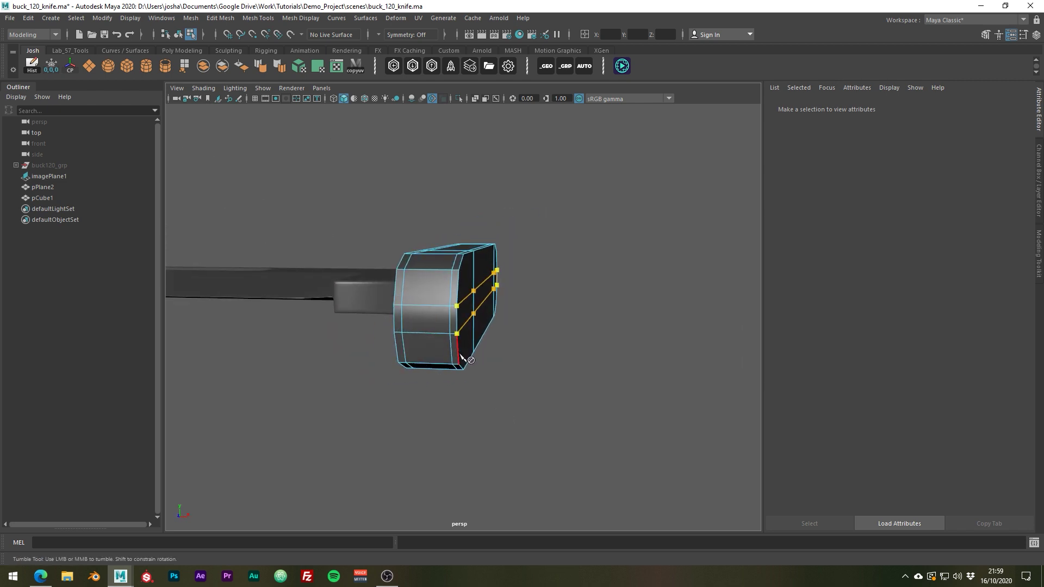
alt+drag(626, 333, 513, 345)
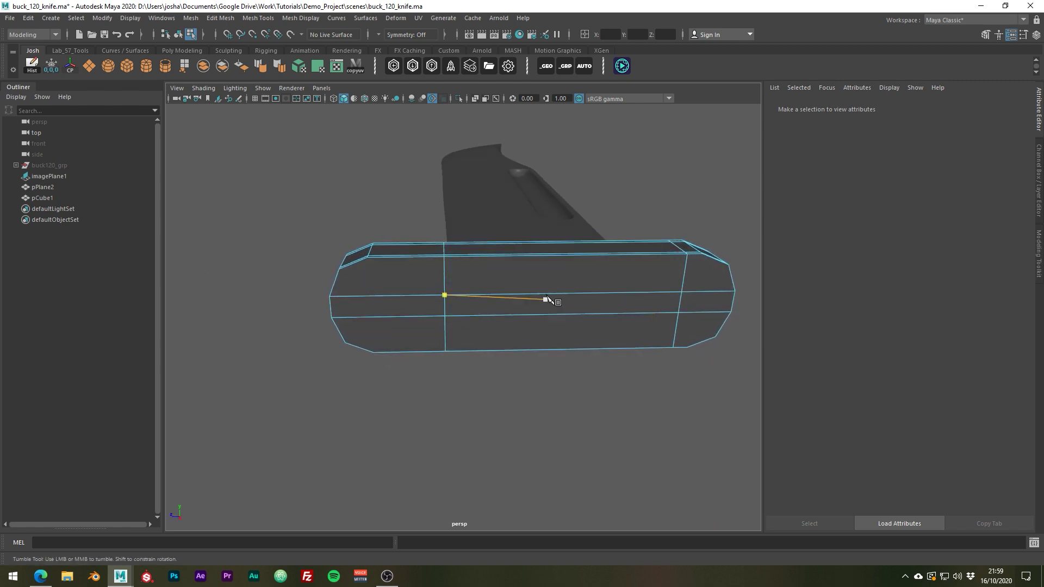
Extrude the middle faces on the guard's handle side along the reference handle to the end of the pommel.
right_drag(550, 278, 551, 307)
key(w)
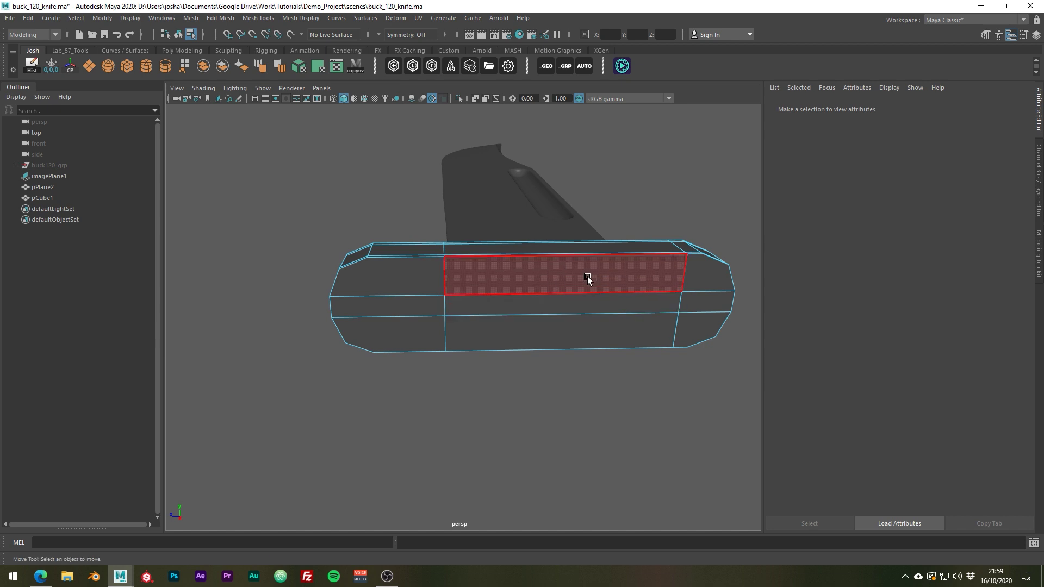
mouse_move(585, 274)
mouse_down()
mouse_move(585, 327)
mouse_move(350, 234)
mouse_up()
key(space)
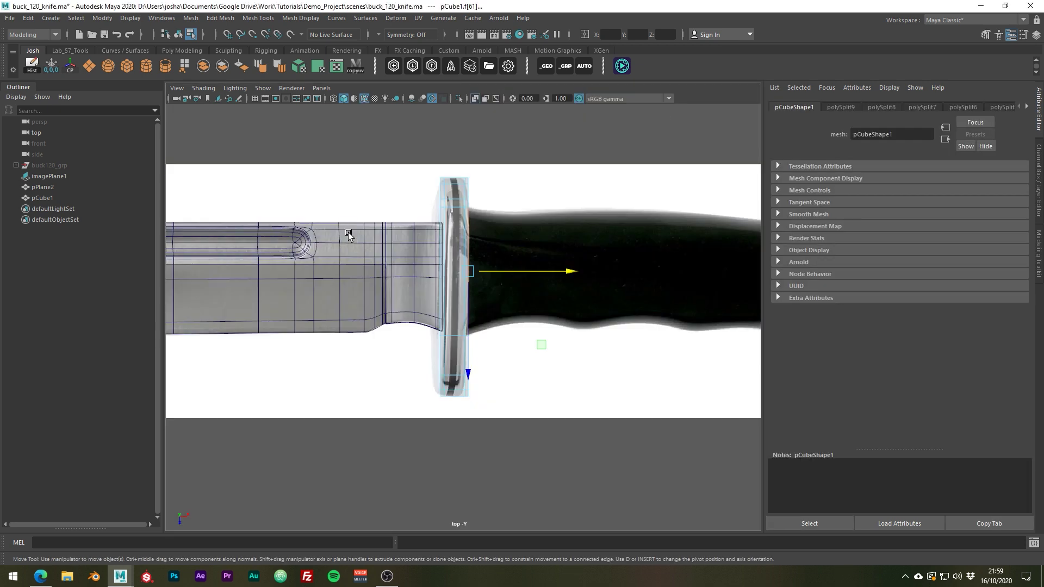
alt+middle_drag(603, 325, 306, 325)
shift+drag(265, 275, 695, 297)
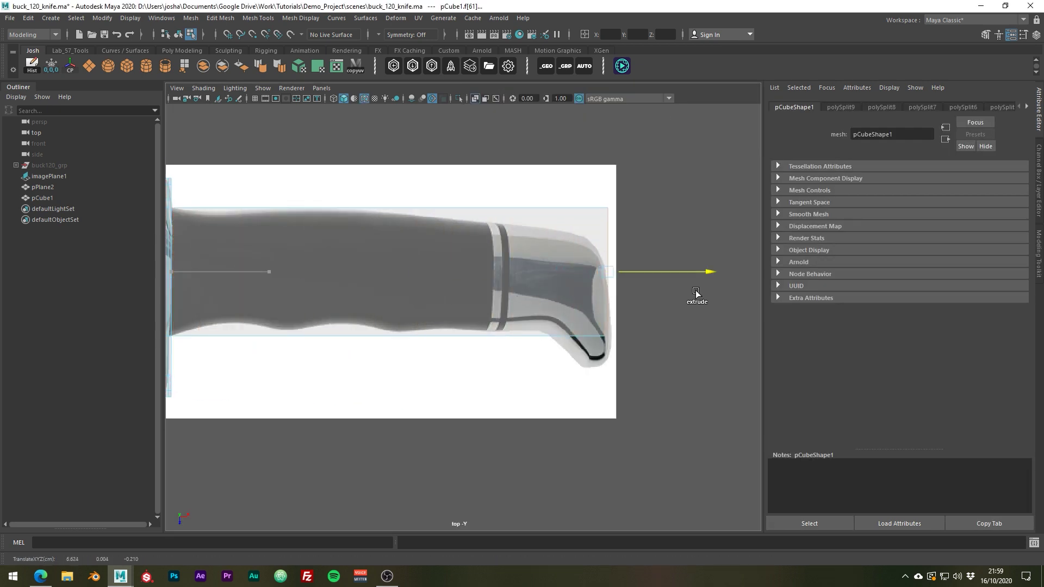
scroll(359, 304, down, 3)
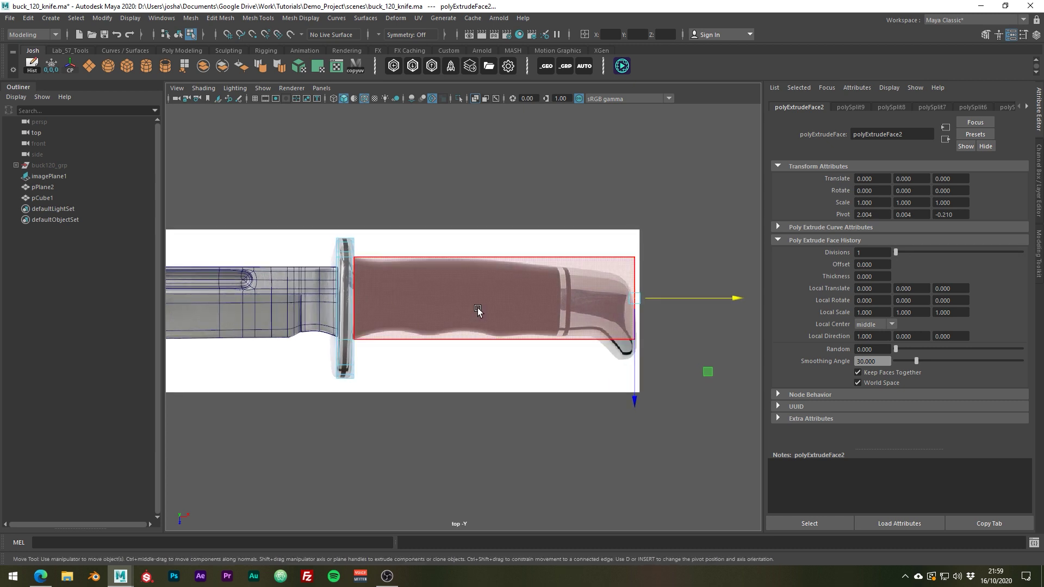
Insert four edge loops along the extruded handle at the peaks and valleys of the reference finger grooves.
scroll(504, 321, up, 5)
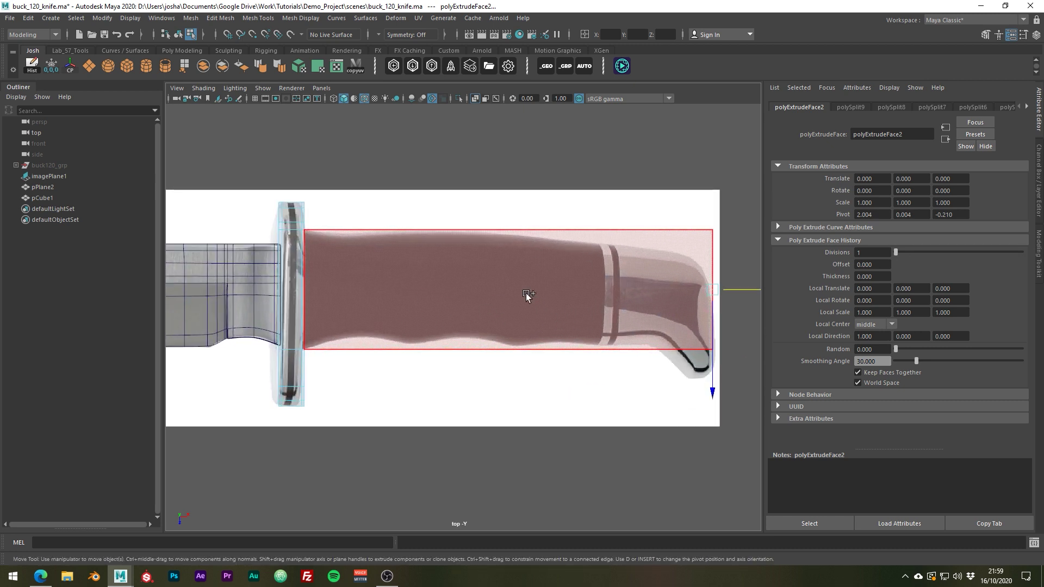
shift+right_drag(527, 296, 473, 296)
ctrl+click(357, 343)
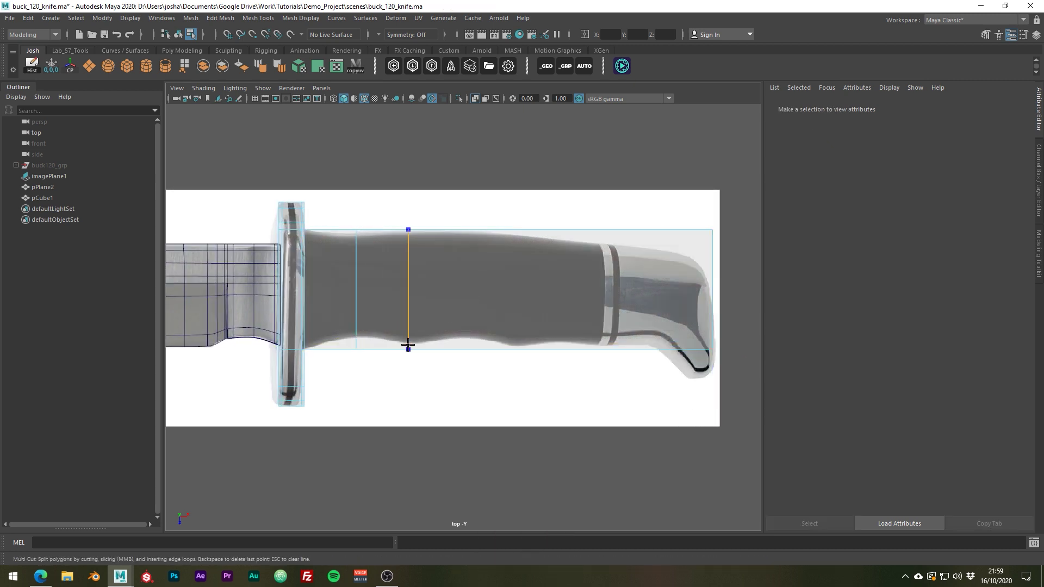
ctrl+click(409, 342)
ctrl+click(464, 344)
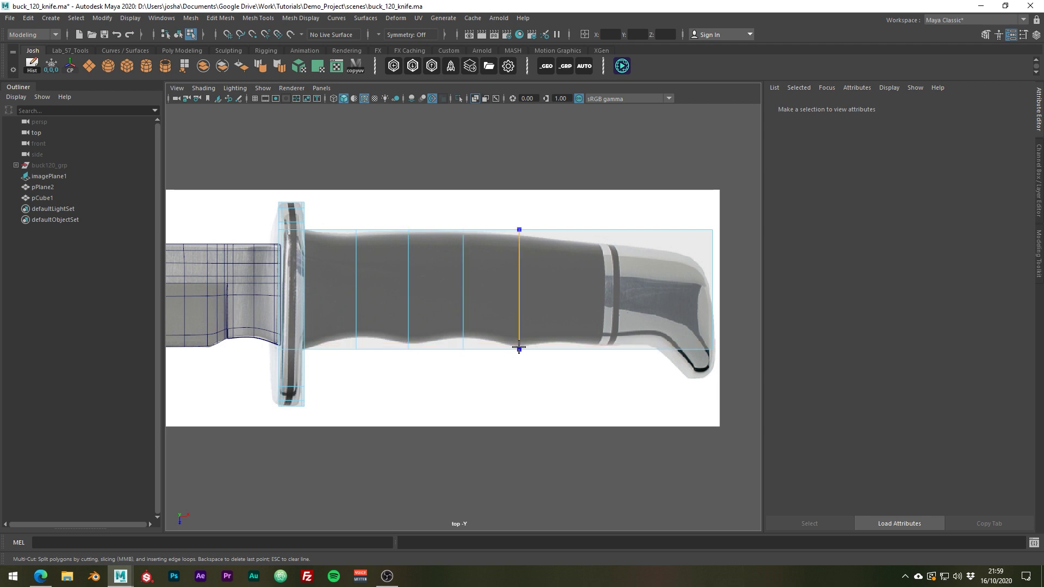
Raise the lower vertices of the first and third handle loops to follow the finger grooves in the reference.
key(w)
right_drag(481, 290, 482, 320)
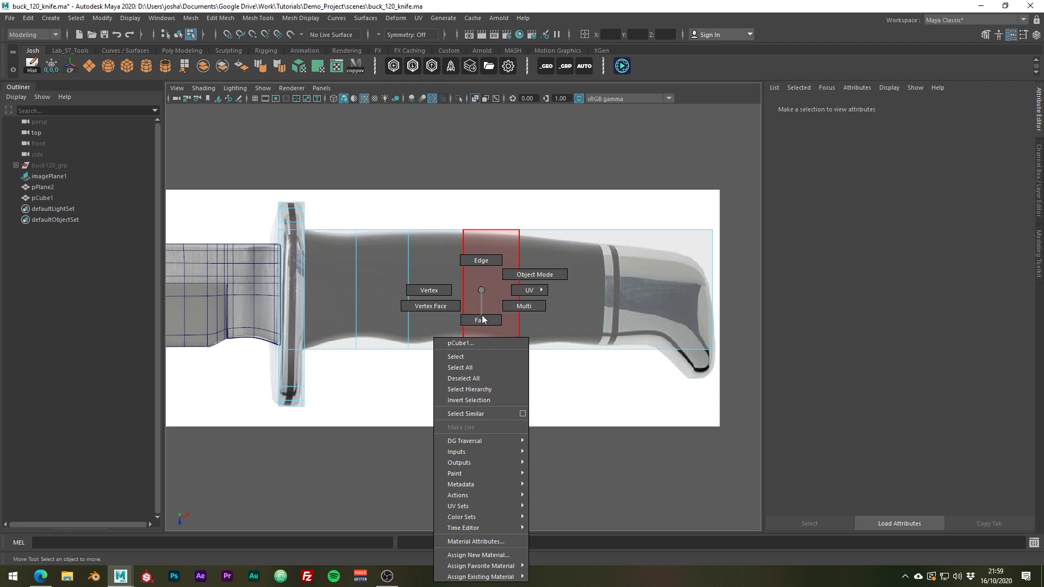
right_drag(482, 320, 441, 285)
drag(378, 329, 356, 359)
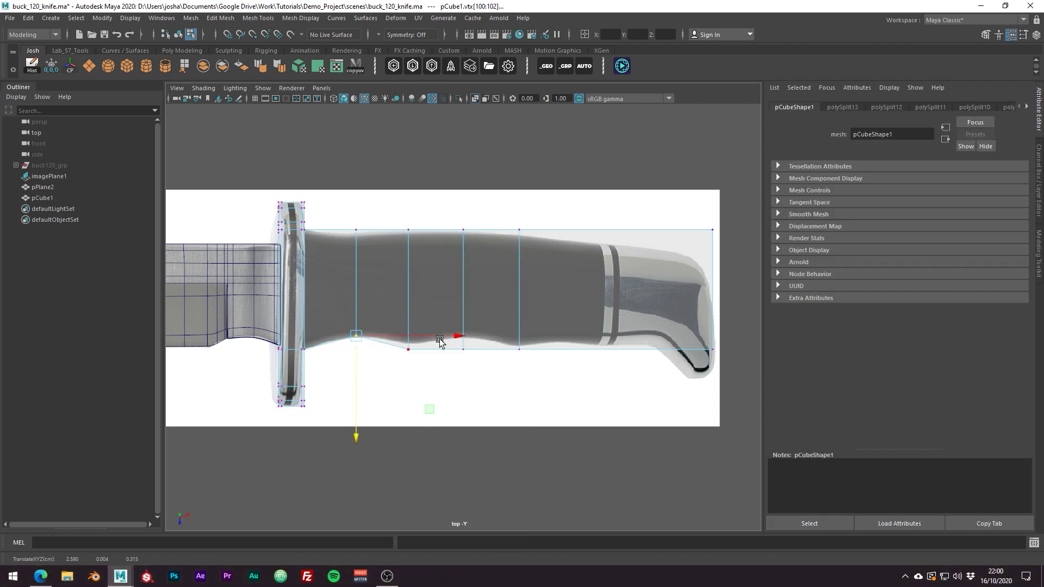
drag(478, 345, 466, 375)
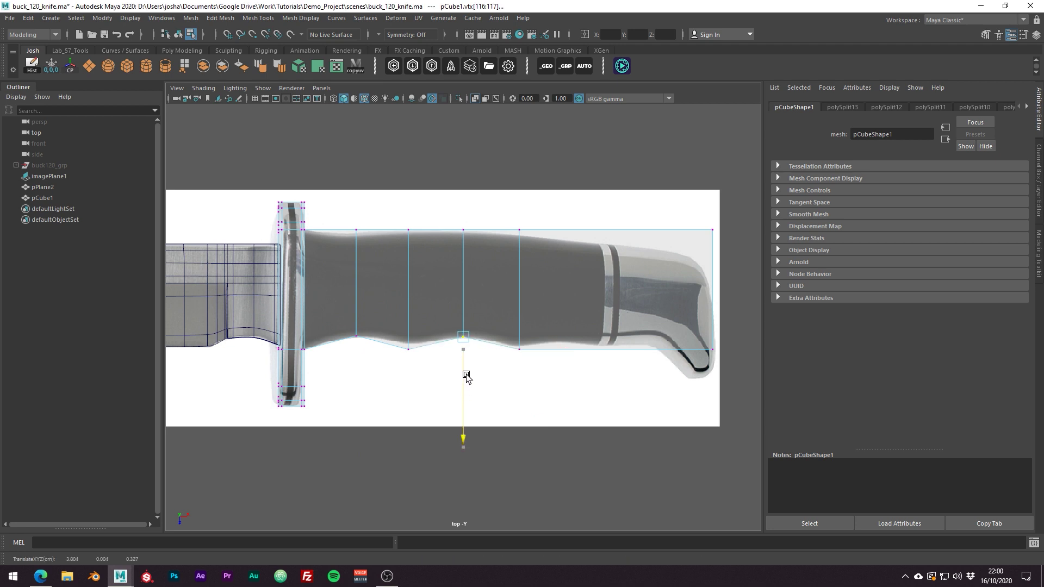
Fit the fifth handle loop's lower vertices to the reference edge and insert another edge loop where the pommel begins to hook down.
drag(567, 348, 564, 341)
drag(554, 379, 558, 379)
key(ctrl+shift+x)
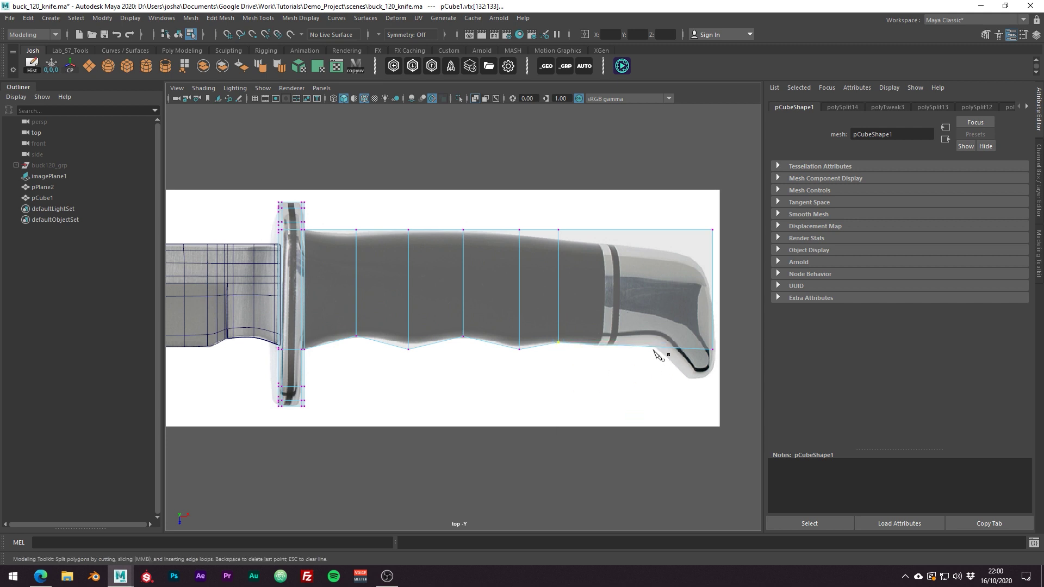
ctrl+drag(657, 346, 655, 316)
Lower the bottom vertices at the handle's end to the tip of the reference pommel.
key(w)
drag(726, 336, 702, 361)
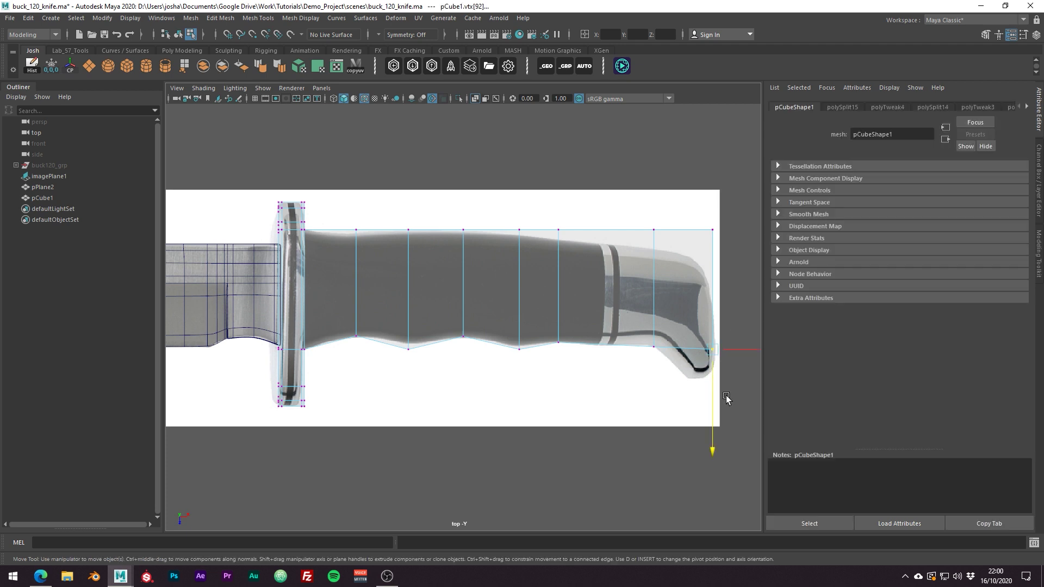
alt+middle_drag(731, 415, 658, 425)
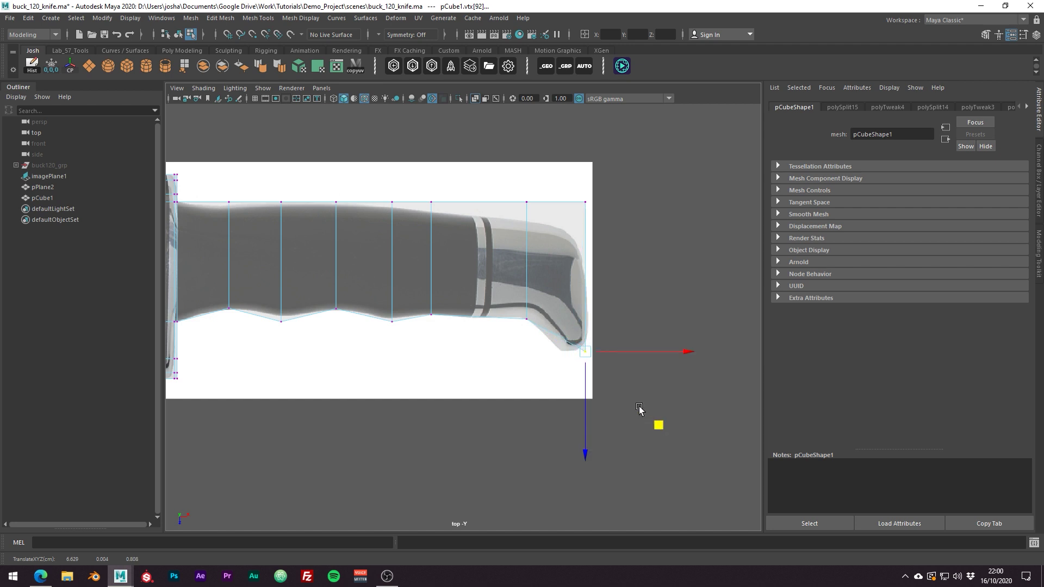
Insert an edge loop midway across the pommel hook and move its lower vertices onto the reference outline near the tip.
key(ctrl+shift+x)
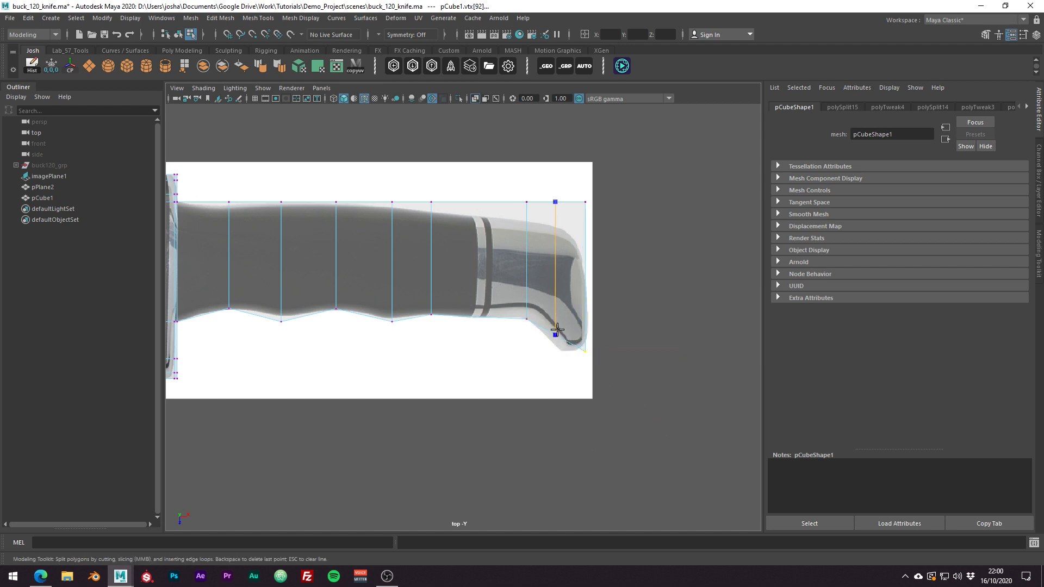
ctrl+click(558, 329)
key(w)
drag(561, 327, 549, 346)
drag(630, 411, 629, 411)
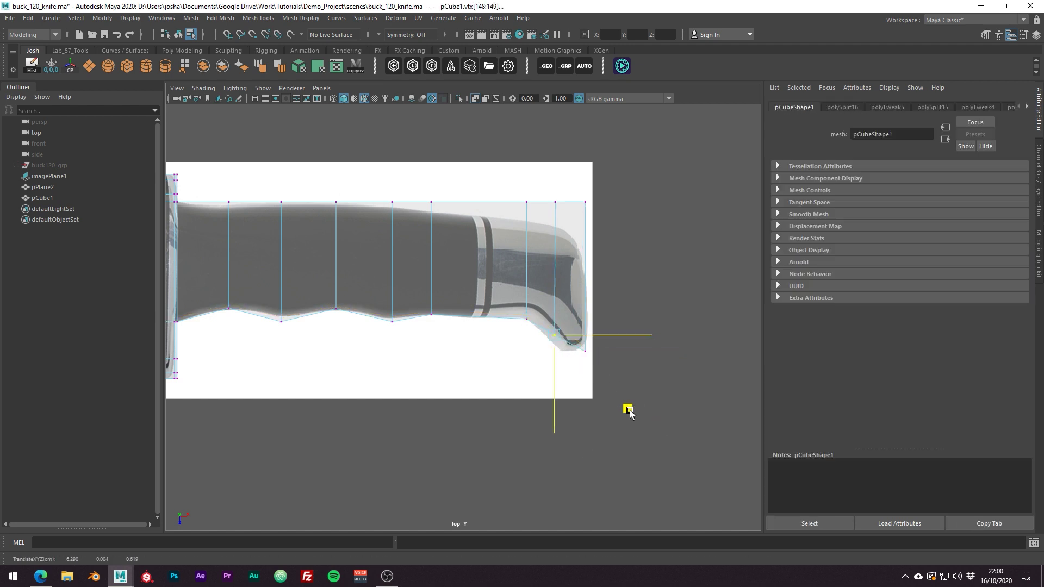
middle_drag(629, 412, 634, 427)
Lower the upper vertices from the fourth loop back to the pommel end in progressive stages to follow the reference spine.
drag(609, 188, 544, 212)
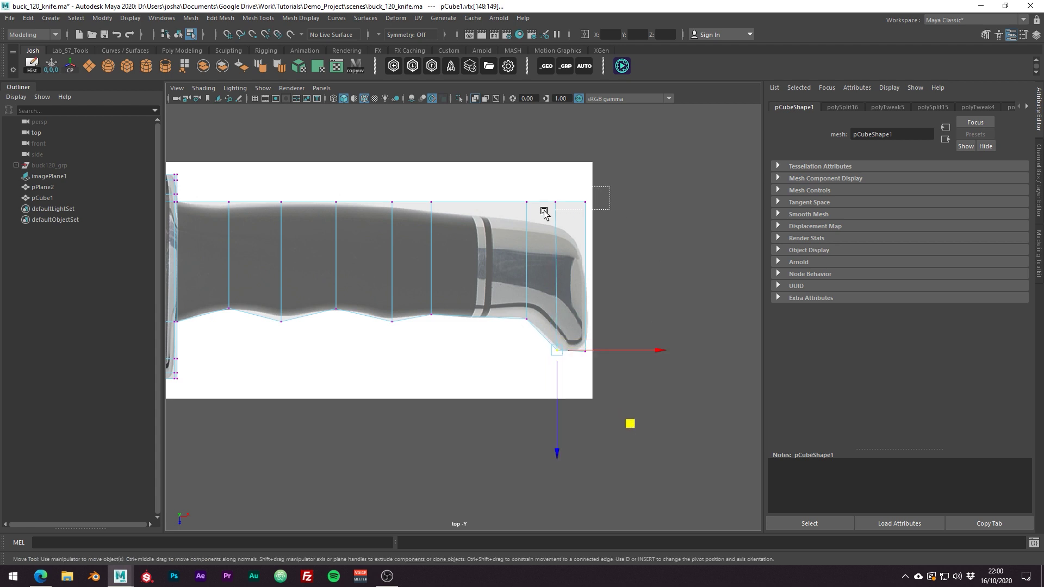
drag(471, 219, 358, 218)
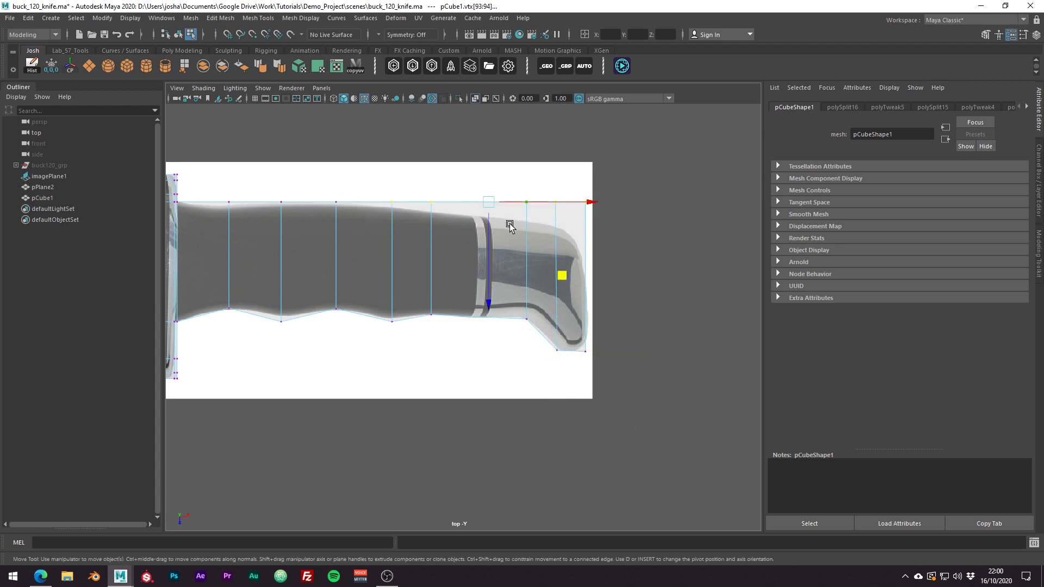
drag(495, 266, 473, 259)
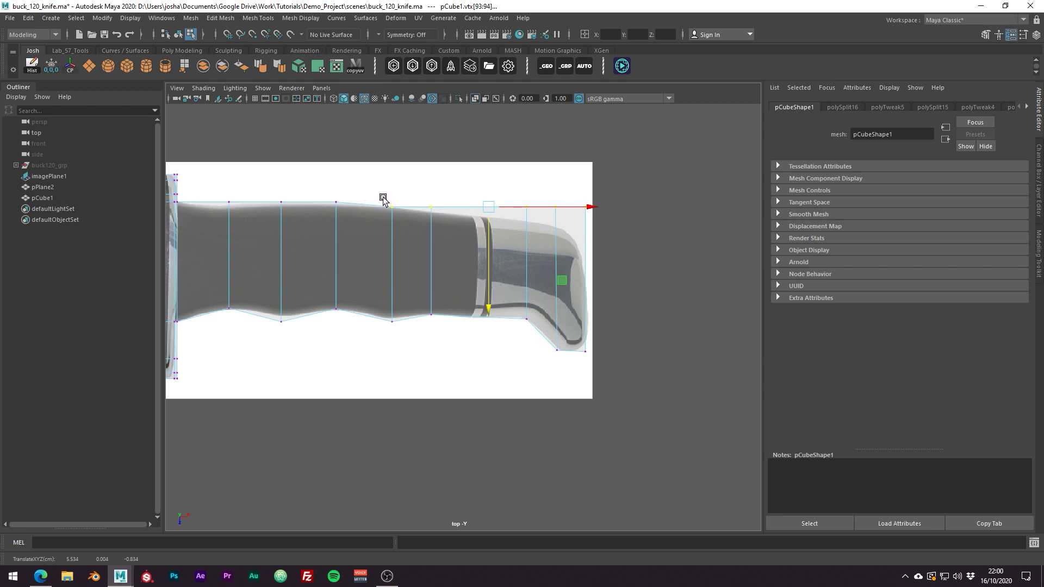
ctrl+drag(407, 191, 380, 219)
drag(508, 252, 508, 255)
ctrl+drag(448, 199, 427, 227)
drag(557, 246, 557, 256)
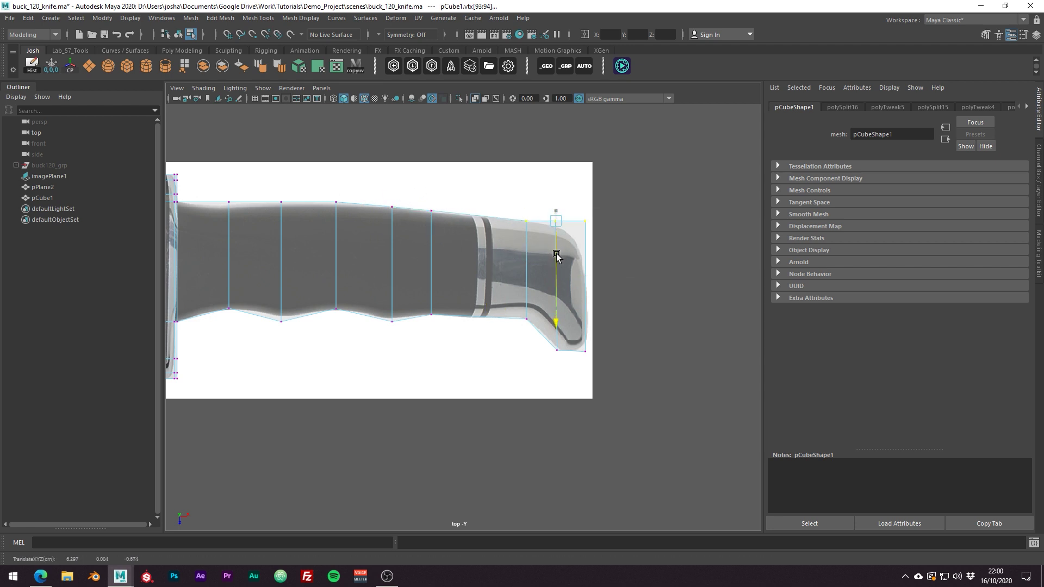
Lower the pommel end's top corner vertices and adjust the adjacent loop's upper vertices to round the reference corner, previewing the mesh smoothed.
drag(620, 202, 576, 238)
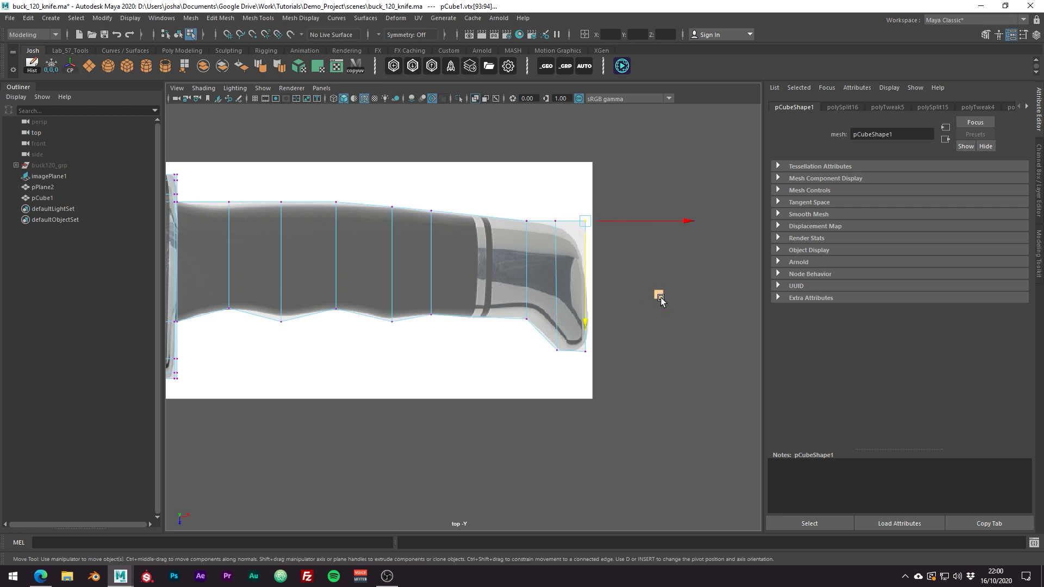
middle_drag(661, 299, 653, 321)
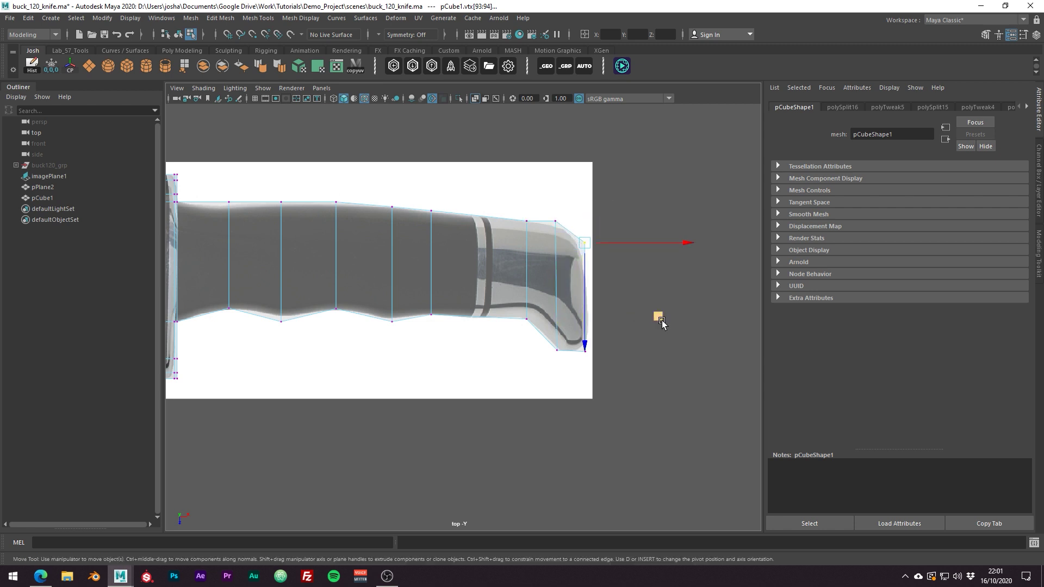
drag(550, 213, 567, 235)
key(3)
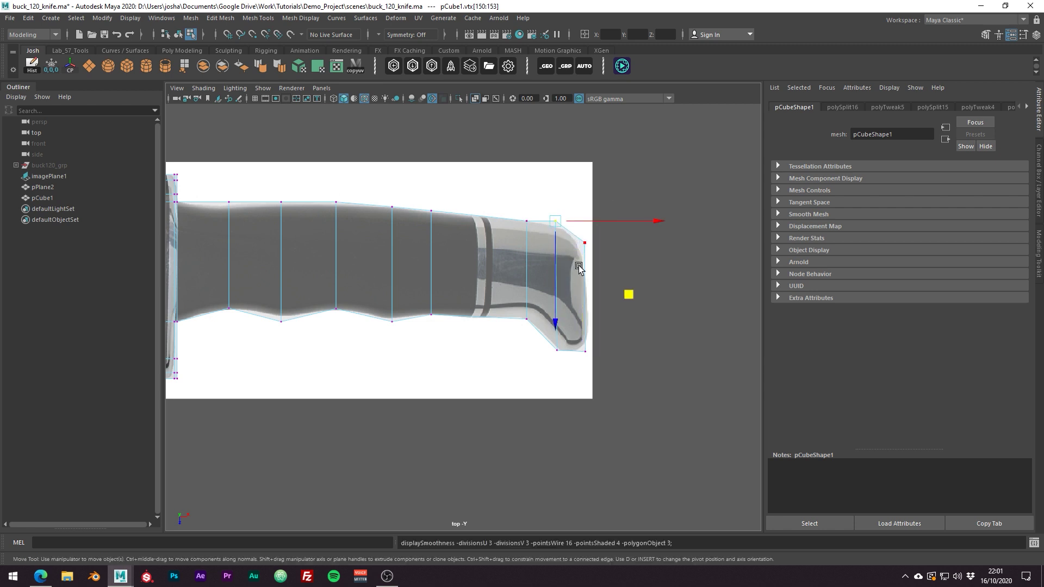
middle_drag(619, 292, 660, 312)
click(579, 279)
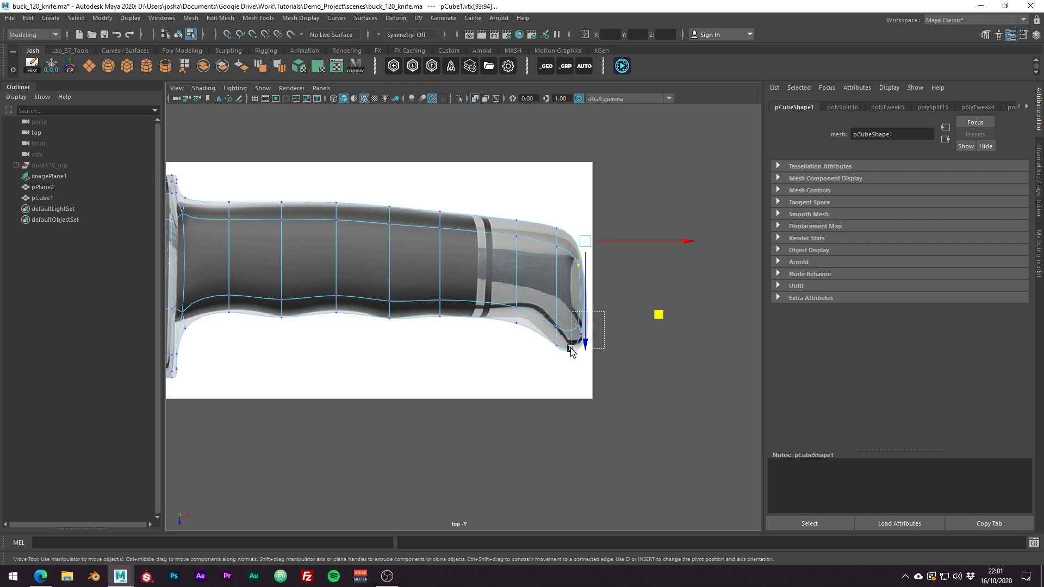
Pull the pommel tip's corner vertices outward and shift the adjacent loop's lower vertices so the smoothed tip fills the reference.
click(584, 350)
middle_drag(659, 422, 668, 431)
drag(669, 432, 667, 431)
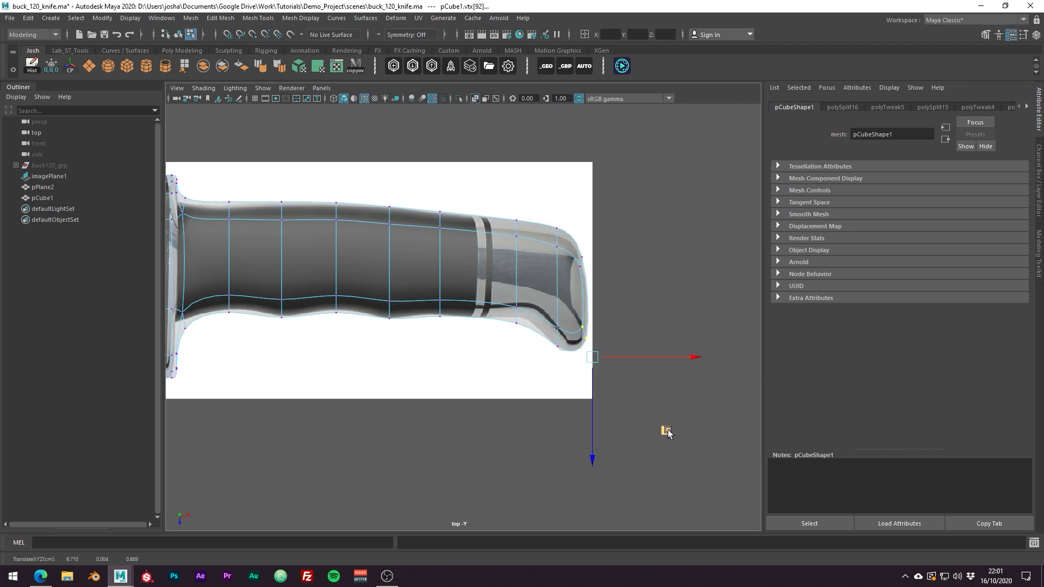
key(1)
key(3)
drag(546, 314, 578, 370)
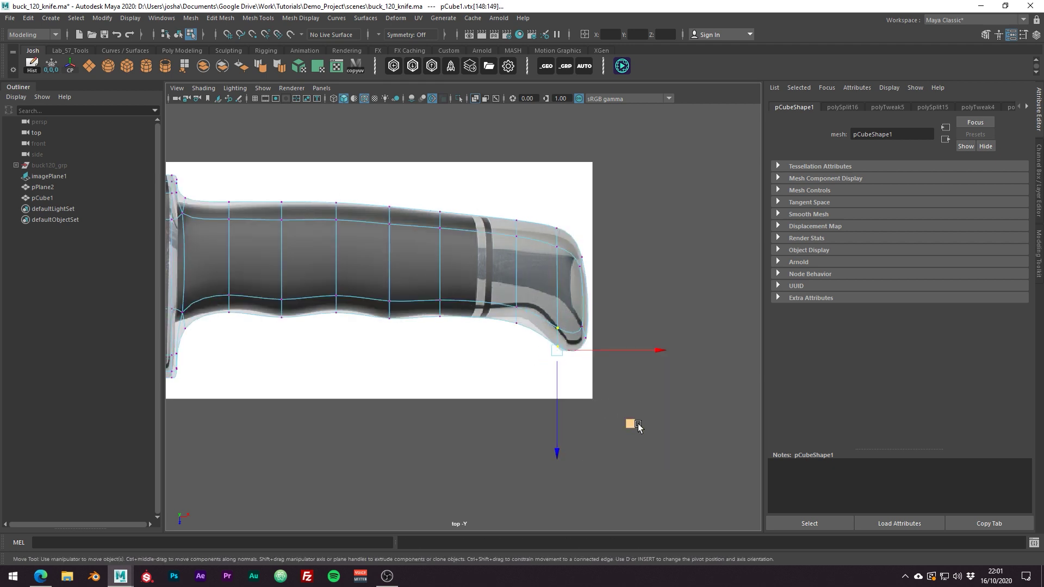
middle_drag(638, 427, 626, 423)
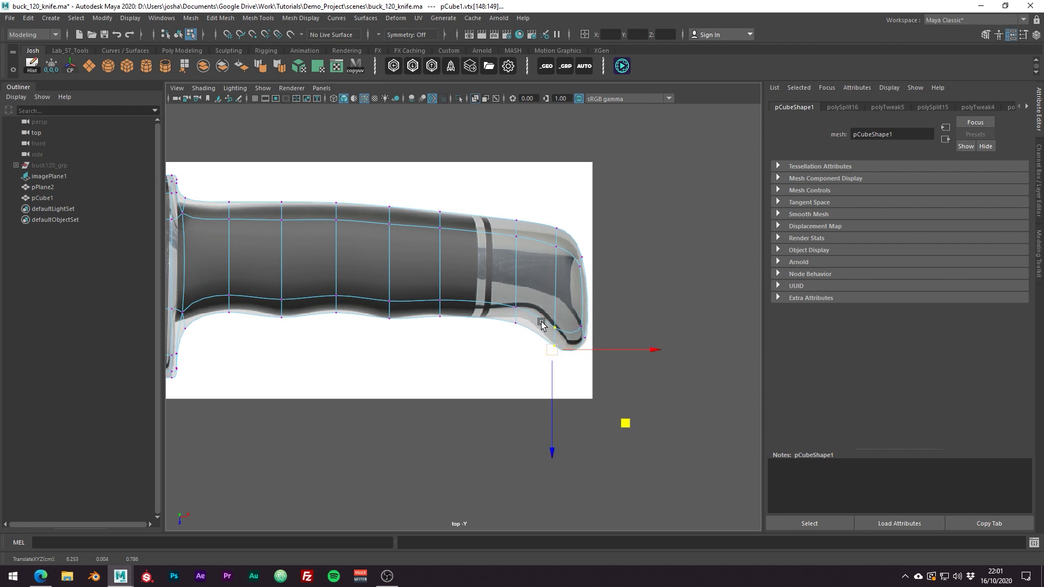
Move the lower vertices at the start of the pommel hook up and toward the tip to match the reference curve.
drag(540, 294, 509, 342)
drag(600, 392, 606, 380)
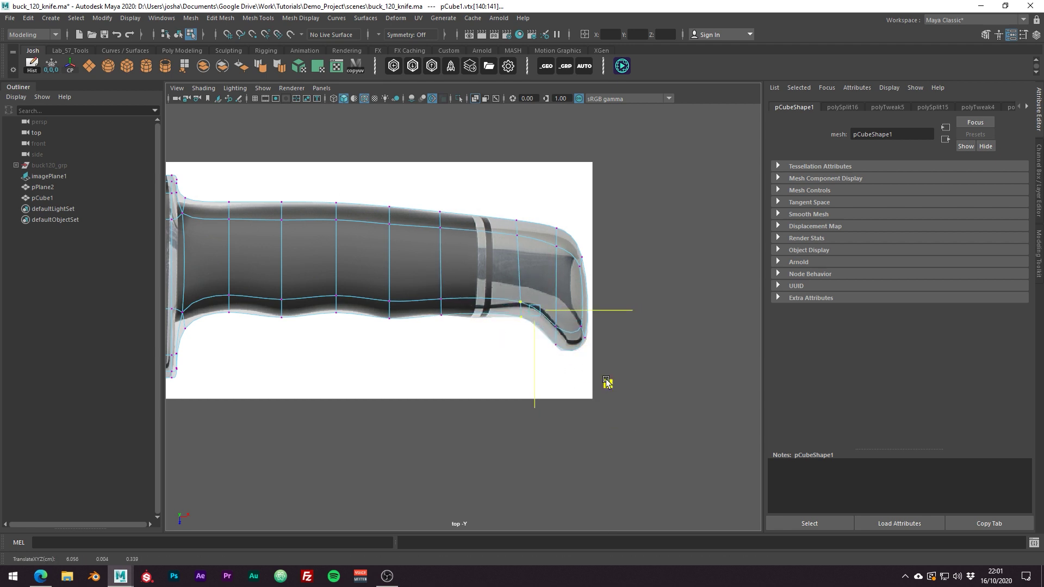
mouse_move(607, 384)
middle_down()
mouse_move(597, 389)
mouse_move(609, 384)
middle_up()
key(1)
key(3)
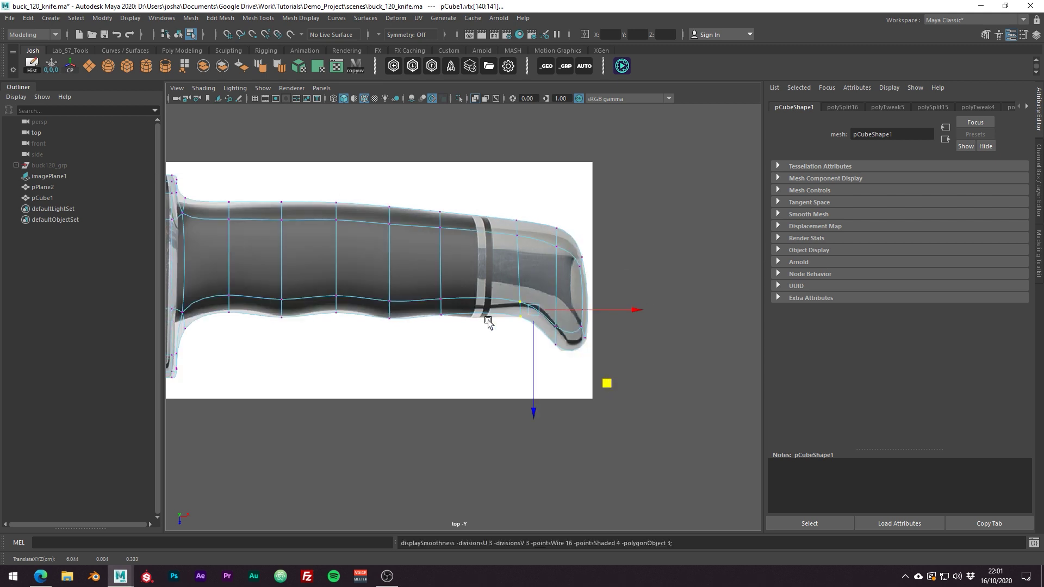
Insert an edge loop where the grip meets the pommel bands and adjust its lower vertices to the reference edge.
key(1)
shift+right_drag(495, 282, 430, 281)
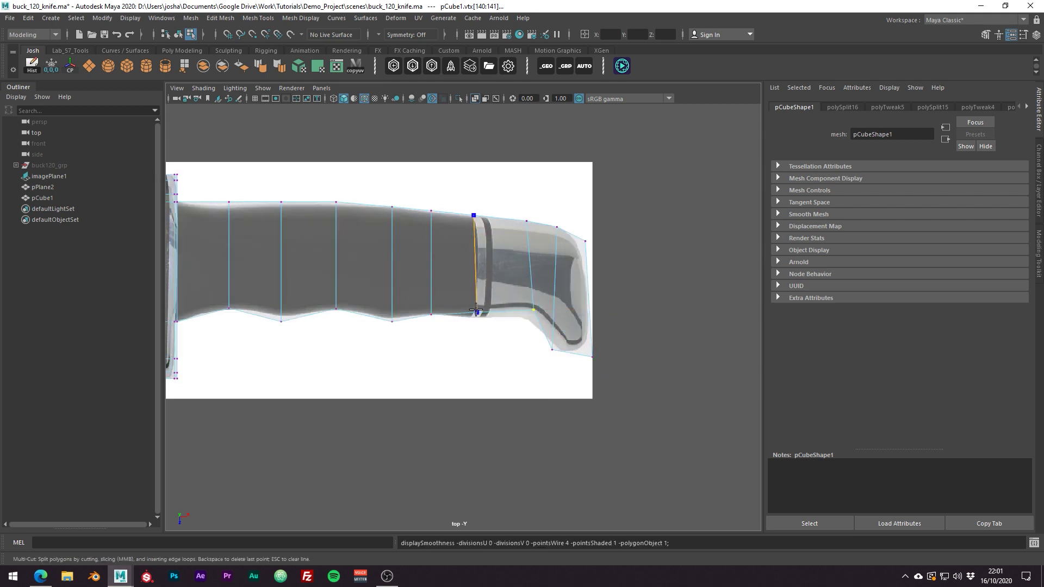
ctrl+click(477, 311)
key(w)
drag(492, 299, 464, 325)
drag(550, 387, 555, 391)
With the mesh smoothed, fine-tune the lower vertices of the fourth, fifth, third and first handle loops to the reference finger grooves.
key(3)
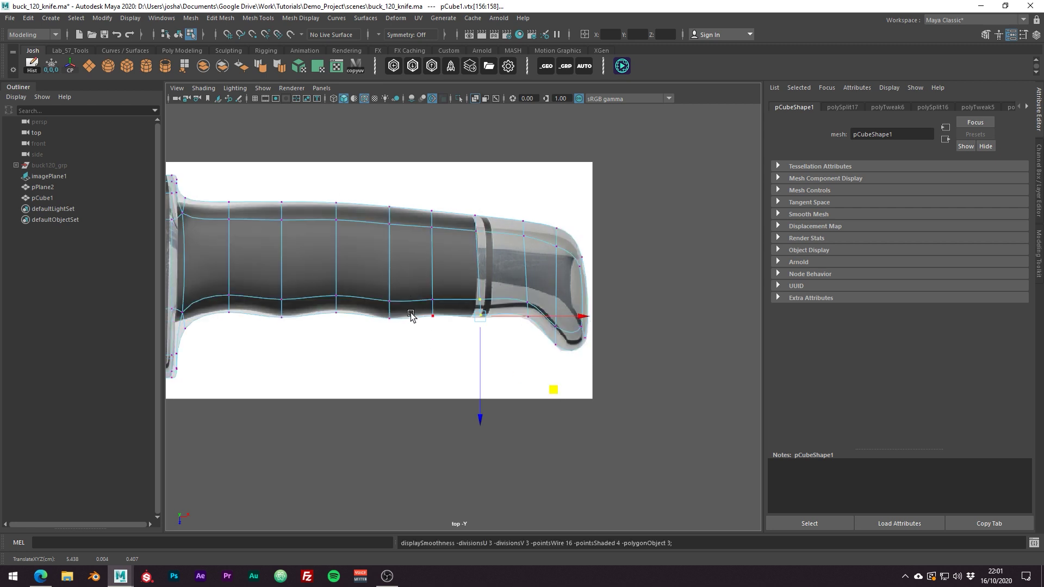
drag(409, 312, 380, 335)
drag(467, 397, 467, 398)
drag(420, 285, 452, 339)
drag(502, 388, 502, 386)
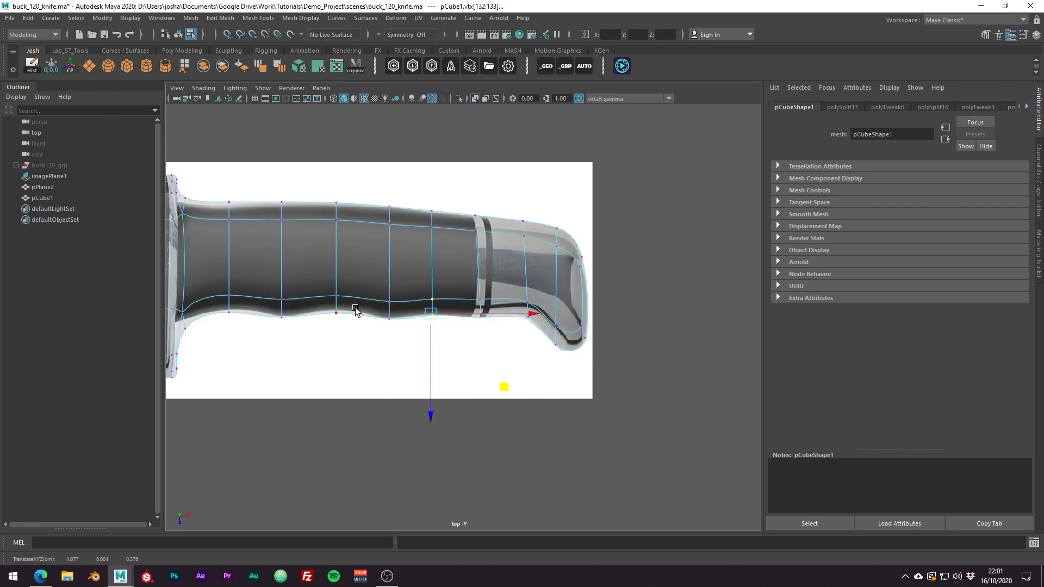
drag(322, 283, 355, 336)
drag(408, 379, 408, 376)
drag(240, 268, 217, 321)
drag(300, 379, 300, 377)
Raise the upper vertices of the rear grip loops slightly to match the reference spine, comparing smoothed and unsmoothed display.
drag(373, 184, 272, 231)
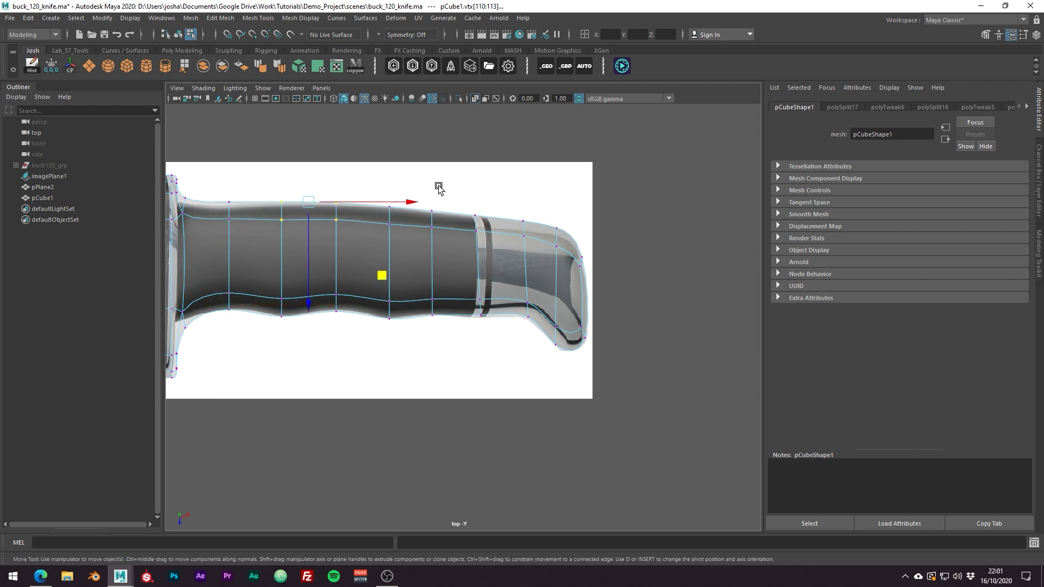
drag(445, 186, 376, 233)
drag(411, 281, 411, 280)
drag(517, 179, 458, 240)
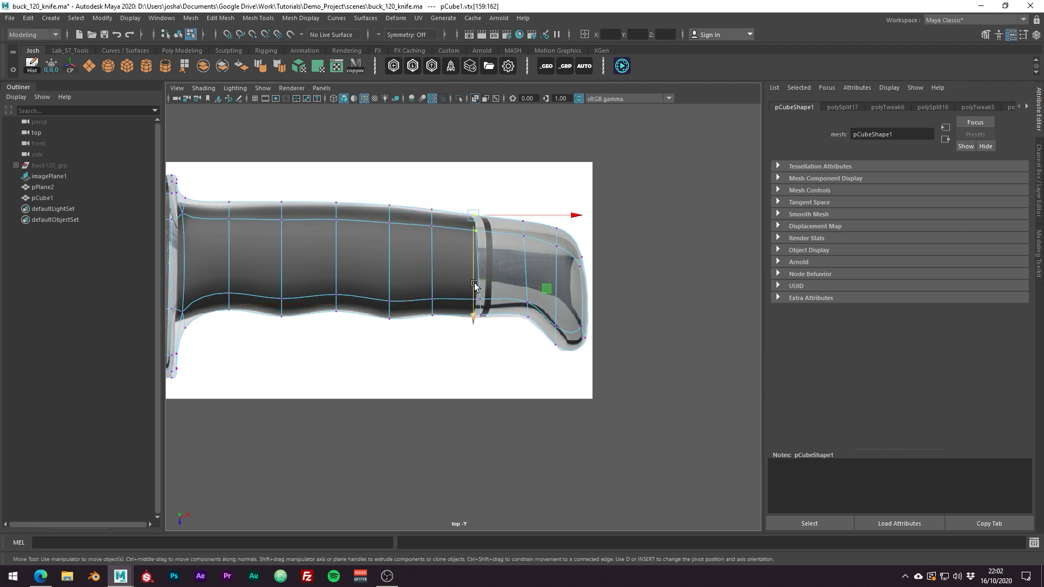
drag(473, 282, 471, 280)
key(1)
key(3)
key(1)
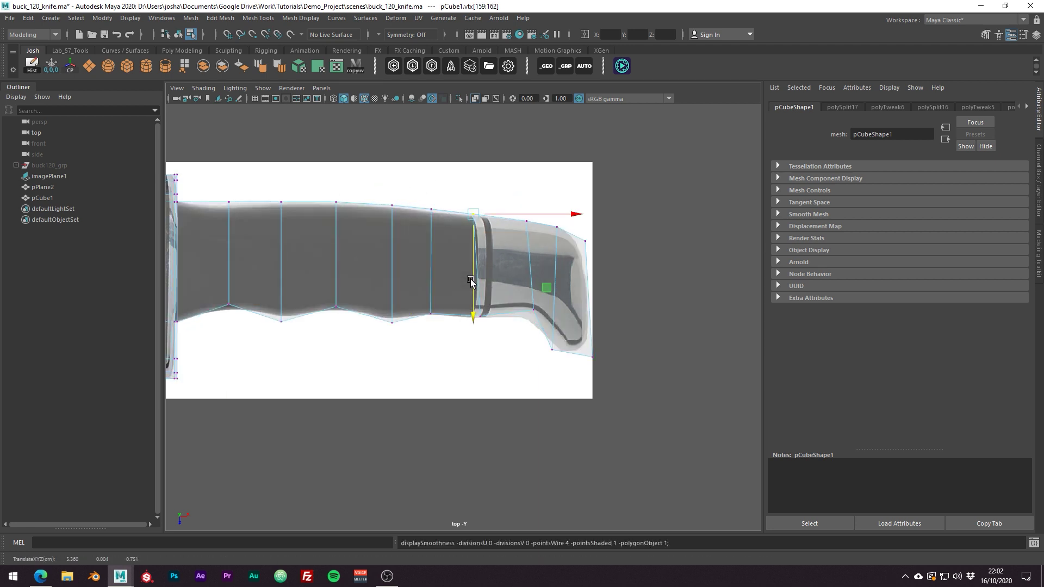
key(3)
key(1)
In the perspective view, select the border edge loops around both flat sides of the handle and scale them inward.
key(space)
key(space)
alt+drag(627, 256, 579, 304)
alt+right_drag(580, 304, 469, 238)
alt+middle_drag(590, 289, 366, 235)
alt+right_drag(402, 244, 375, 233)
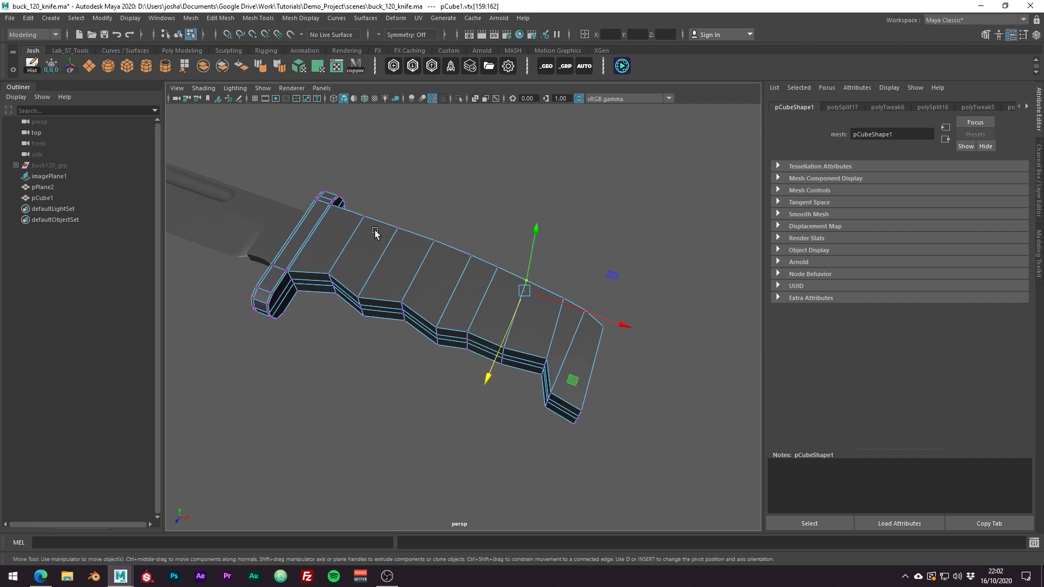
right_drag(376, 233, 373, 200)
key(q)
click(313, 273)
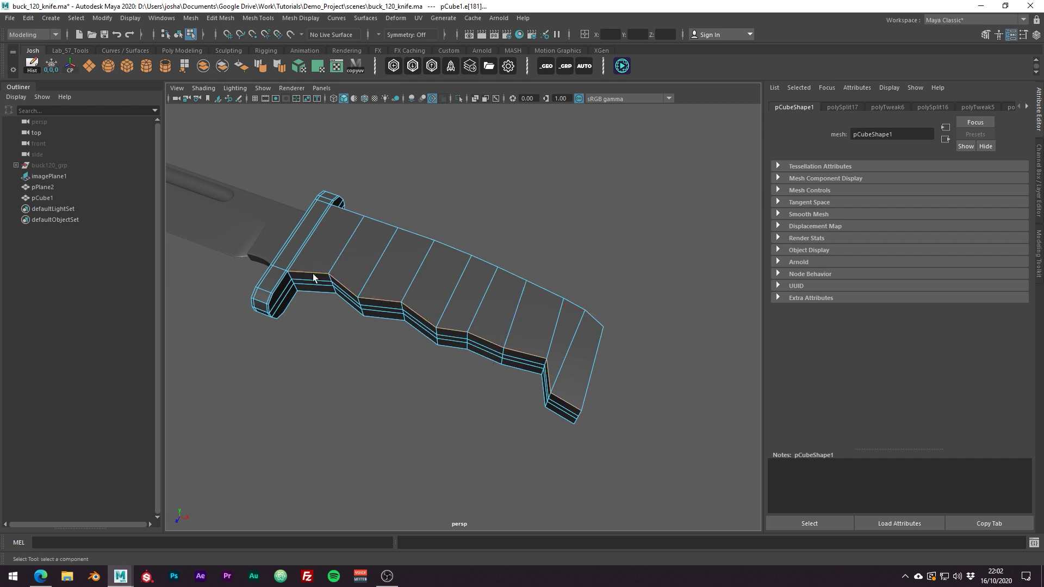
click(407, 233)
alt+drag(407, 233, 527, 352)
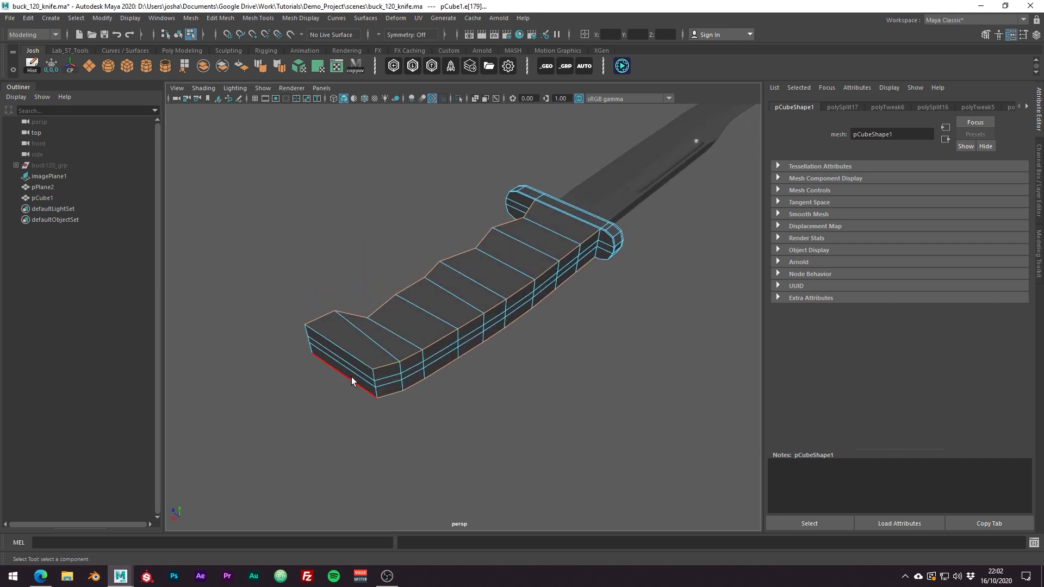
alt+drag(395, 382, 448, 390)
key(r)
drag(422, 282, 440, 280)
Inspect the tapered handle sides from several angles in smoothed and unsmoothed display.
alt+middle_drag(440, 277, 521, 299)
alt+right_drag(521, 299, 551, 296)
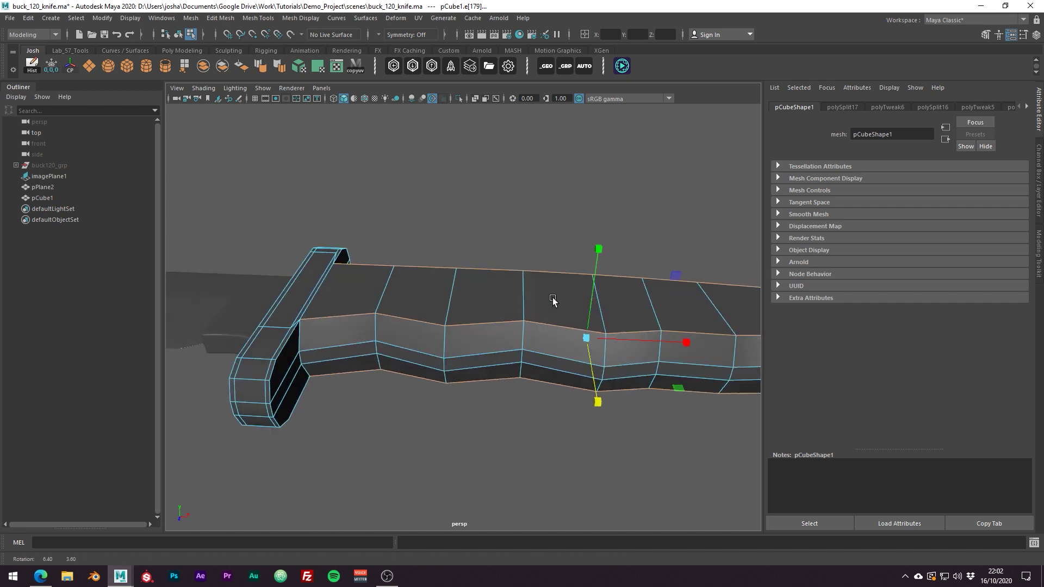
alt+drag(551, 296, 481, 280)
alt+middle_drag(481, 280, 436, 206)
scroll(438, 207, down, 5)
key(3)
key(1)
Select the two side border edges at the pommel's end and move them along the handle's length.
alt+drag(450, 220, 527, 250)
click(534, 293)
key(w)
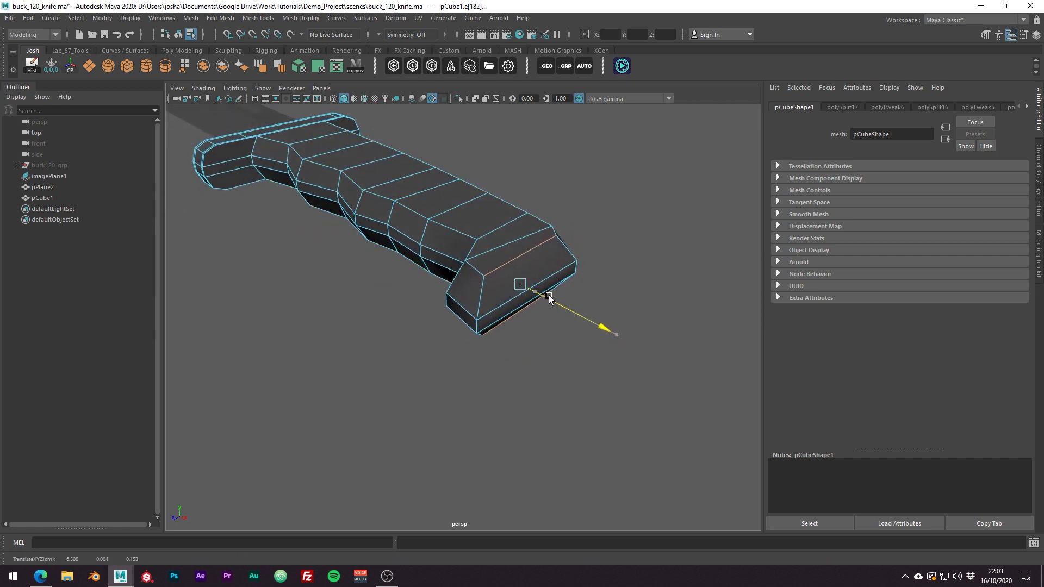
alt+drag(551, 296, 526, 297)
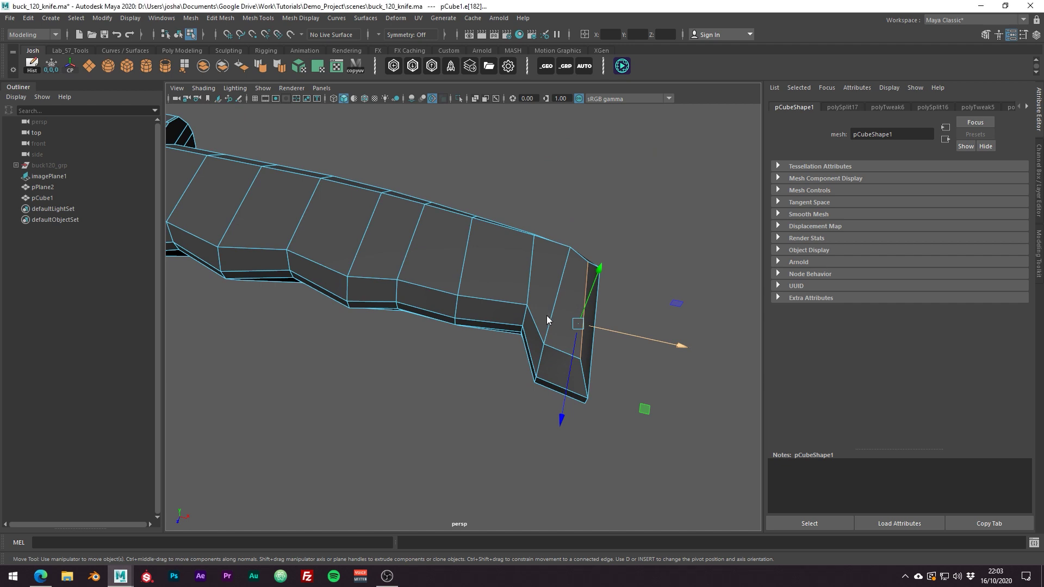
In the top view, reposition the inner lower vertices of the two pommel hook loops to follow the reference, and check the smoothed shape in perspective.
key(space)
key(space)
key(3)
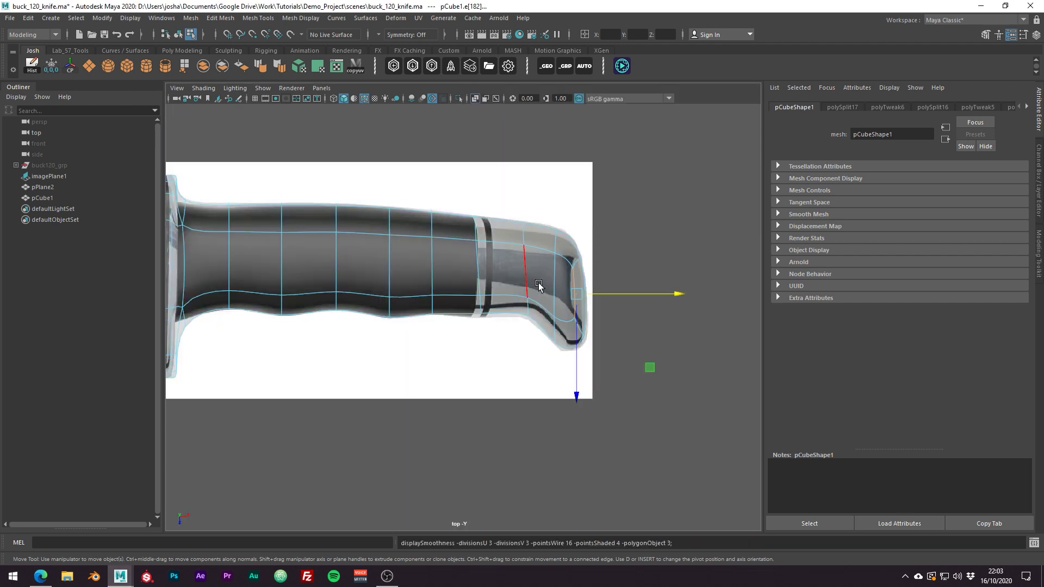
key(1)
middle_drag(550, 317, 613, 371)
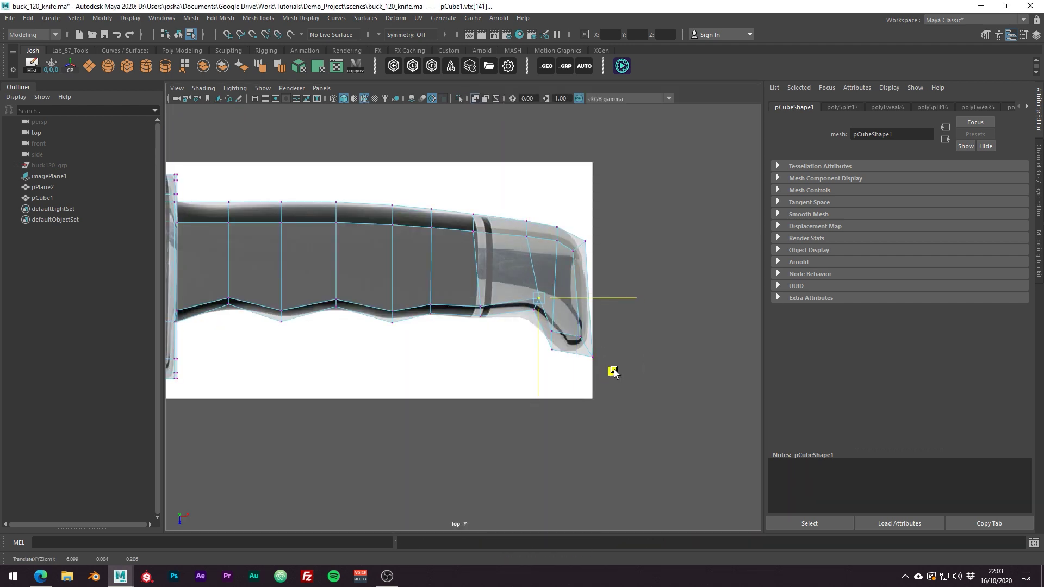
drag(562, 319, 545, 339)
drag(627, 406, 634, 405)
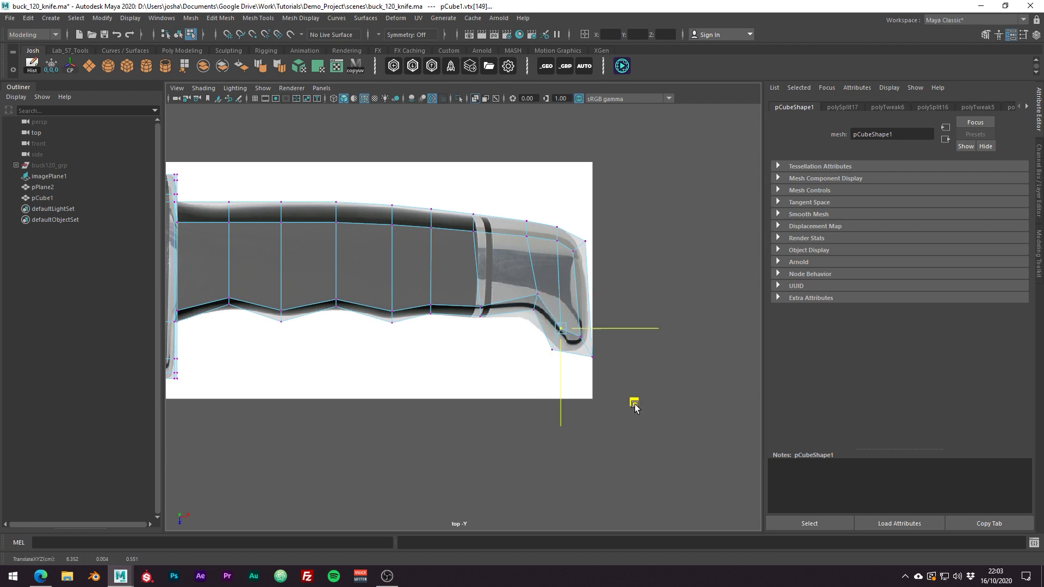
key(3)
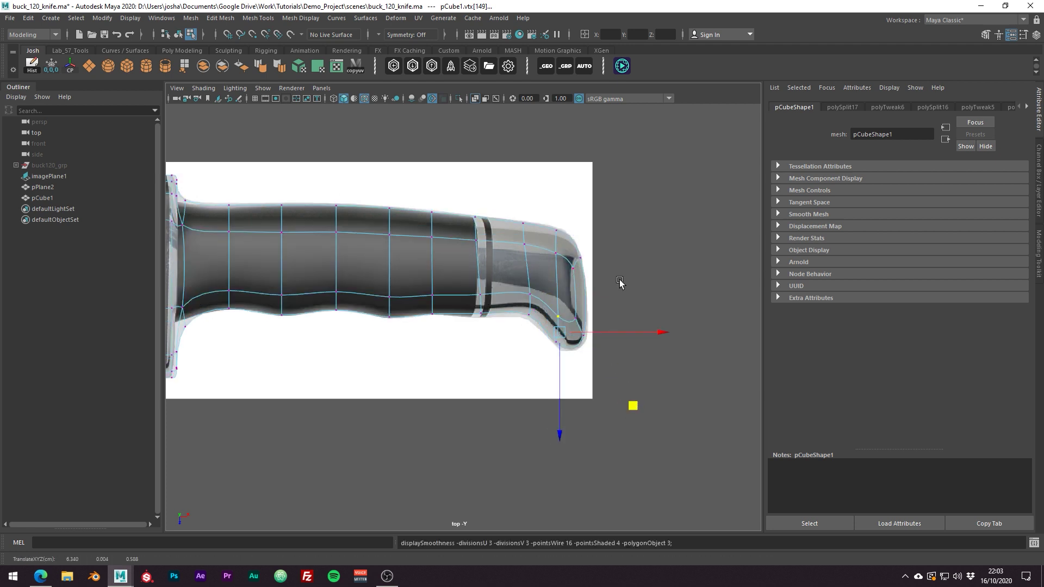
key(space)
key(space)
alt+drag(652, 209, 444, 193)
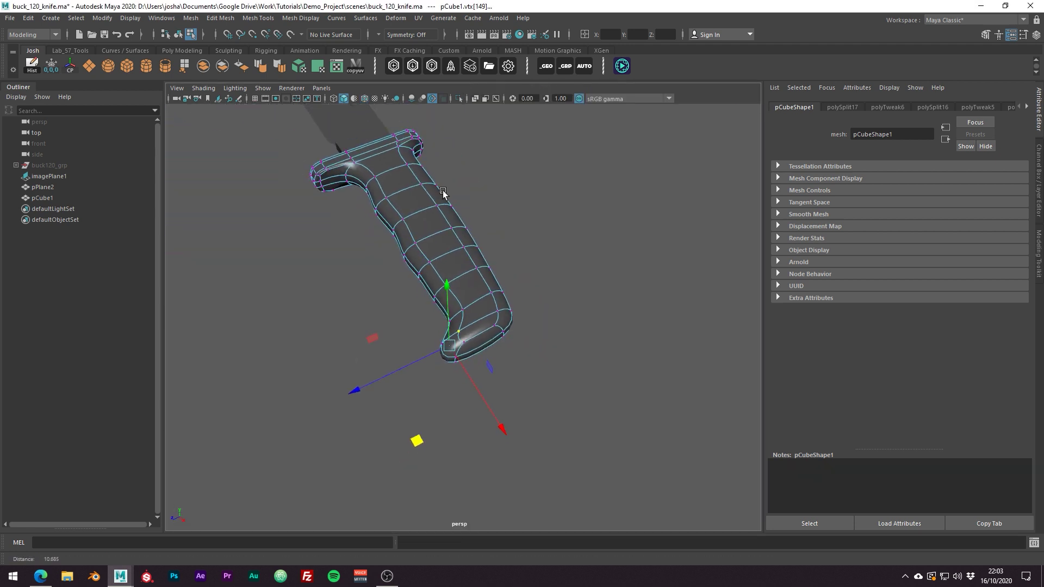
Insert an edge loop lengthwise down the middle of the handle and guard with Multi-Cut.
right_drag(443, 193, 479, 166)
click(524, 178)
alt+drag(533, 292, 483, 256)
click(424, 328)
key(1)
shift+right_drag(483, 256, 424, 240)
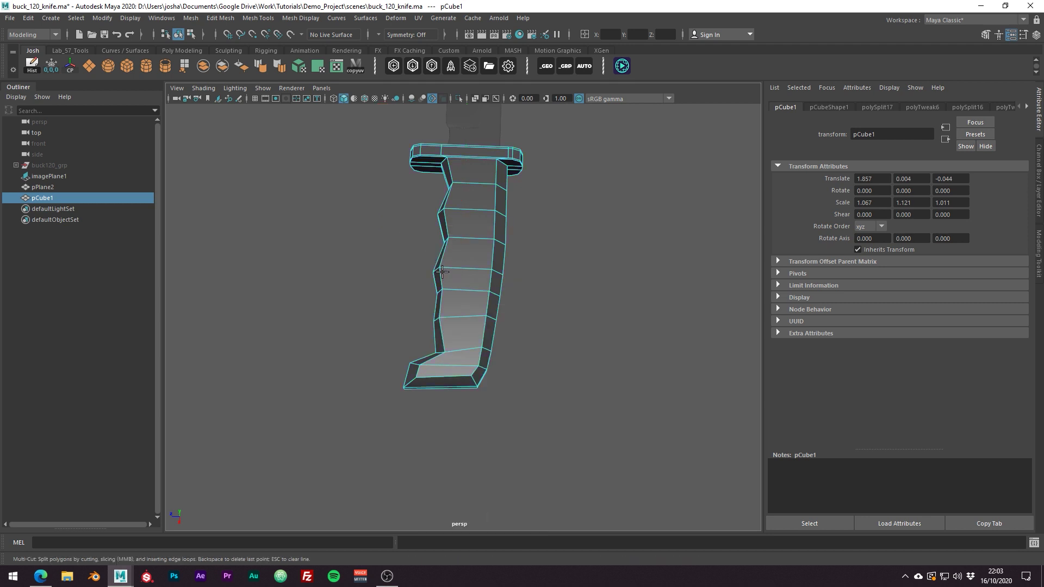
key(3)
alt+drag(483, 338, 583, 337)
key(1)
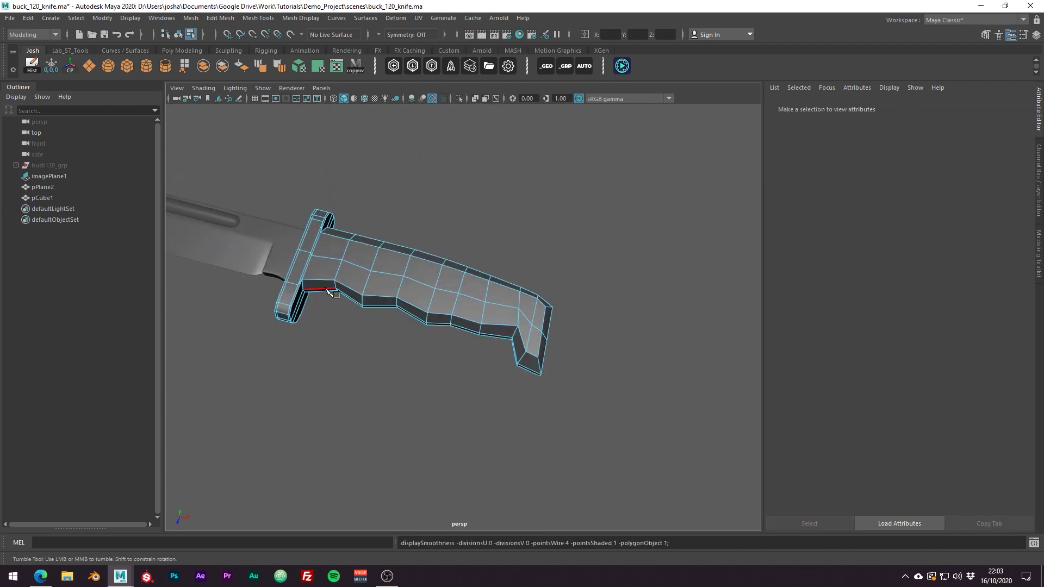
Insert an edge loop around the handle close to the guard and check the tighter junction in smoothed display.
alt+middle_drag(322, 295, 457, 327)
alt+right_drag(458, 328, 503, 322)
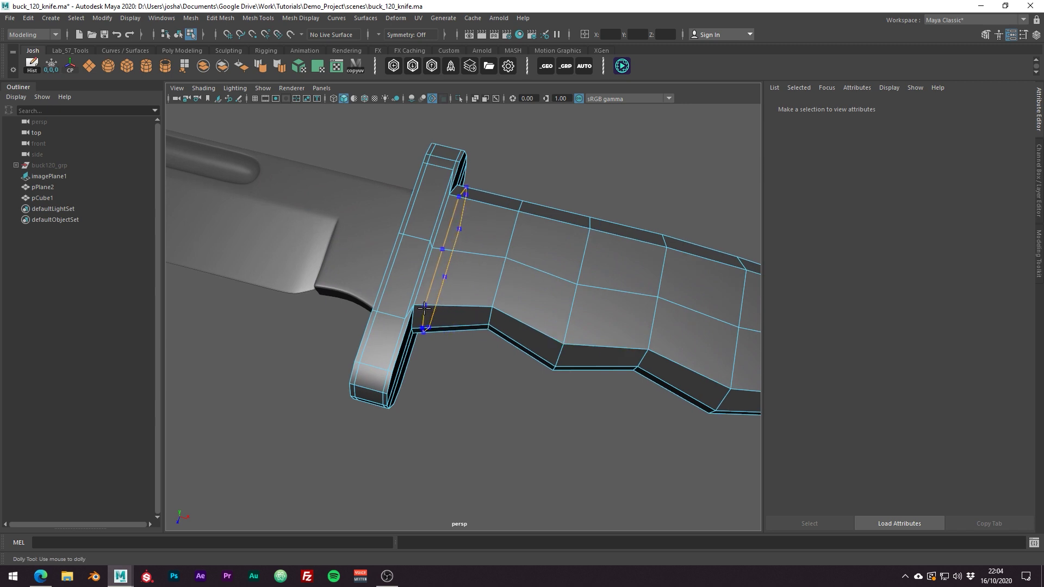
key(3)
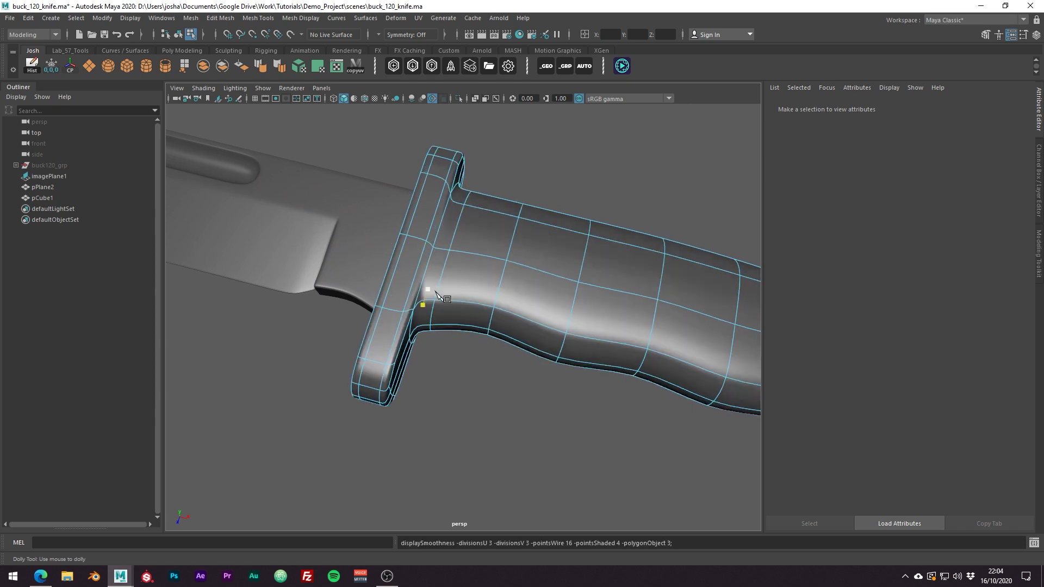
key(F8)
alt+drag(609, 187, 452, 253)
In the top view, reposition the vertices along the pommel's curve and at the hook's tip to follow the reference outline.
key(space)
key(space)
click(674, 247)
right_drag(679, 245, 637, 244)
drag(728, 220, 683, 272)
alt+middle_drag(638, 300, 531, 258)
scroll(535, 247, up, 2)
drag(548, 225, 590, 267)
drag(664, 315, 661, 318)
drag(600, 260, 677, 333)
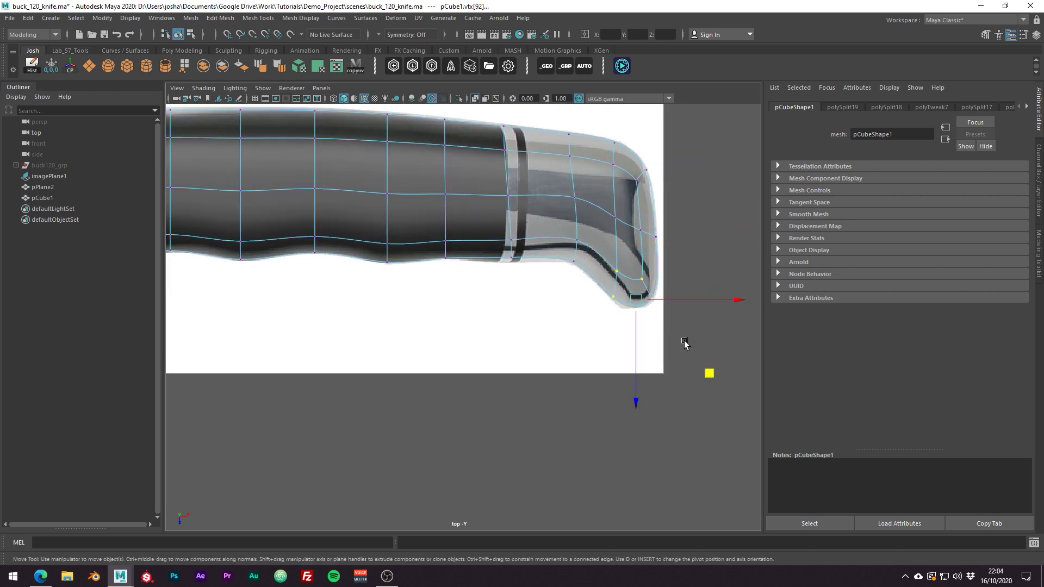
drag(710, 372, 707, 375)
Reposition the lower vertices at the collar and finger grooves and the upper-edge vertices of the handle to match the reference.
drag(492, 229, 533, 277)
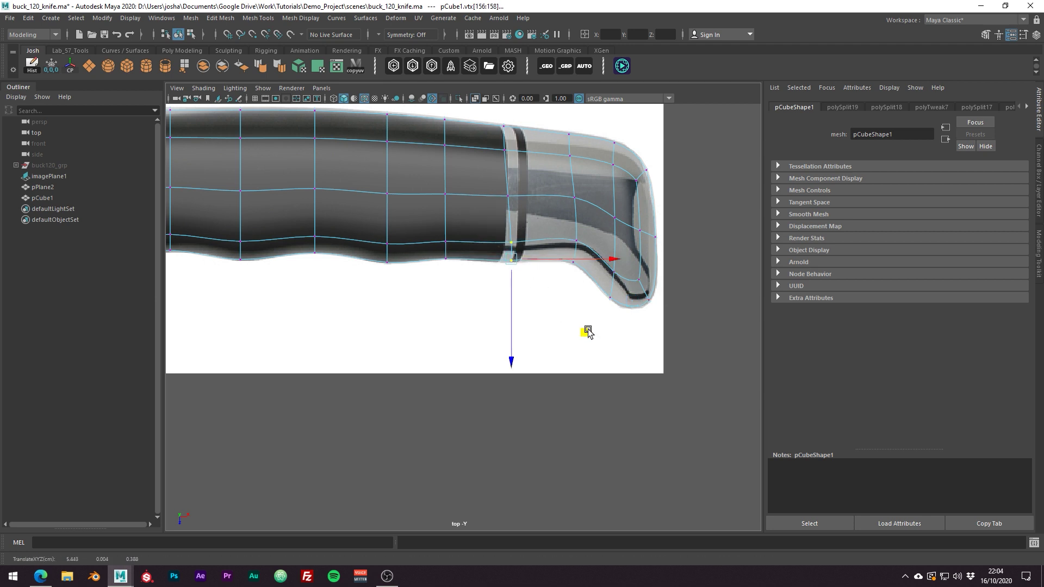
alt+middle_drag(221, 209, 344, 234)
middle_drag(435, 359, 449, 357)
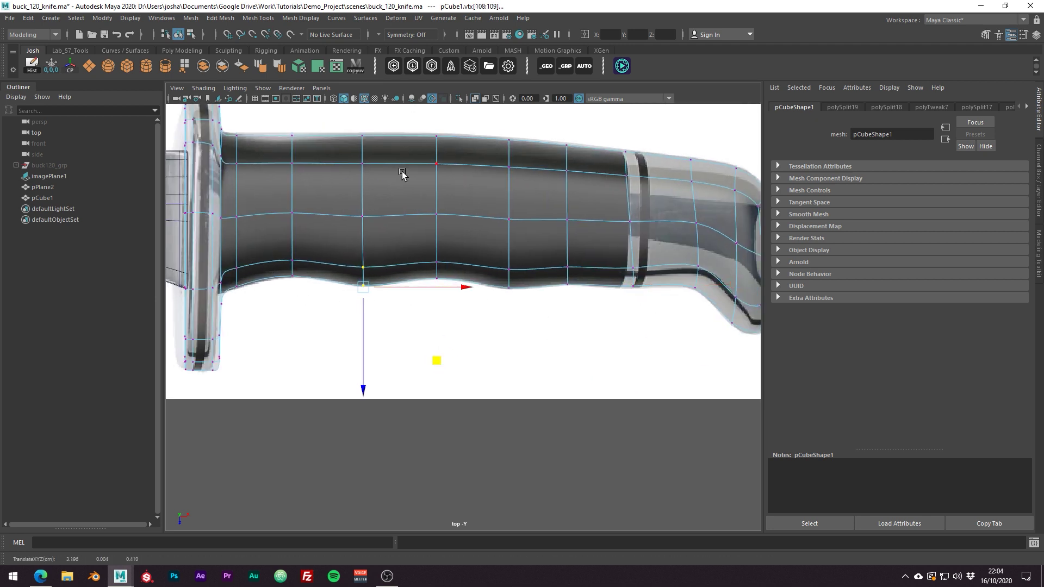
drag(491, 121, 511, 210)
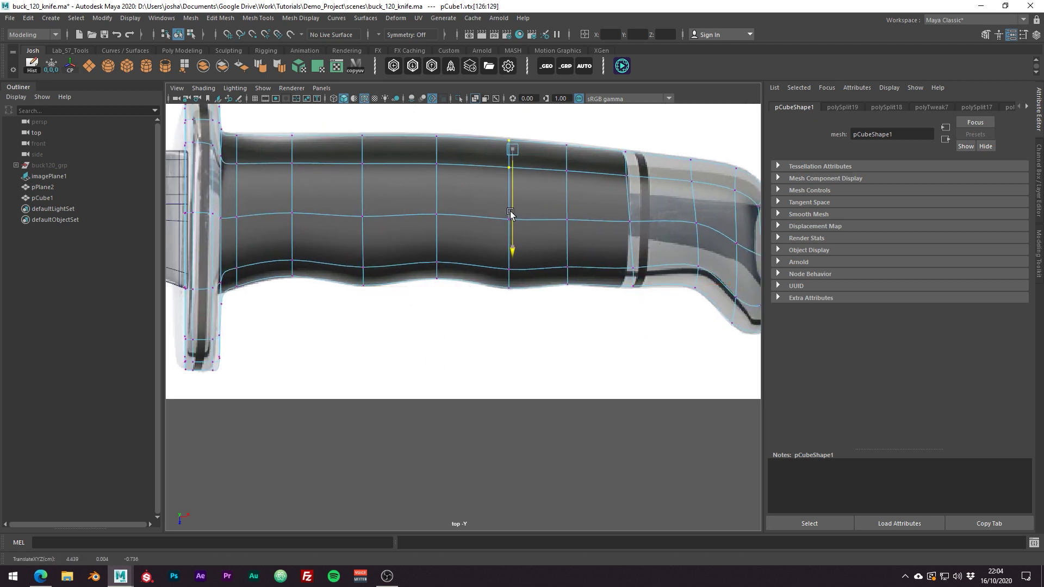
Return to object mode and inspect the smoothed handle in the perspective view from several angles.
key(space)
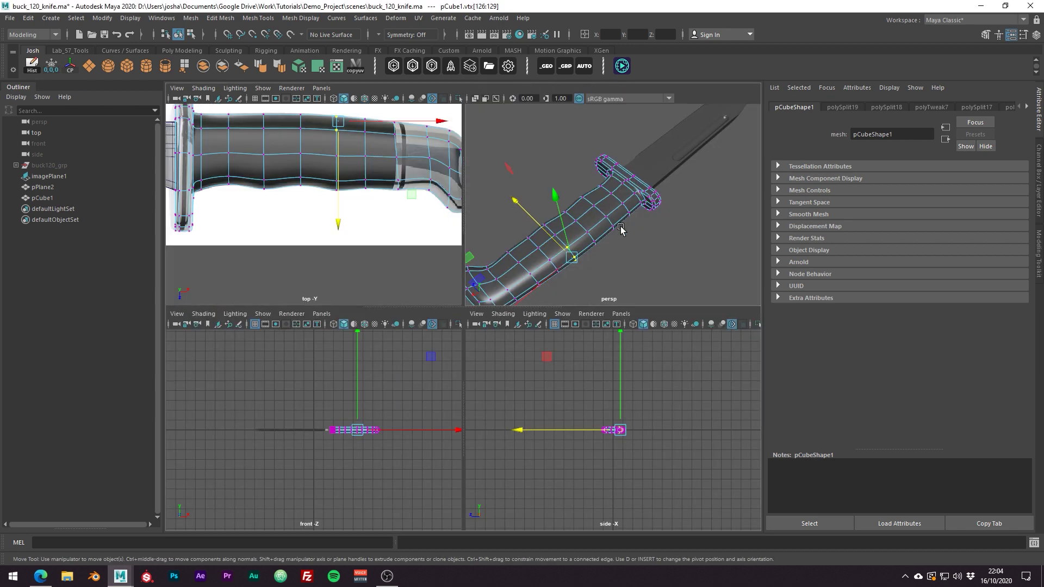
key(space)
right_drag(467, 323, 514, 280)
click(626, 288)
alt+right_drag(626, 288, 519, 310)
alt+drag(519, 310, 420, 296)
alt+right_drag(419, 296, 569, 336)
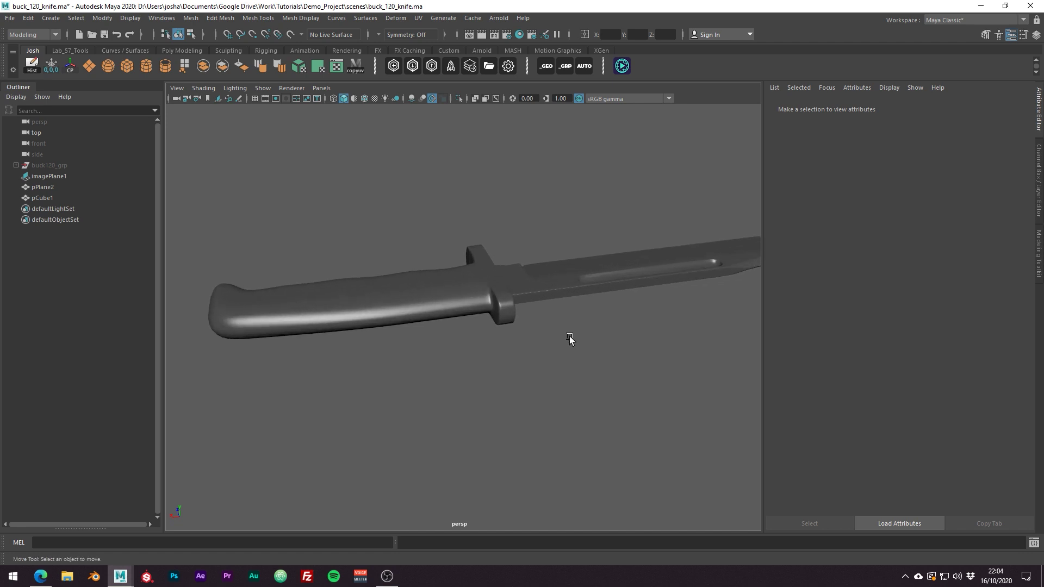
Soft-select the edge loop around the handle's middle with a falloff spanning most of the handle and scale it thicker along Y.
click(400, 312)
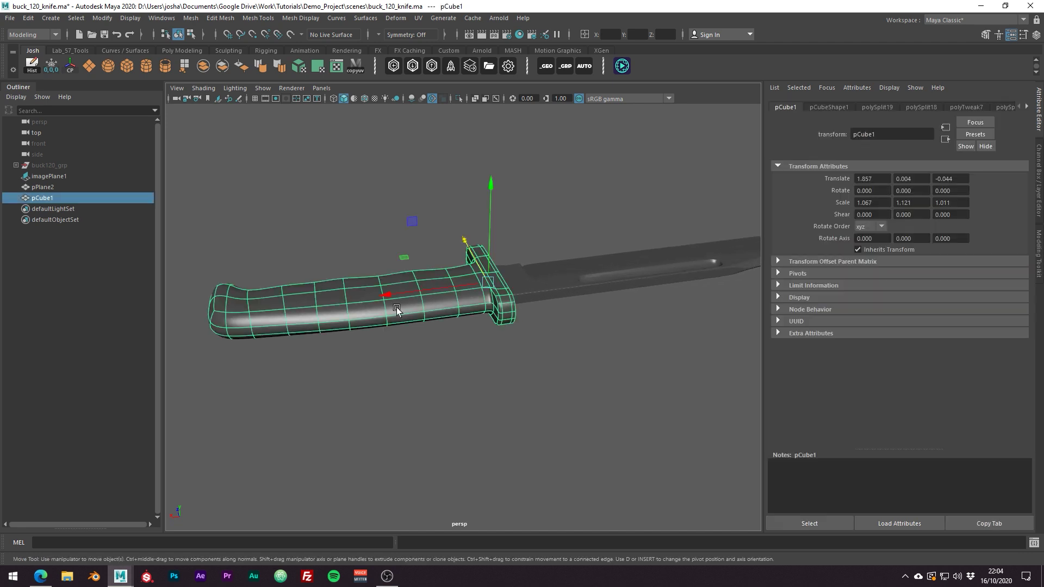
alt+drag(400, 312, 385, 279)
right_drag(385, 278, 373, 255)
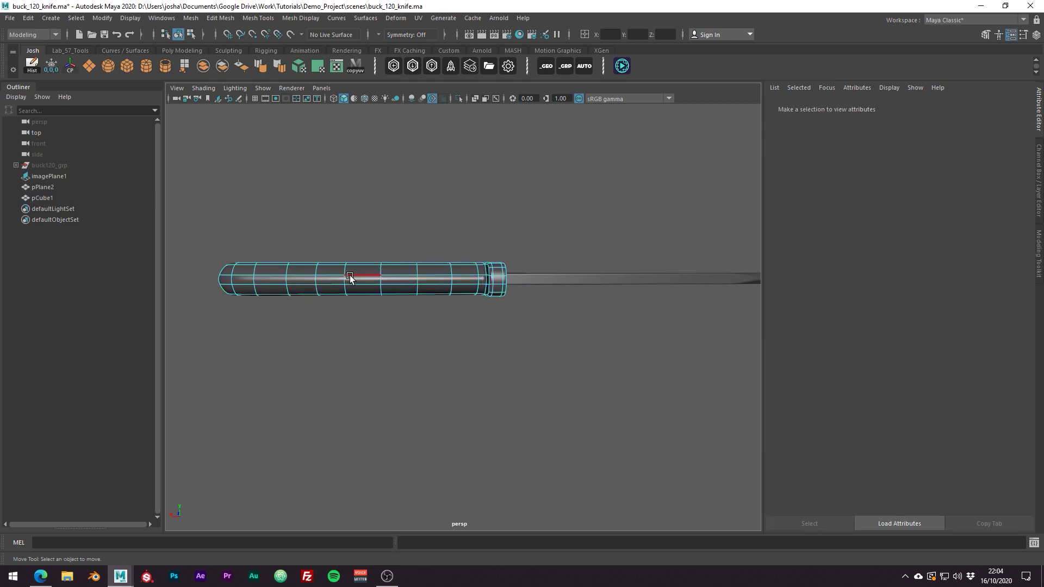
click(343, 268)
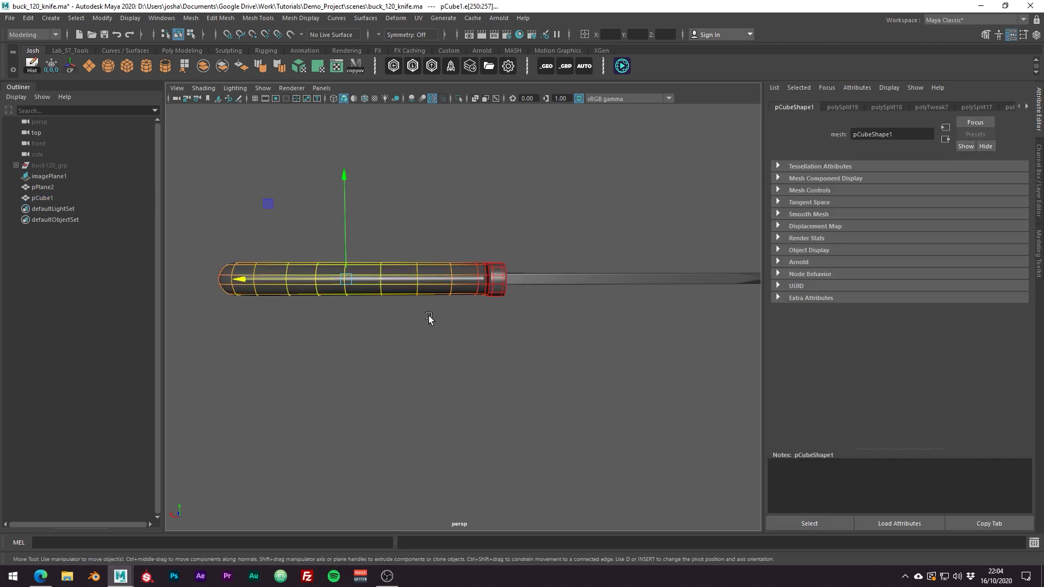
key(b)
drag(429, 316, 515, 326)
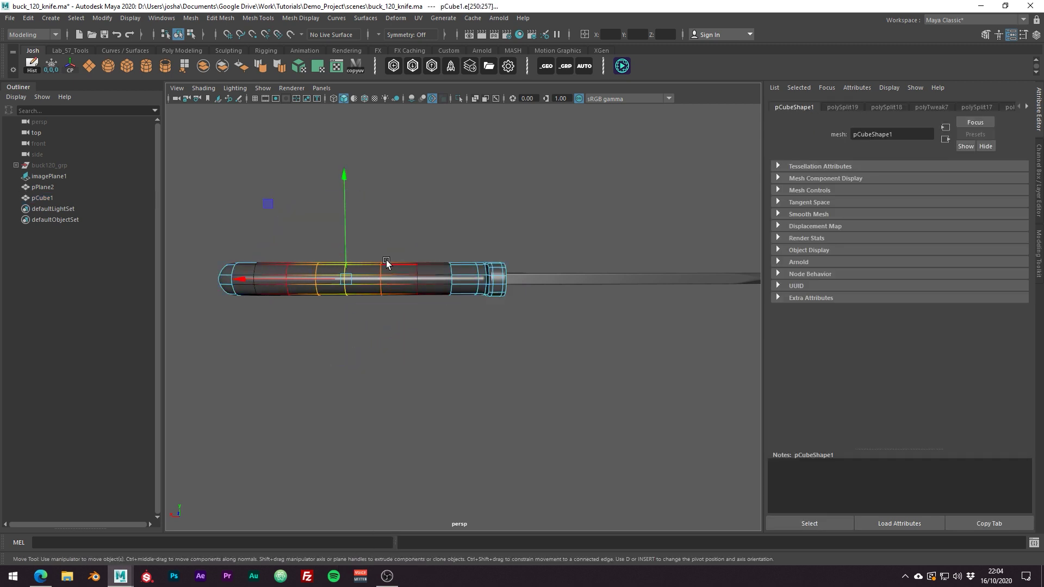
key(r)
drag(346, 229, 347, 216)
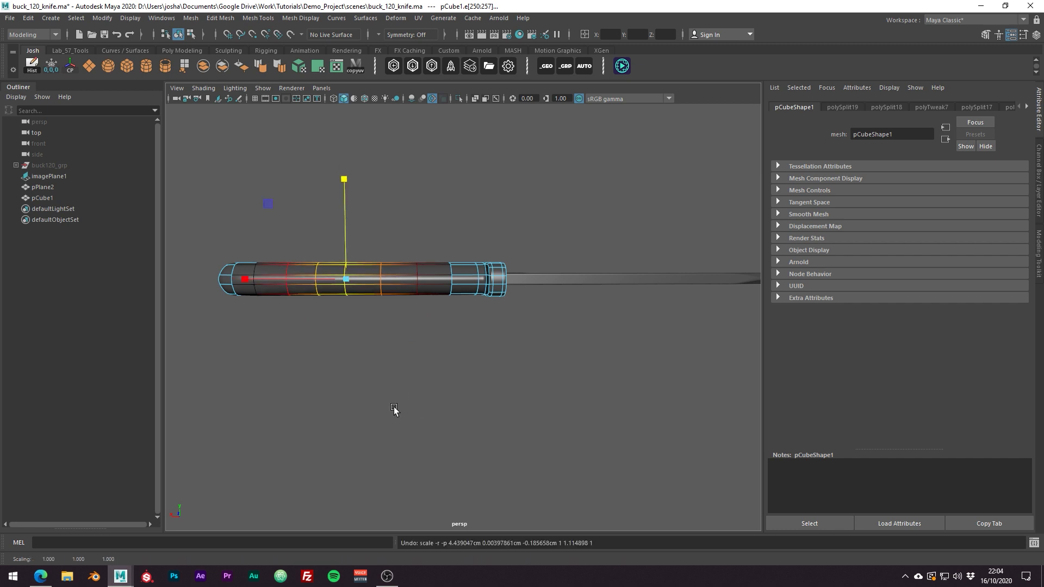
middle_drag(393, 412, 511, 418)
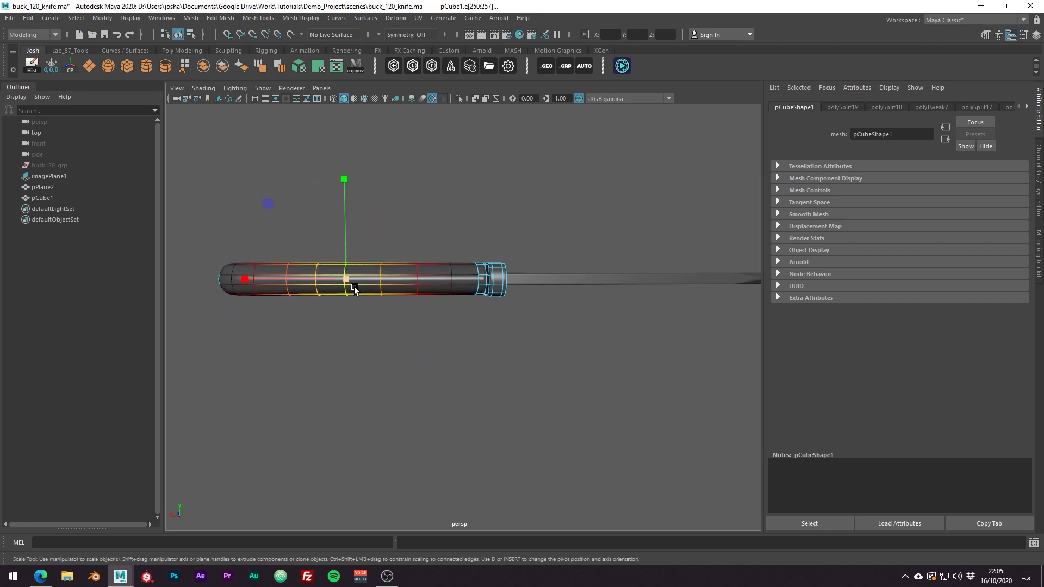
drag(343, 245, 344, 227)
alt+drag(372, 268, 510, 324)
right_drag(486, 319, 535, 297)
click(622, 269)
Cut an edge across each overhanging end of the guard's handle-side face with Multi-Cut.
scroll(606, 367, down, 5)
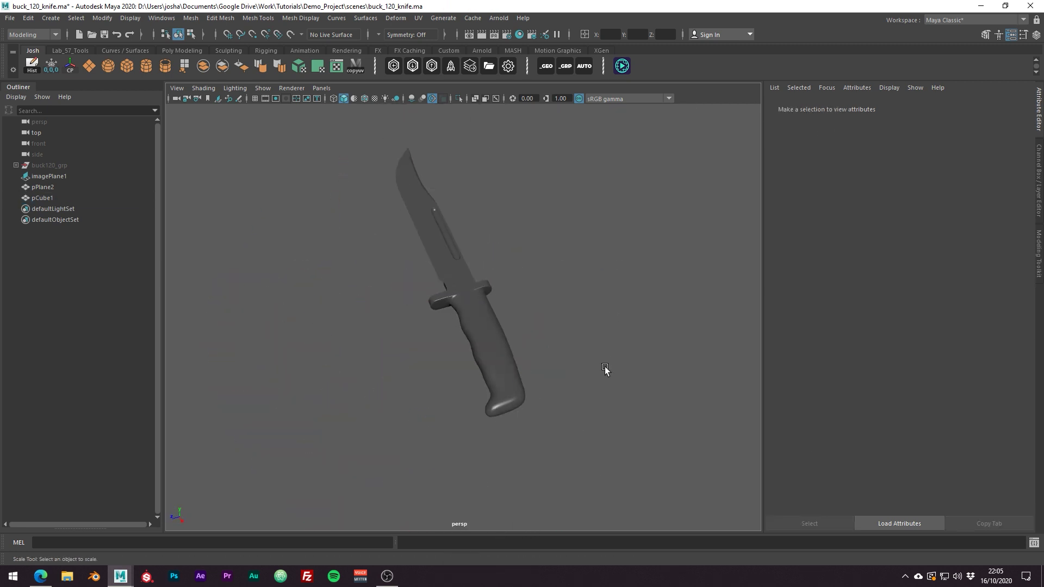
mouse_move(591, 388)
alt+mouse_down()
mouse_move(463, 309)
mouse_move(469, 349)
mouse_move(605, 377)
mouse_move(685, 340)
mouse_move(662, 375)
mouse_move(566, 401)
mouse_move(525, 288)
mouse_move(510, 282)
alt+mouse_up()
key(alt+5)
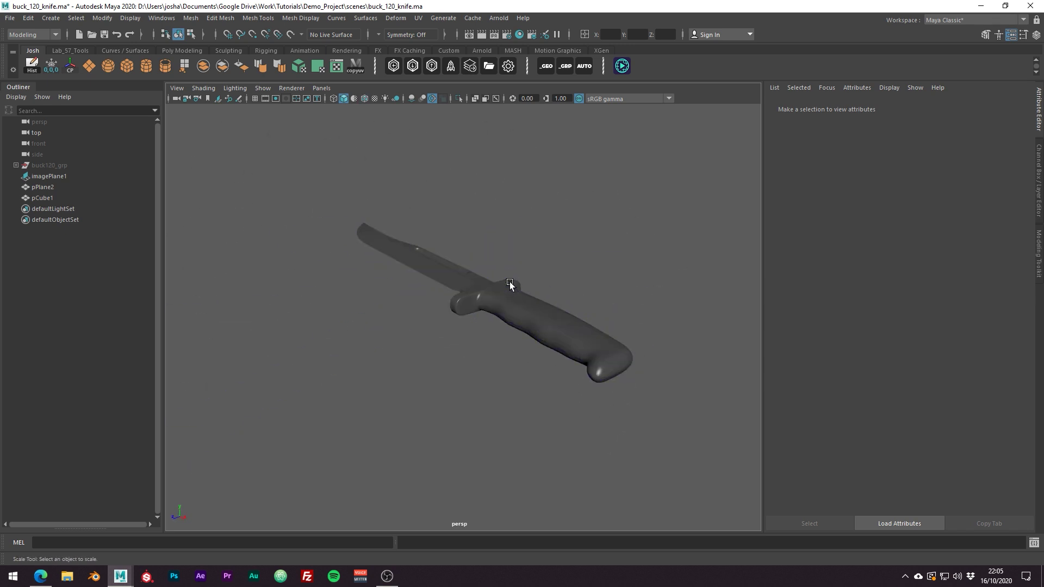
click(496, 296)
scroll(505, 312, up, 5)
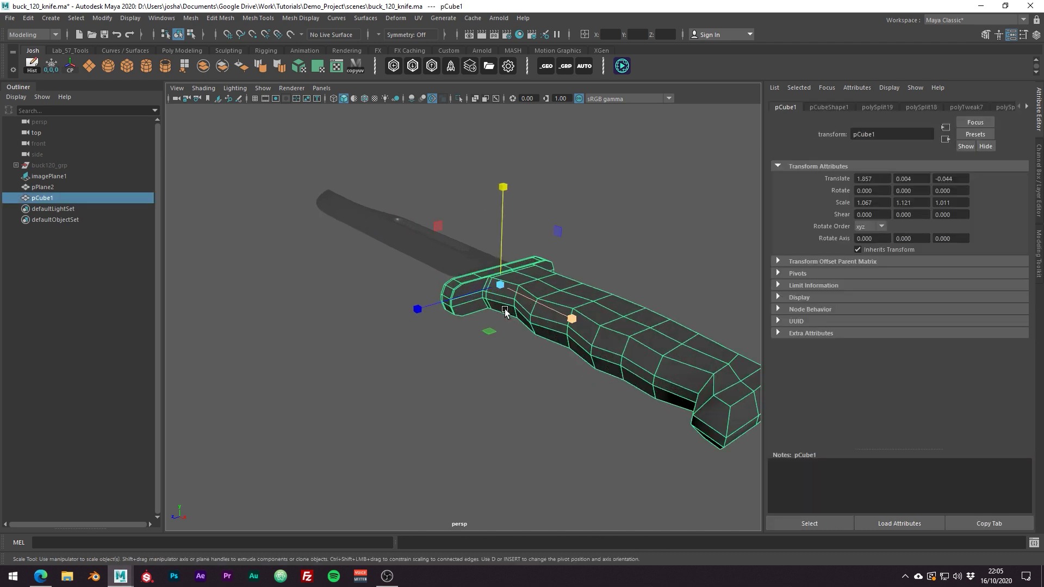
alt+drag(505, 312, 494, 280)
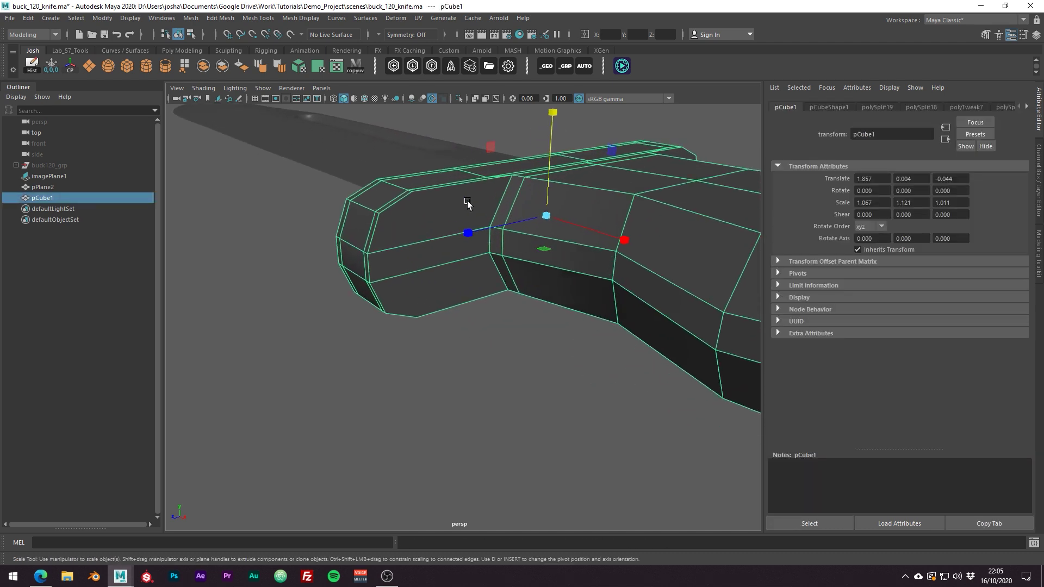
shift+right_drag(467, 202, 411, 201)
click(411, 192)
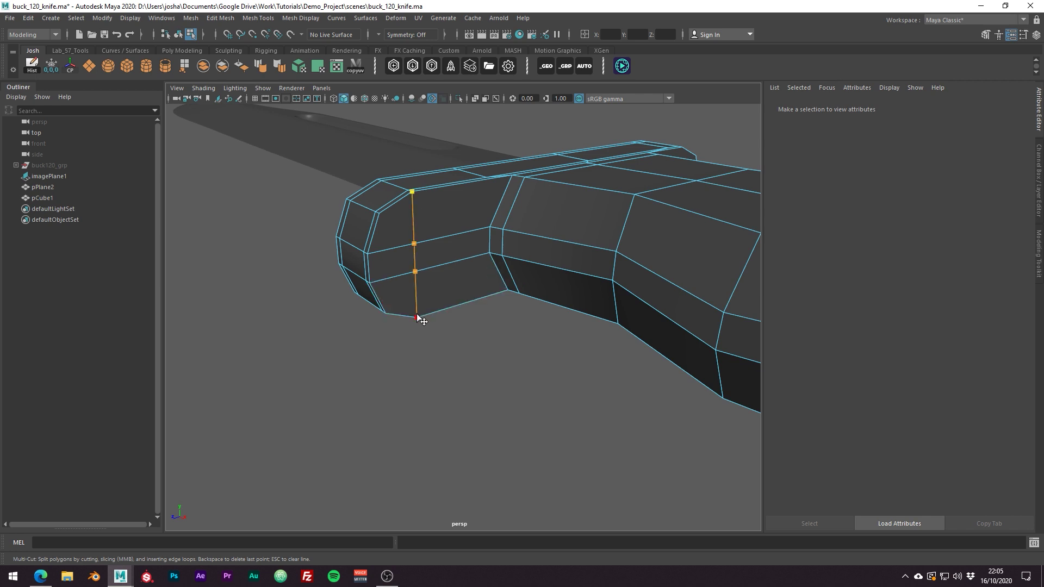
key(ctrl)
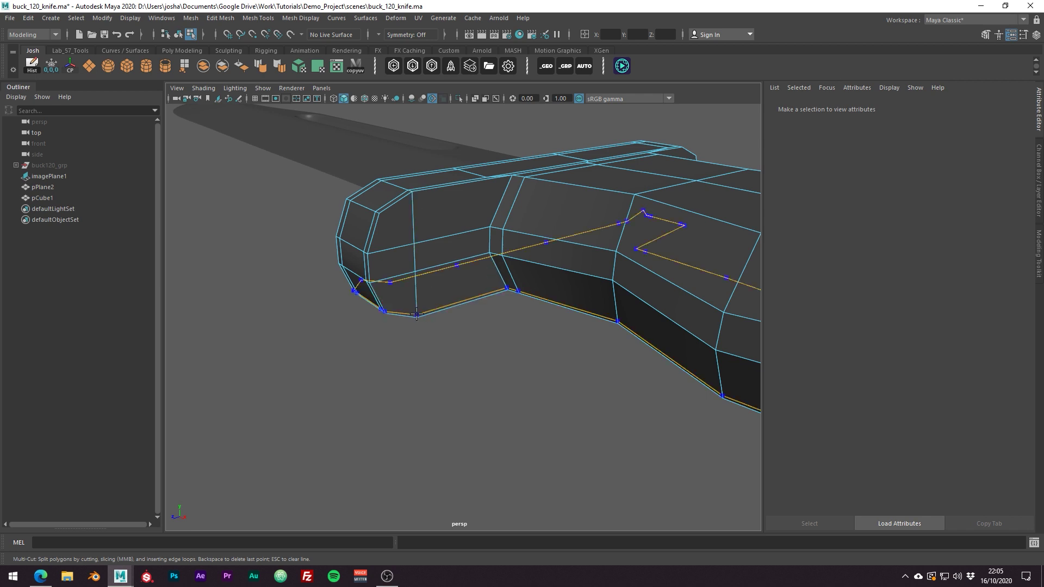
alt+drag(613, 284, 535, 311)
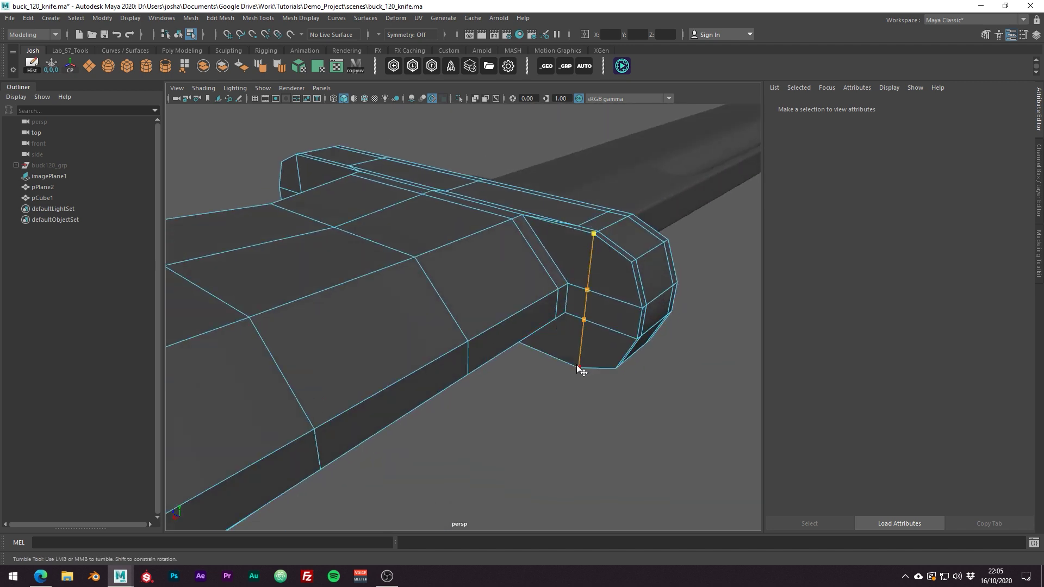
alt+drag(582, 325, 594, 328)
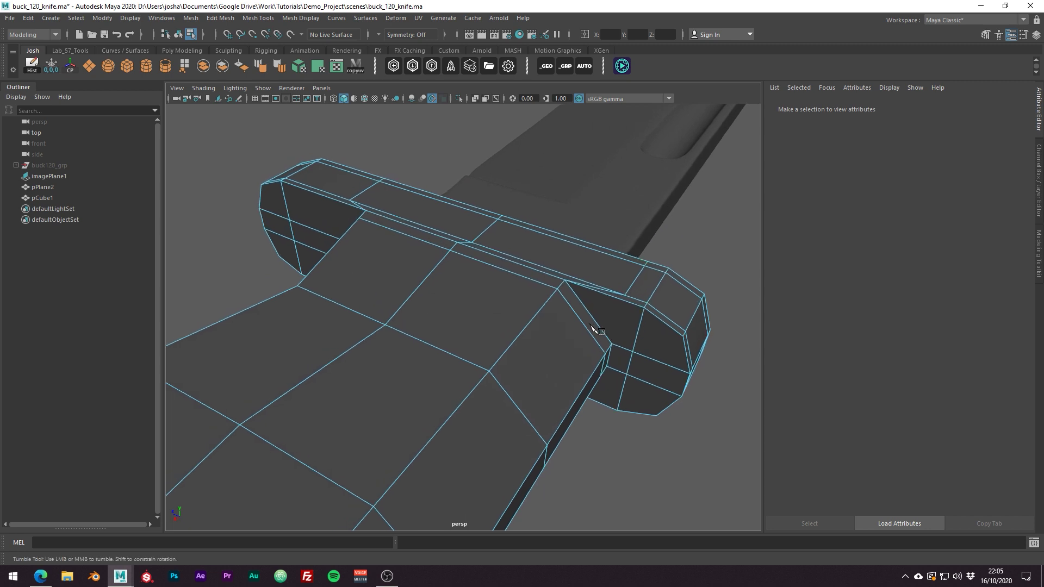
Select the short cross edges on the guard's flat faces near the handle's corners and scale them closer together along Z.
click(634, 280)
shift+click(364, 192)
alt+drag(615, 398, 611, 301)
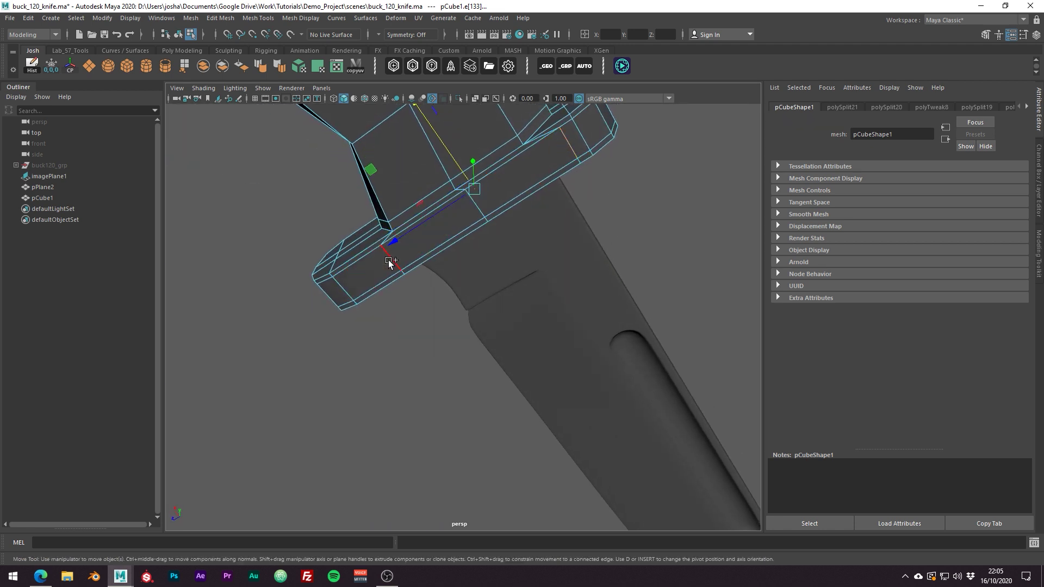
key(r)
drag(398, 234, 402, 238)
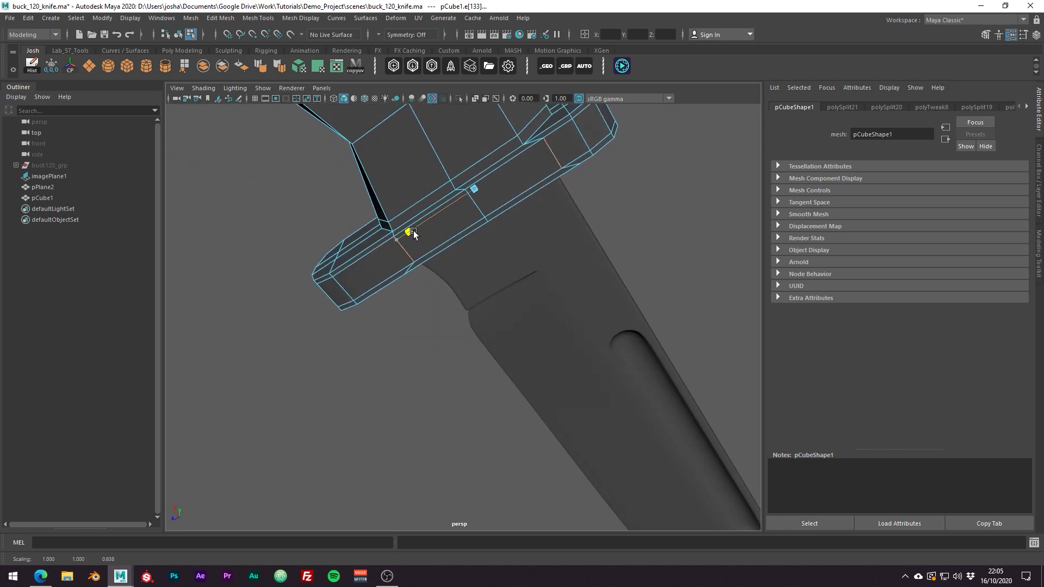
alt+drag(541, 242, 559, 218)
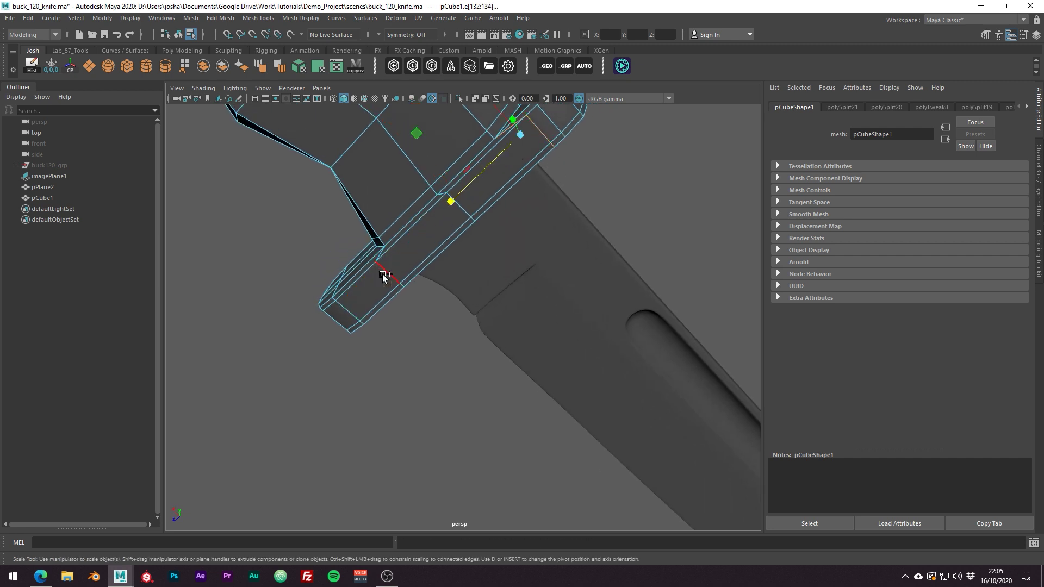
alt+drag(384, 276, 501, 305)
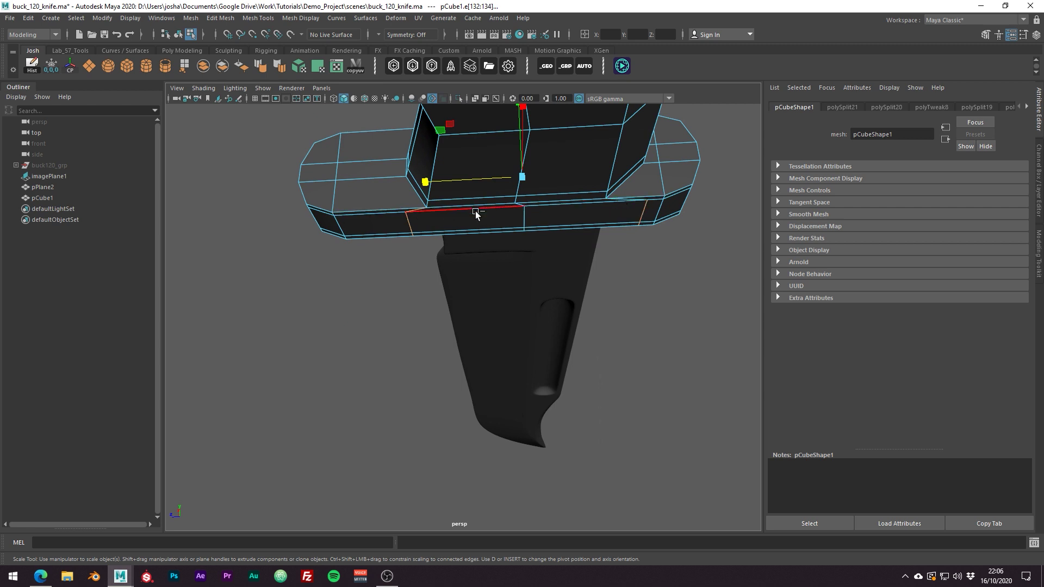
alt+drag(583, 194, 585, 269)
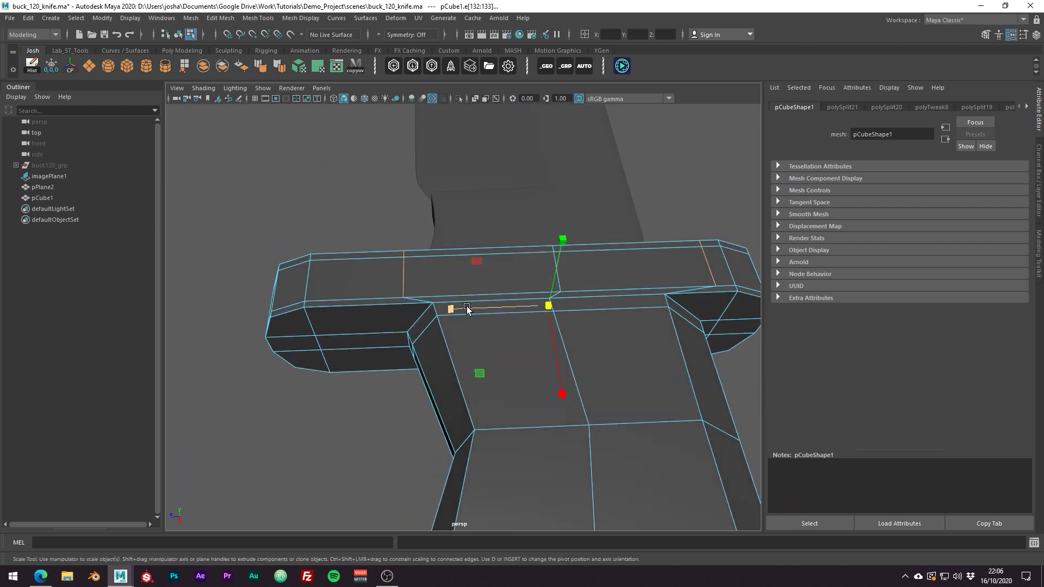
drag(467, 308, 540, 310)
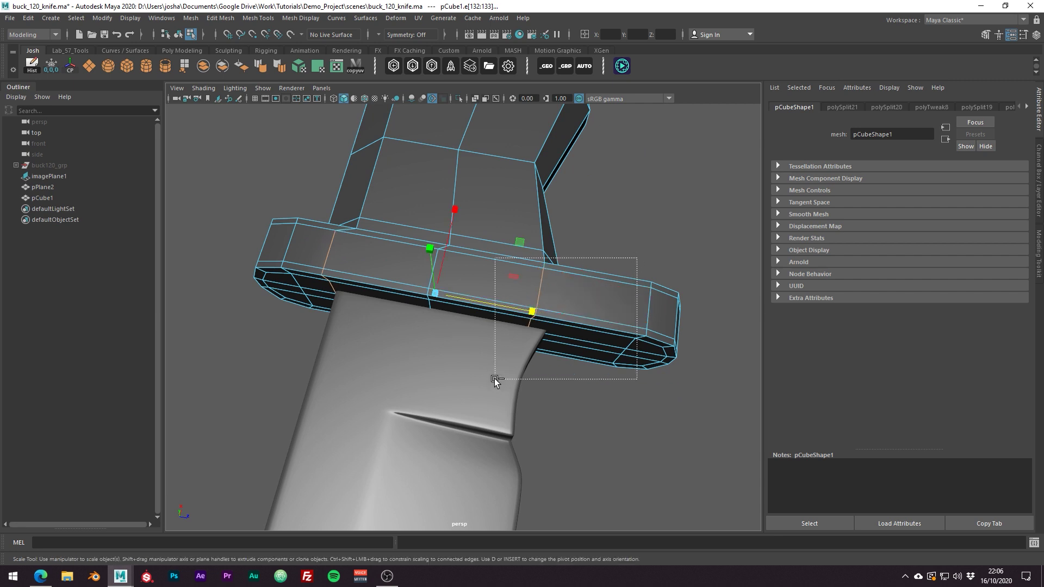
Move a single cross edge and the centre vertex on the guard's flat face along the guard, and check the smoothed result.
key(w)
drag(391, 282, 406, 289)
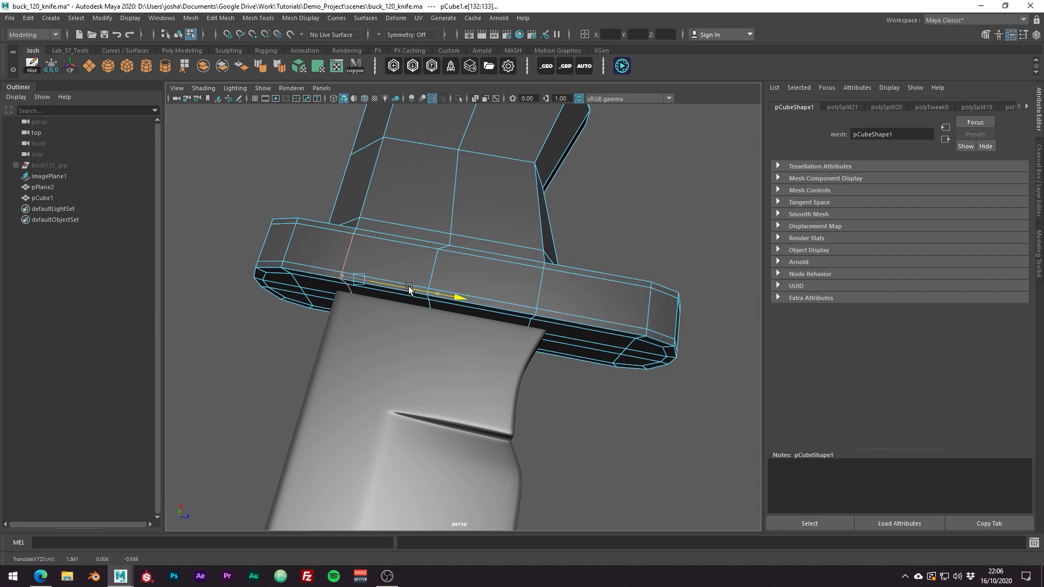
alt+drag(504, 296, 469, 249)
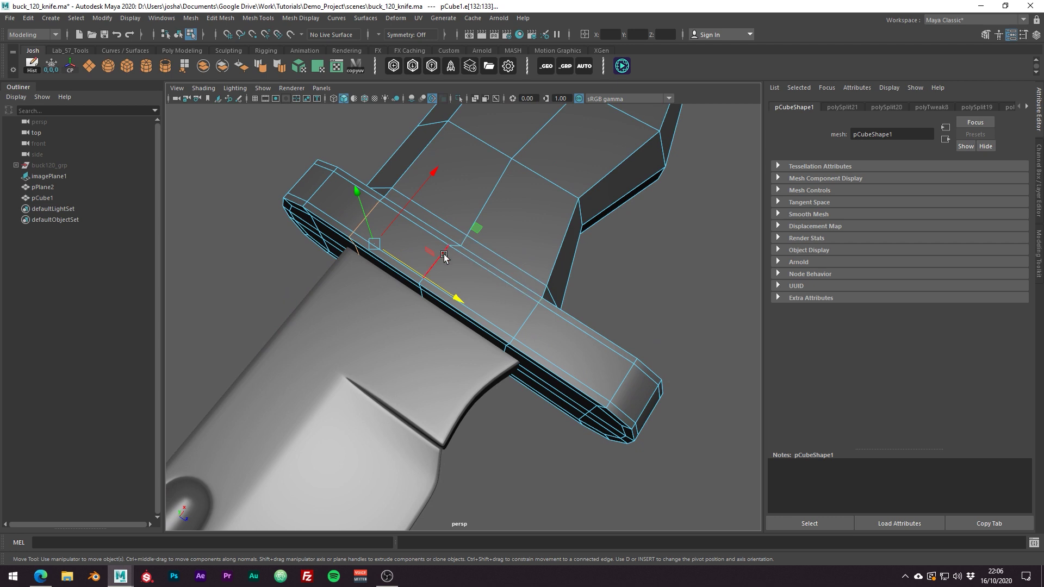
right_drag(473, 248, 438, 240)
click(460, 245)
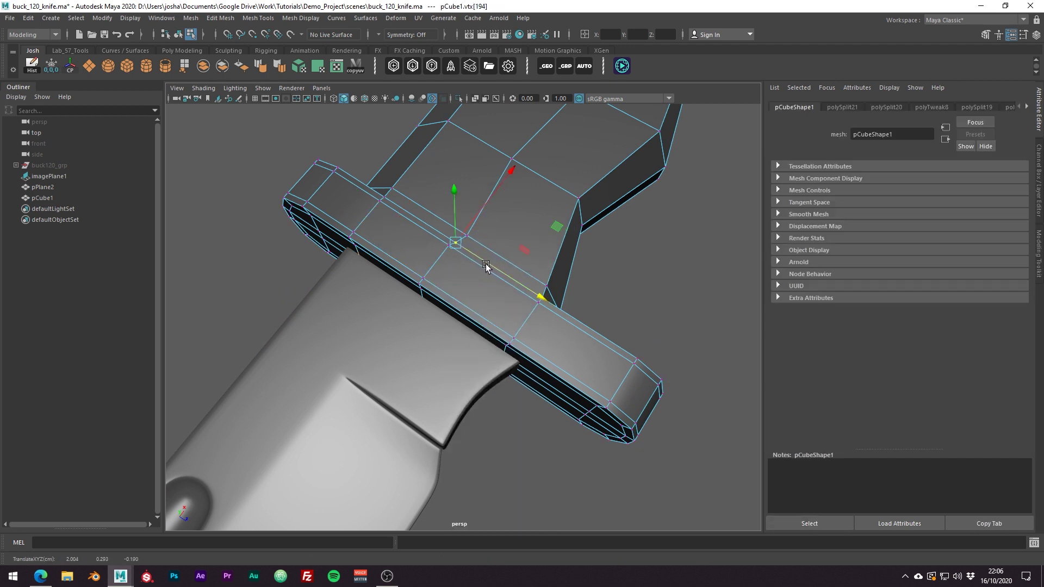
key(3)
key(1)
key(3)
Inspect the whole smoothed knife in perspective from several angles, with and without the wireframe overlay.
right_drag(595, 217, 610, 204)
click(683, 338)
scroll(684, 380, down, 5)
key(alt+5)
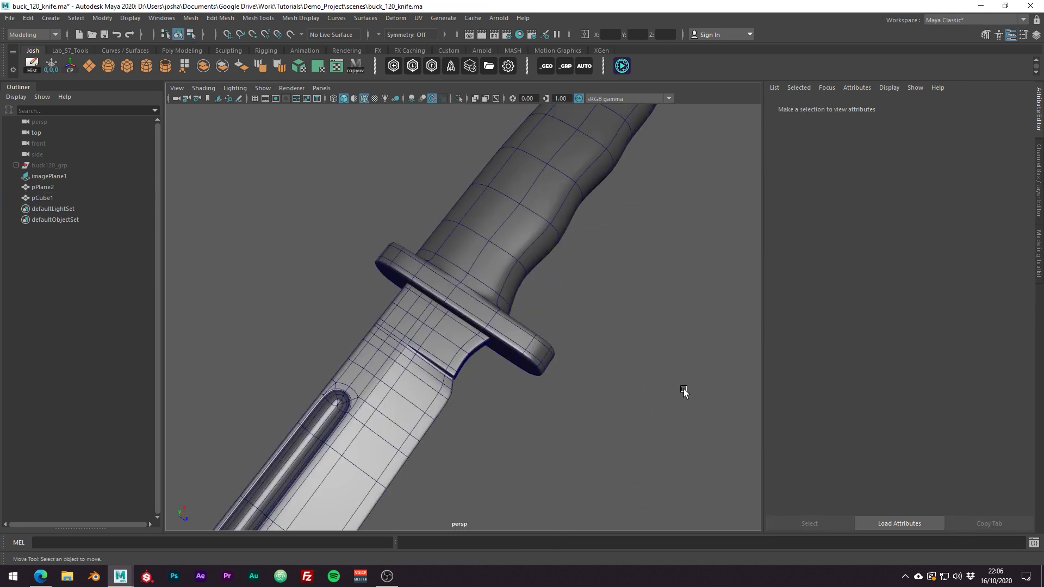
scroll(631, 401, down, 2)
key(alt+5)
mouse_move(638, 413)
alt+mouse_down()
mouse_move(536, 327)
mouse_move(449, 273)
mouse_move(468, 354)
mouse_move(489, 375)
mouse_move(505, 368)
mouse_move(414, 337)
mouse_move(456, 322)
mouse_move(441, 356)
mouse_move(419, 298)
mouse_move(521, 352)
alt+mouse_up()
key(alt+5)
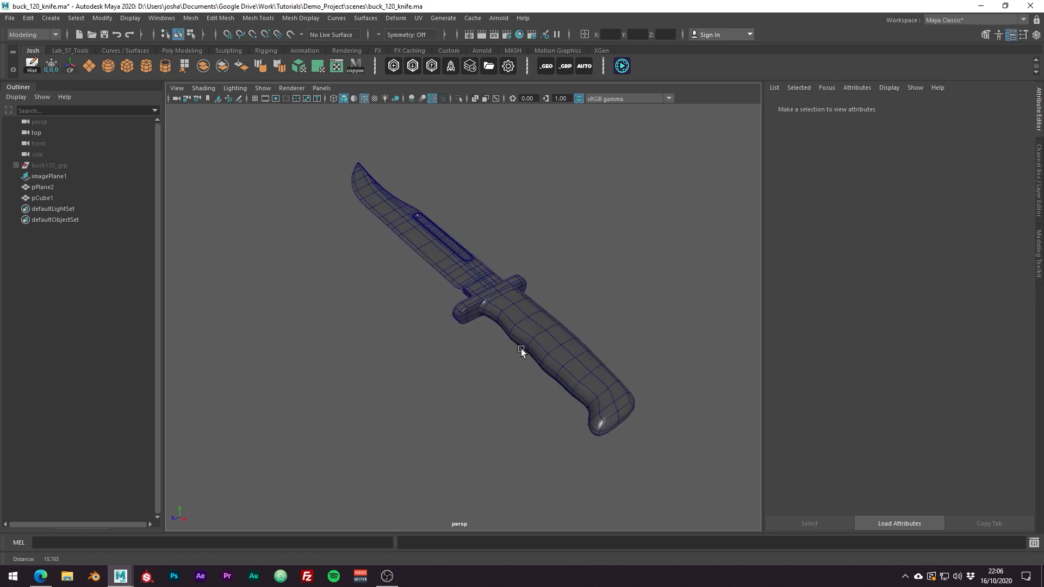
alt+right_drag(521, 348, 634, 376)
mouse_move(634, 376)
alt+mouse_down()
mouse_move(639, 368)
mouse_move(583, 343)
mouse_move(479, 365)
mouse_move(444, 411)
mouse_move(457, 423)
mouse_move(657, 389)
mouse_move(645, 397)
mouse_move(552, 362)
mouse_move(543, 466)
mouse_move(543, 368)
alt+mouse_up()
key(alt+5)
alt+right_drag(543, 368, 560, 394)
Compare the full knife model with the reference image in the top view by toggling the wireframe and X-ray display.
key(space)
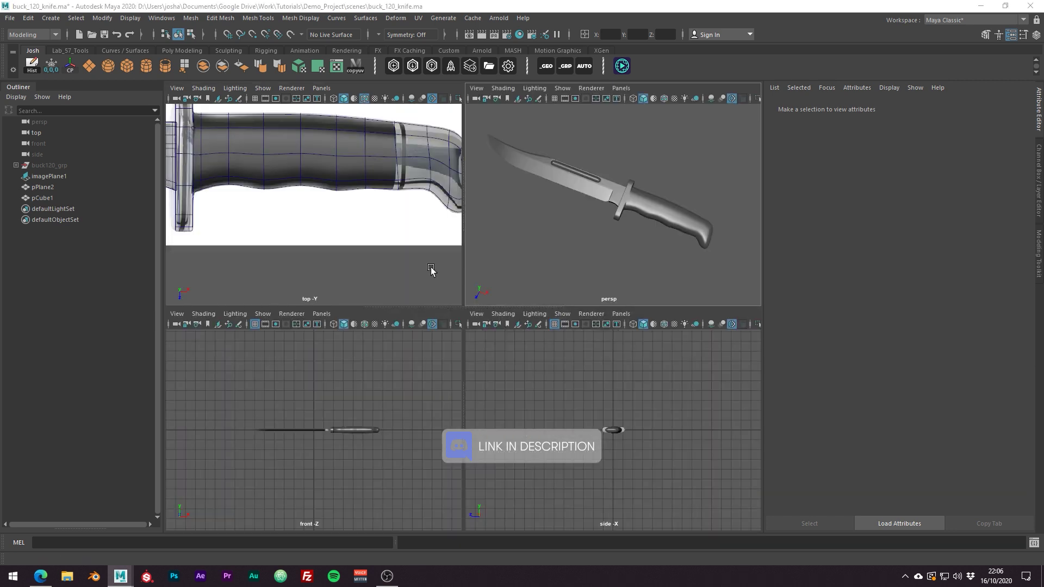
key(space)
alt+right_drag(555, 322, 490, 297)
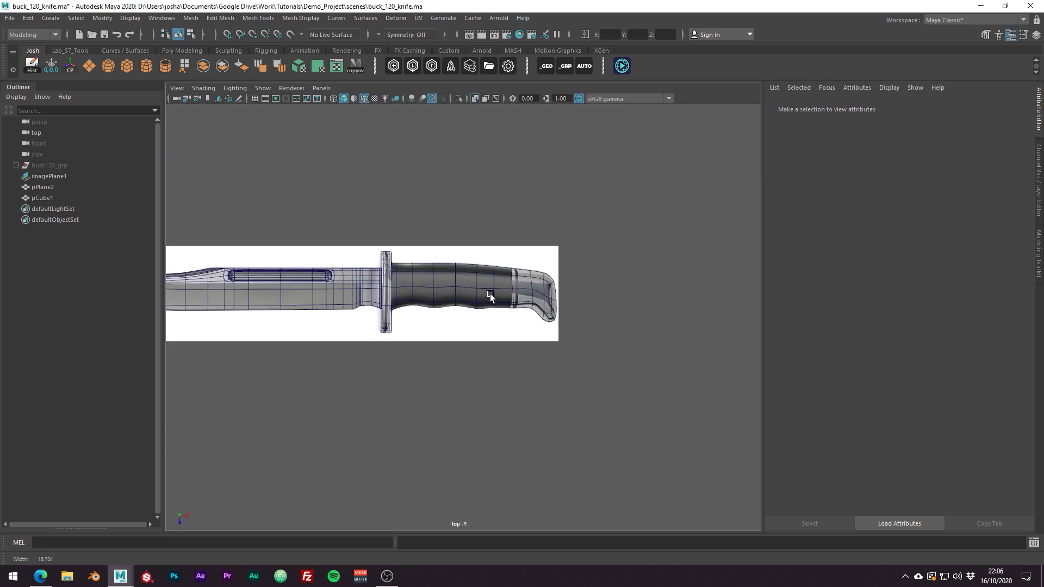
alt+middle_drag(490, 296, 589, 312)
mouse_move(620, 320)
alt+right_down()
mouse_move(599, 313)
mouse_move(613, 317)
alt+right_up()
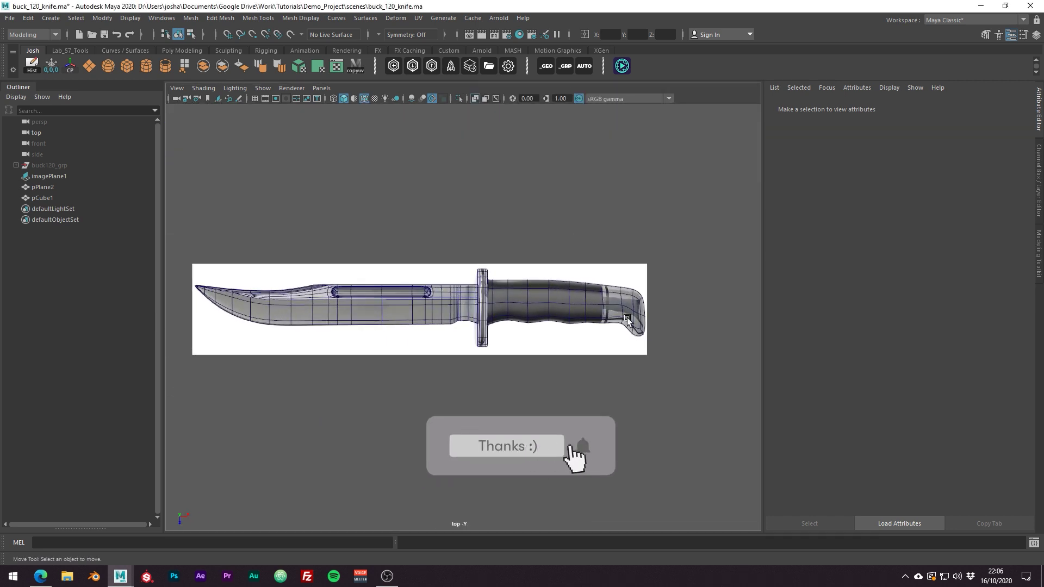
key(alt+x)
key(alt+5)
key(alt+x)
key(alt+x)
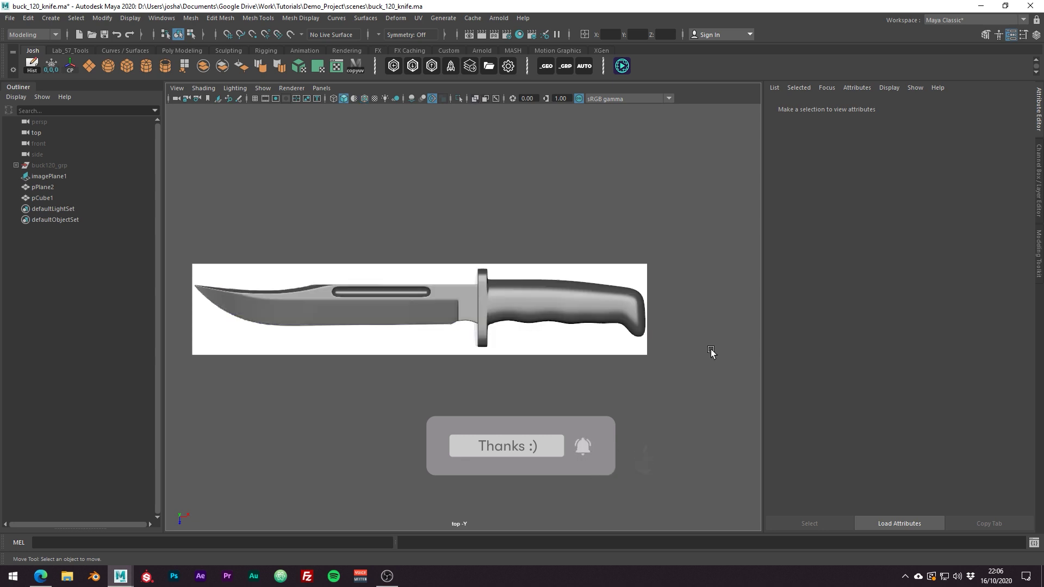
key(alt+x)
key(alt+x)
key(alt+x)
key(alt+x)
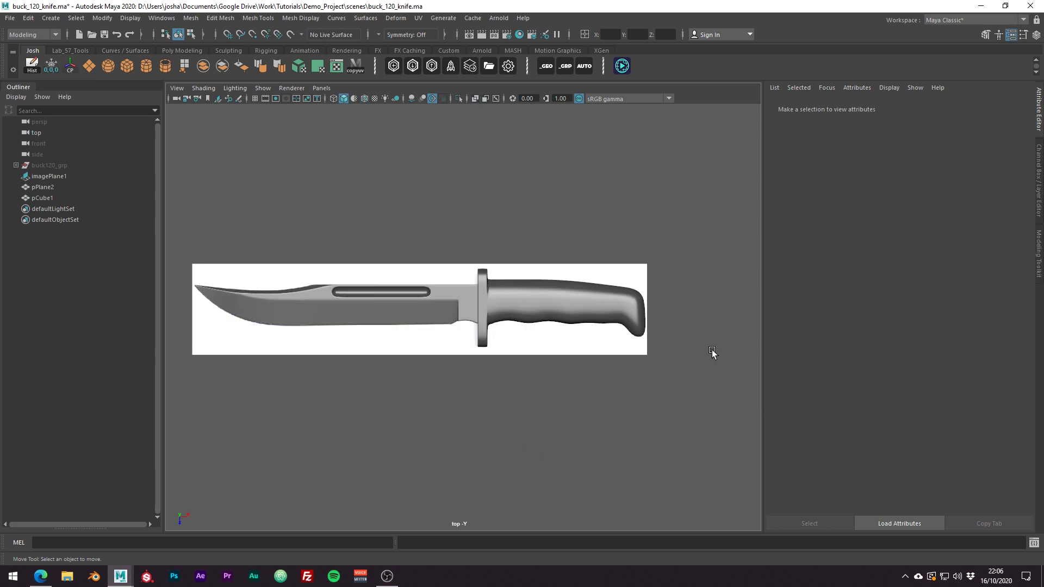